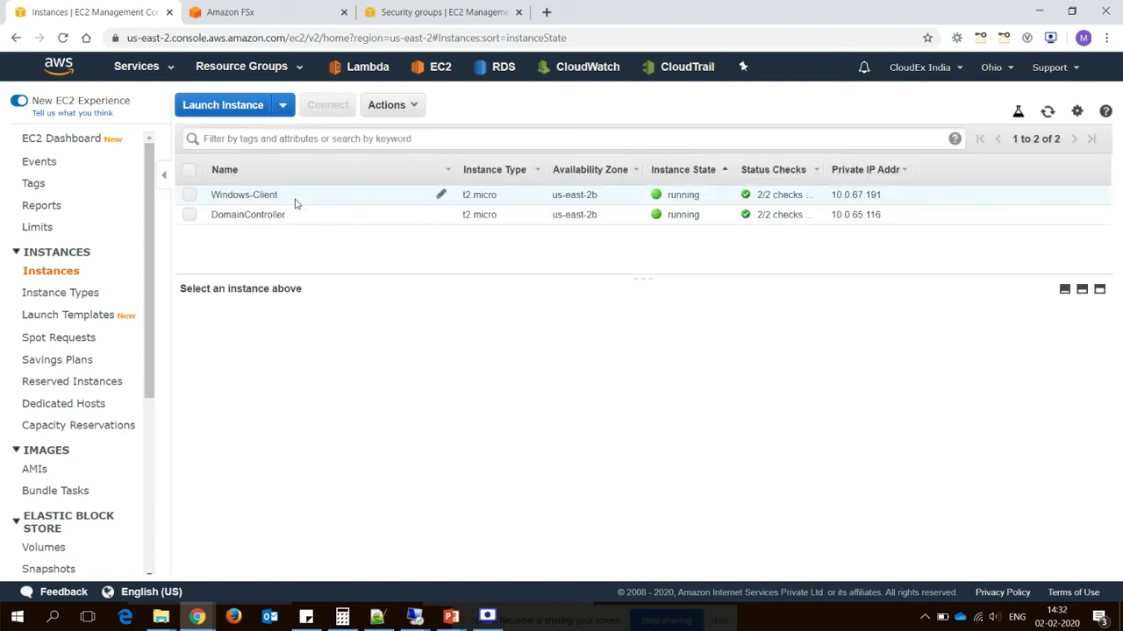
Start creating a file system in the Amazon FSx console and choose Amazon FSx for Windows File Server as its type
{"action": "left_click", "coordinate": [322, 205]}
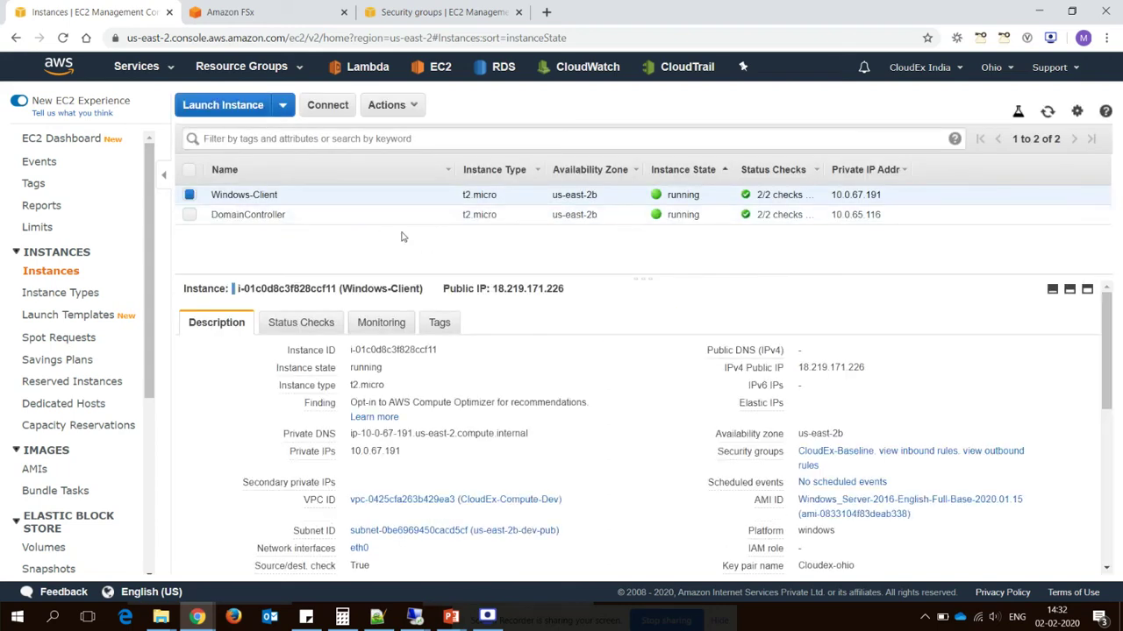
{"action": "left_click", "coordinate": [242, 16]}
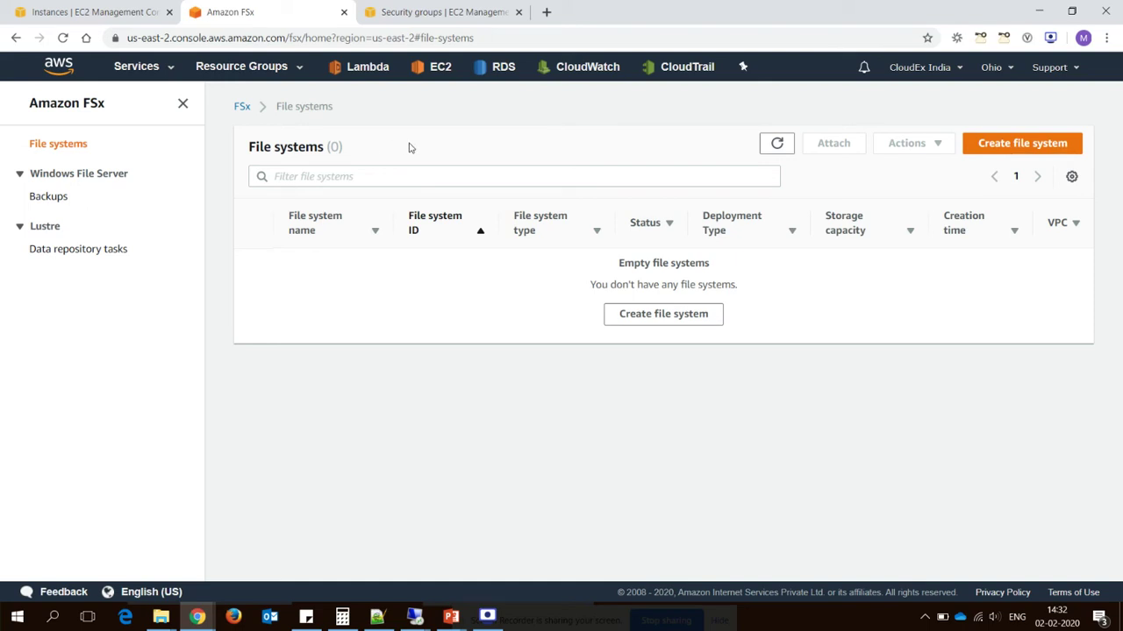
{"action": "left_click", "coordinate": [1024, 147]}
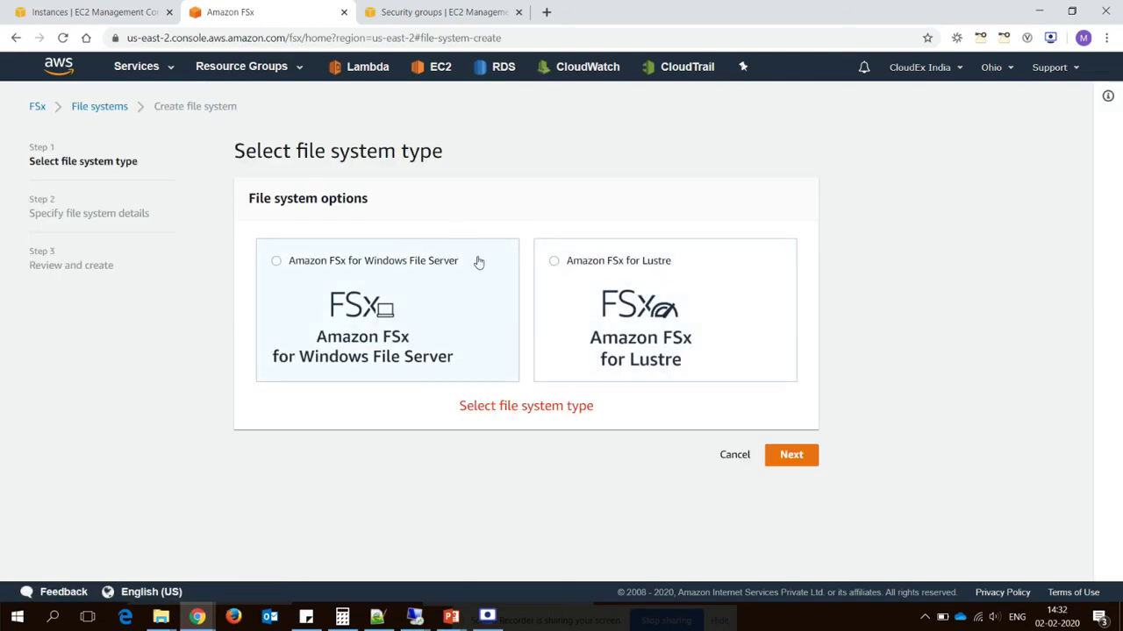
{"action": "left_click", "coordinate": [332, 267]}
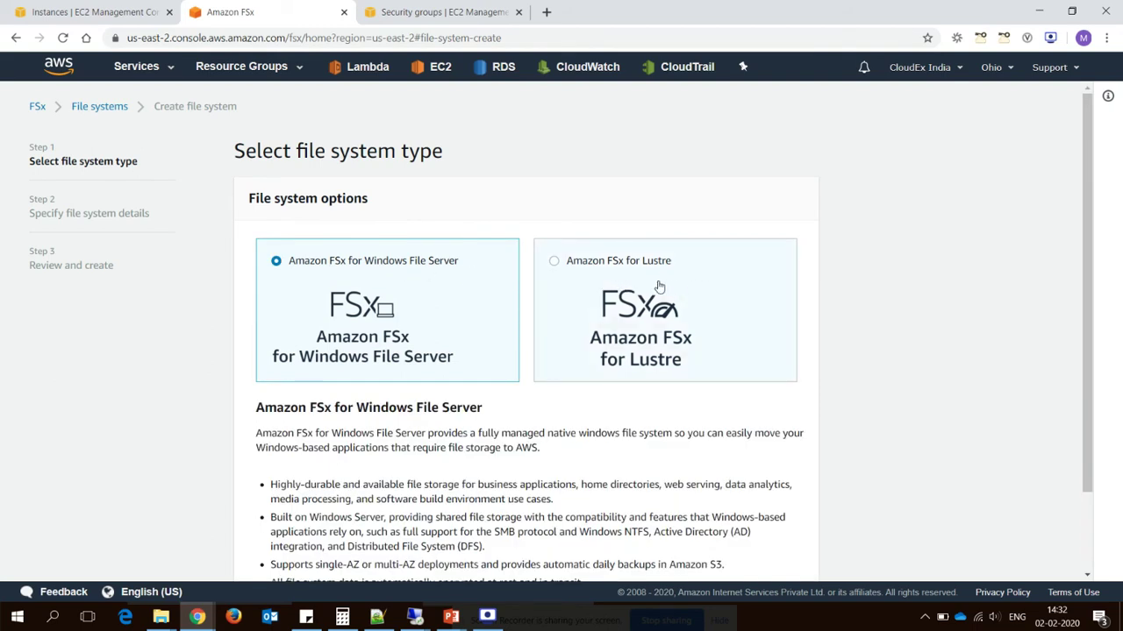
{"action": "left_click_drag", "start_coordinate": [1087, 292], "coordinate": [1081, 432]}
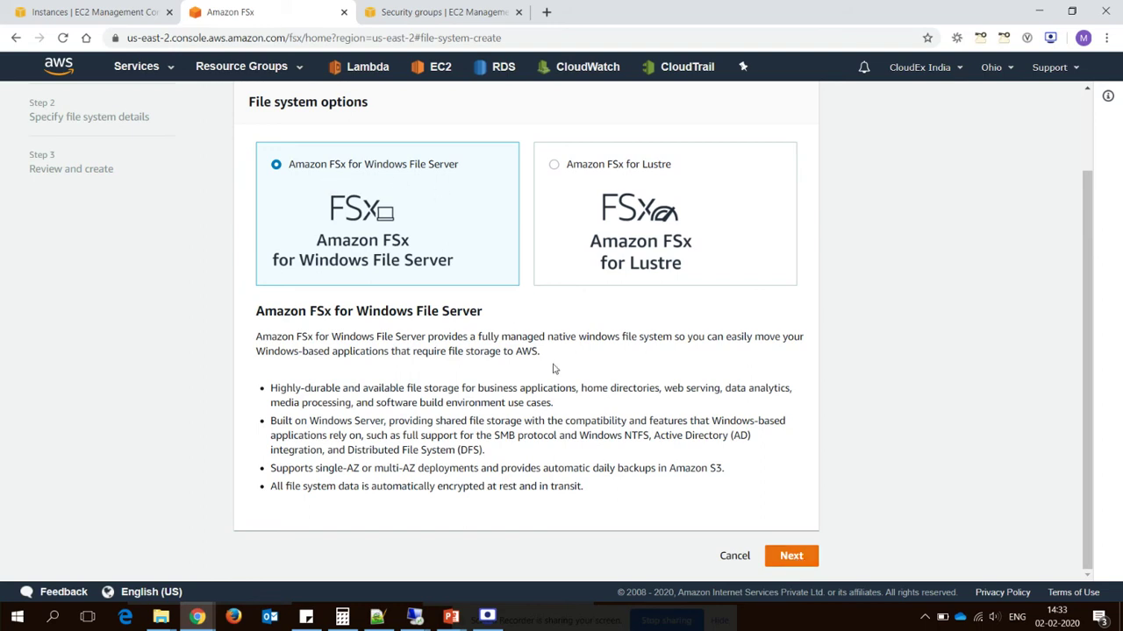
{"action": "left_click", "coordinate": [792, 561]}
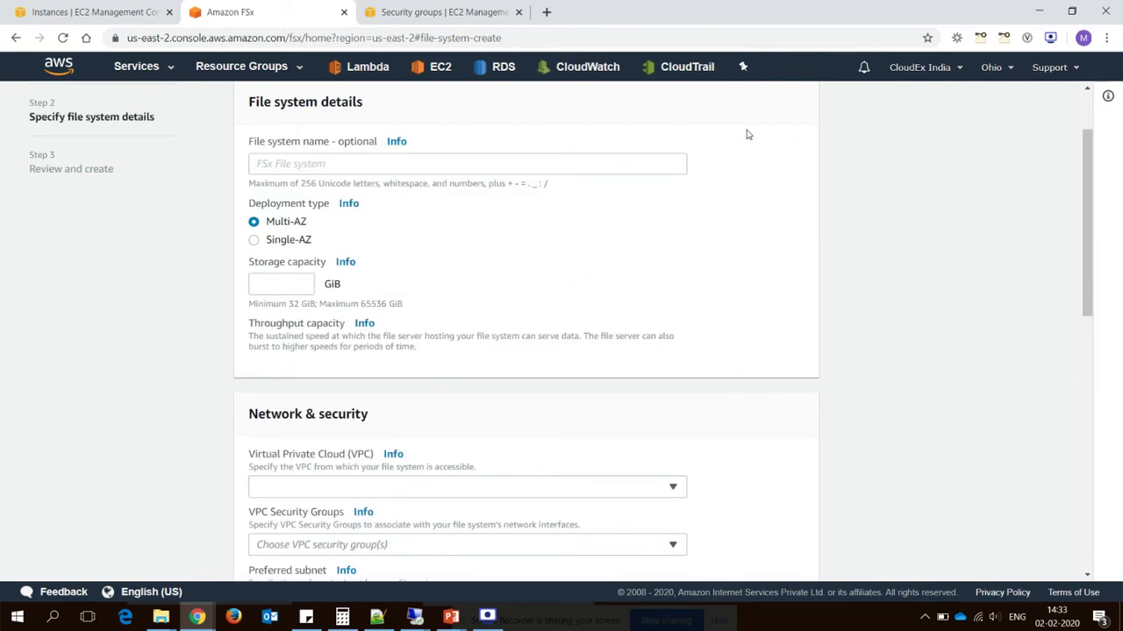
Name the file system ci-flieserver and set its deployment type to Single-AZ
{"action": "left_click", "coordinate": [602, 164]}
{"action": "type", "text": "c"}
{"action": "key", "text": "BackSpace"}
{"action": "type", "text": "ci-flieserver"}
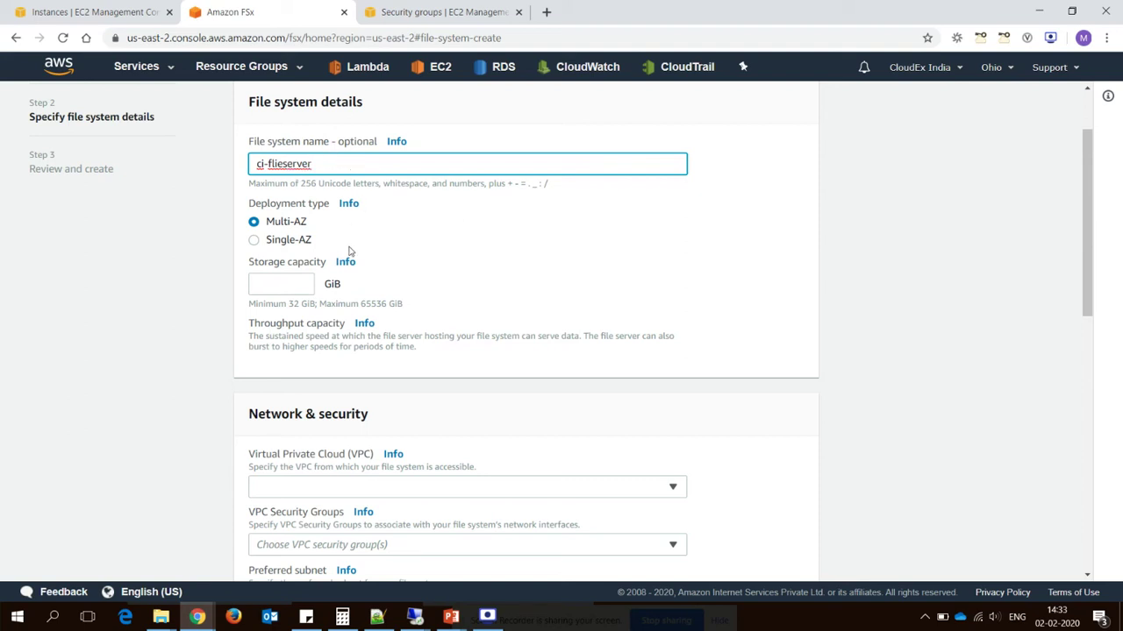
{"action": "left_click", "coordinate": [254, 243]}
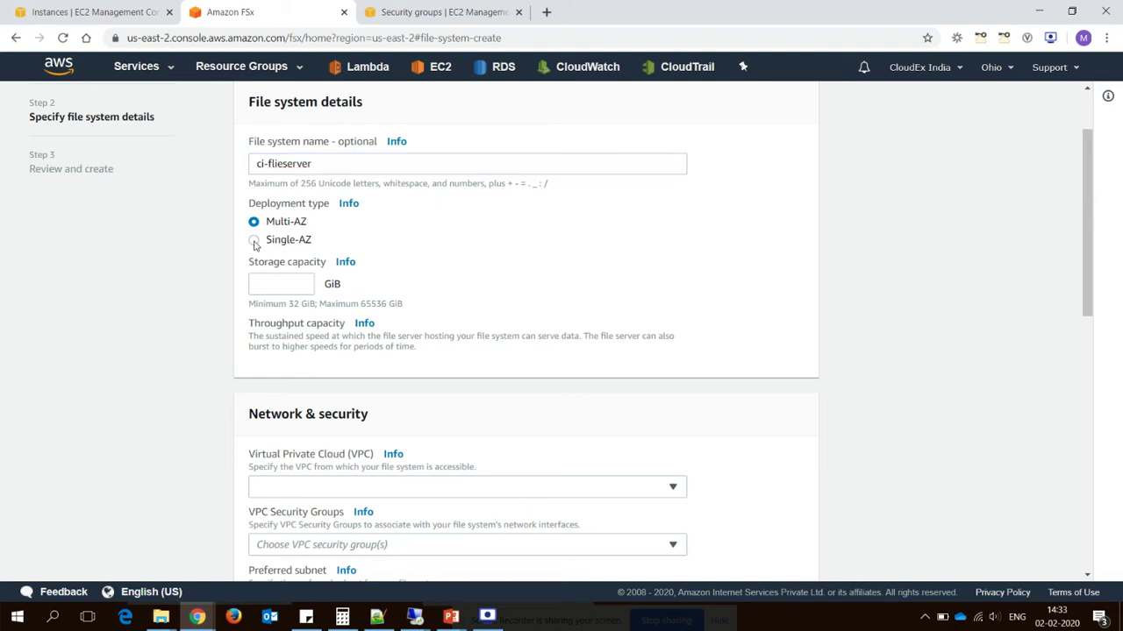
{"action": "left_click", "coordinate": [254, 243]}
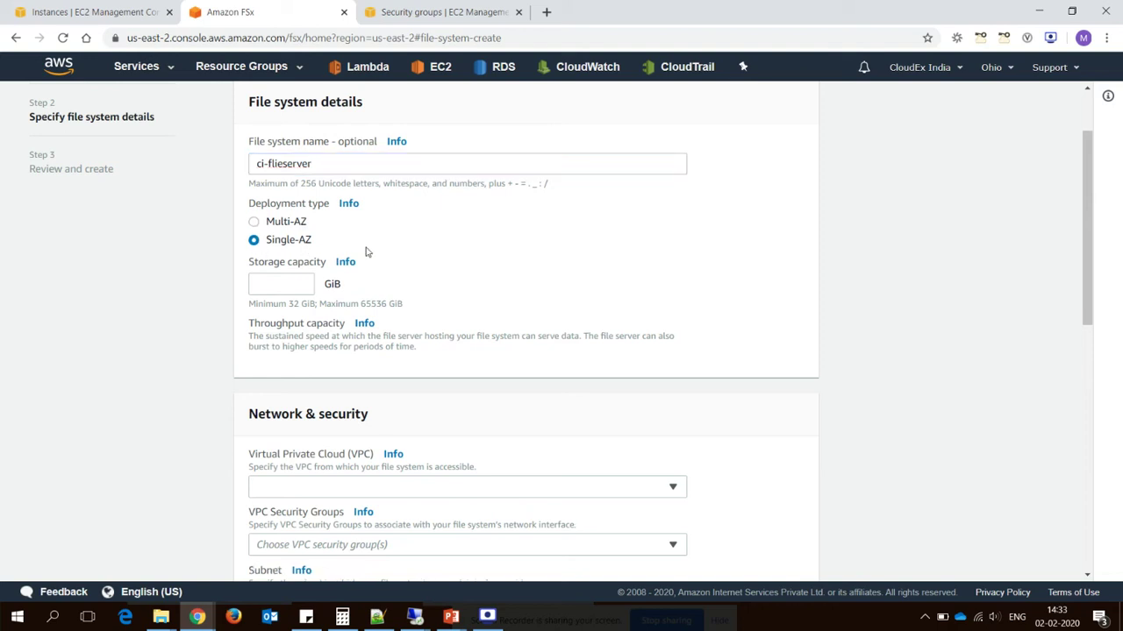
Set the file system's storage capacity to 32 GiB
{"action": "left_click", "coordinate": [282, 284]}
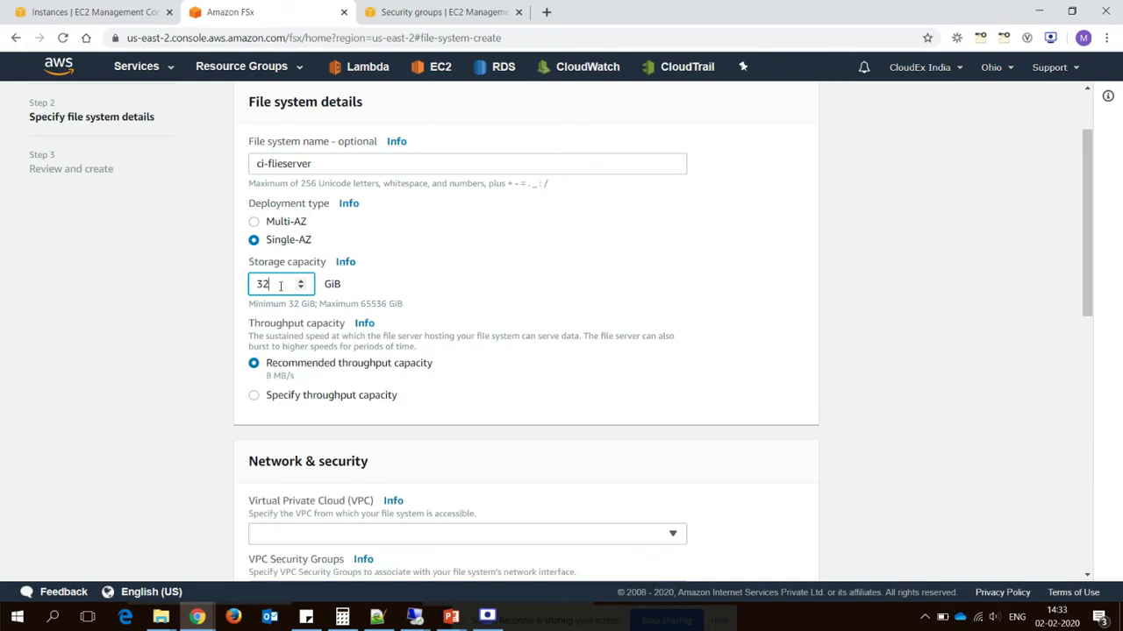
{"action": "left_click", "coordinate": [422, 289]}
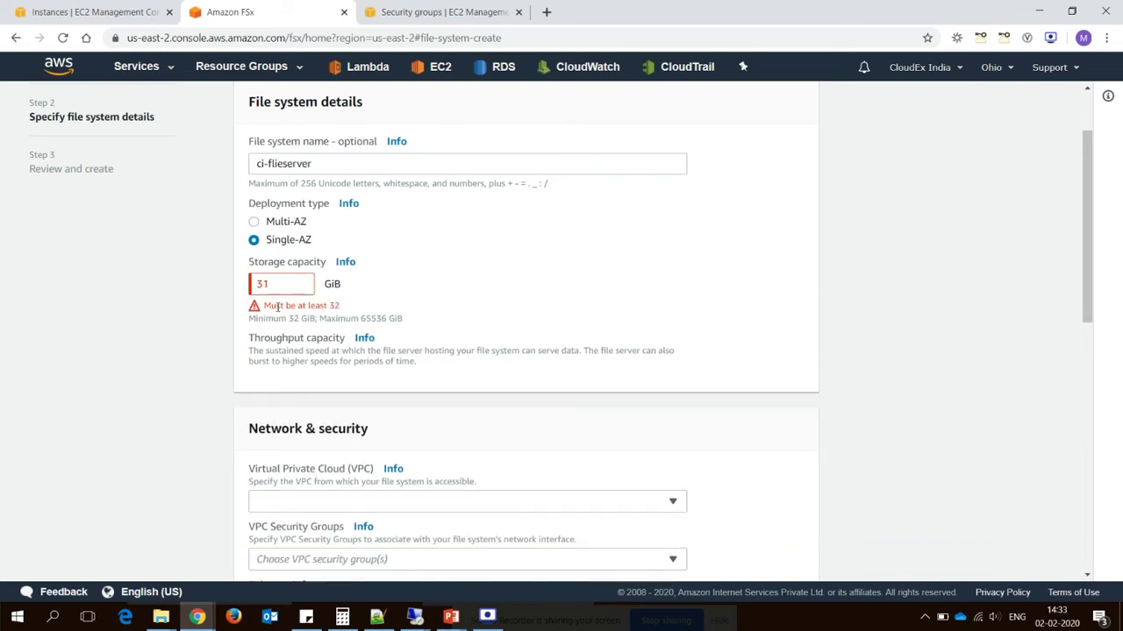
{"action": "left_click", "coordinate": [279, 283]}
{"action": "left_click_drag", "start_coordinate": [363, 322], "coordinate": [383, 323]}
{"action": "left_click", "coordinate": [430, 311]}
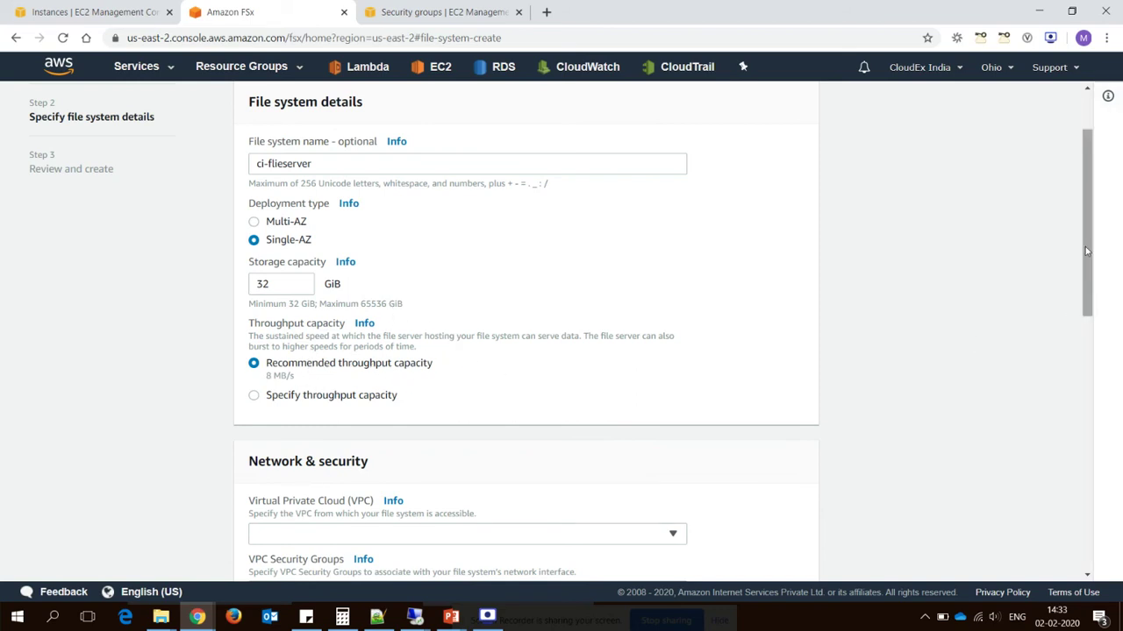
Place the file system in the CloudEx-Compute-Dev VPC
{"action": "left_click_drag", "start_coordinate": [1092, 251], "coordinate": [1102, 343]}
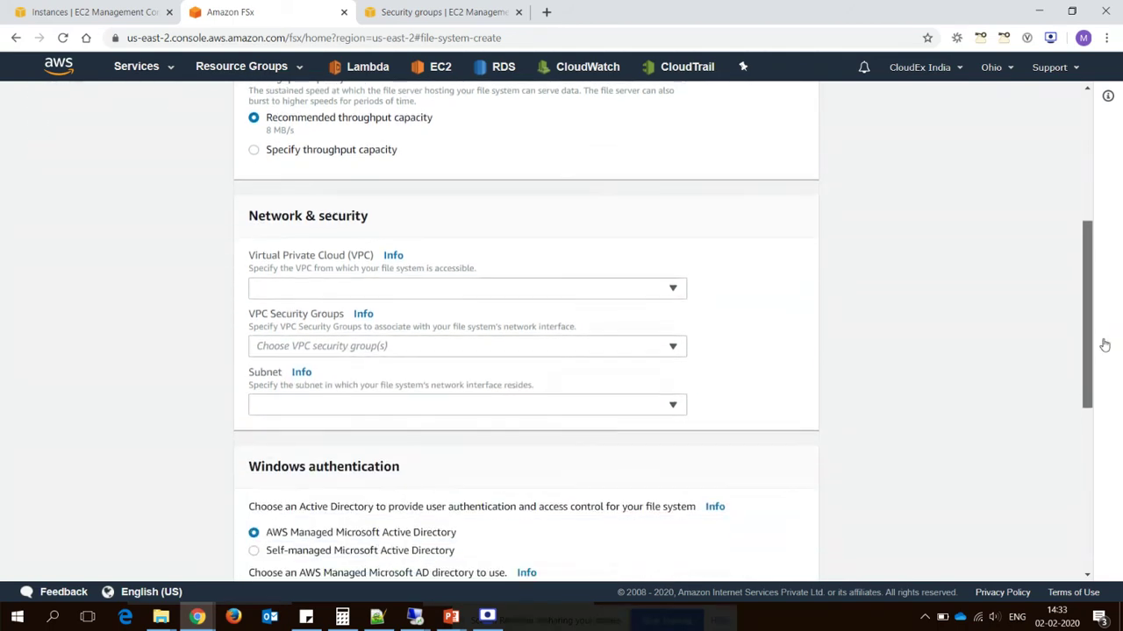
{"action": "left_click", "coordinate": [673, 289]}
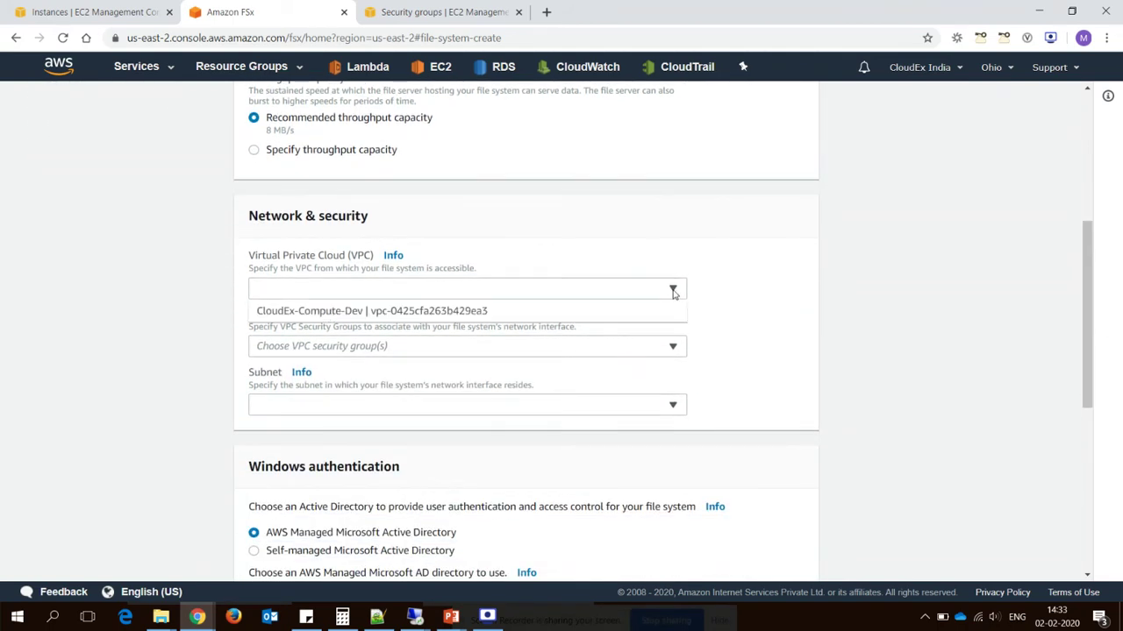
{"action": "left_click", "coordinate": [493, 312]}
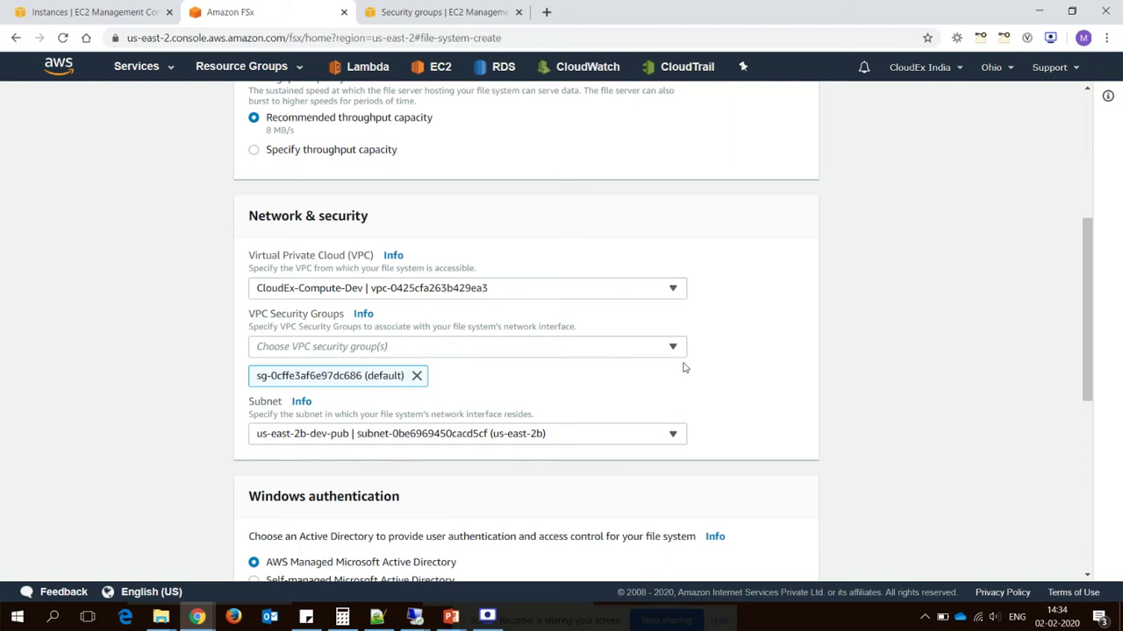
Replace the default VPC security group with CloudEx-Baseline and set the subnet to us-east-2a-dev-pub
{"action": "left_click_drag", "start_coordinate": [1096, 358], "coordinate": [1096, 419]}
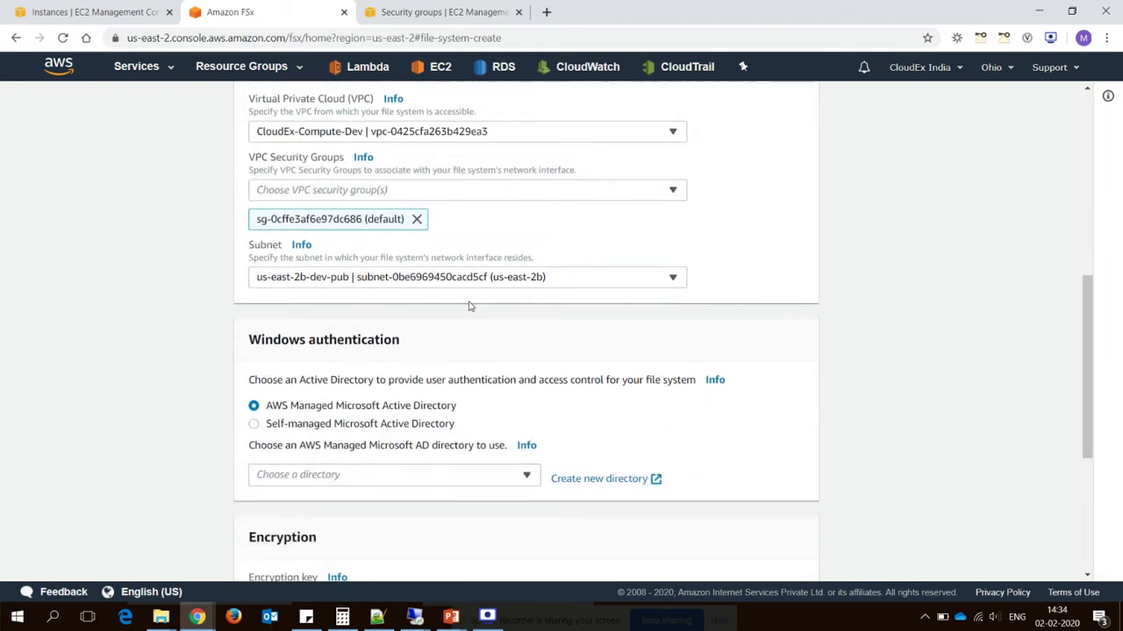
{"action": "left_click", "coordinate": [418, 219]}
{"action": "left_click", "coordinate": [606, 193]}
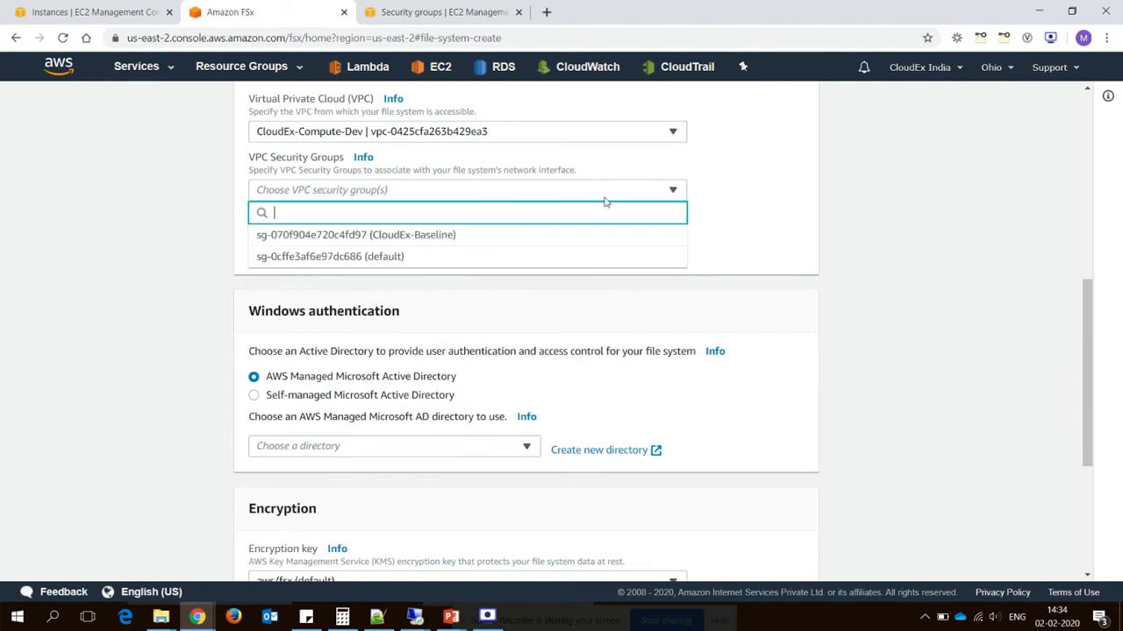
{"action": "left_click", "coordinate": [484, 236]}
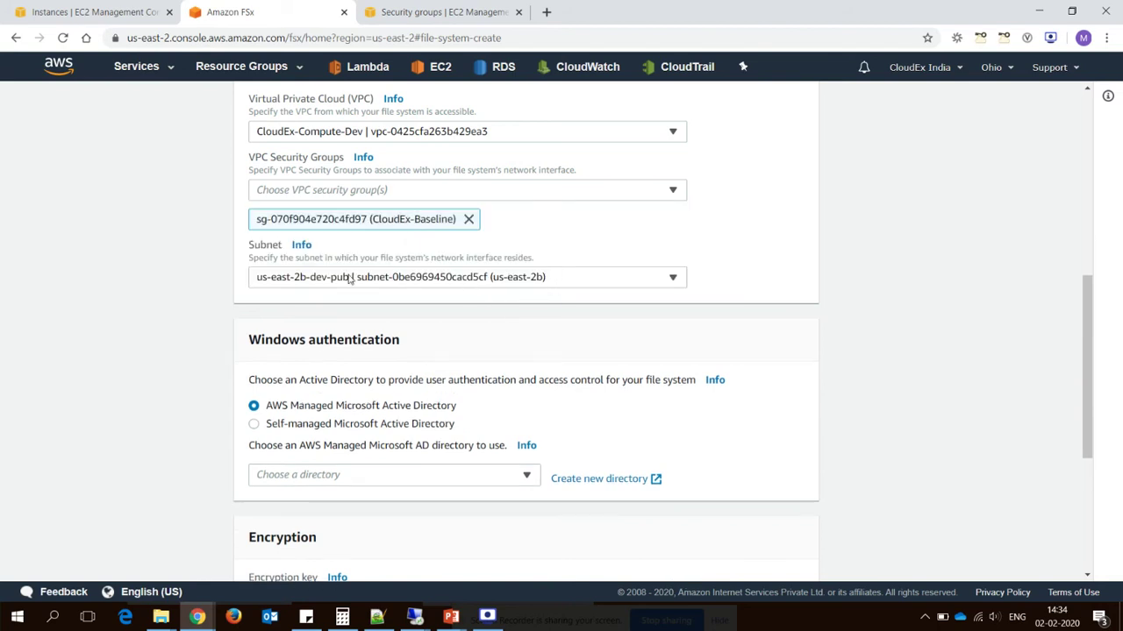
{"action": "left_click", "coordinate": [533, 282]}
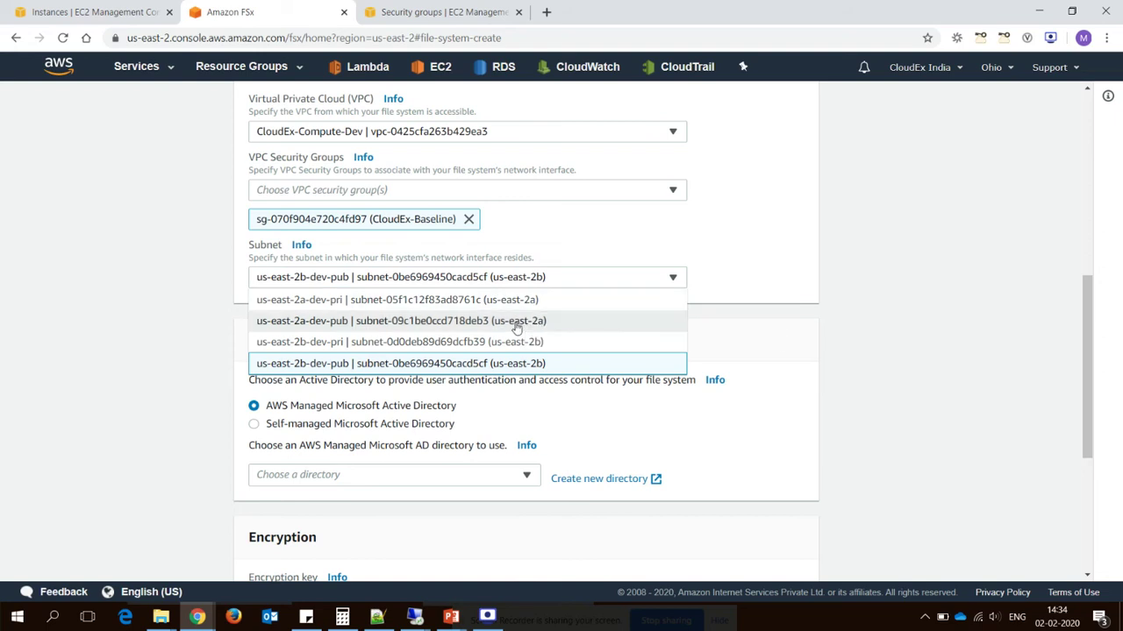
{"action": "left_click", "coordinate": [513, 323]}
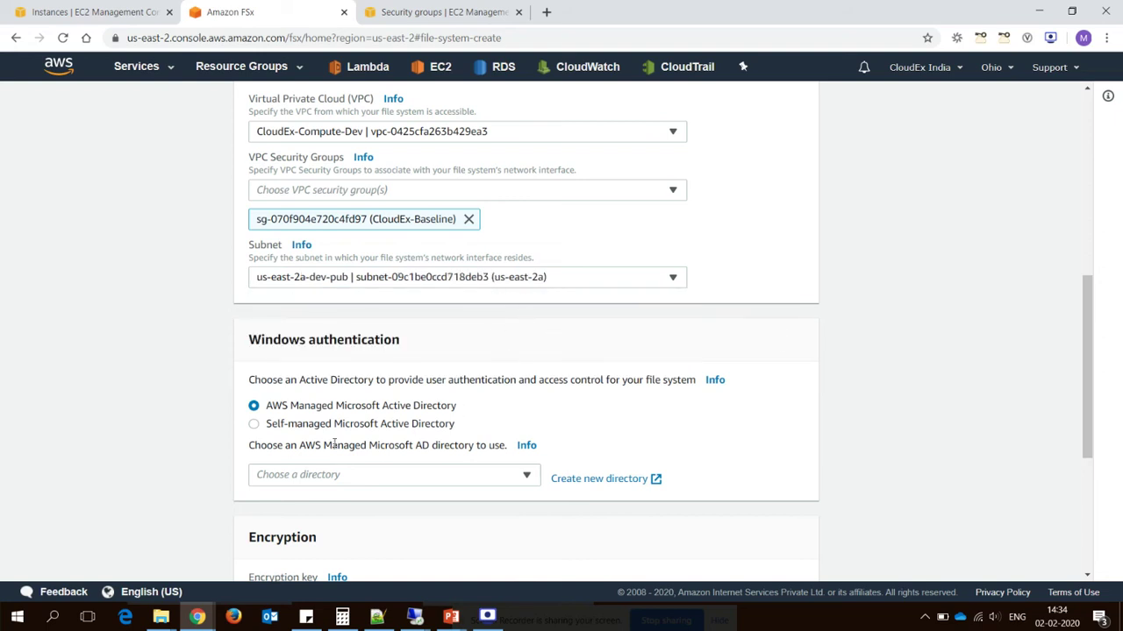
Choose Self-managed Microsoft Active Directory for Windows authentication and check the EC2 instances list for the domain controller
{"action": "left_click_drag", "start_coordinate": [324, 342], "coordinate": [515, 341]}
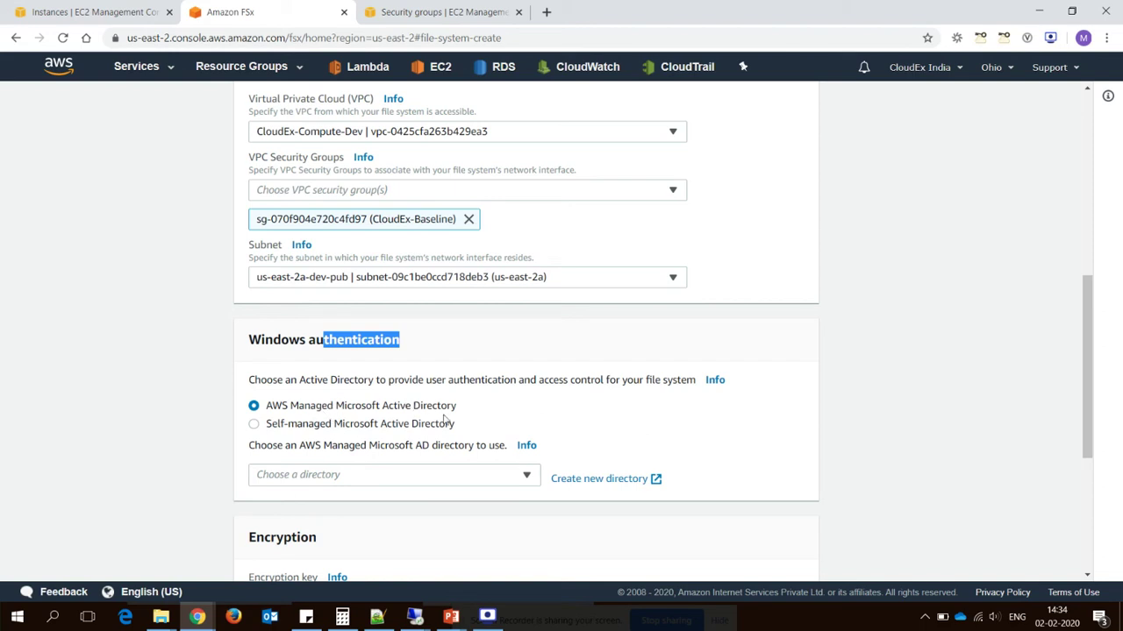
{"action": "left_click", "coordinate": [254, 425]}
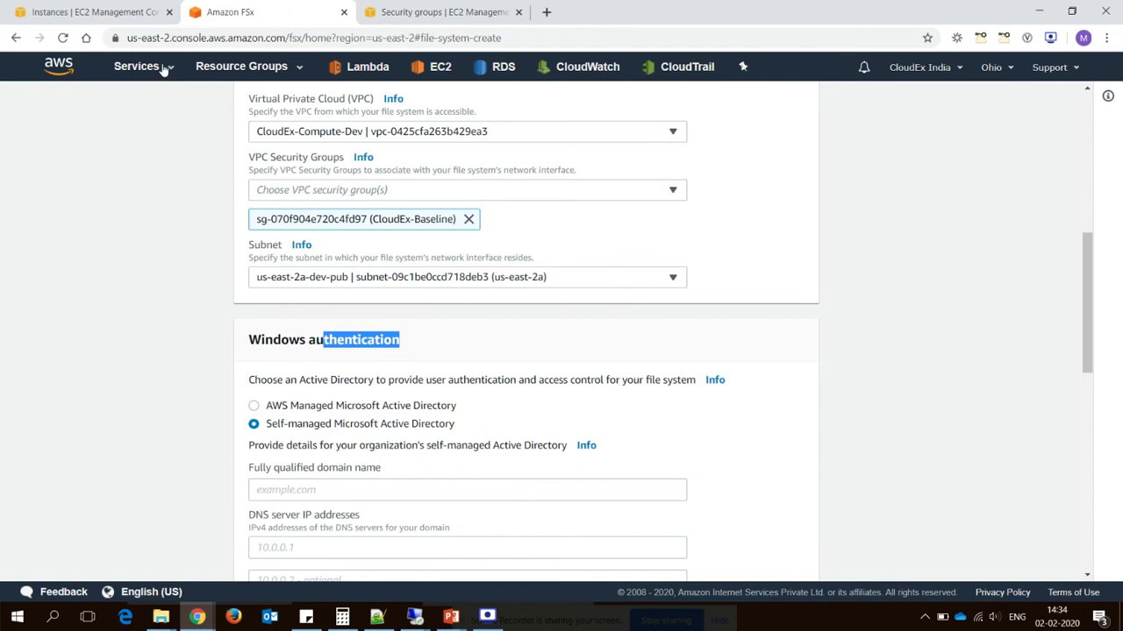
{"action": "left_click", "coordinate": [114, 12]}
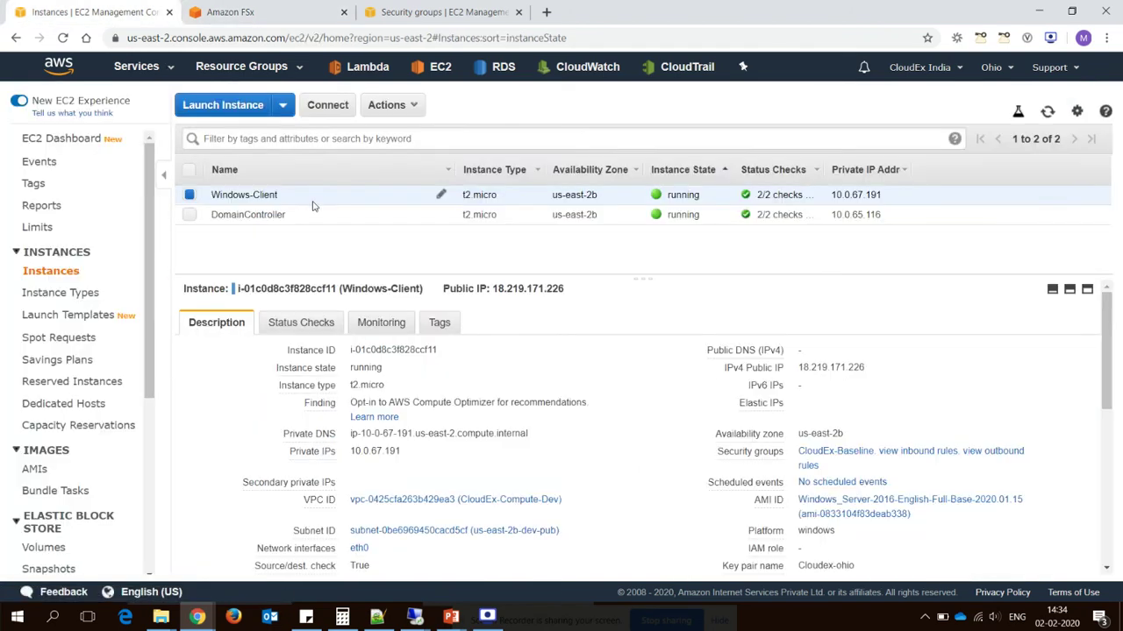
{"action": "left_click", "coordinate": [255, 15]}
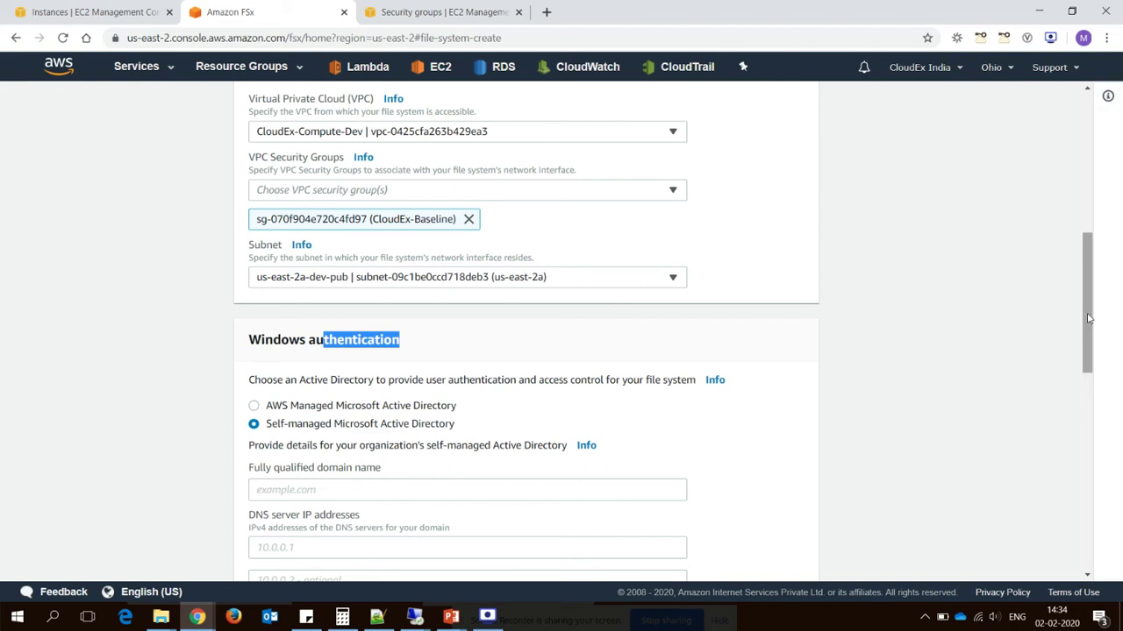
Switch to the domain controller's Remote Desktop session and check the domain name in Active Directory Users and Computers
{"action": "scroll", "coordinate": [1092, 318], "scroll_direction": "down", "scroll_amount": 3}
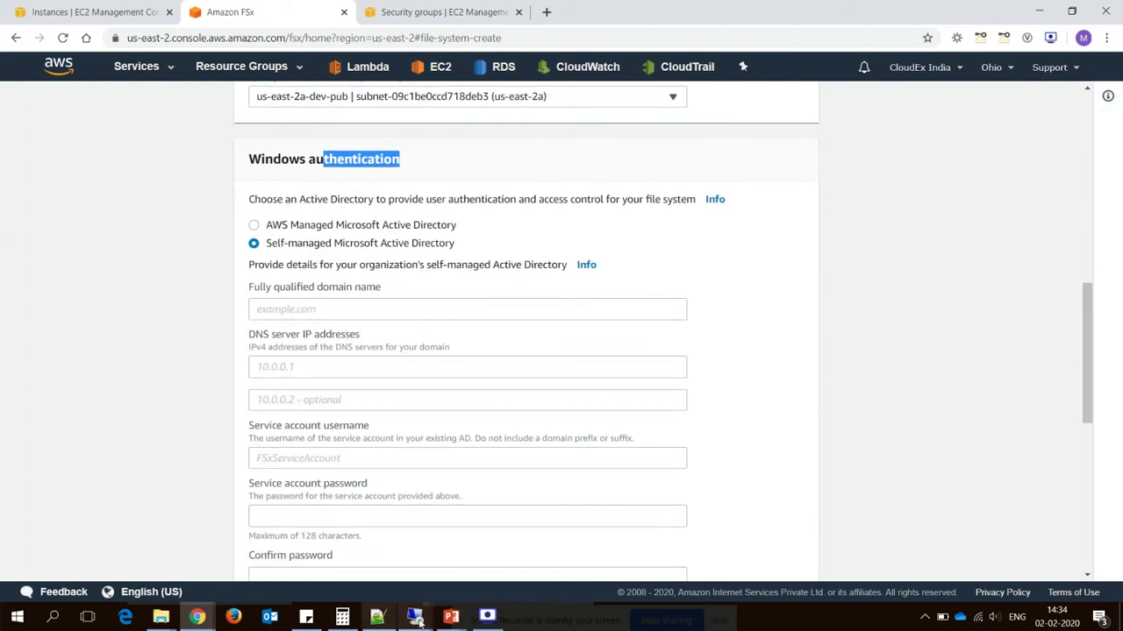
{"action": "left_click", "coordinate": [414, 617]}
{"action": "left_click", "coordinate": [386, 553]}
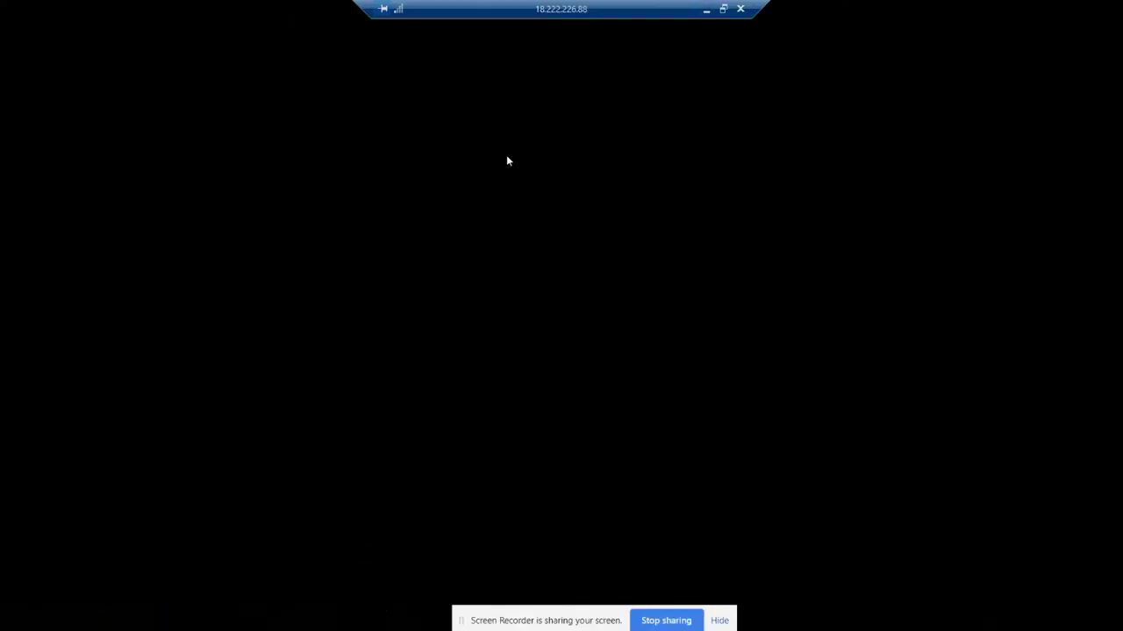
{"action": "left_click", "coordinate": [325, 170]}
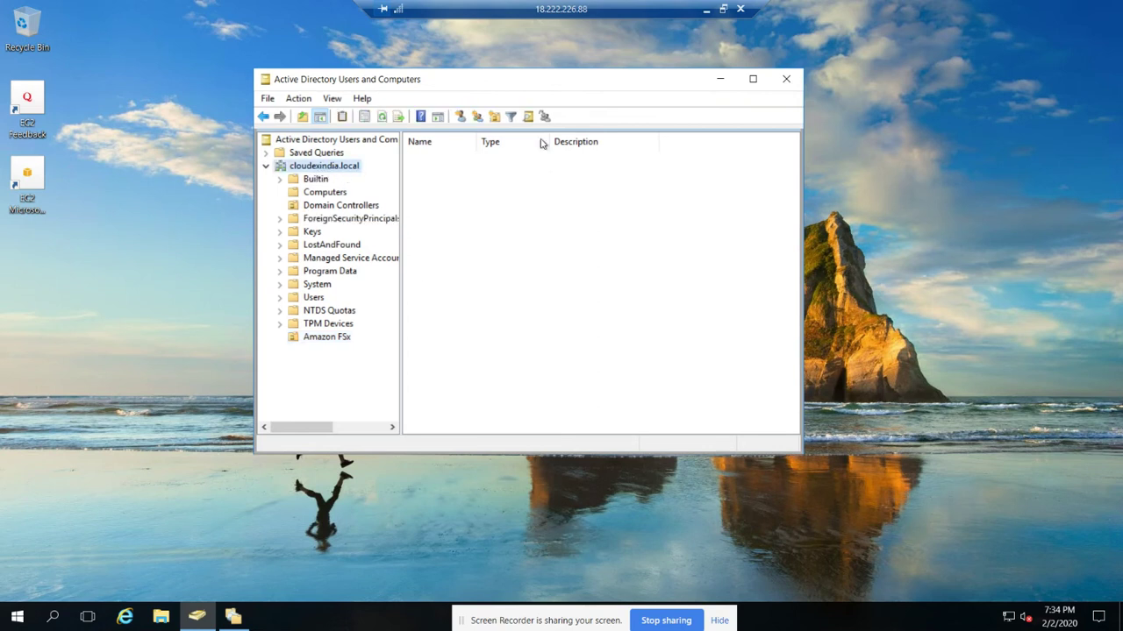
{"action": "left_click", "coordinate": [722, 9]}
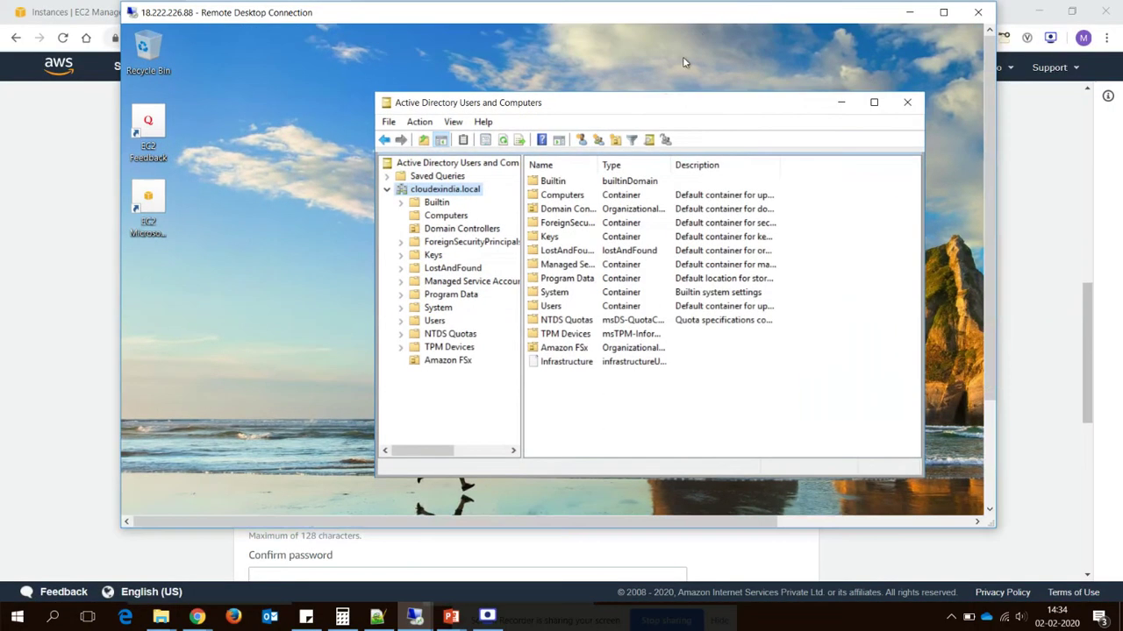
{"action": "left_click", "coordinate": [827, 30]}
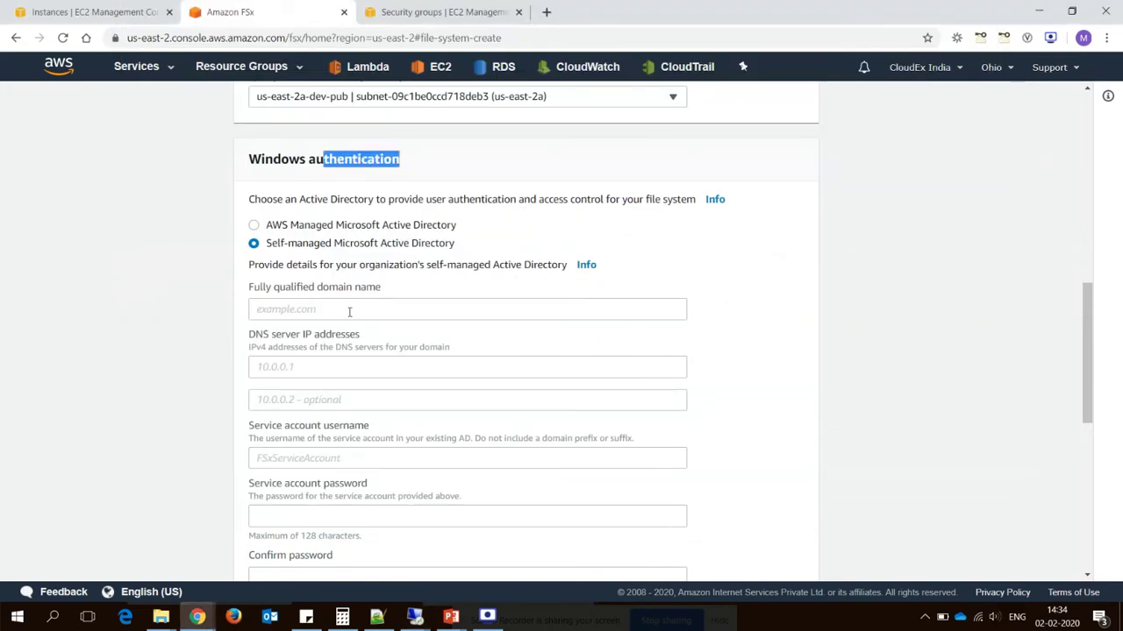
Enter cloudexindia.local as the fully qualified domain name of the self-managed Active Directory
{"action": "left_click", "coordinate": [350, 311]}
{"action": "type", "text": "cloudexindia"}
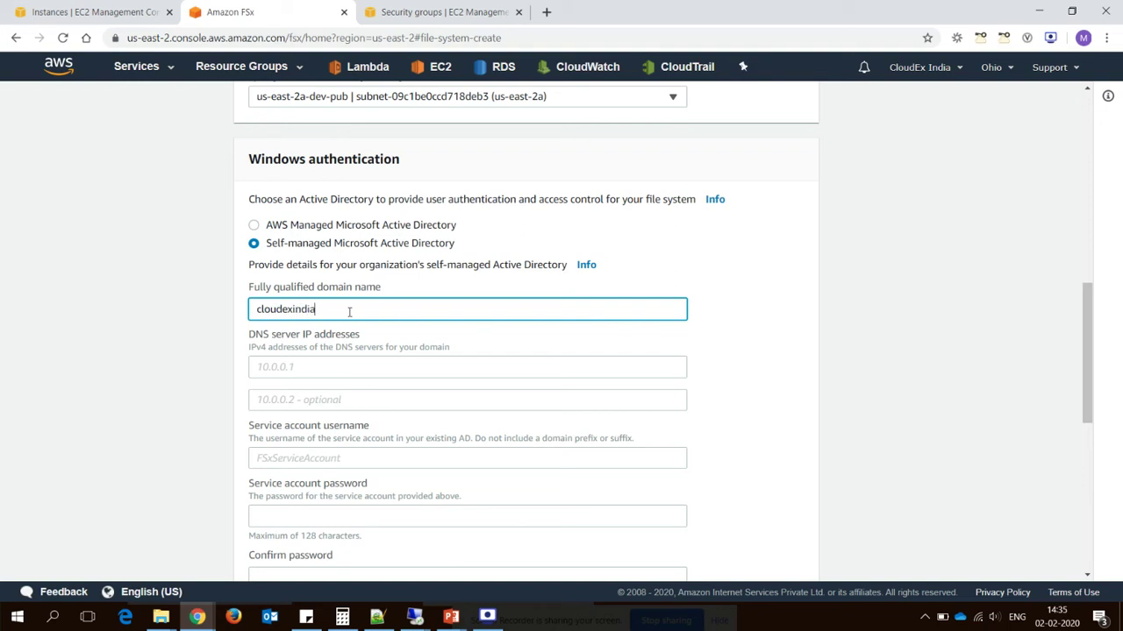
{"action": "type", "text": ".local"}
Copy the DomainController instance's private IP address from the EC2 instances list
{"action": "key", "text": "alt+Tab"}
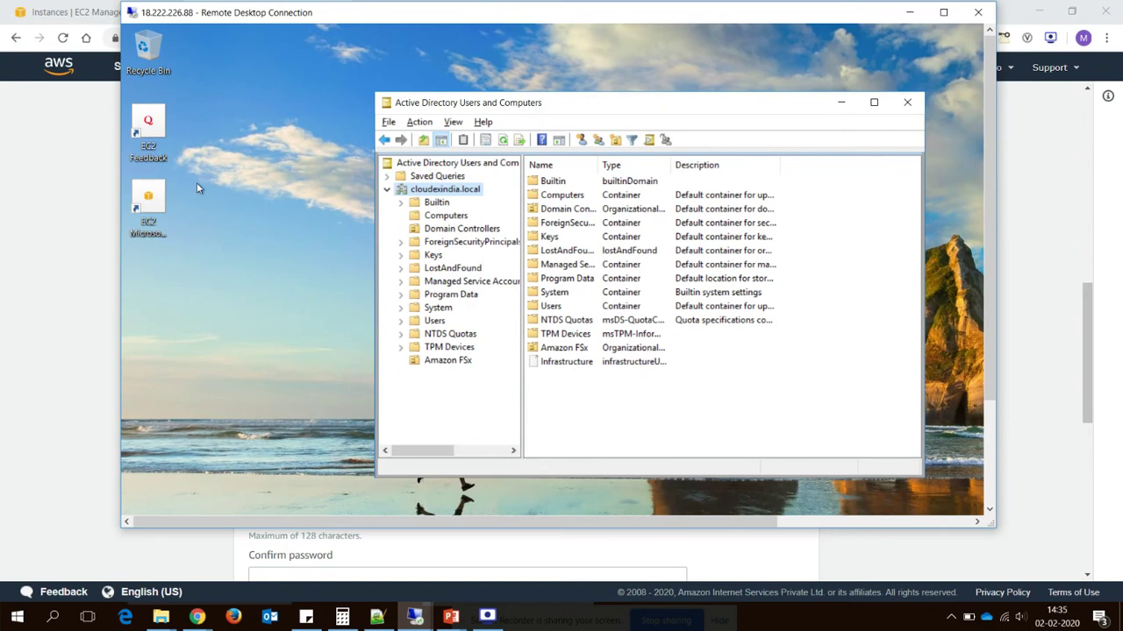
{"action": "key", "text": "alt+Tab"}
{"action": "left_click", "coordinate": [108, 13]}
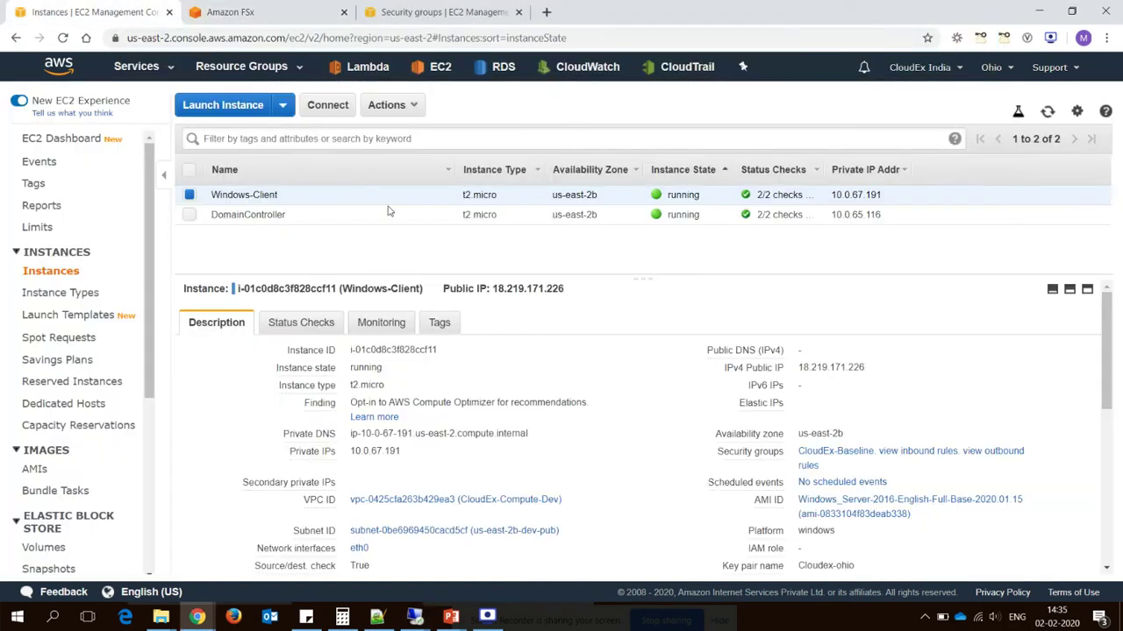
{"action": "left_click", "coordinate": [866, 214]}
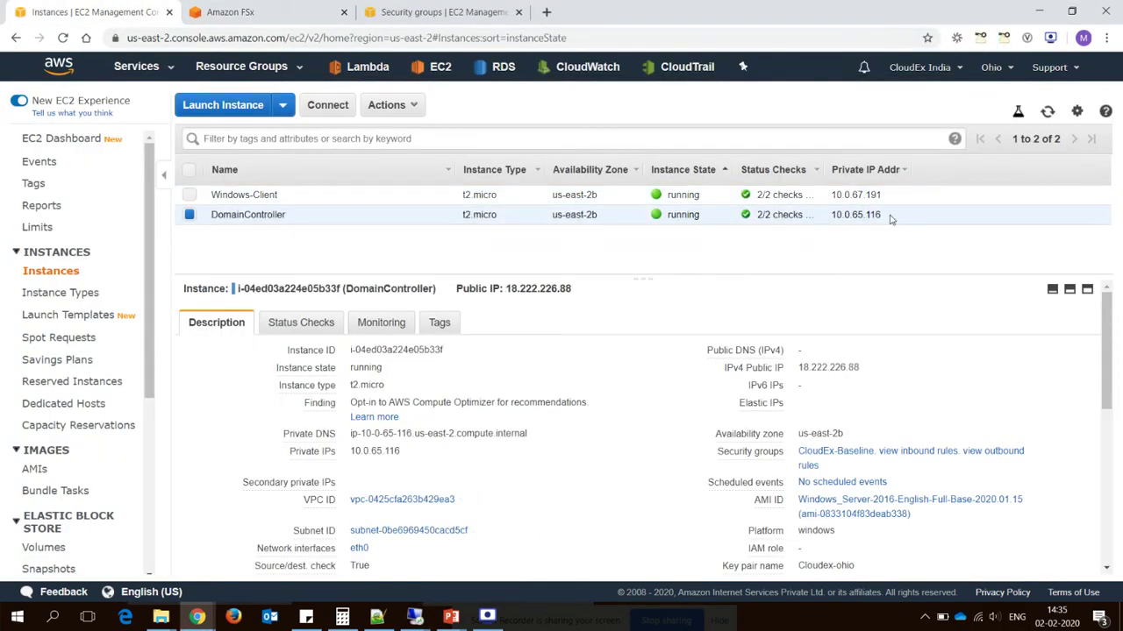
{"action": "left_click_drag", "start_coordinate": [881, 215], "coordinate": [831, 215]}
{"action": "key", "text": "ctrl+c"}
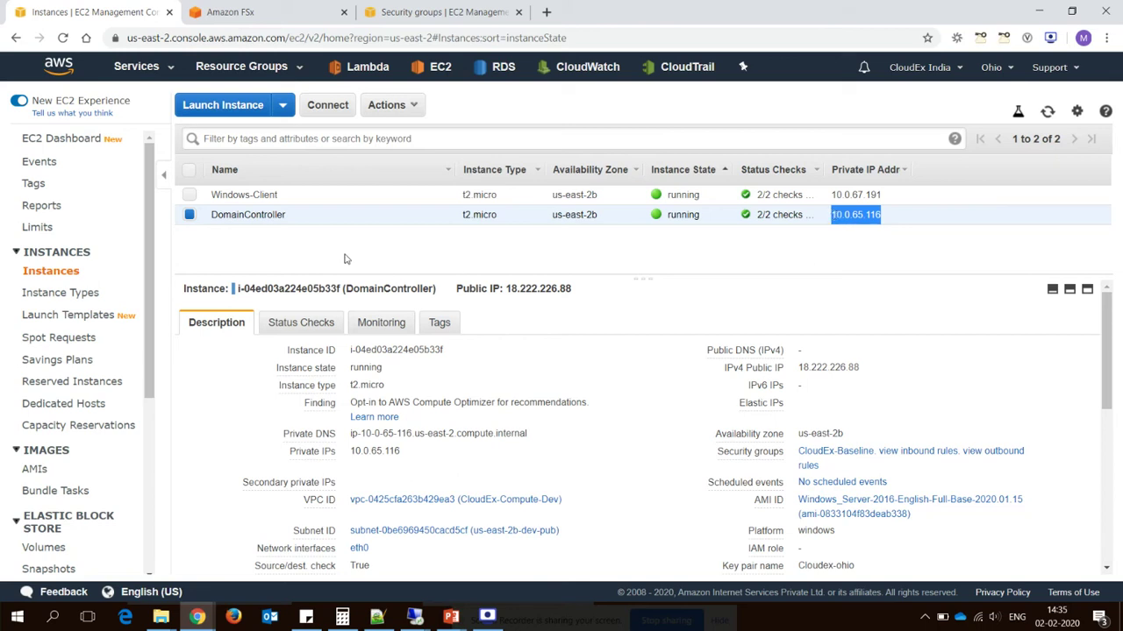
Enter 10.0.65.116 as the first DNS server IP address in the file system's Windows authentication settings
{"action": "left_click", "coordinate": [279, 12]}
{"action": "left_click", "coordinate": [303, 369]}
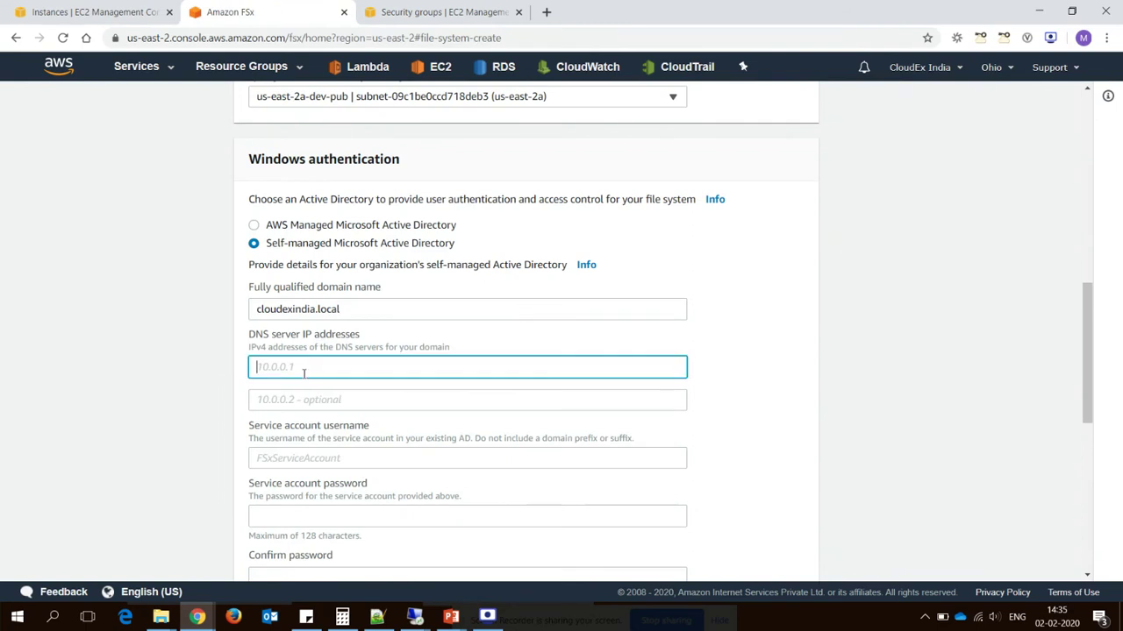
{"action": "key", "text": "ctrl+v"}
Switch to the domain controller's Remote Desktop session and look up the service account in the Amazon FSx organizational unit
{"action": "left_click", "coordinate": [1086, 355]}
{"action": "left_click_drag", "start_coordinate": [1086, 355], "coordinate": [1086, 398]}
{"action": "left_click", "coordinate": [308, 302]}
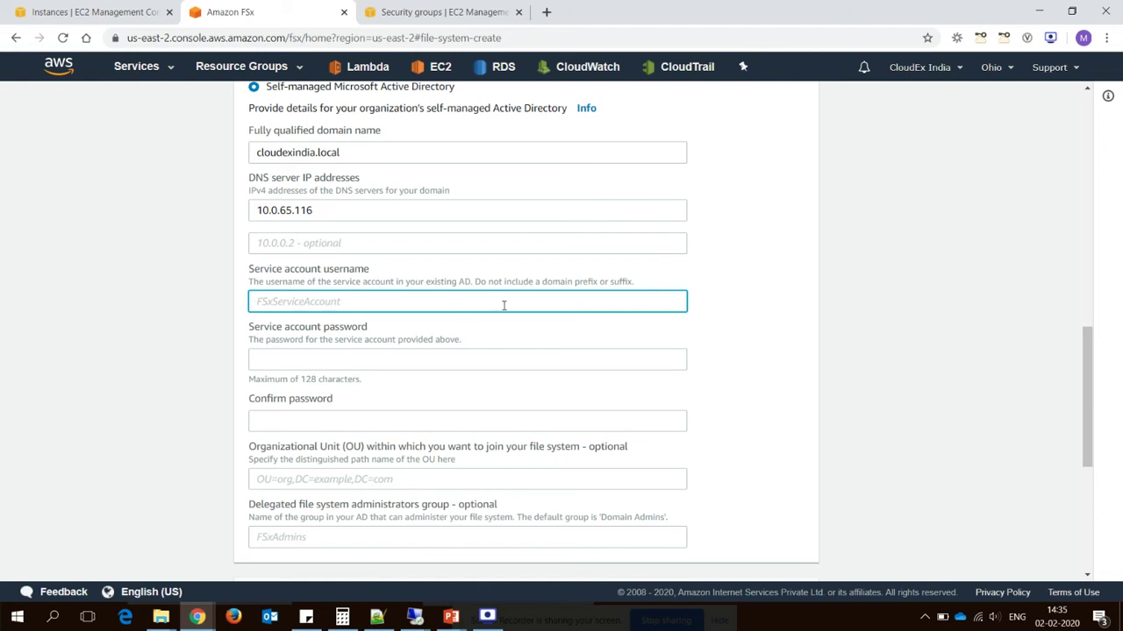
{"action": "left_click_drag", "start_coordinate": [288, 278], "coordinate": [319, 280]}
{"action": "left_click", "coordinate": [344, 282]}
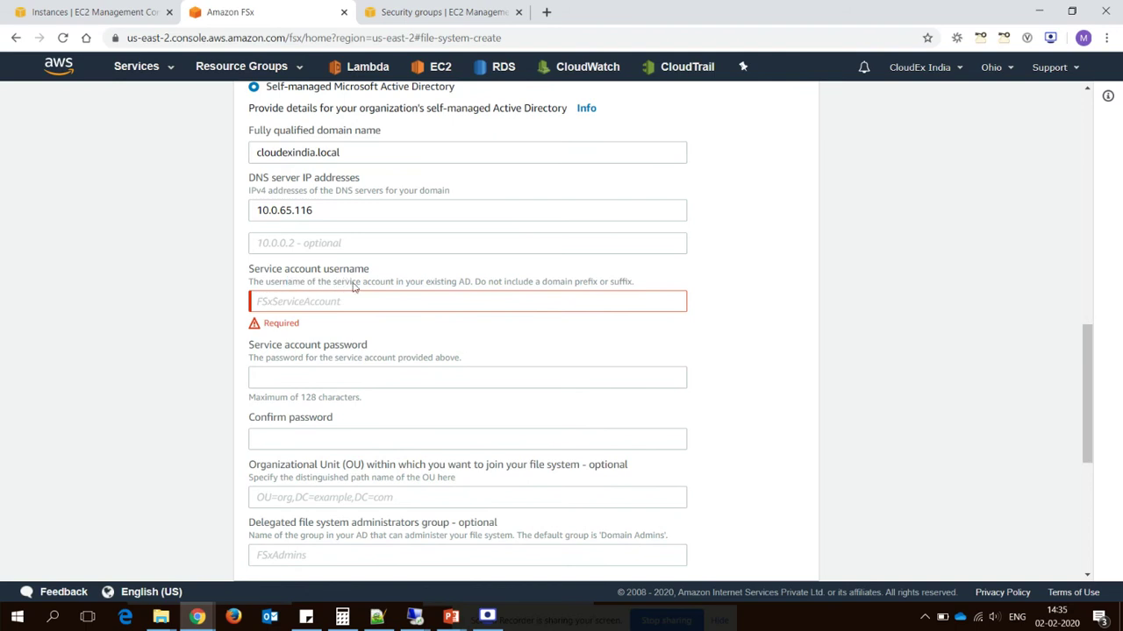
{"action": "left_click", "coordinate": [414, 302]}
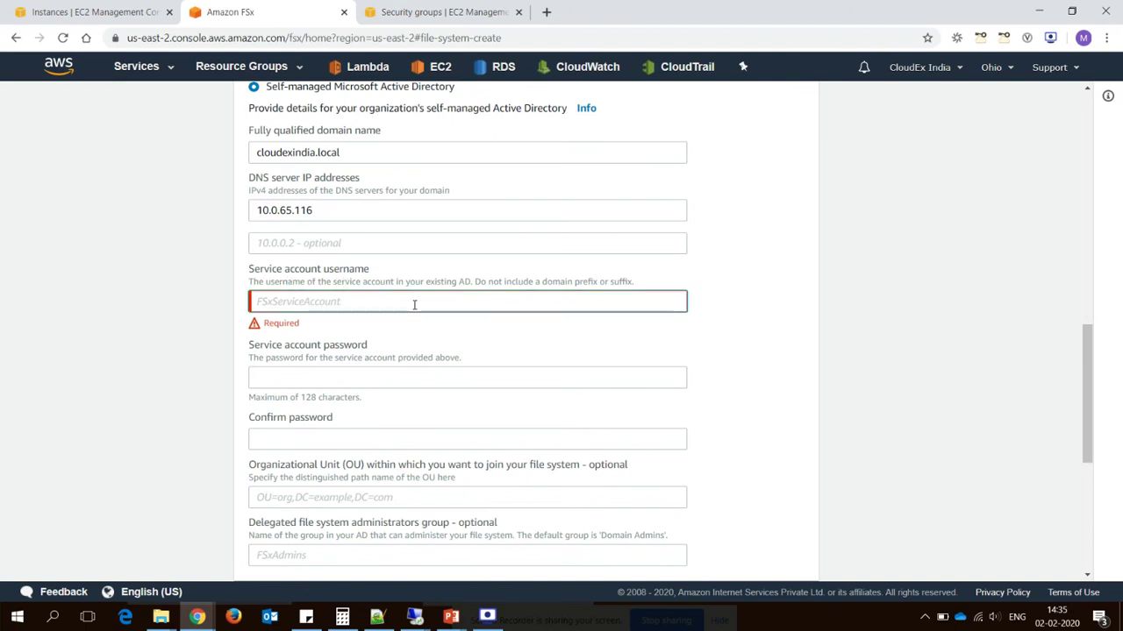
{"action": "key", "text": "alt+Tab"}
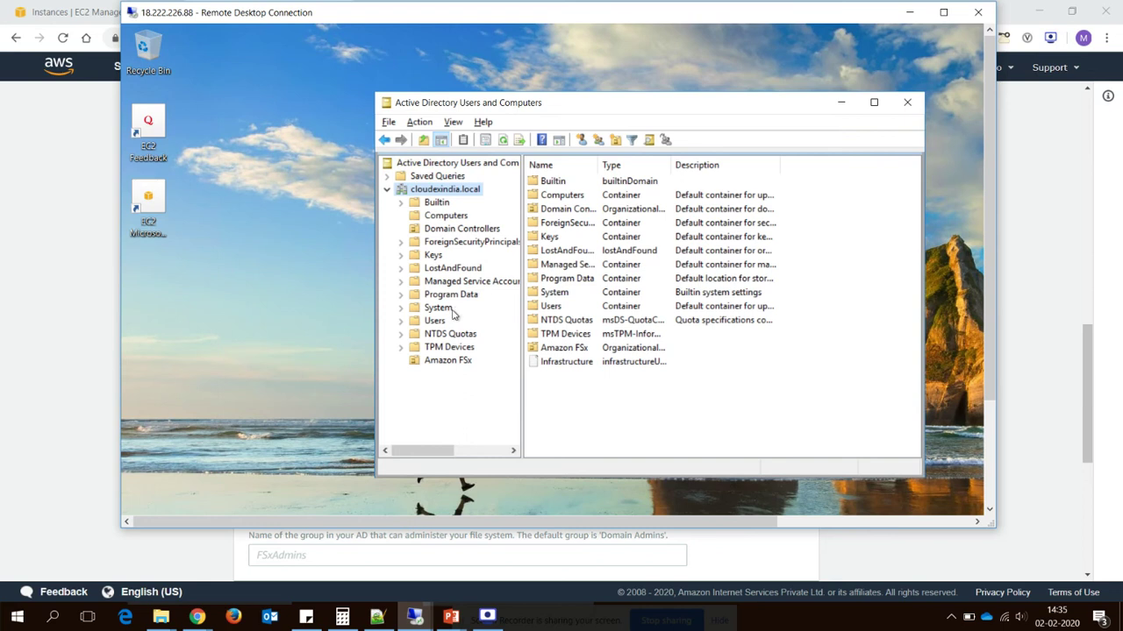
{"action": "left_click", "coordinate": [435, 361]}
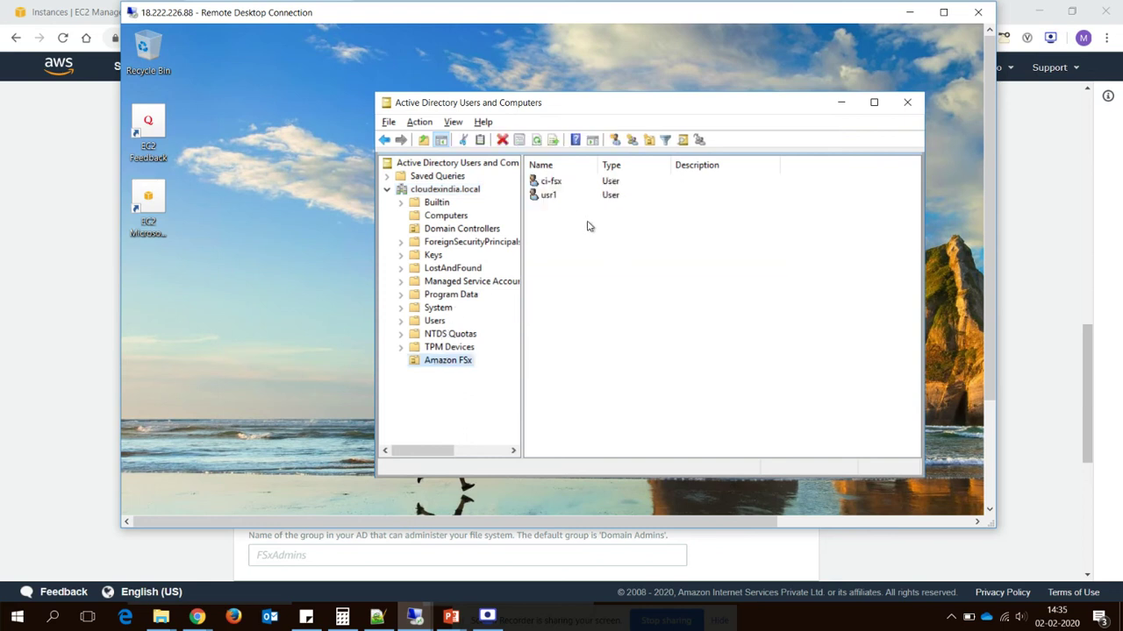
{"action": "left_click", "coordinate": [552, 181]}
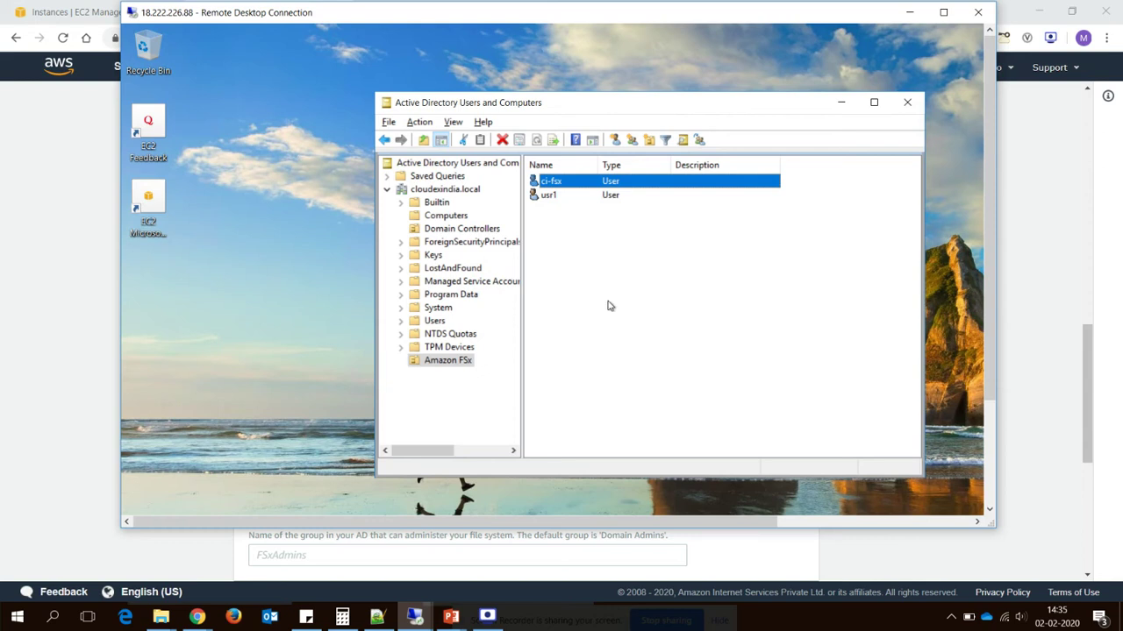
Return to the file system form and enter ci-fsx as the service account username
{"action": "key", "text": "alt+Tab"}
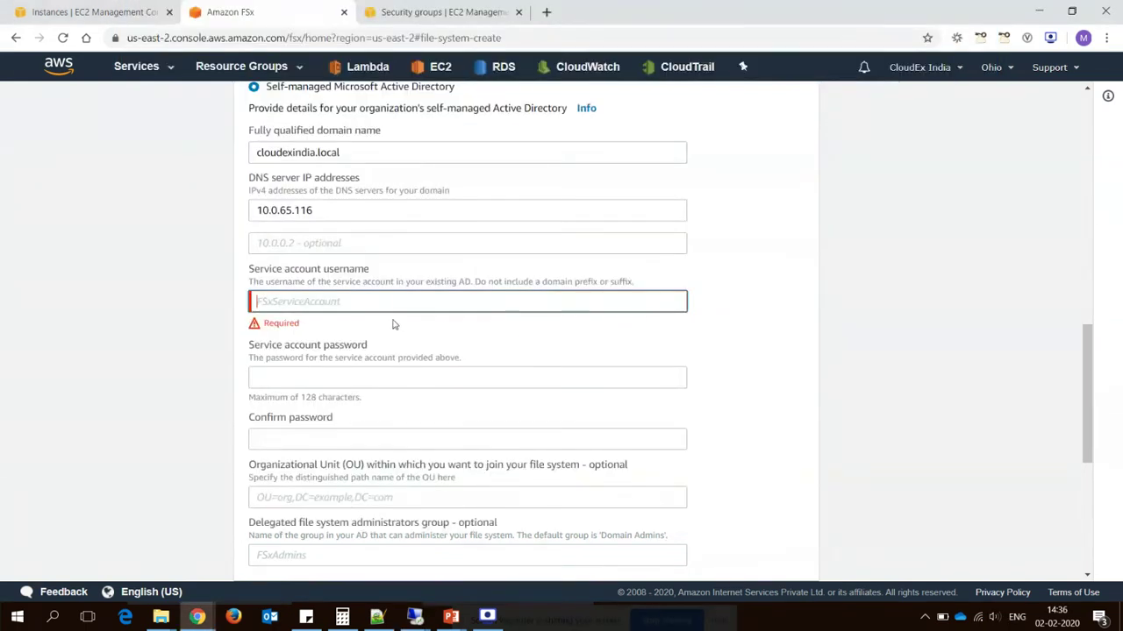
{"action": "type", "text": "ci-fsx"}
{"action": "left_click", "coordinate": [559, 351]}
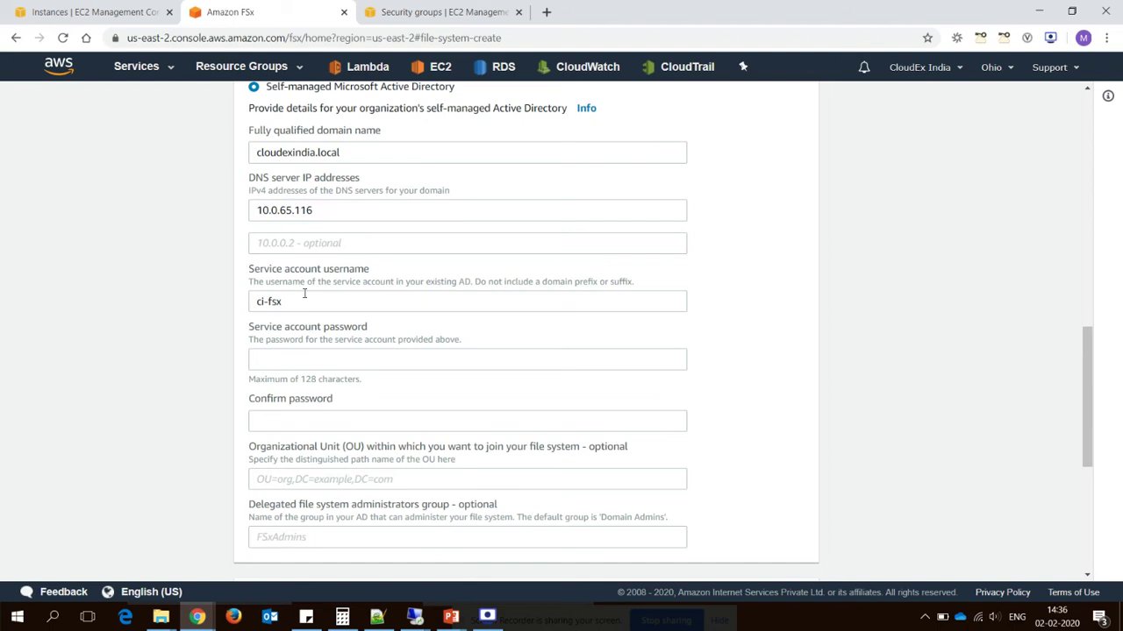
Enter the service account password and repeat it in the confirmation field
{"action": "left_click", "coordinate": [295, 363]}
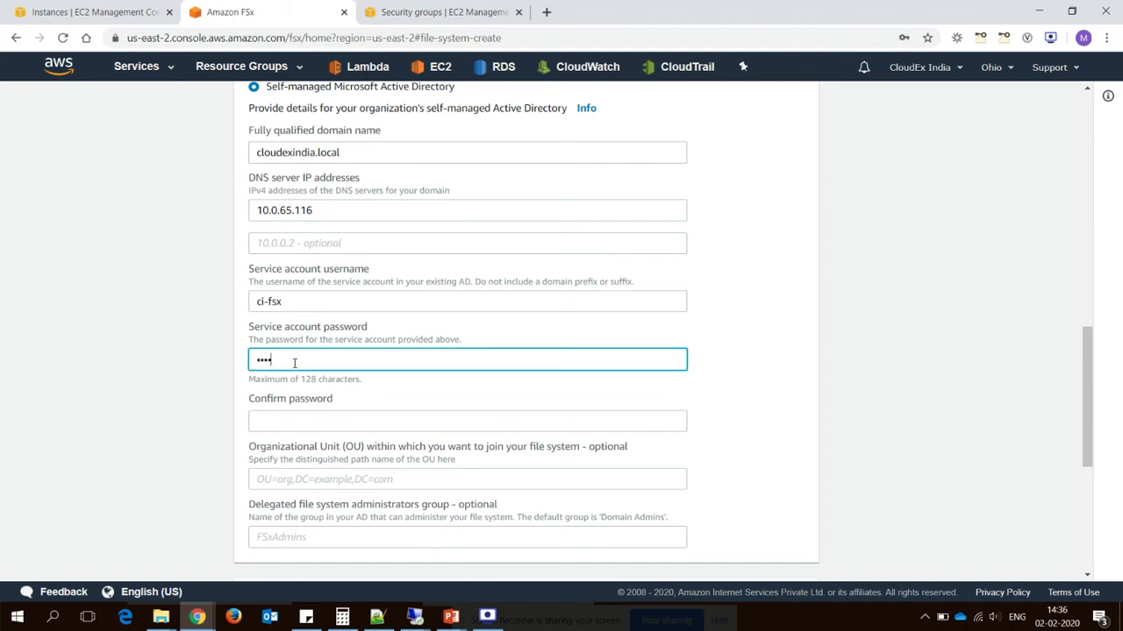
{"action": "type", "text": "••••••••"}
{"action": "key", "text": "Tab"}
{"action": "left_click", "coordinate": [302, 422]}
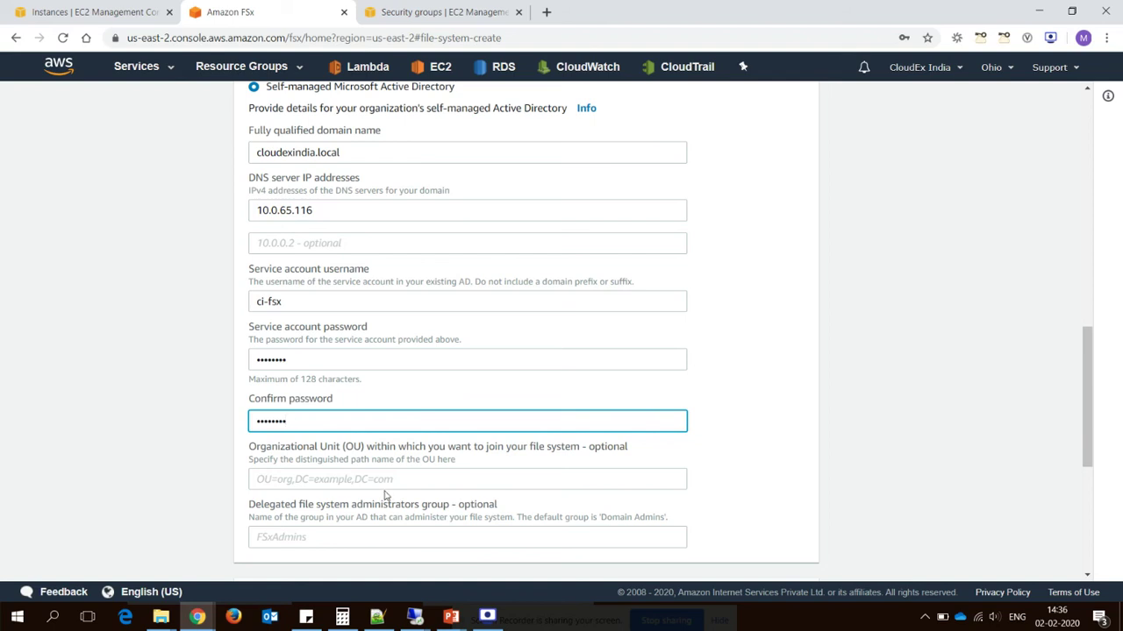
{"action": "left_click", "coordinate": [632, 457]}
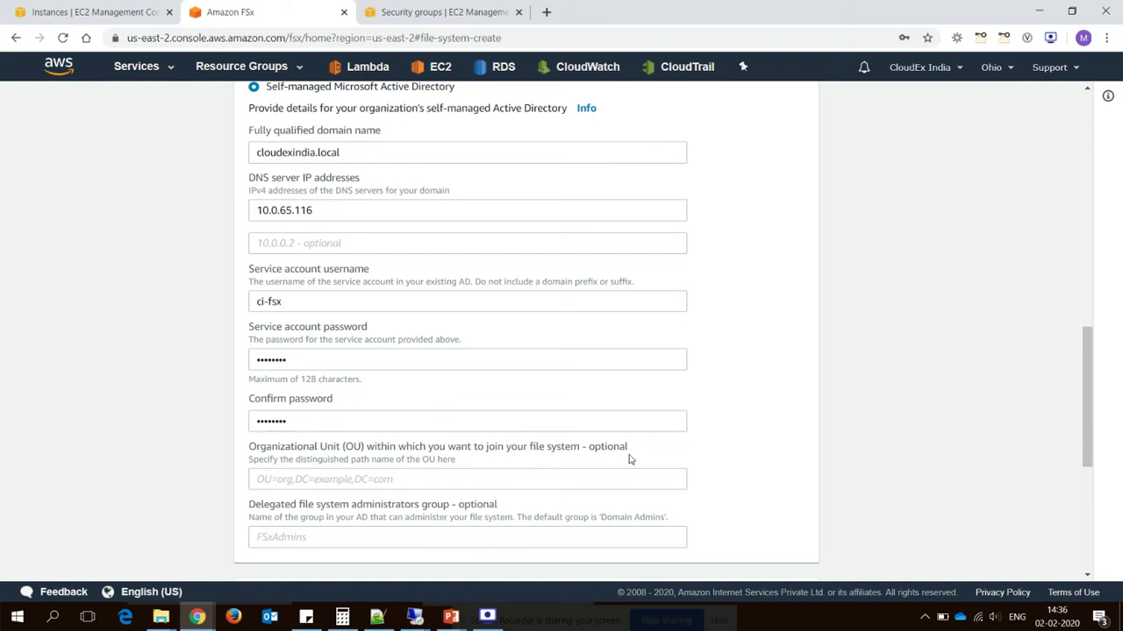
Switch to the domain controller's Remote Desktop session and open the properties of the Amazon FSx organizational unit
{"action": "key", "text": "alt+Tab"}
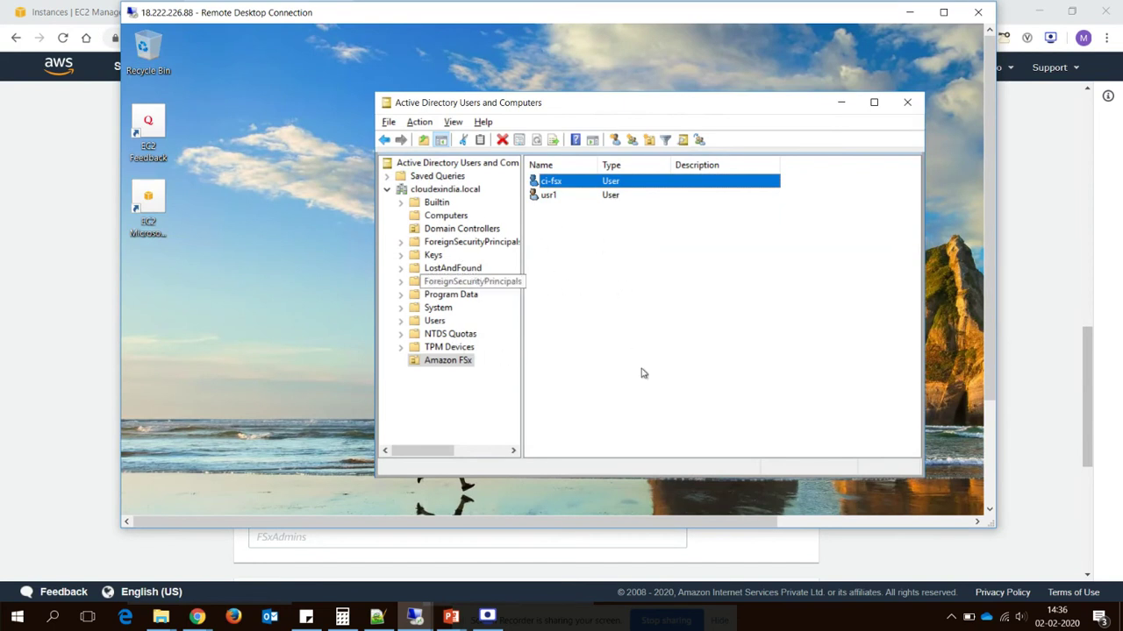
{"action": "key", "text": "alt+Tab"}
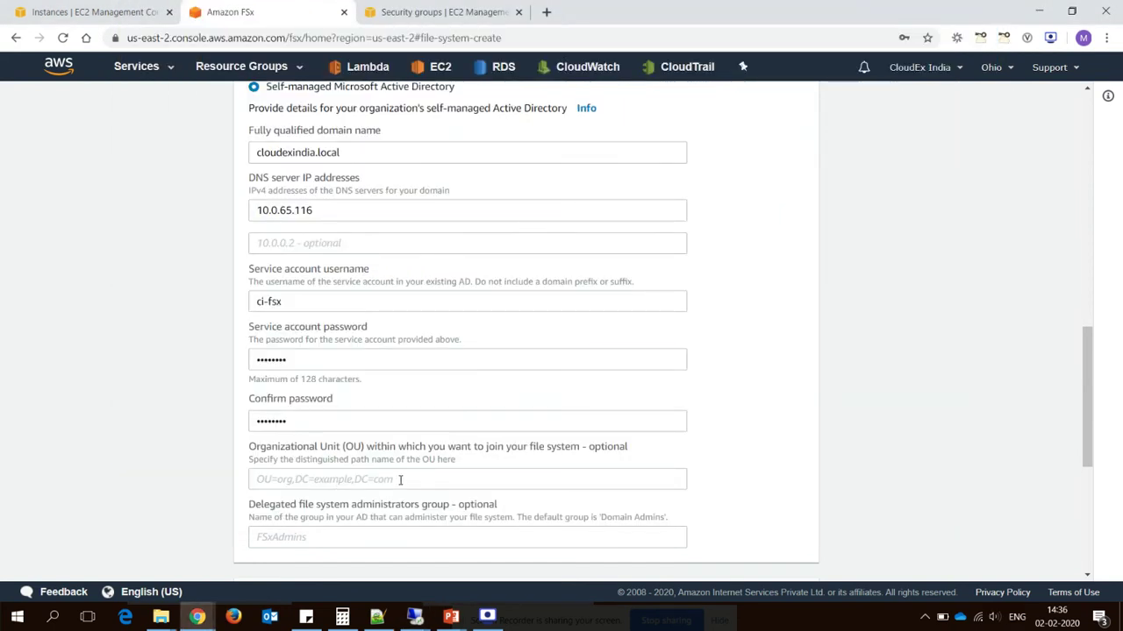
{"action": "key", "text": "alt+Tab"}
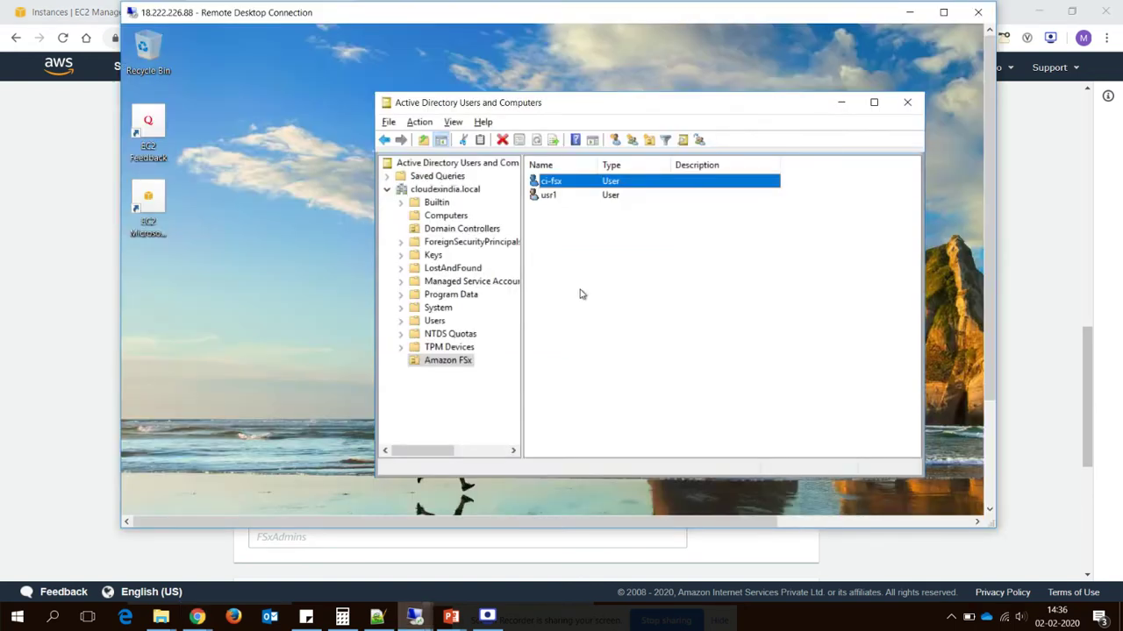
{"action": "left_click", "coordinate": [554, 333]}
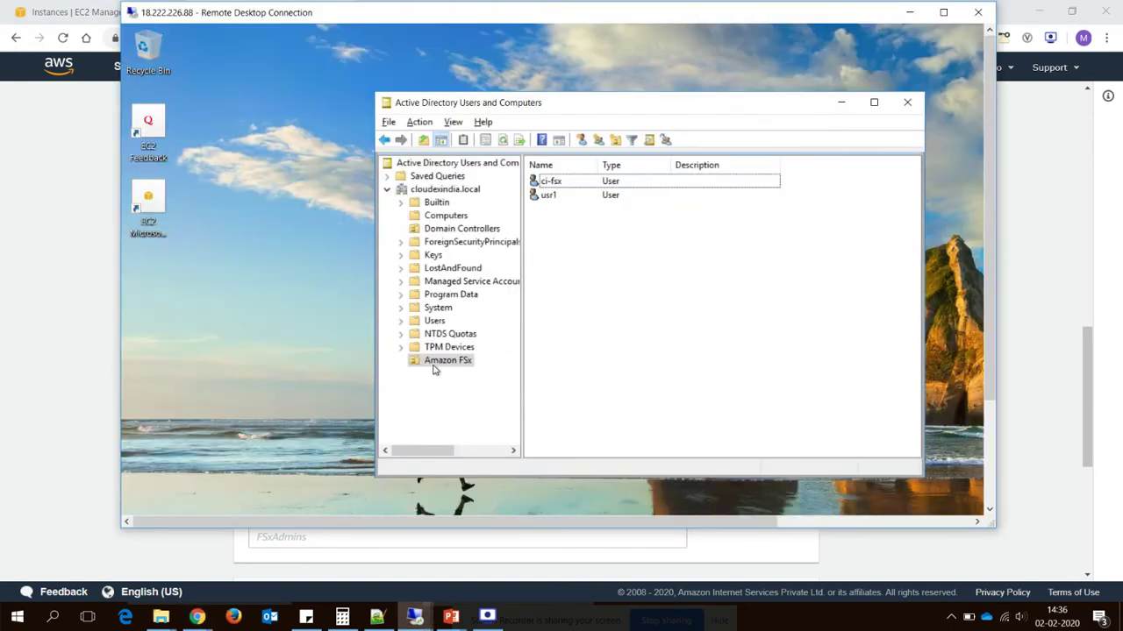
{"action": "left_click", "coordinate": [433, 368]}
{"action": "right_click", "coordinate": [434, 368]}
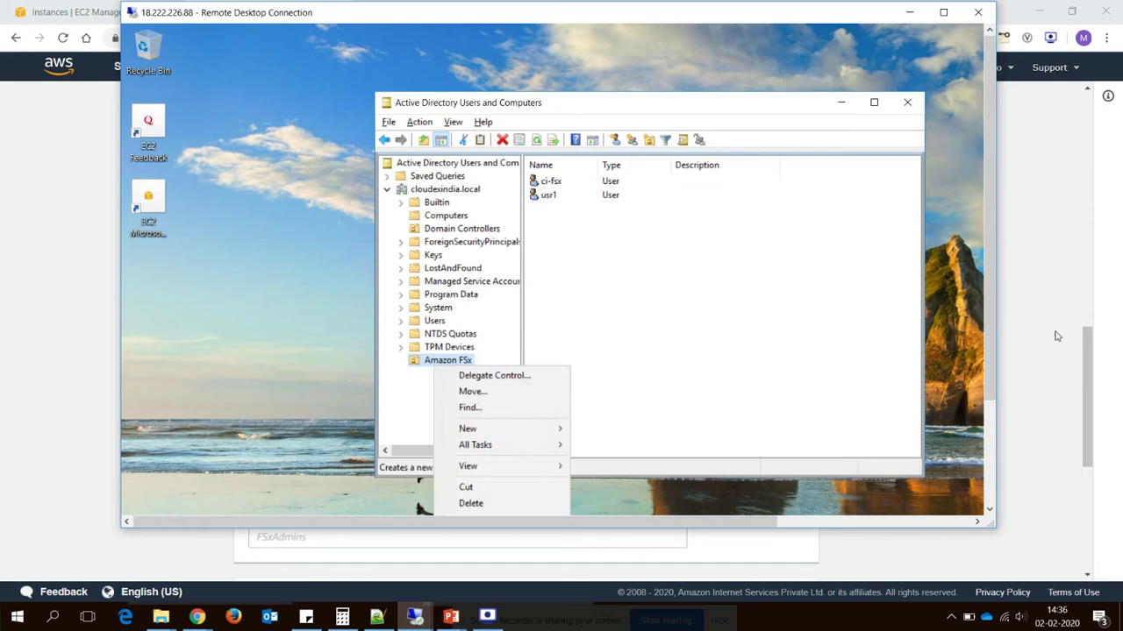
{"action": "scroll", "coordinate": [988, 322], "scroll_direction": "down", "scroll_amount": 3}
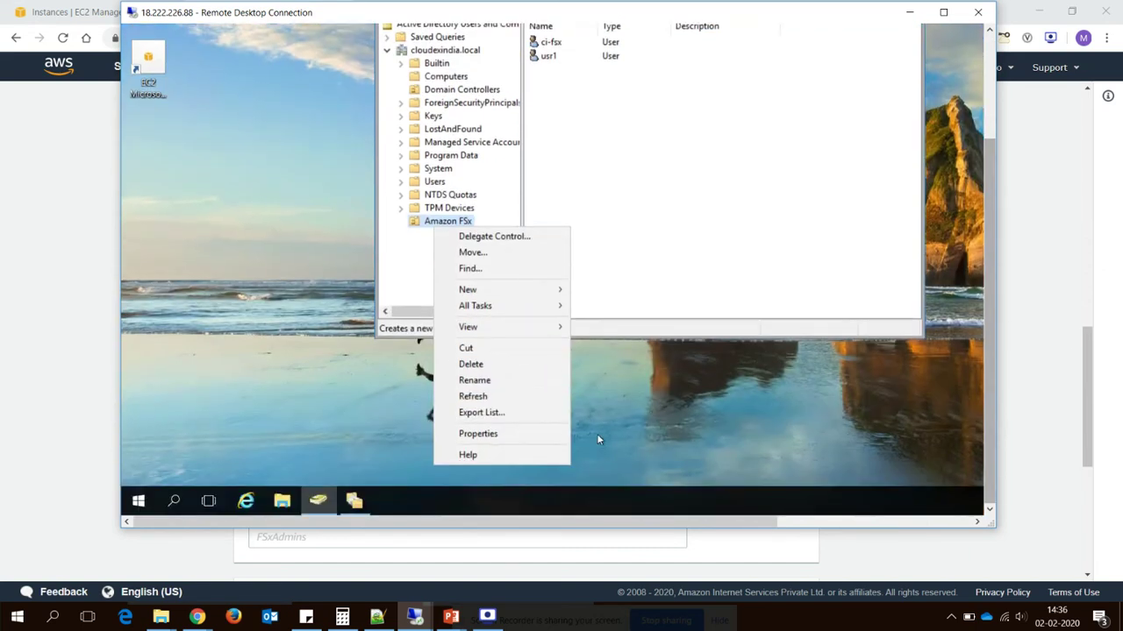
{"action": "left_click", "coordinate": [537, 433]}
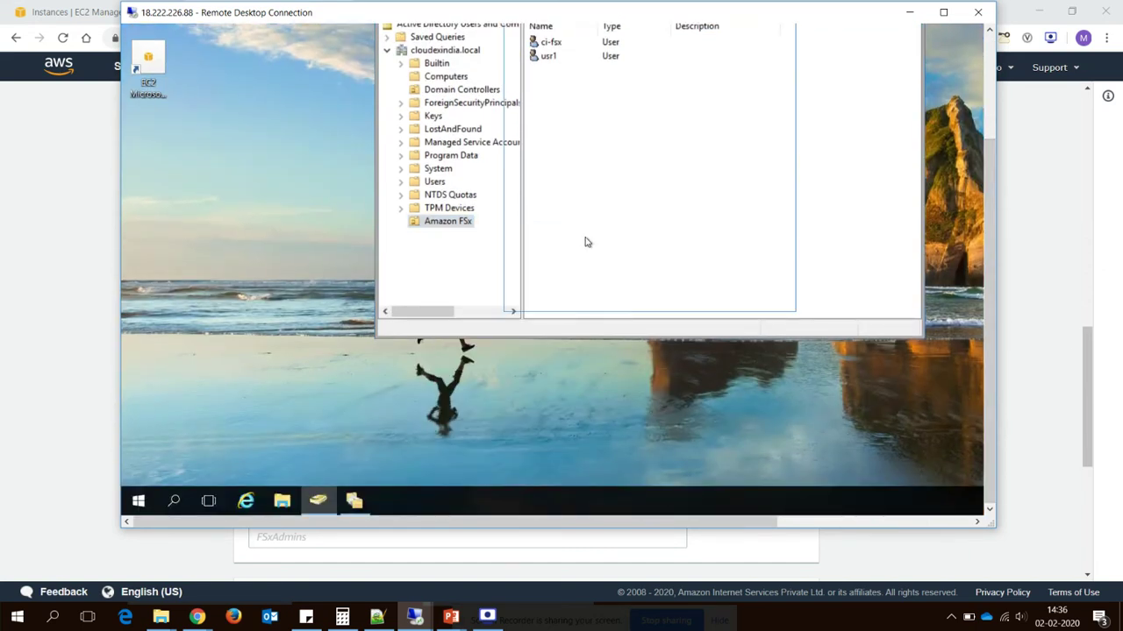
{"action": "scroll", "coordinate": [986, 294], "scroll_direction": "up", "scroll_amount": 3}
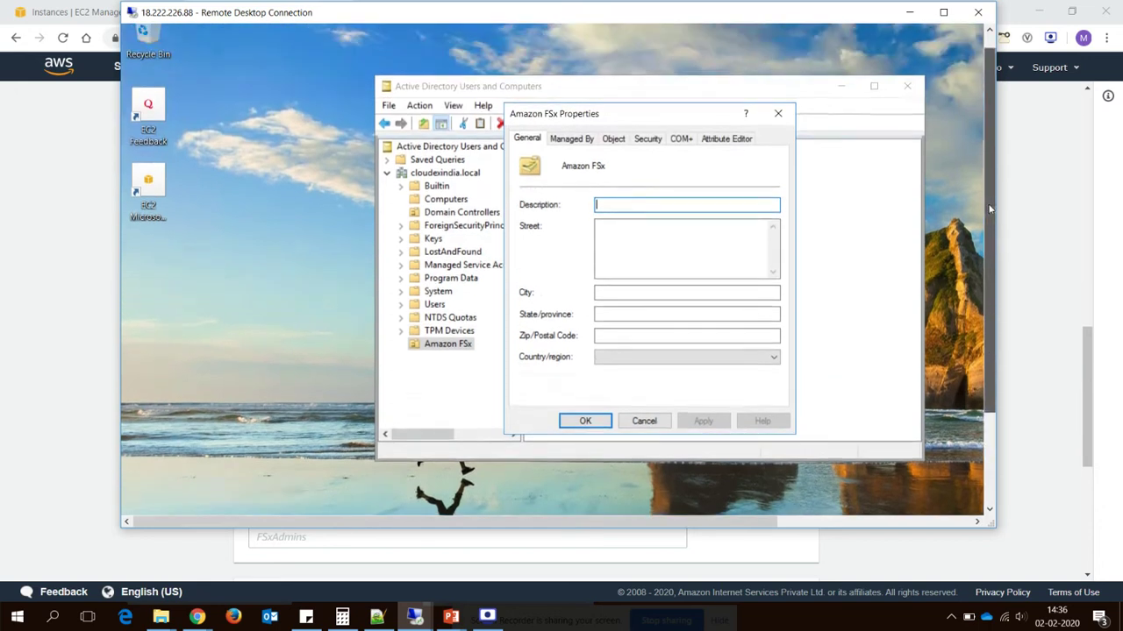
Copy the value of the Amazon FSx organizational unit's distinguishedName attribute
{"action": "left_click", "coordinate": [726, 138]}
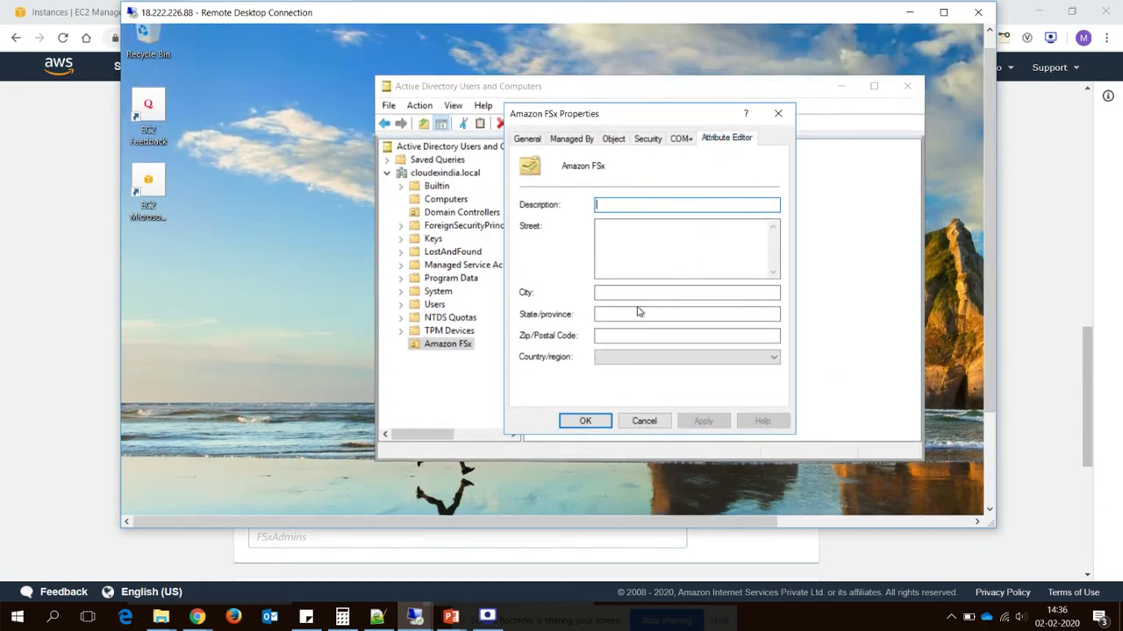
{"action": "left_click", "coordinate": [552, 354]}
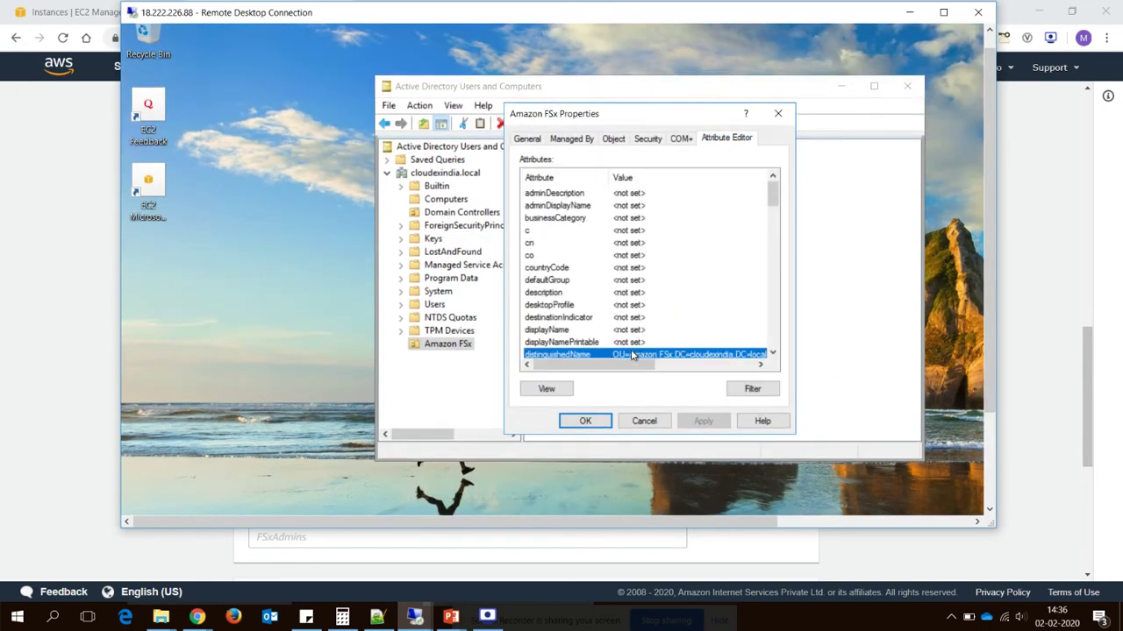
{"action": "left_click", "coordinate": [546, 389]}
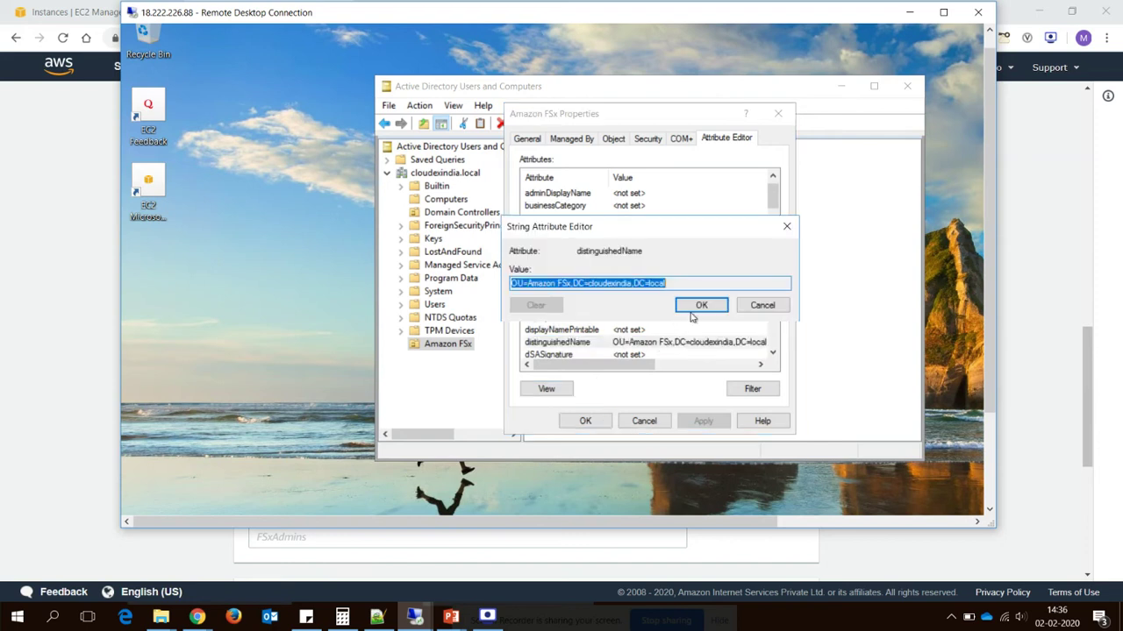
{"action": "left_click", "coordinate": [701, 305]}
Return to the file system form and set the organizational unit to OU=Amazon FSx,DC=cloudexindia,DC=local
{"action": "key", "text": "alt+Tab"}
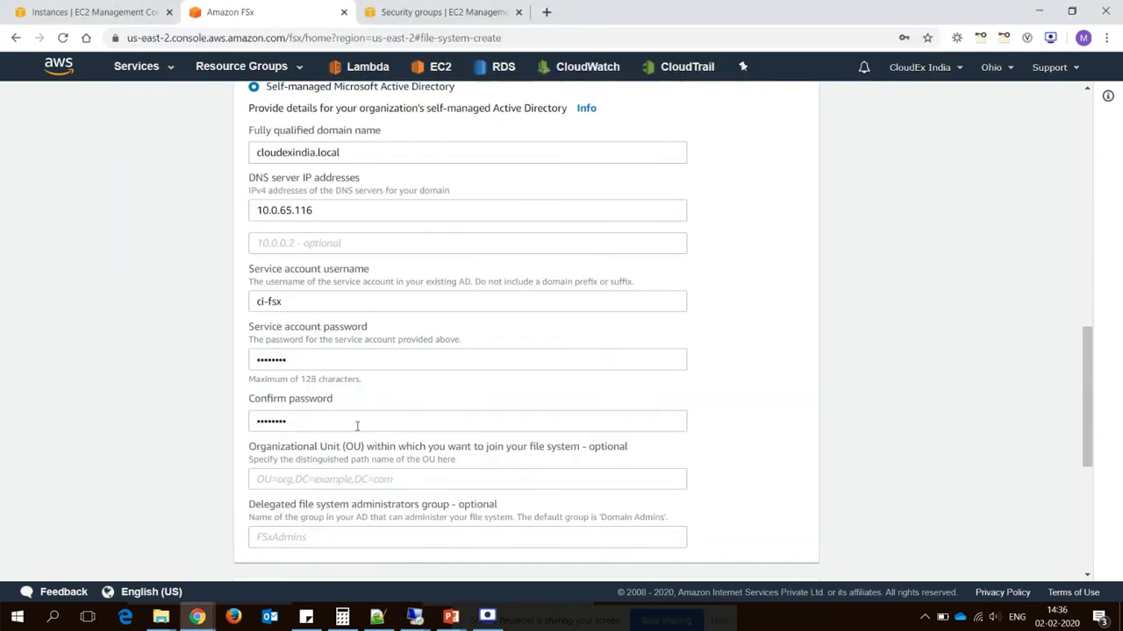
{"action": "left_click", "coordinate": [305, 478]}
{"action": "type", "text": "OU=Amazon FSx,DC=cloudexindia,DC=local"}
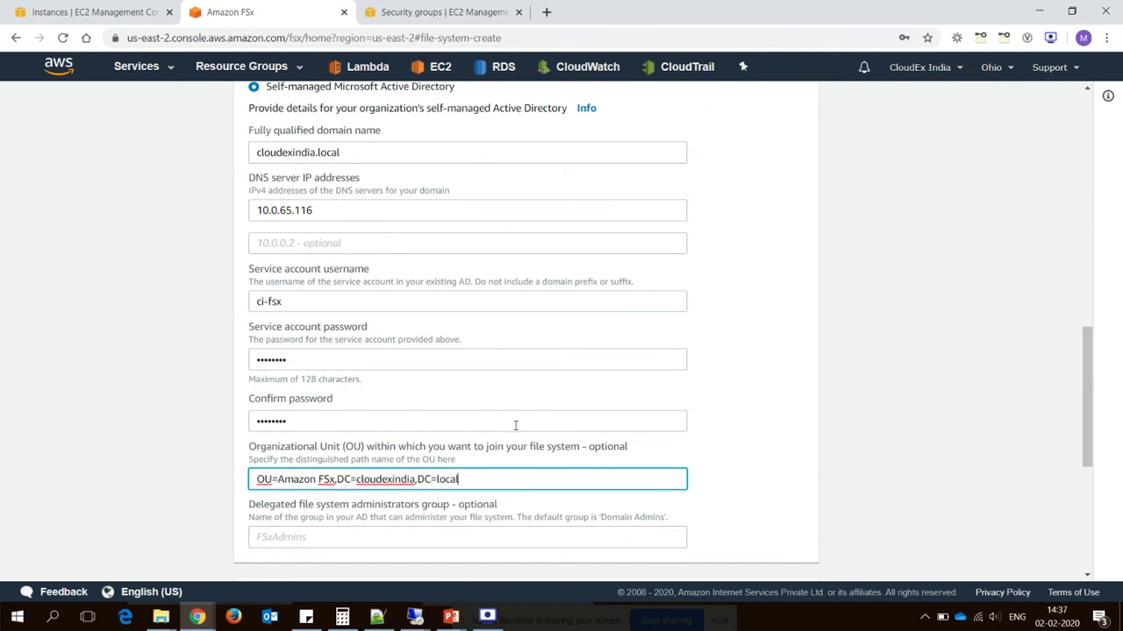
Leave the delegated file system administrators group blank and keep the default aws/fsx encryption key
{"action": "left_click", "coordinate": [1035, 447]}
{"action": "left_click_drag", "start_coordinate": [1084, 438], "coordinate": [1088, 488]}
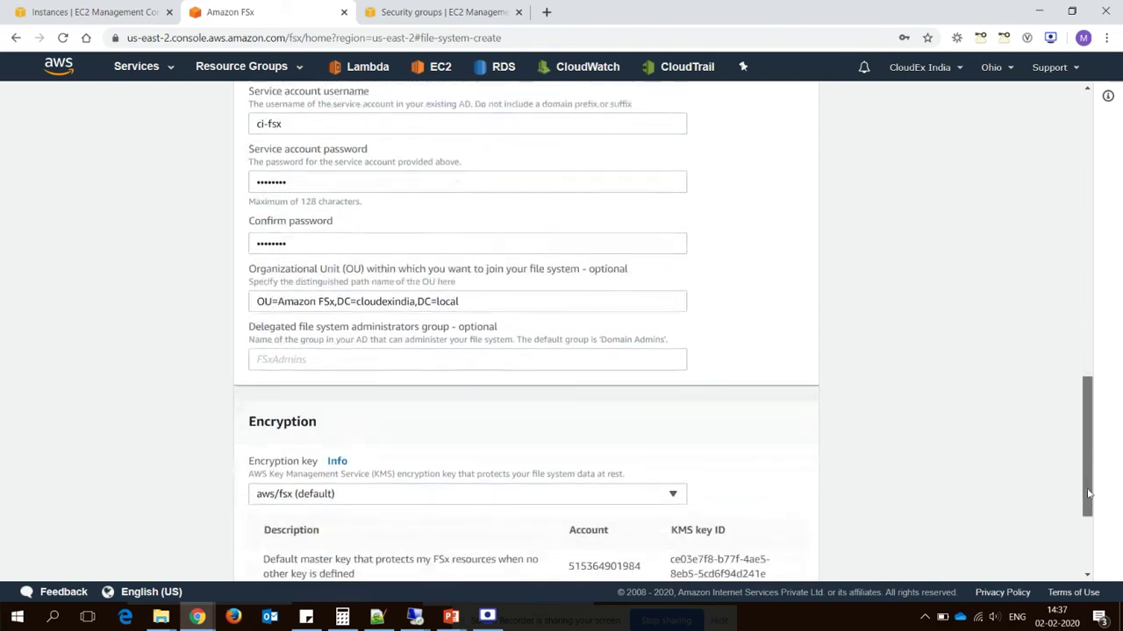
{"action": "left_click", "coordinate": [333, 359]}
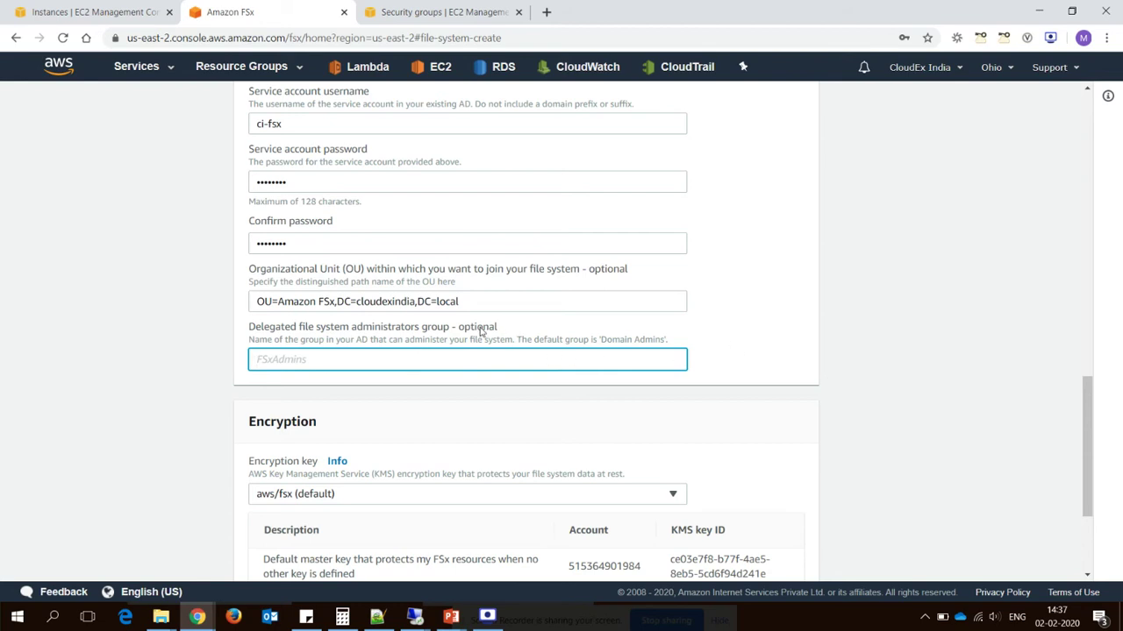
{"action": "left_click_drag", "start_coordinate": [1087, 458], "coordinate": [1088, 513]}
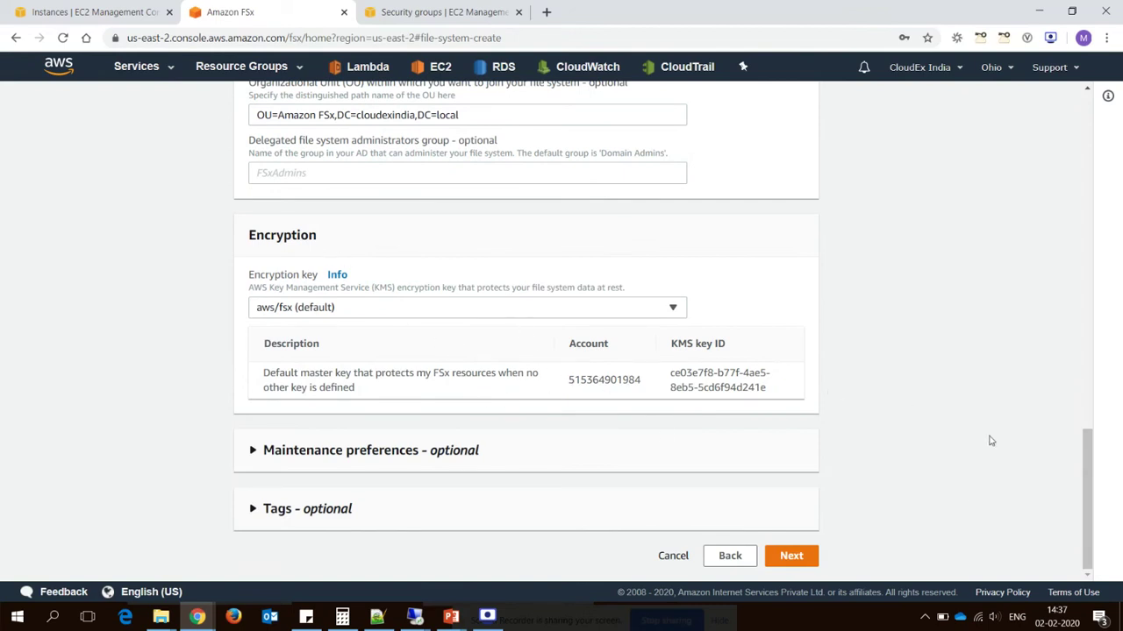
Continue to the Review and create stage and check the file system's summary attributes
{"action": "left_click", "coordinate": [815, 560]}
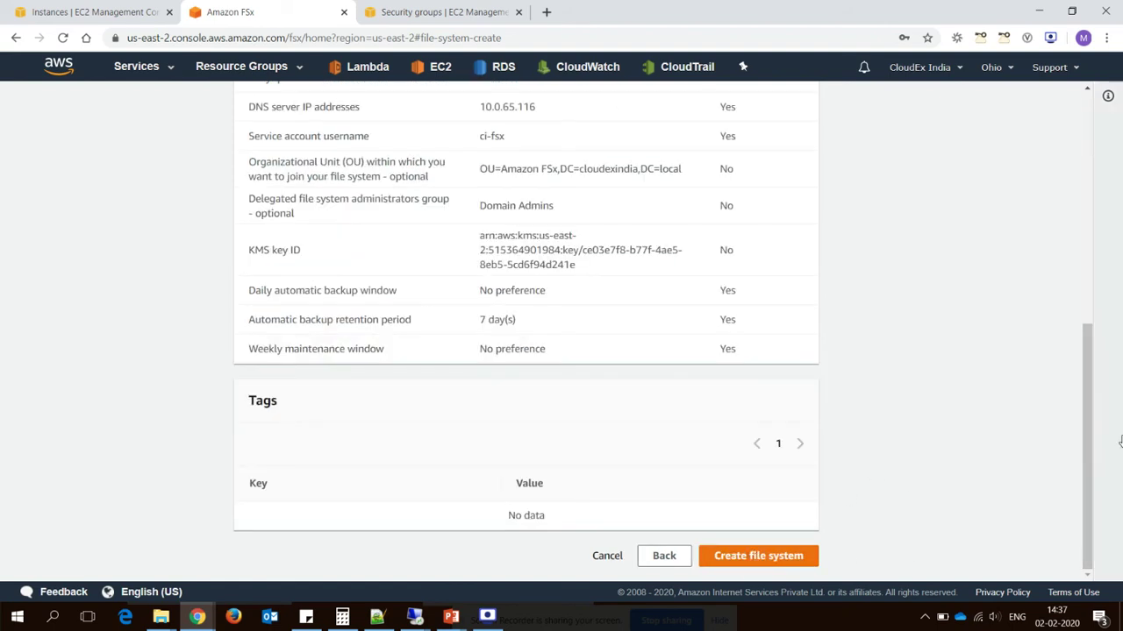
{"action": "left_click_drag", "start_coordinate": [1089, 458], "coordinate": [1085, 253]}
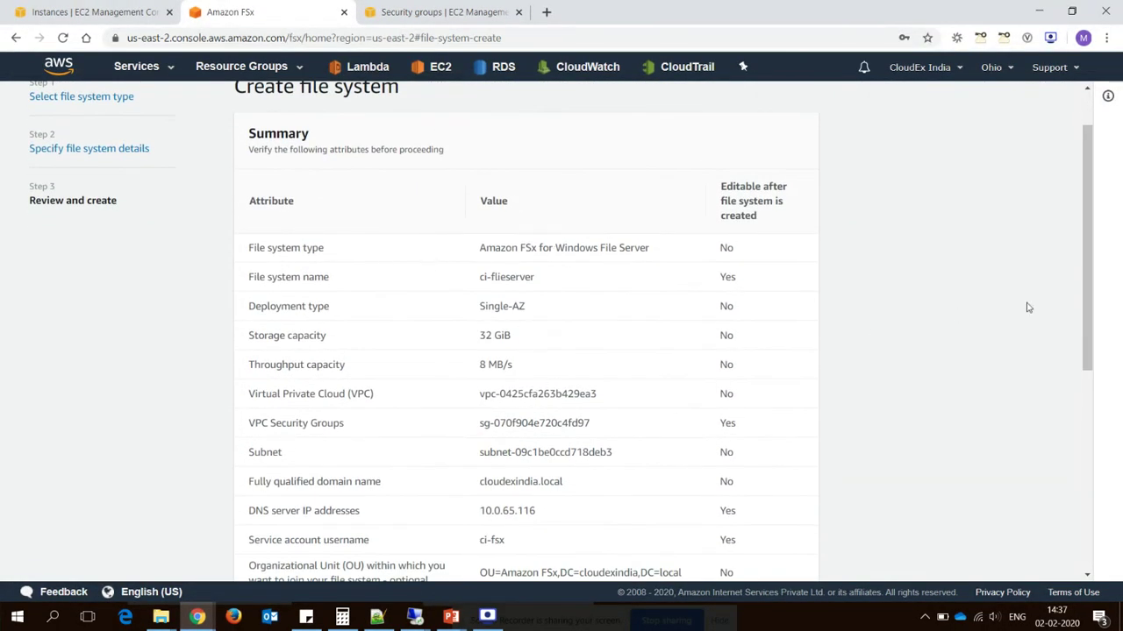
{"action": "left_click_drag", "start_coordinate": [1085, 293], "coordinate": [1087, 508]}
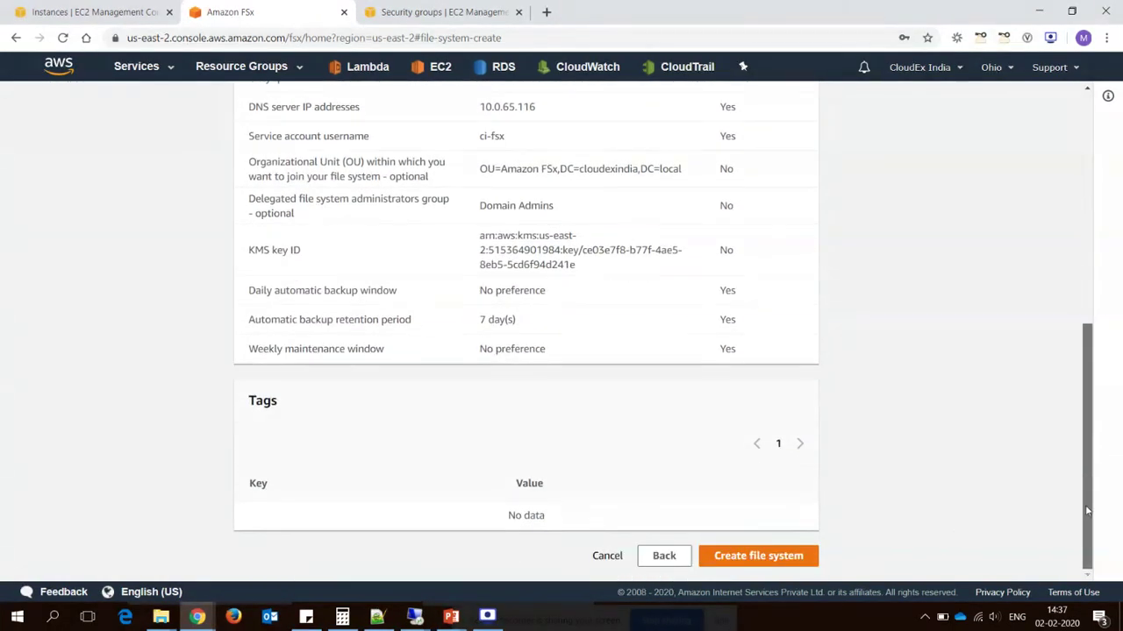
Create the file system from the reviewed settings and refresh the file systems list
{"action": "left_click", "coordinate": [785, 561]}
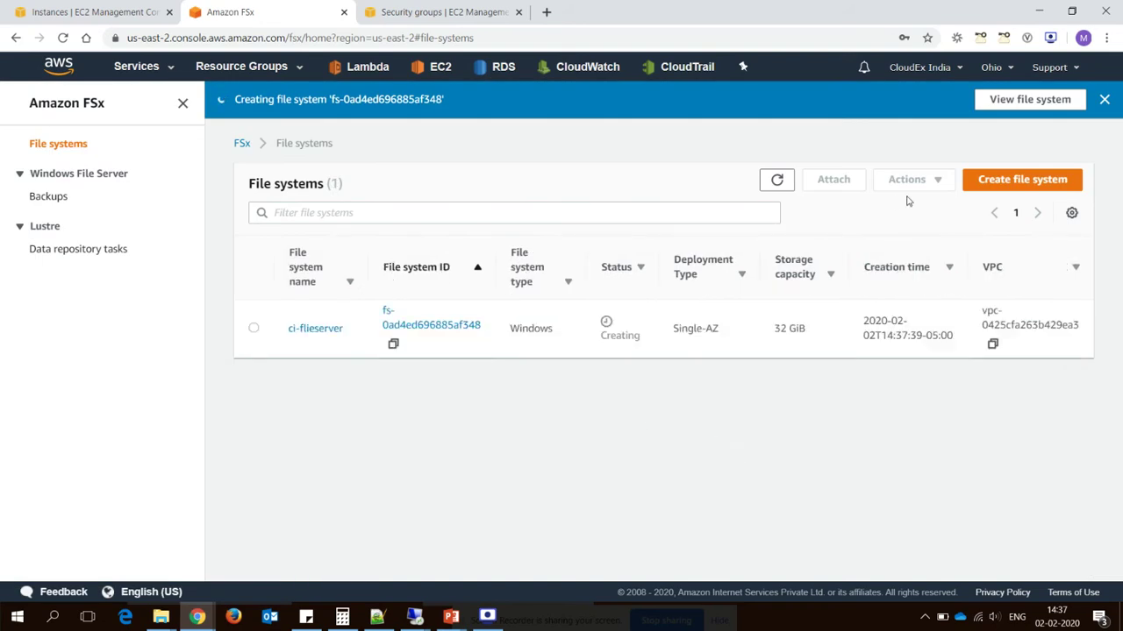
{"action": "left_click", "coordinate": [785, 180]}
Switch to the domain controller's remote desktop session, dismiss the Amazon FSx properties, make the session full screen and show its desktop
{"action": "key", "text": "alt+Tab"}
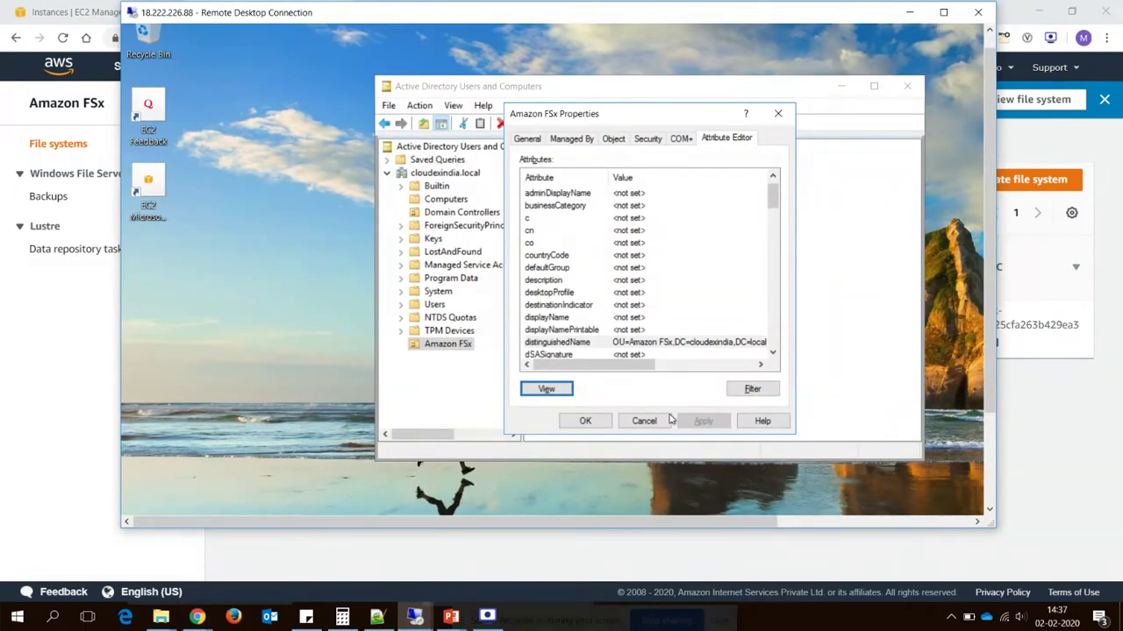
{"action": "left_click", "coordinate": [646, 421]}
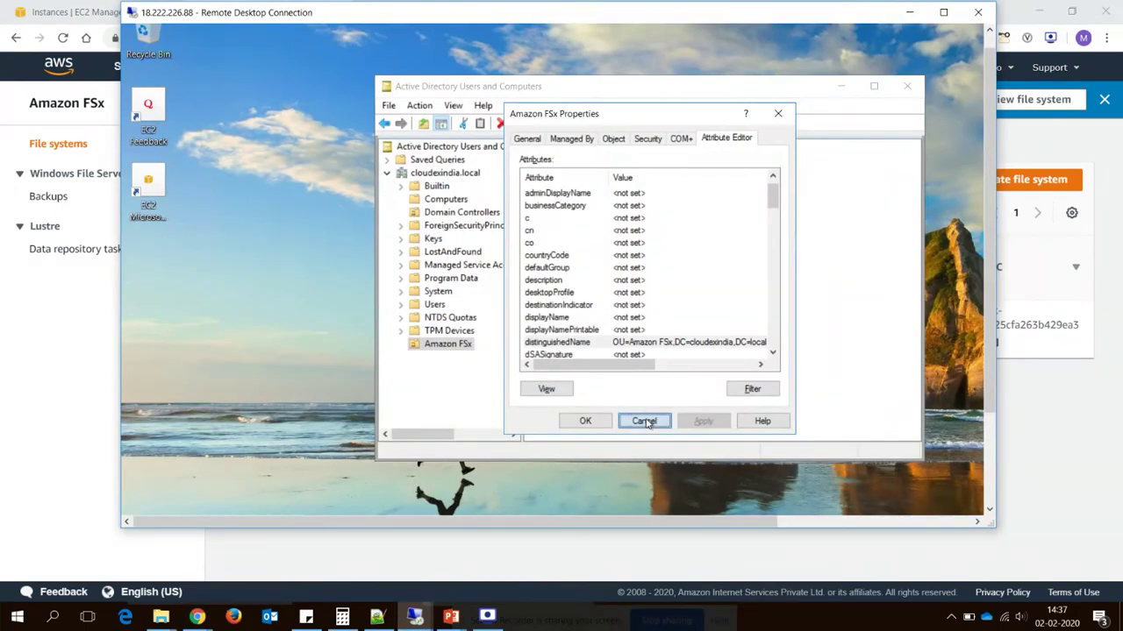
{"action": "double_click", "coordinate": [753, 19]}
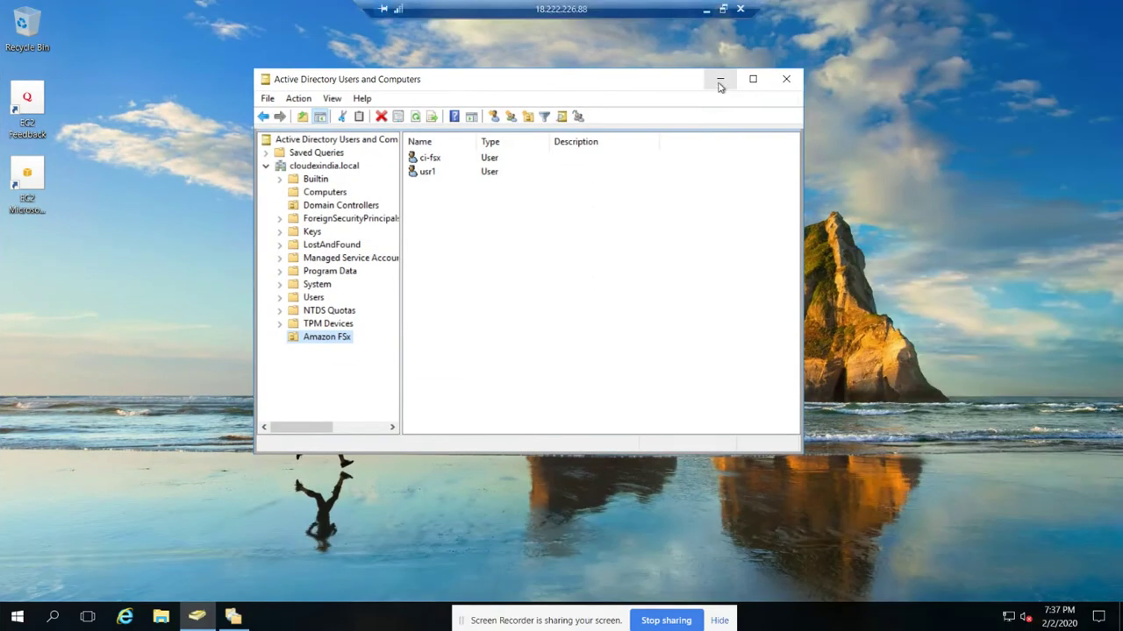
{"action": "key", "text": "super+d"}
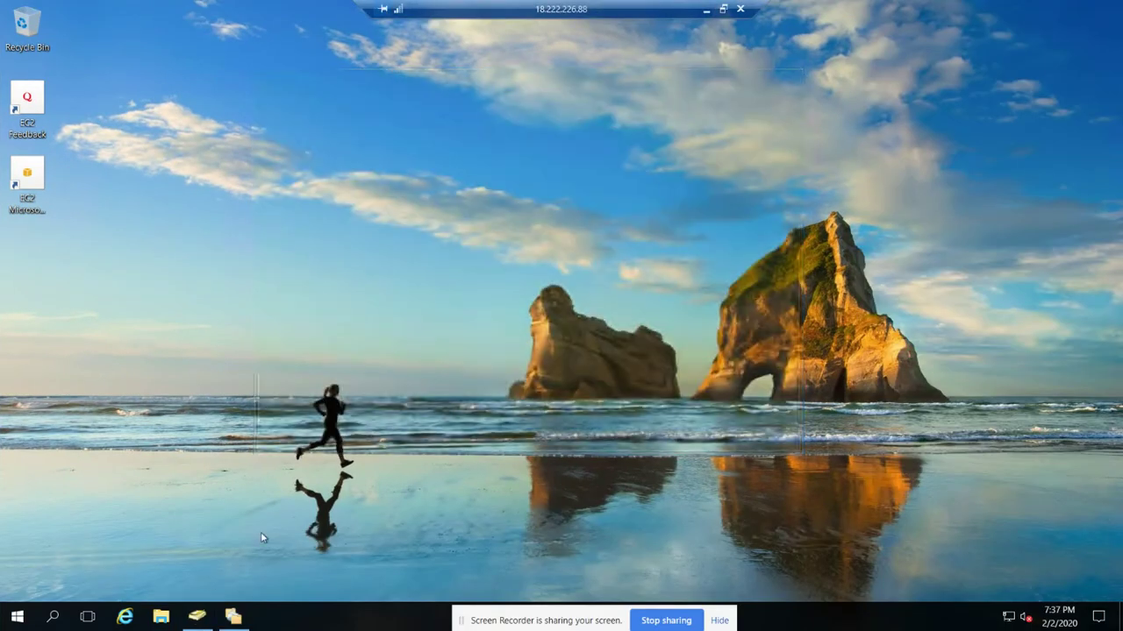
Open Server Manager and advance Add Roles and Features to the server roles, using role-based installation on DC1.cloudexindia.local
{"action": "left_click", "coordinate": [17, 616]}
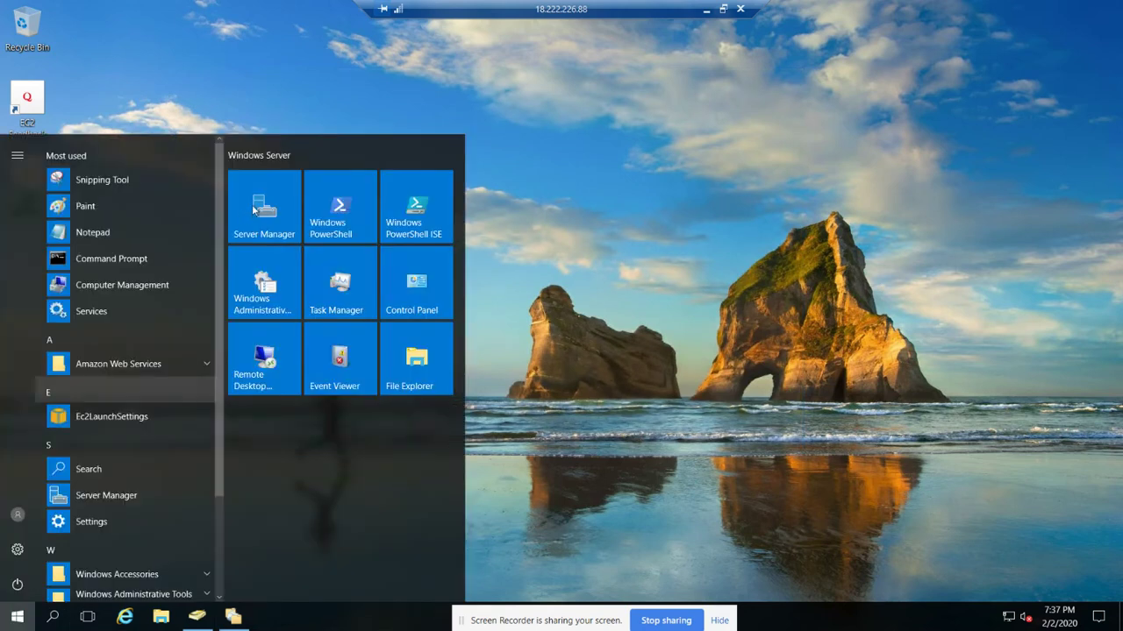
{"action": "left_click", "coordinate": [265, 220]}
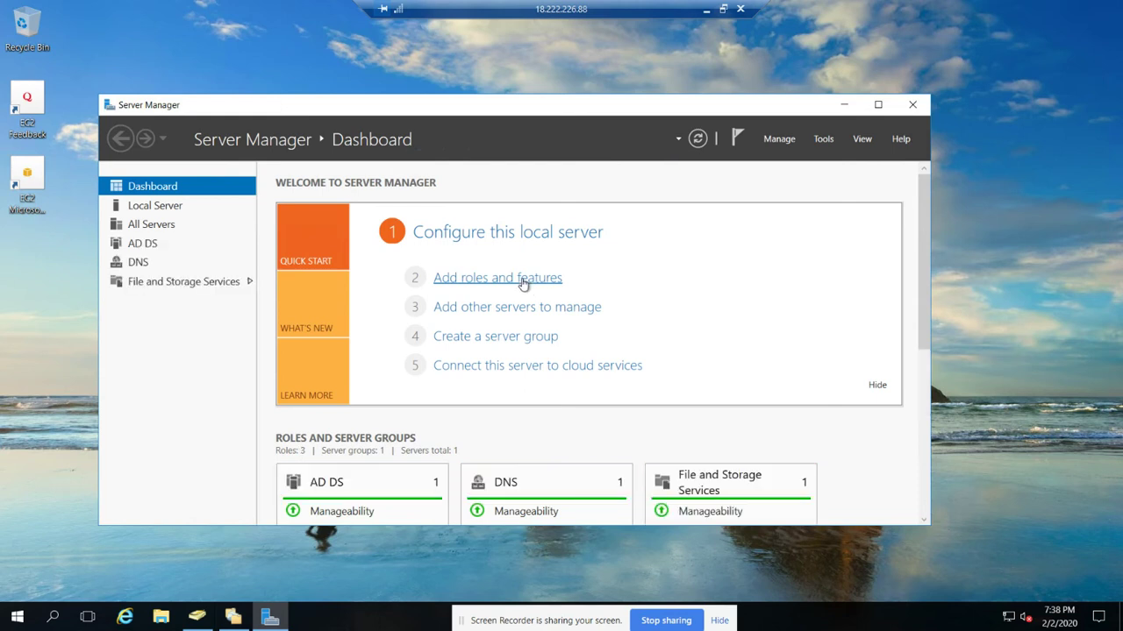
{"action": "left_click", "coordinate": [523, 279]}
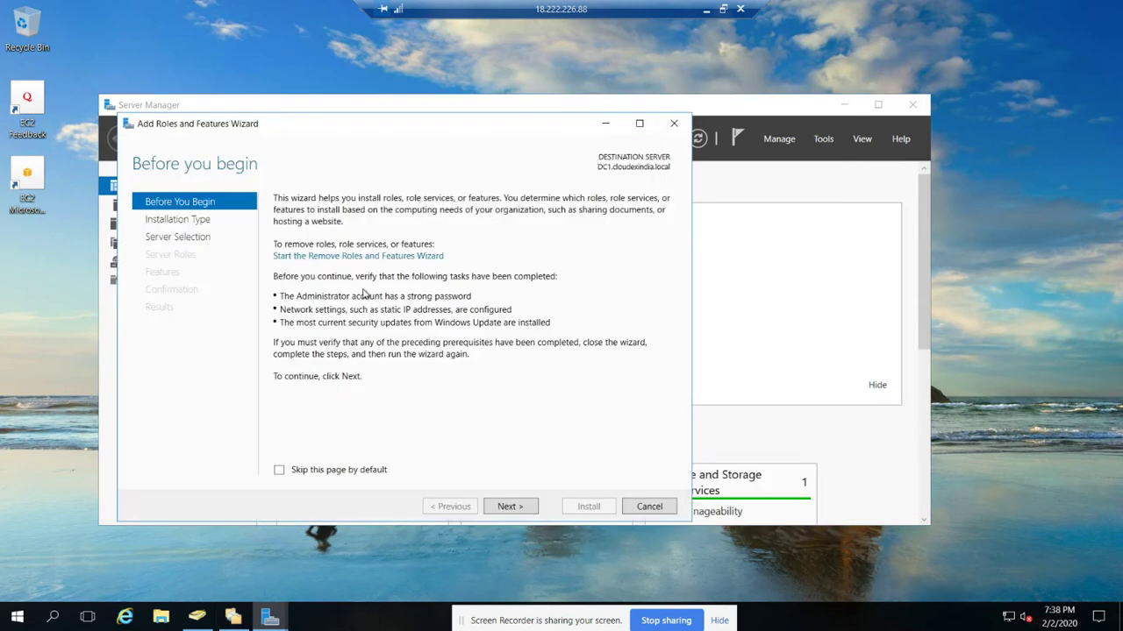
{"action": "left_click", "coordinate": [510, 507]}
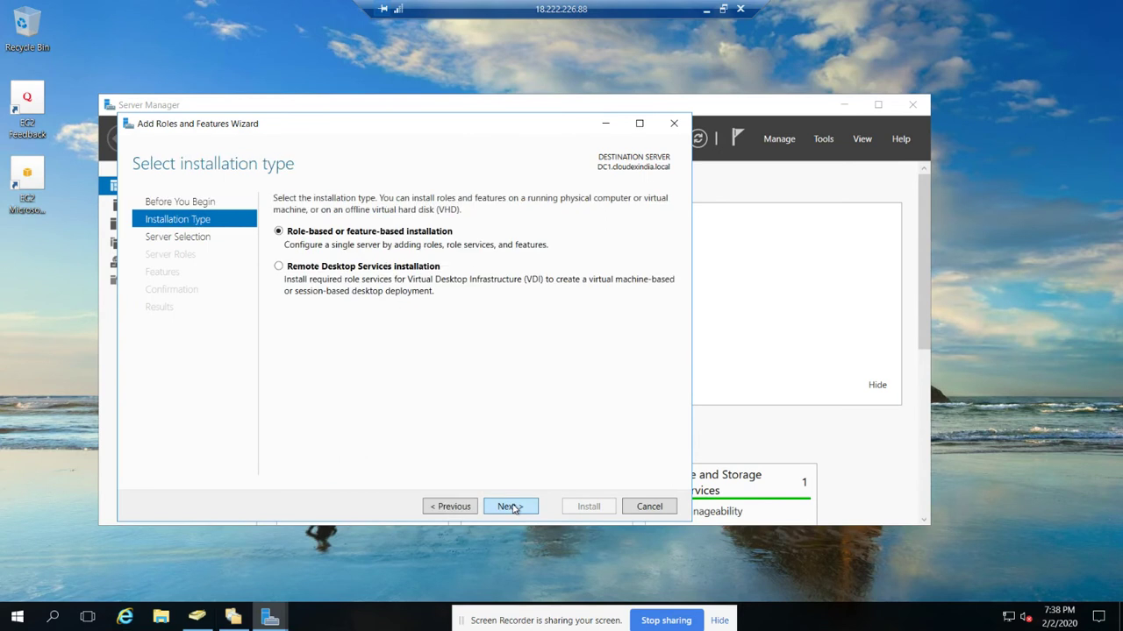
{"action": "left_click", "coordinate": [511, 507]}
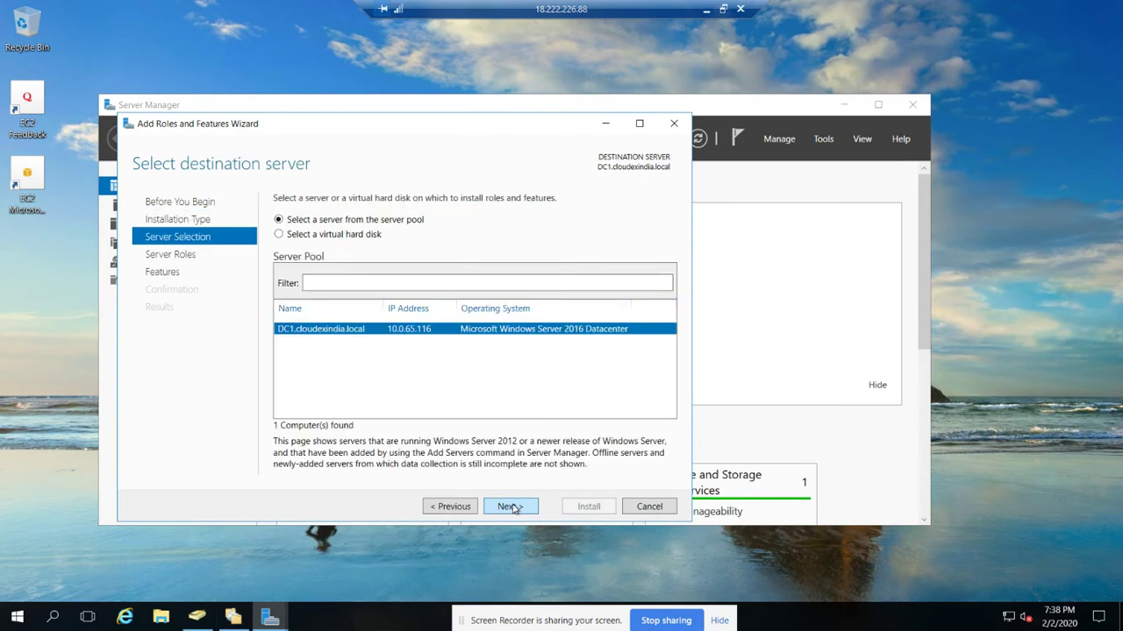
{"action": "left_click", "coordinate": [510, 507]}
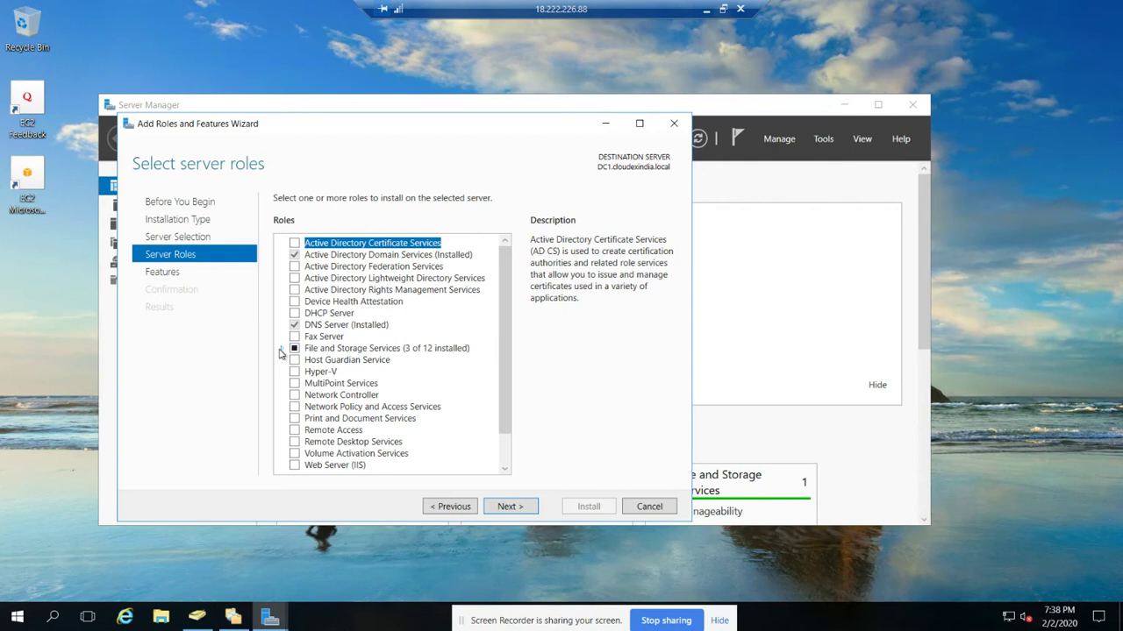
Check the DFS Namespaces role under File and iSCSI Services, and close the wizard and Server Manager without installing anything
{"action": "left_click", "coordinate": [281, 350]}
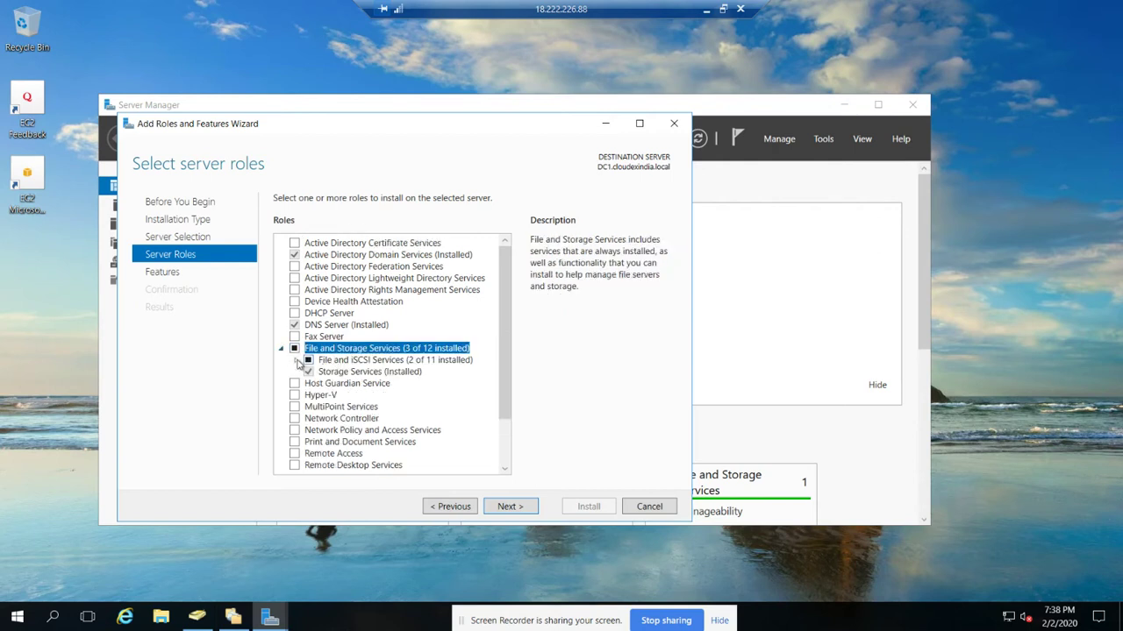
{"action": "left_click", "coordinate": [297, 360]}
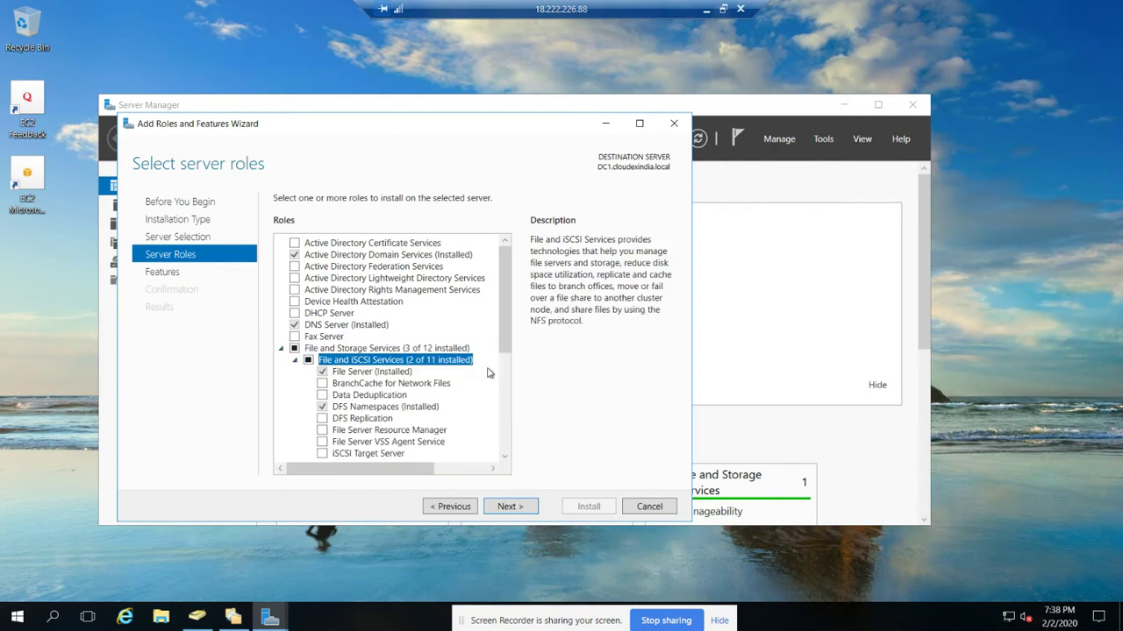
{"action": "left_click", "coordinate": [342, 408]}
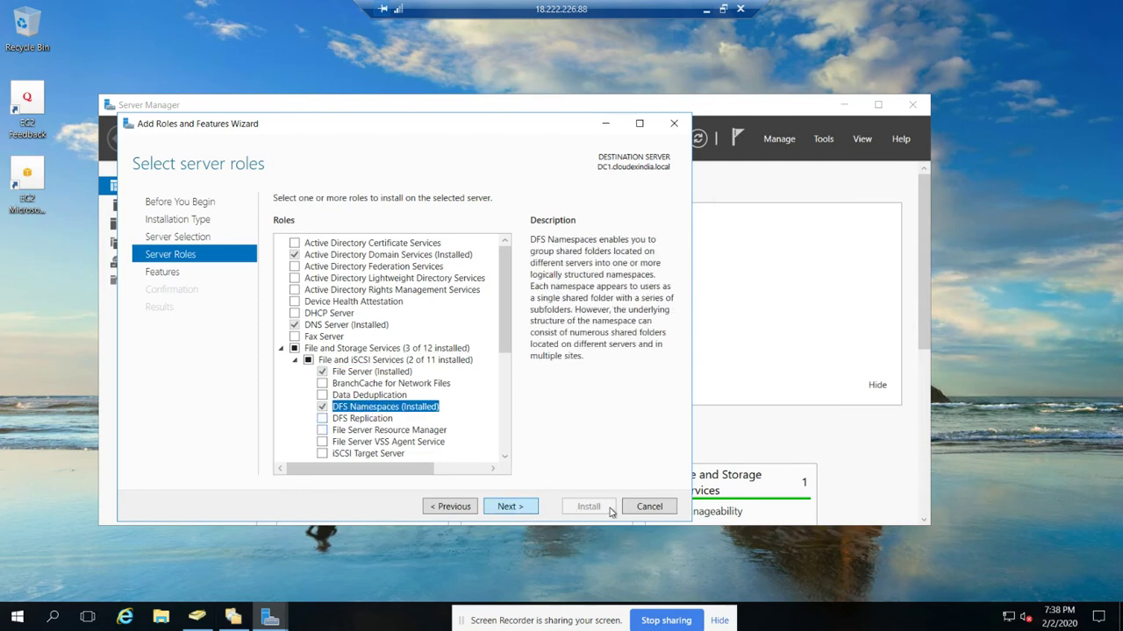
{"action": "left_click", "coordinate": [650, 507]}
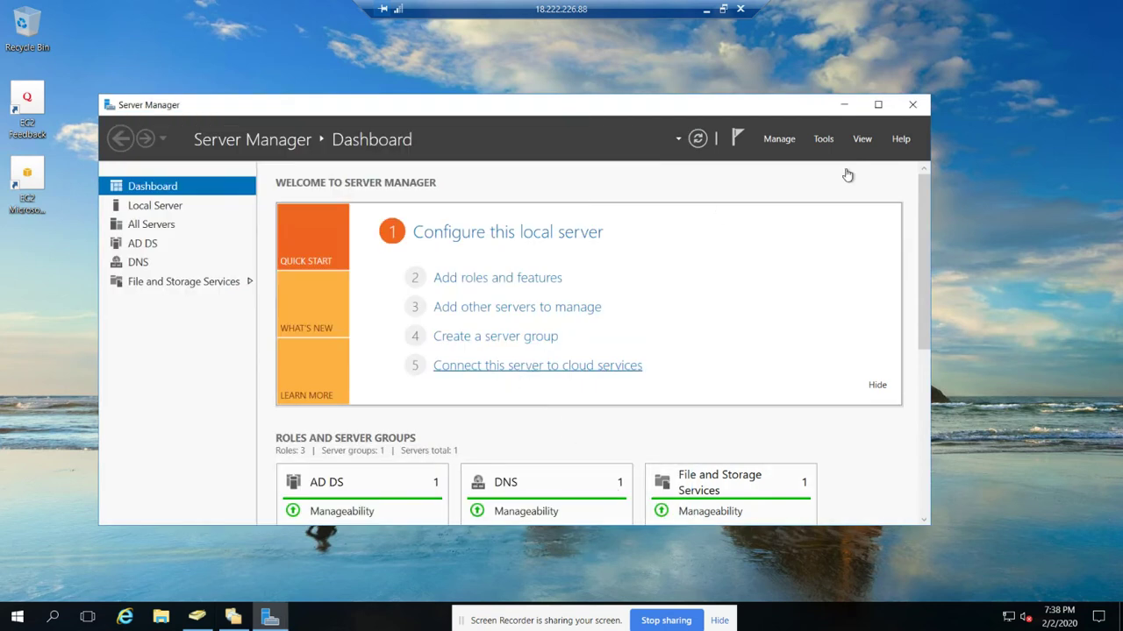
{"action": "left_click", "coordinate": [912, 105]}
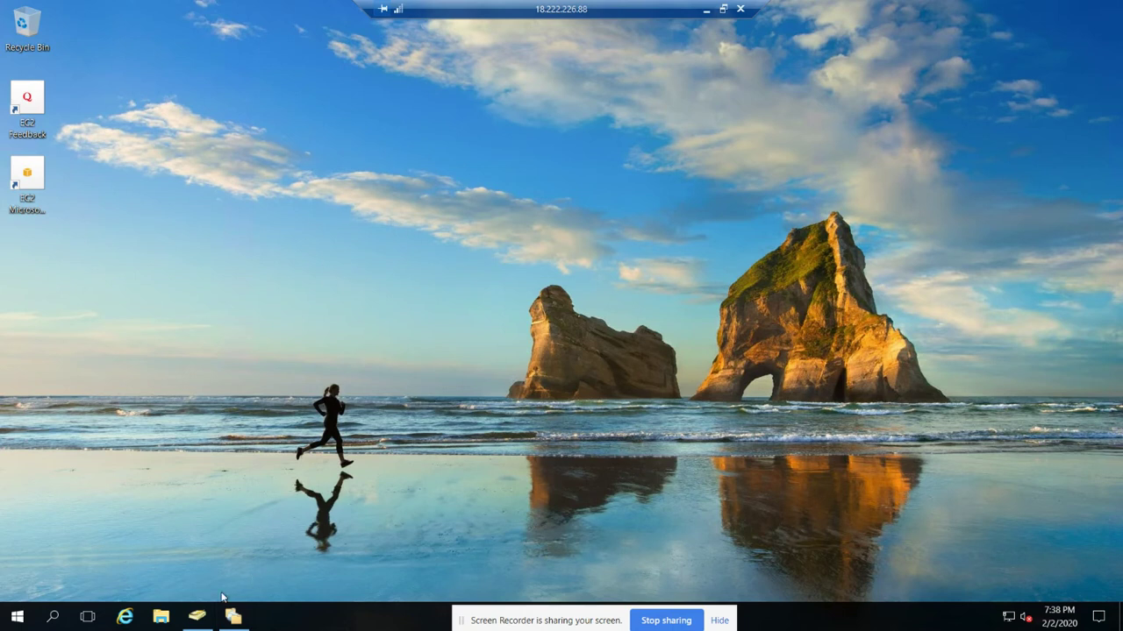
Open DFS Management from the Windows Administrative Tools and maximize its window
{"action": "left_click", "coordinate": [18, 618]}
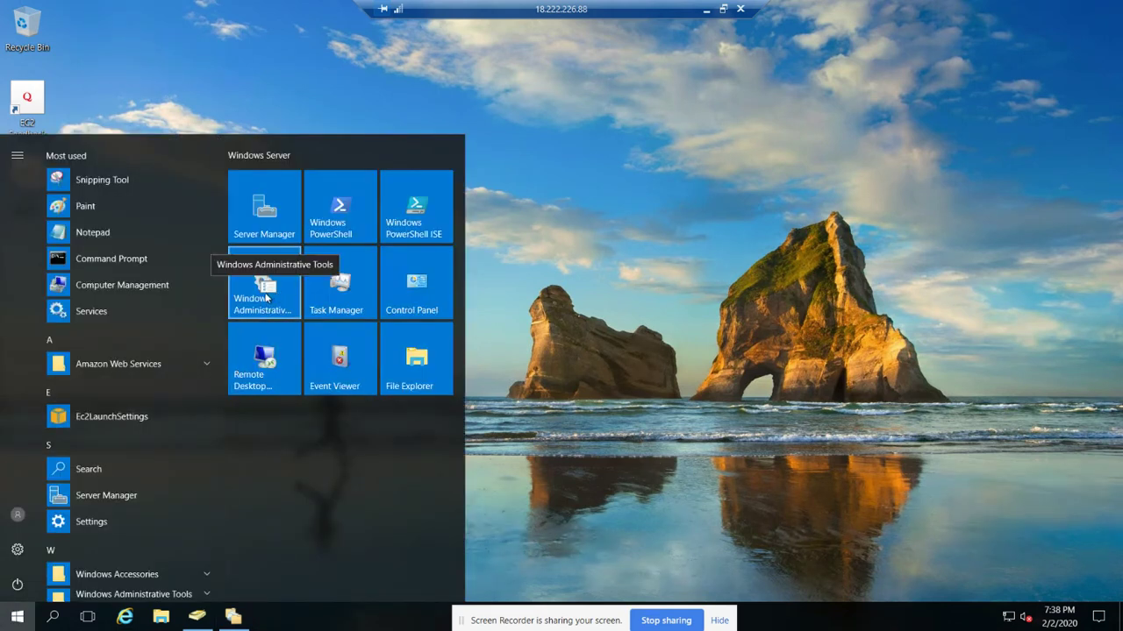
{"action": "left_click", "coordinate": [275, 301]}
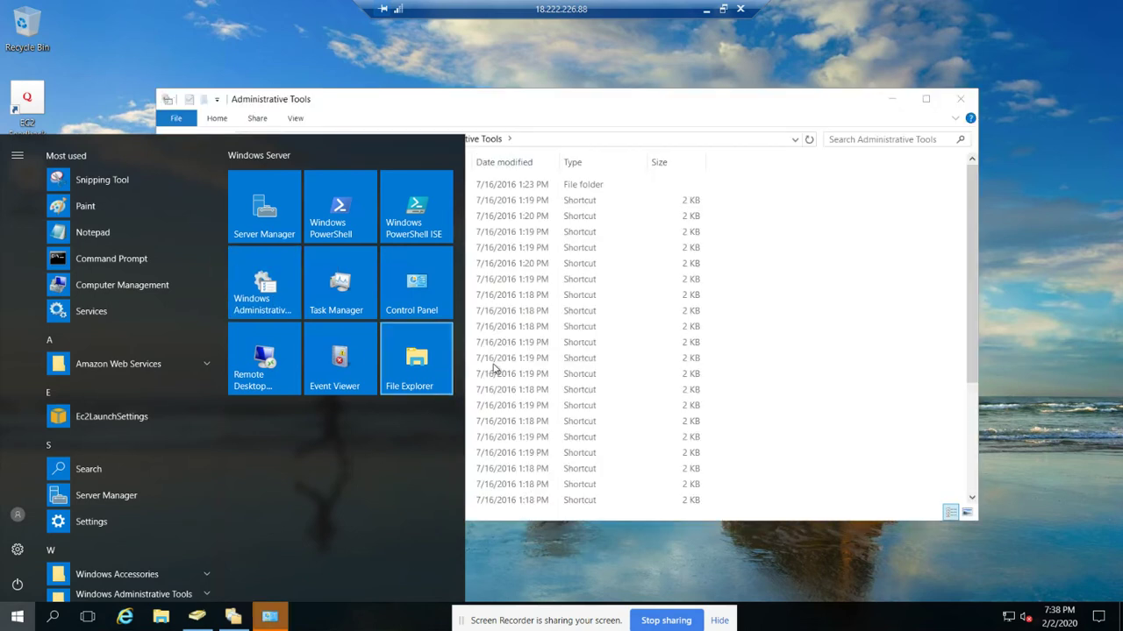
{"action": "left_click", "coordinate": [740, 113]}
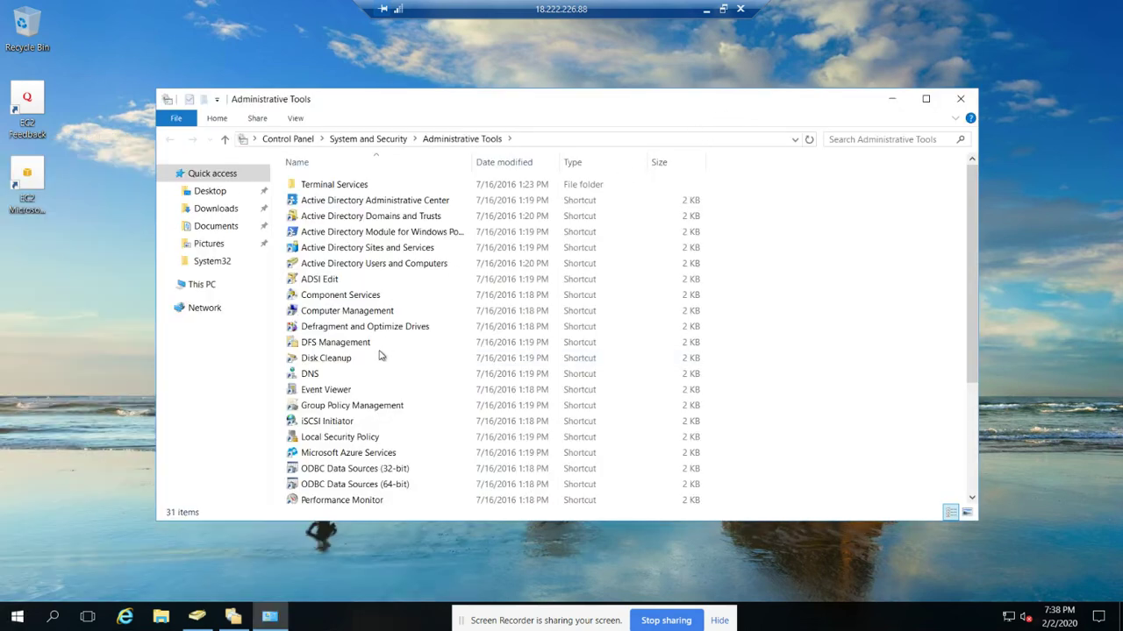
{"action": "left_click", "coordinate": [349, 346]}
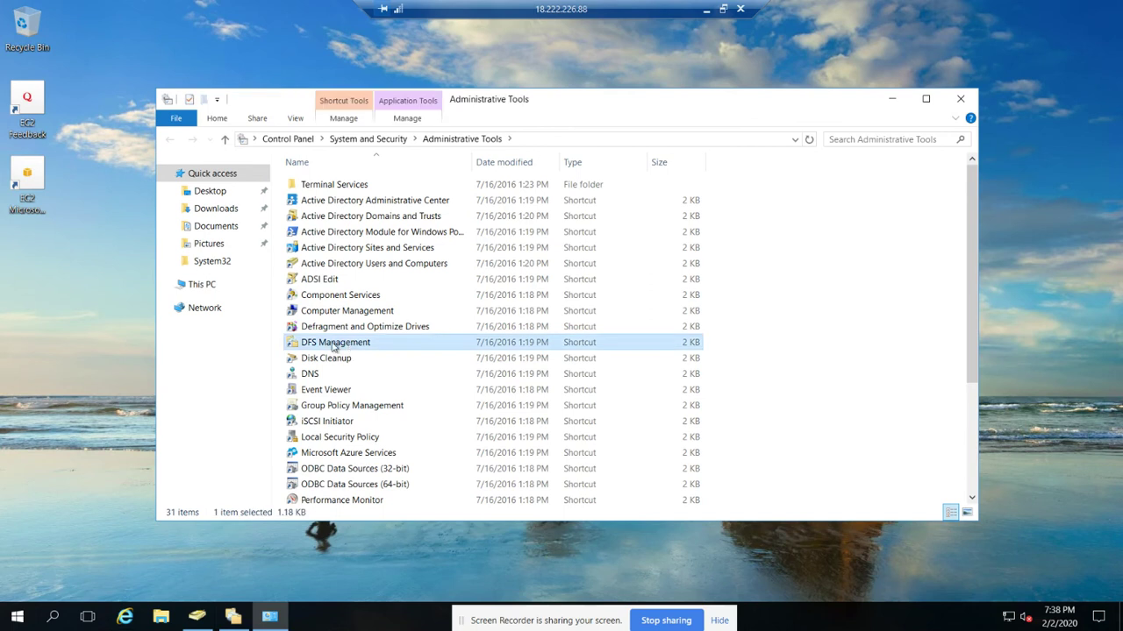
{"action": "double_click", "coordinate": [333, 344]}
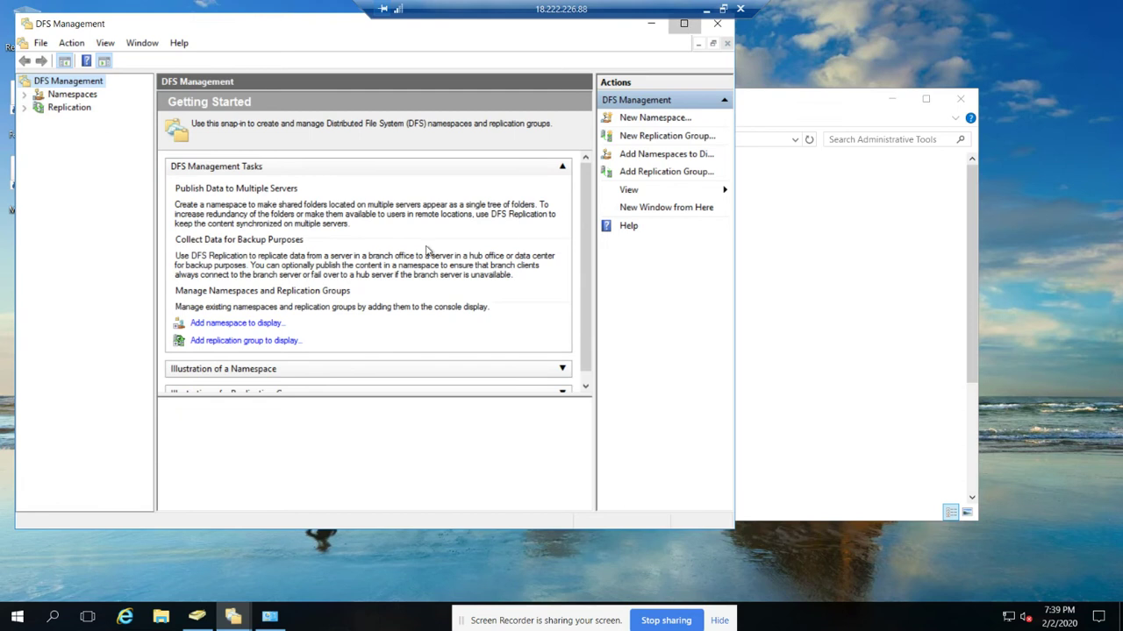
{"action": "key", "text": "super+Up"}
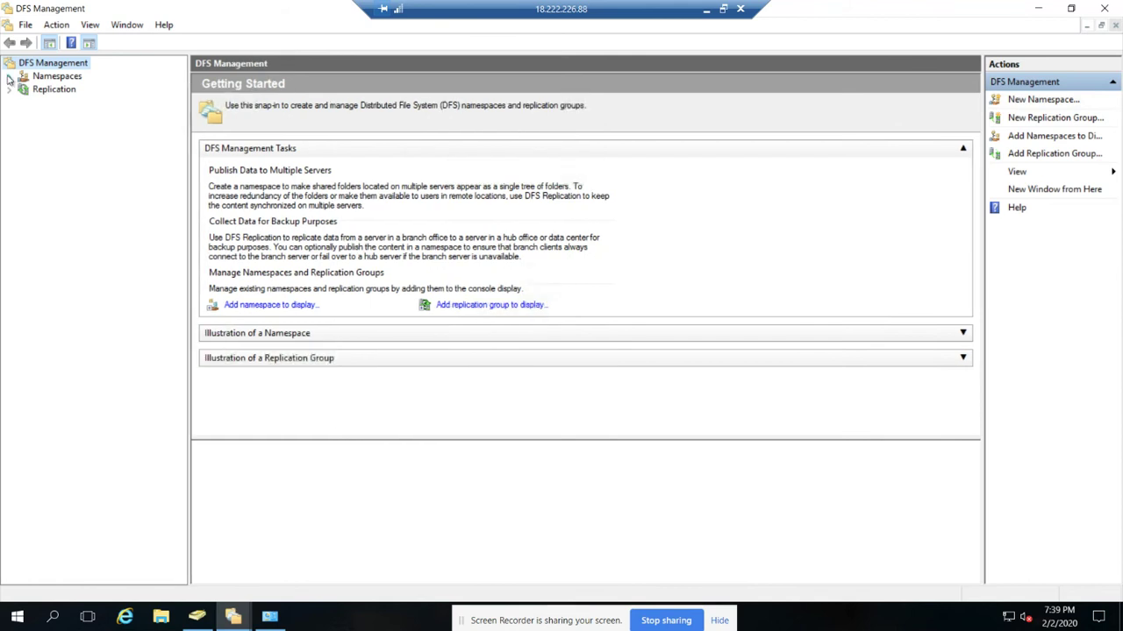
Start a new DFS namespace and pick the domain computer DC1 as its namespace server
{"action": "left_click", "coordinate": [52, 77]}
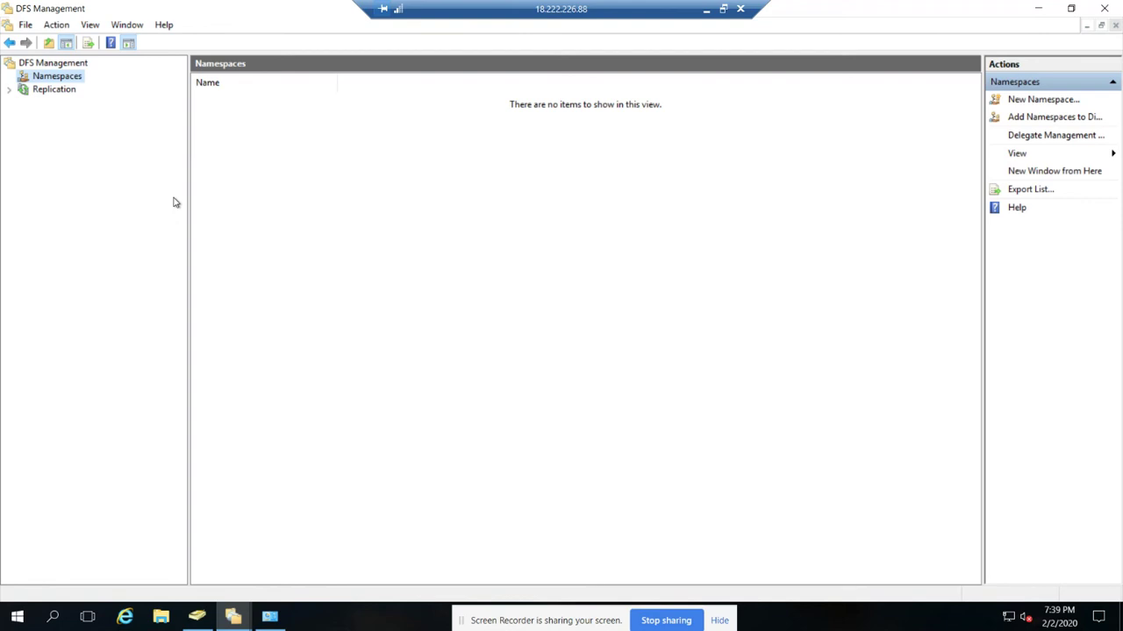
{"action": "right_click", "coordinate": [65, 78]}
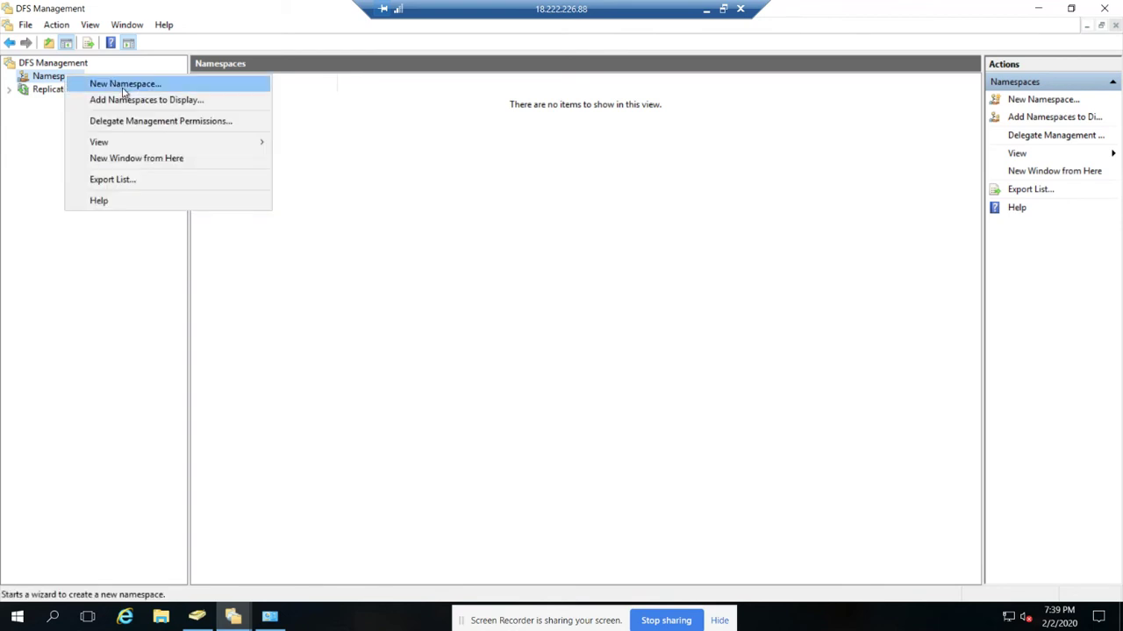
{"action": "left_click", "coordinate": [123, 85]}
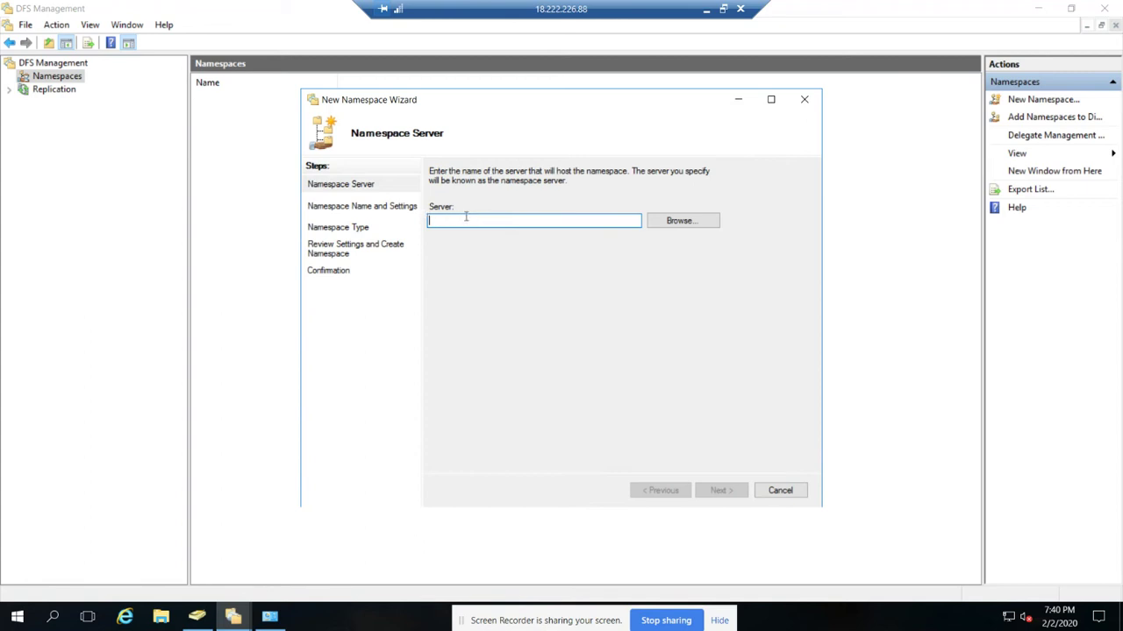
{"action": "left_click", "coordinate": [678, 222]}
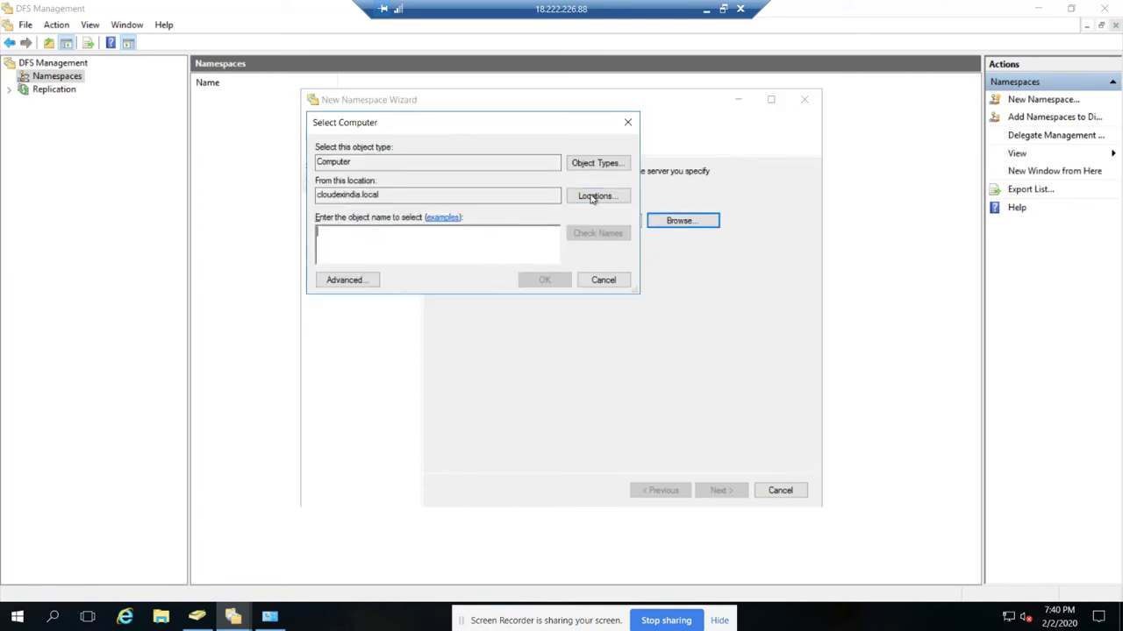
{"action": "left_click", "coordinate": [354, 282]}
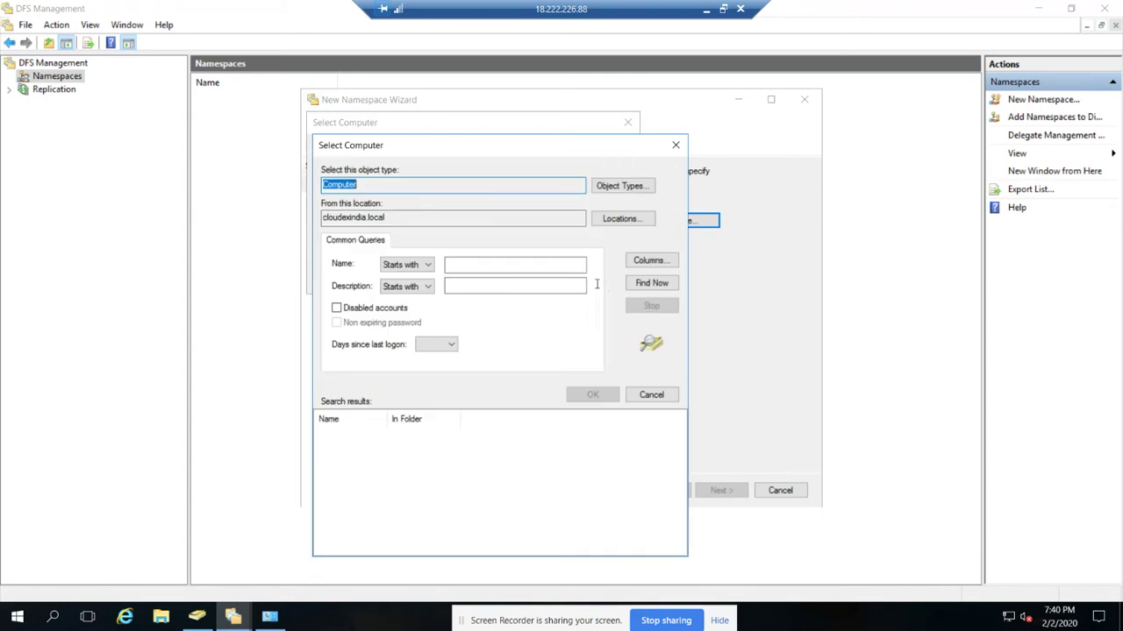
{"action": "left_click", "coordinate": [652, 282]}
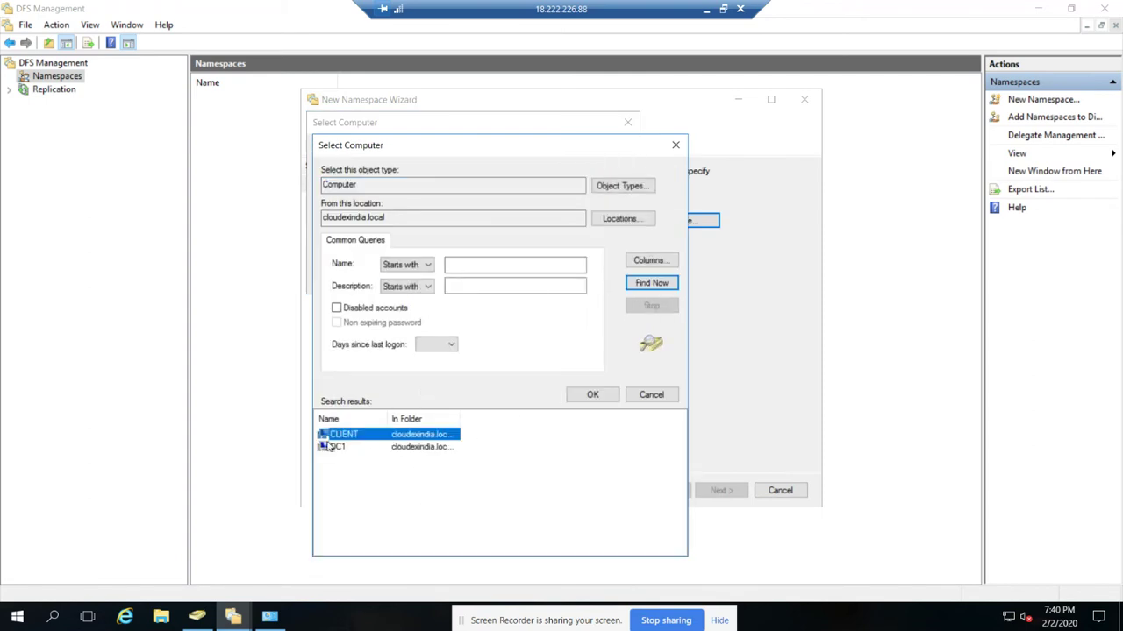
{"action": "left_click", "coordinate": [326, 446]}
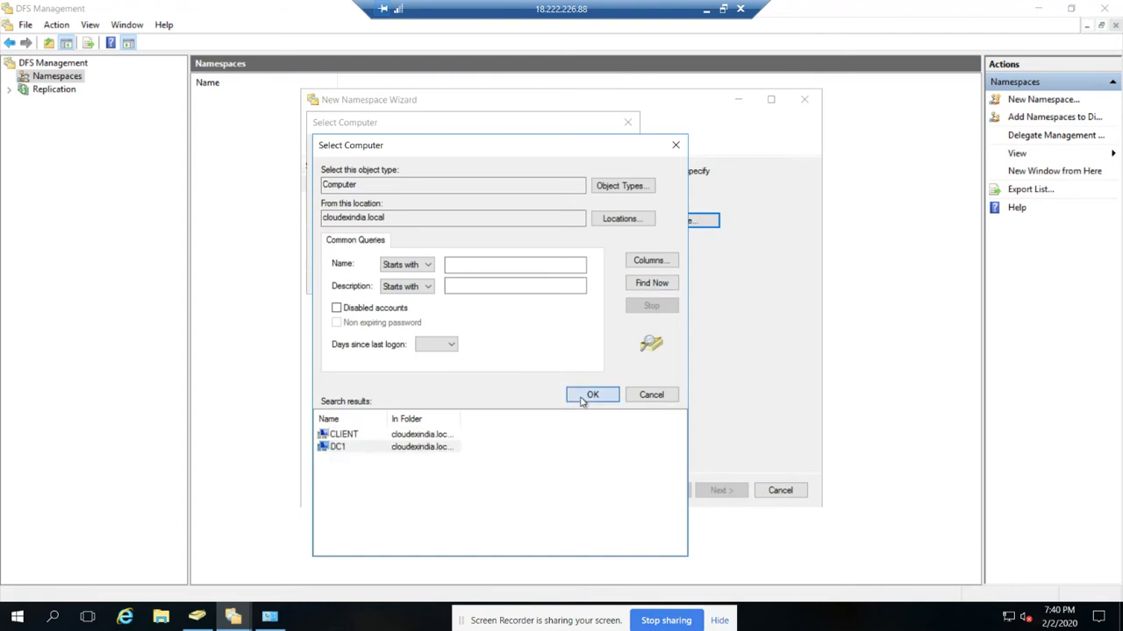
{"action": "left_click", "coordinate": [582, 395]}
{"action": "left_click", "coordinate": [542, 280]}
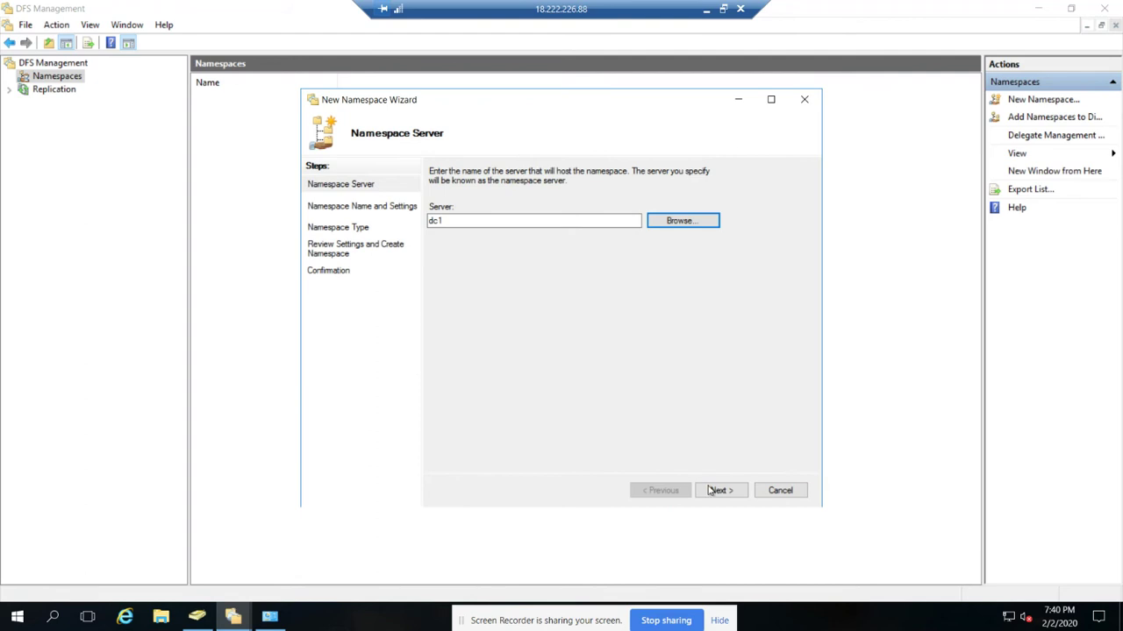
{"action": "left_click", "coordinate": [719, 492]}
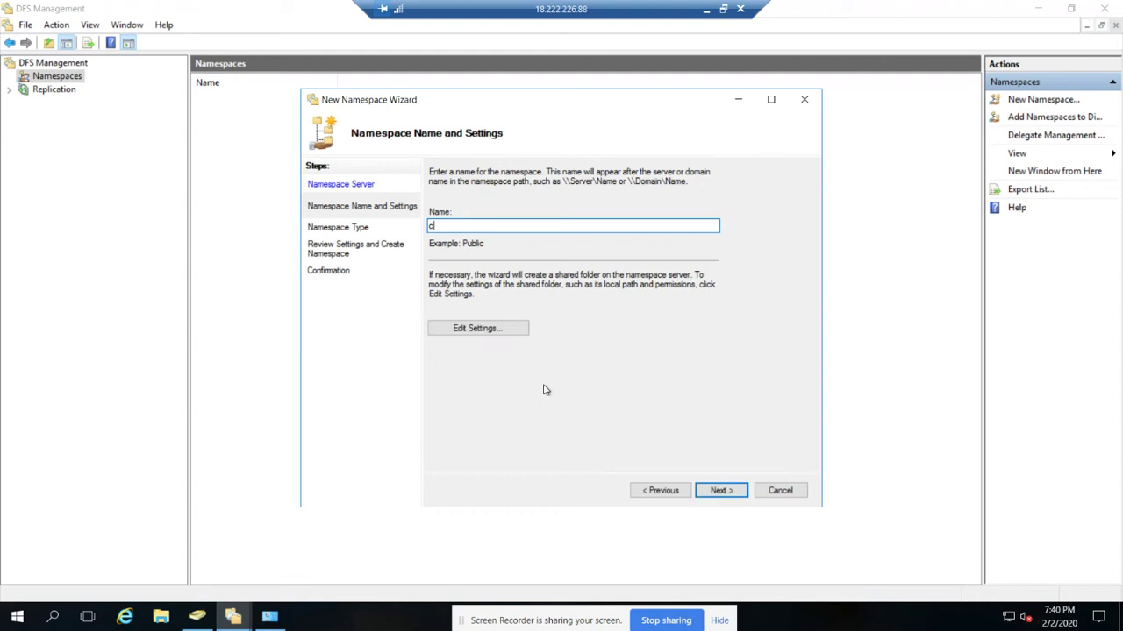
Name the namespace global-share
{"action": "type", "text": "globalsha"}
{"action": "key", "text": "BackSpace"}
{"action": "key", "text": "BackSpace"}
{"action": "key", "text": "BackSpace"}
{"action": "type", "text": "-sha"}
Set custom permissions on the global-share shared folder that allow Everyone Full Control
{"action": "left_click", "coordinate": [474, 330]}
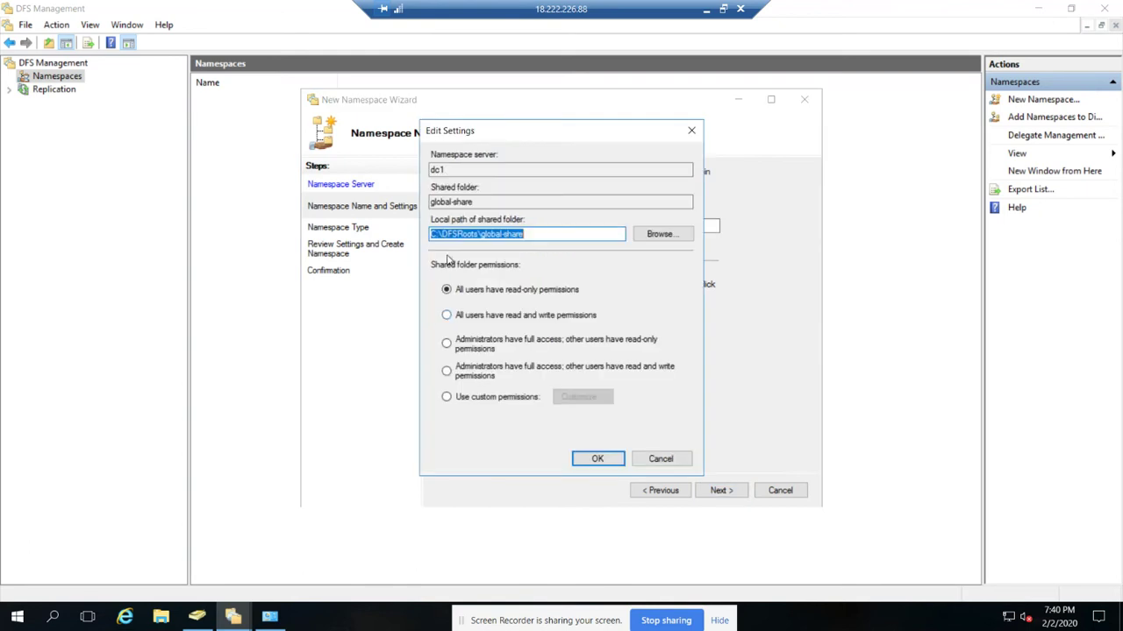
{"action": "left_click", "coordinate": [447, 397]}
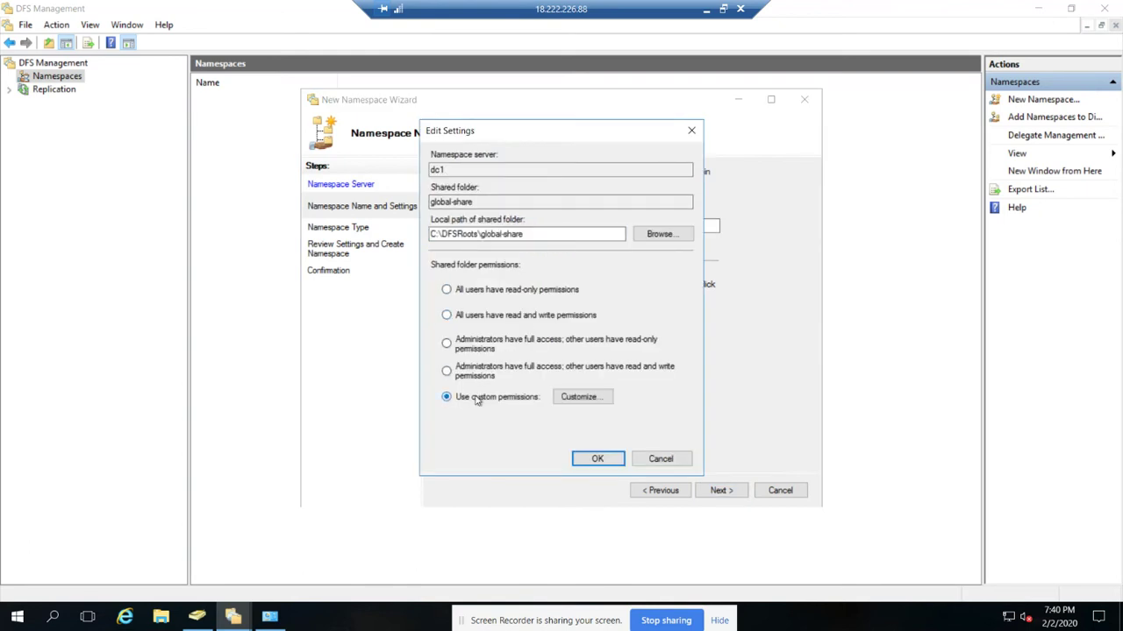
{"action": "left_click", "coordinate": [572, 399]}
{"action": "left_click", "coordinate": [605, 319]}
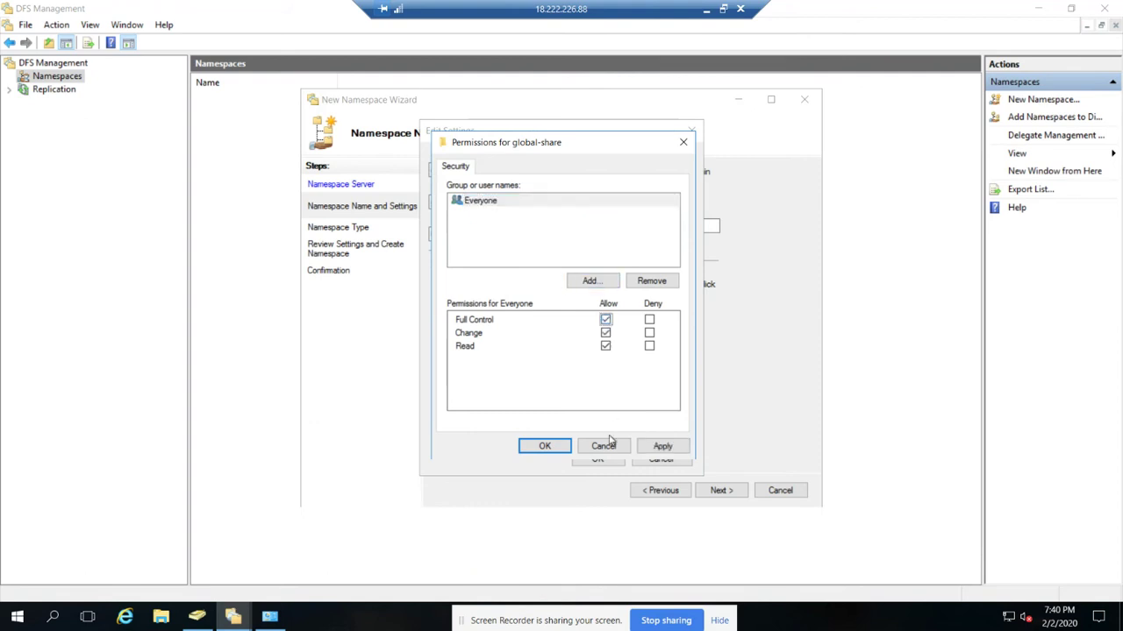
{"action": "left_click", "coordinate": [662, 449]}
{"action": "left_click", "coordinate": [542, 447]}
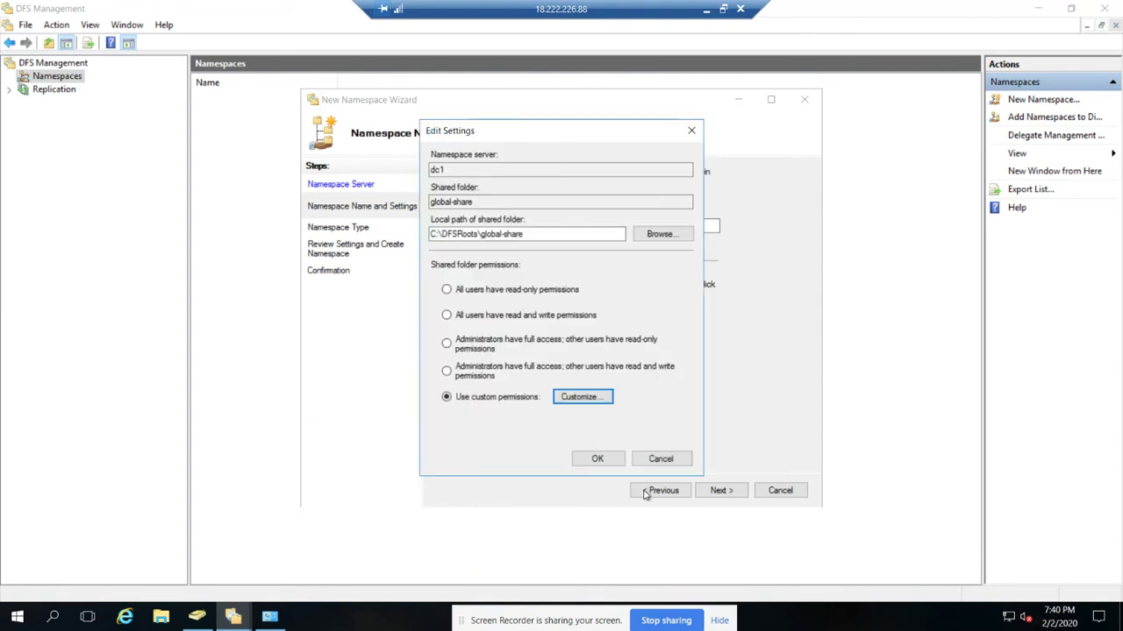
Accept the shared folder settings and choose a domain-based namespace with Windows Server 2008 mode enabled, continuing to the settings review
{"action": "left_click", "coordinate": [599, 460]}
{"action": "left_click", "coordinate": [725, 492]}
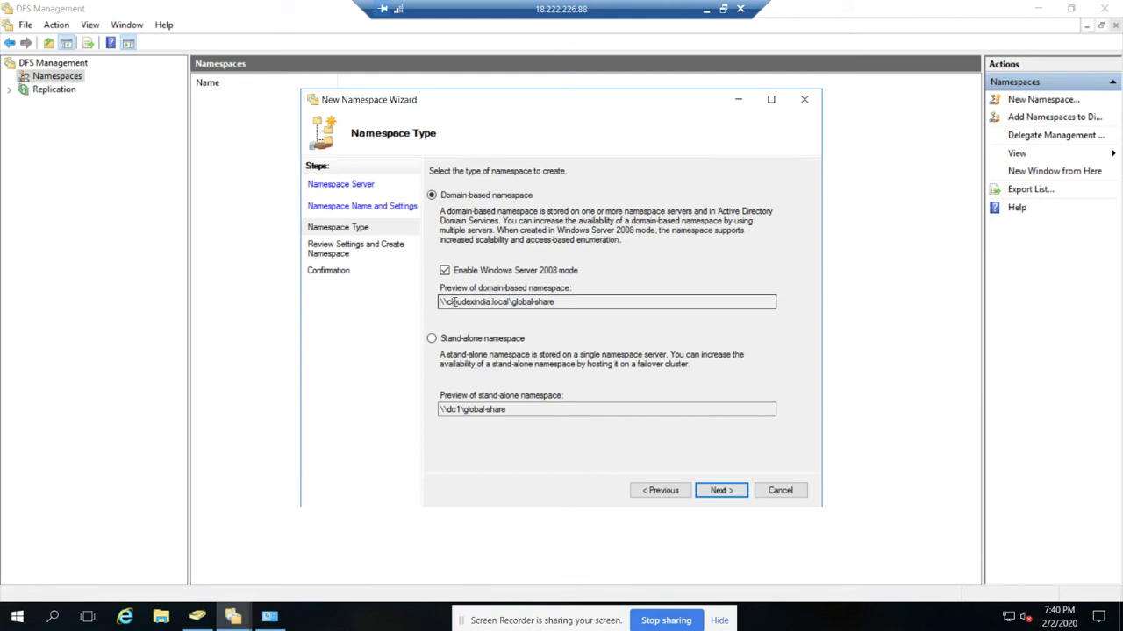
{"action": "left_click_drag", "start_coordinate": [448, 301], "coordinate": [509, 302]}
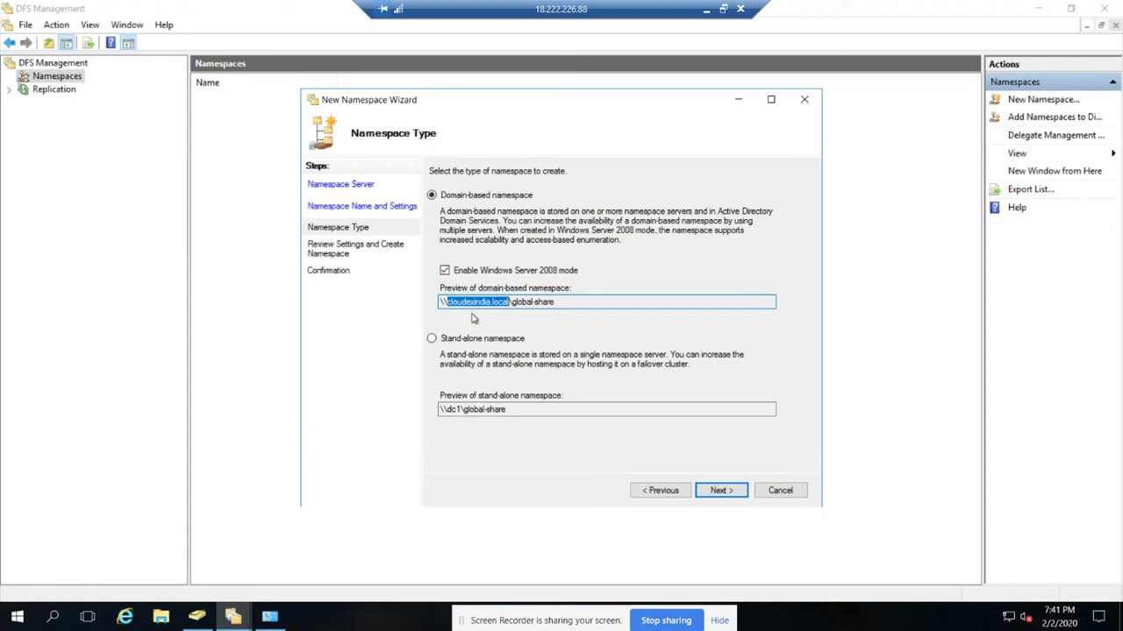
{"action": "left_click", "coordinate": [569, 301]}
{"action": "left_click", "coordinate": [596, 307]}
{"action": "left_click", "coordinate": [720, 497]}
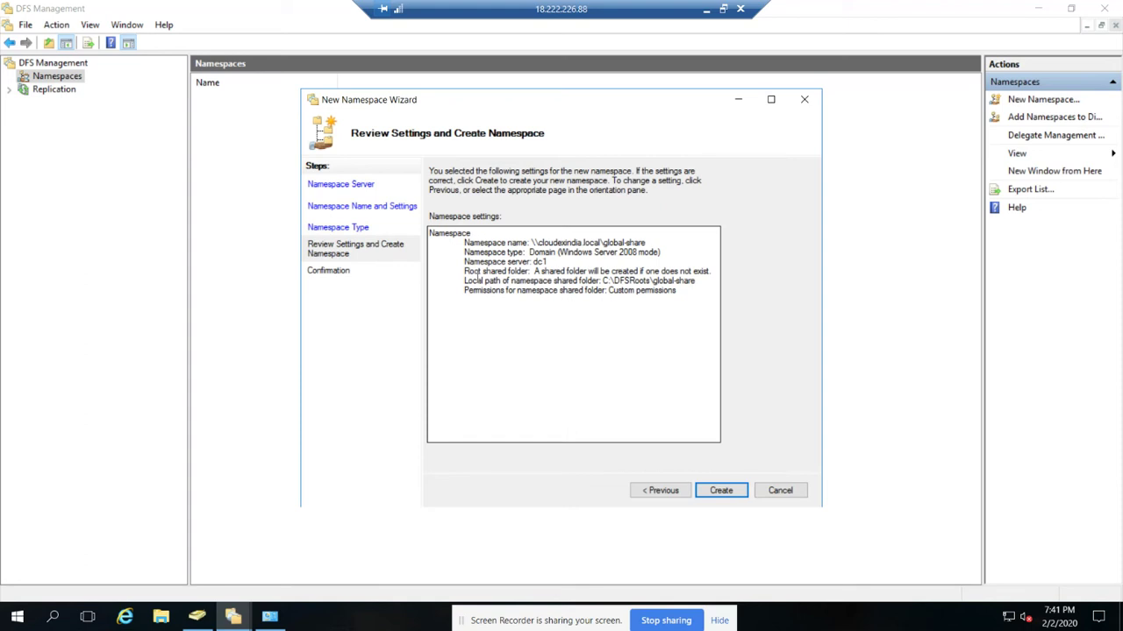
Compare the namespace's local path in the settings review with the folders on Local Disk (C:) in File Explorer
{"action": "left_click_drag", "start_coordinate": [464, 281], "coordinate": [625, 280]}
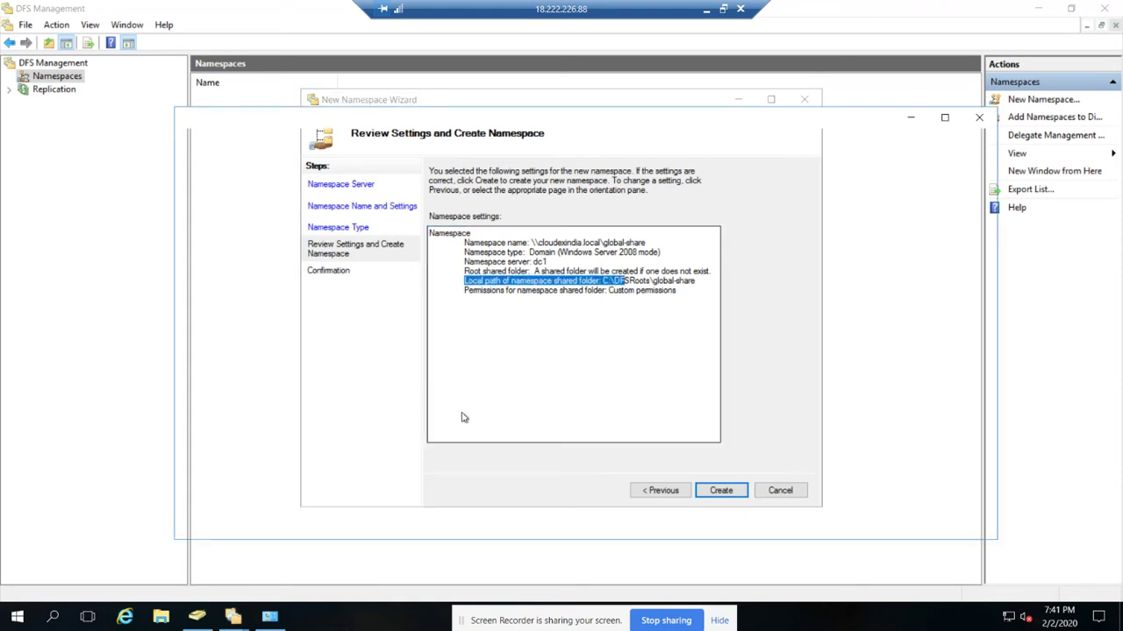
{"action": "key", "text": "super+e"}
{"action": "left_click", "coordinate": [230, 304]}
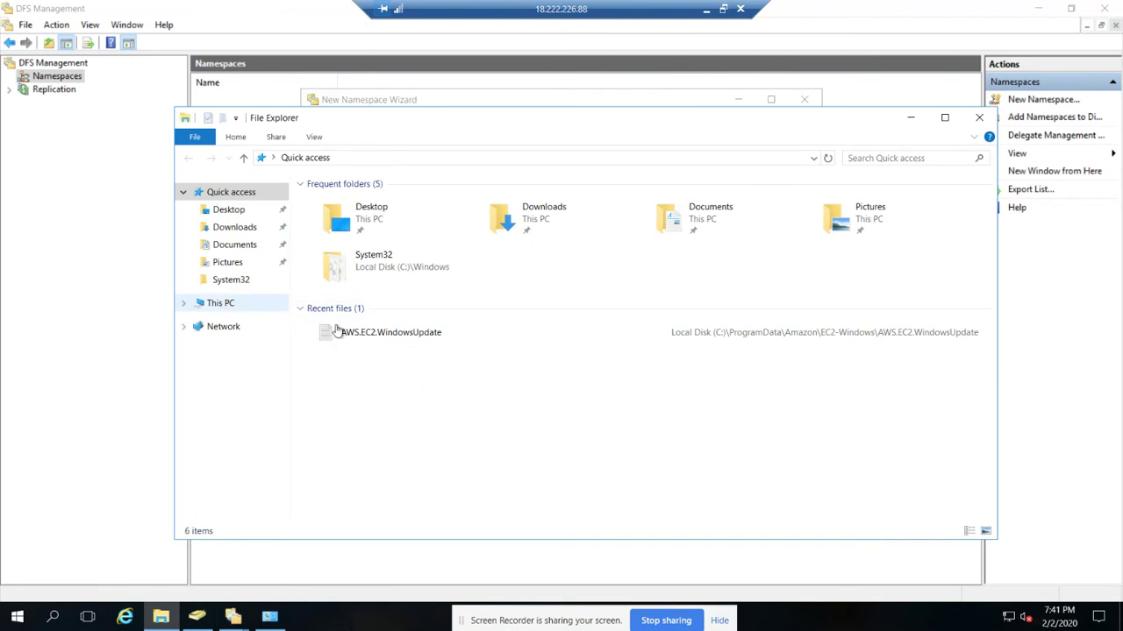
{"action": "double_click", "coordinate": [408, 317]}
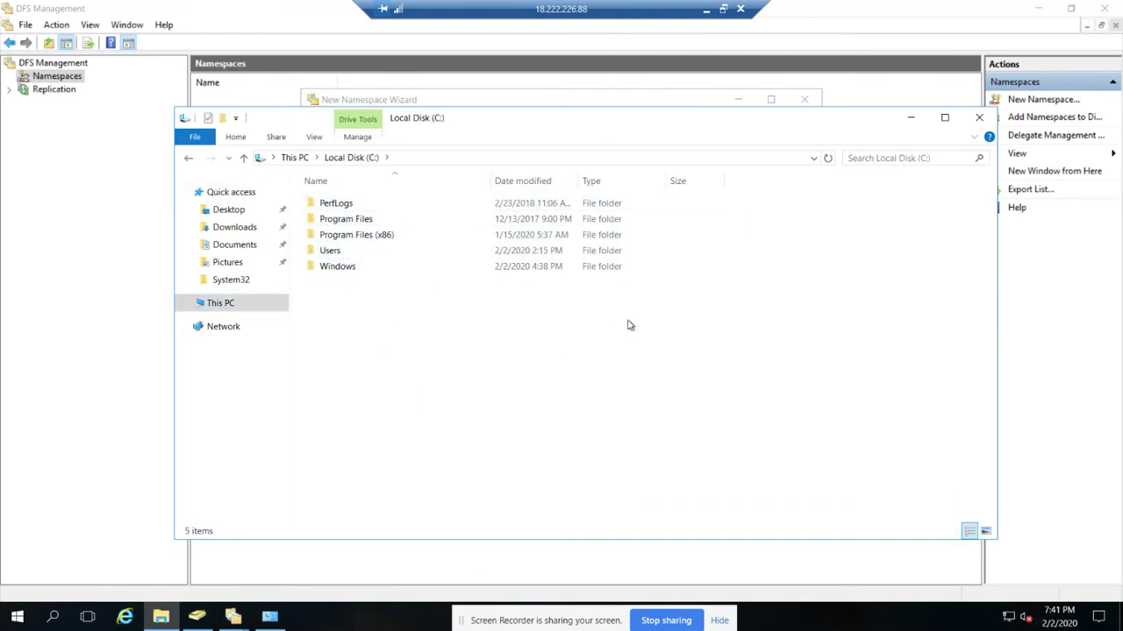
{"action": "key", "text": "alt+Tab"}
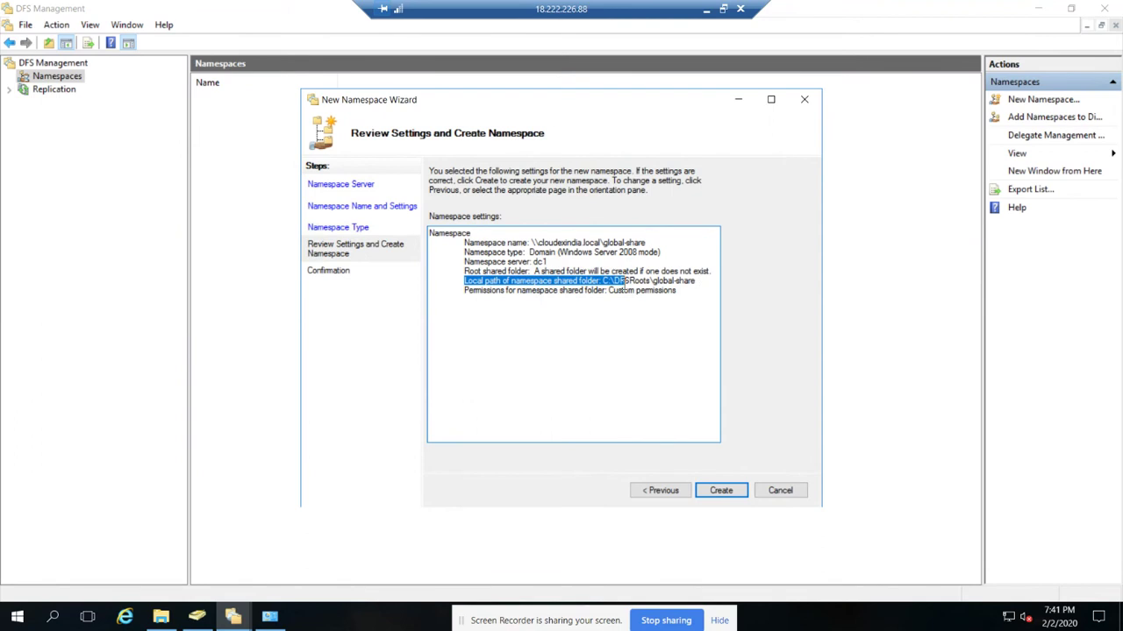
{"action": "left_click", "coordinate": [627, 284]}
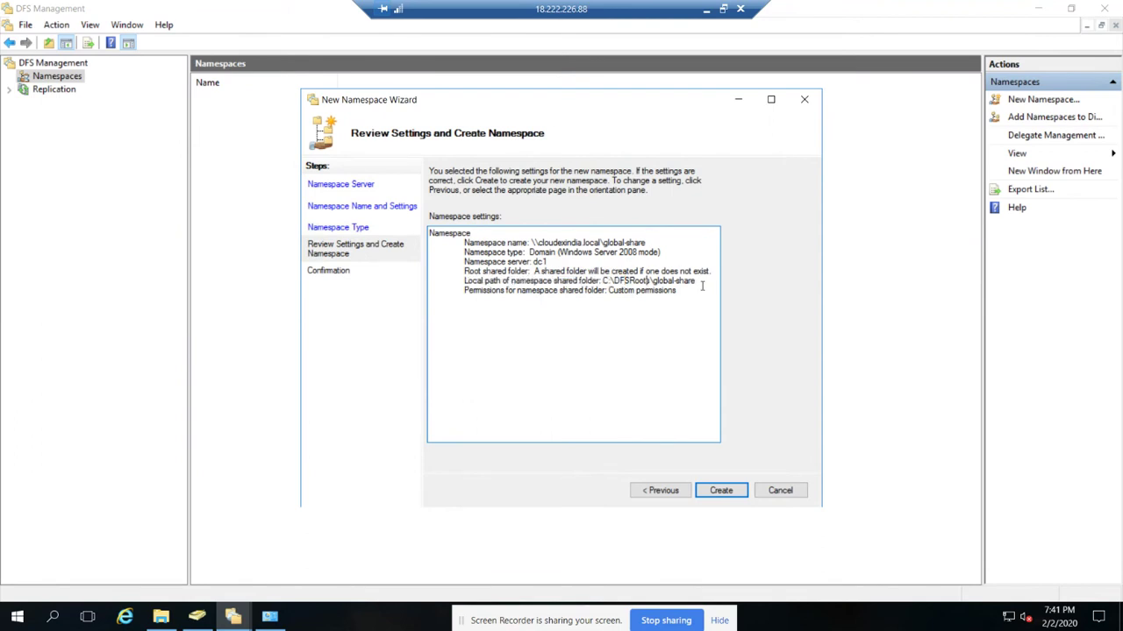
{"action": "key", "text": "alt+Tab"}
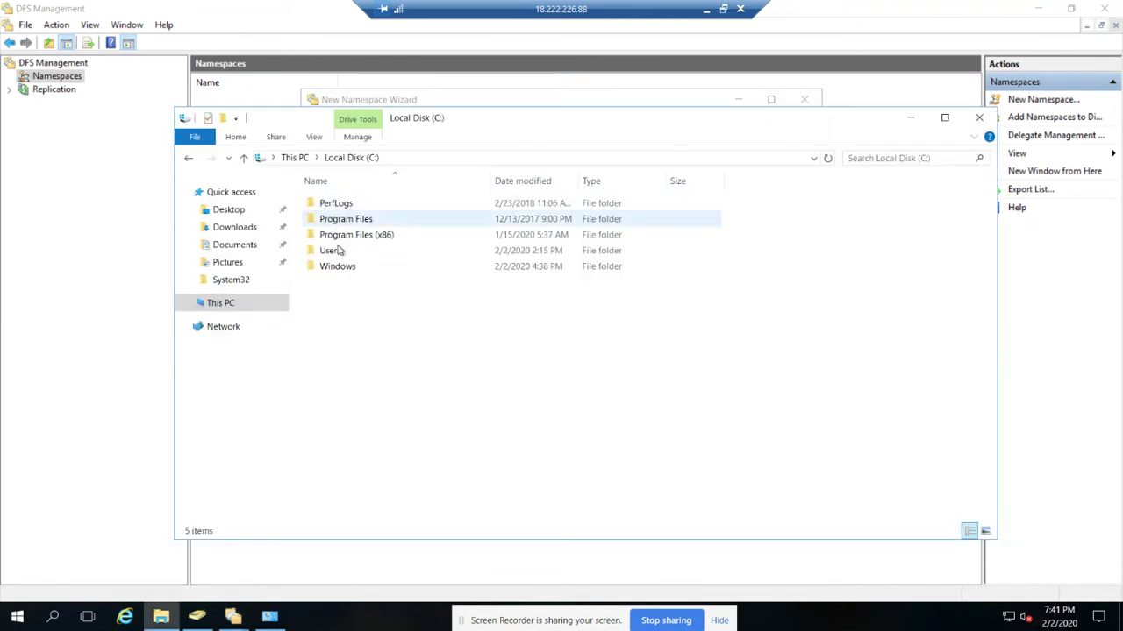
{"action": "key", "text": "alt+Tab"}
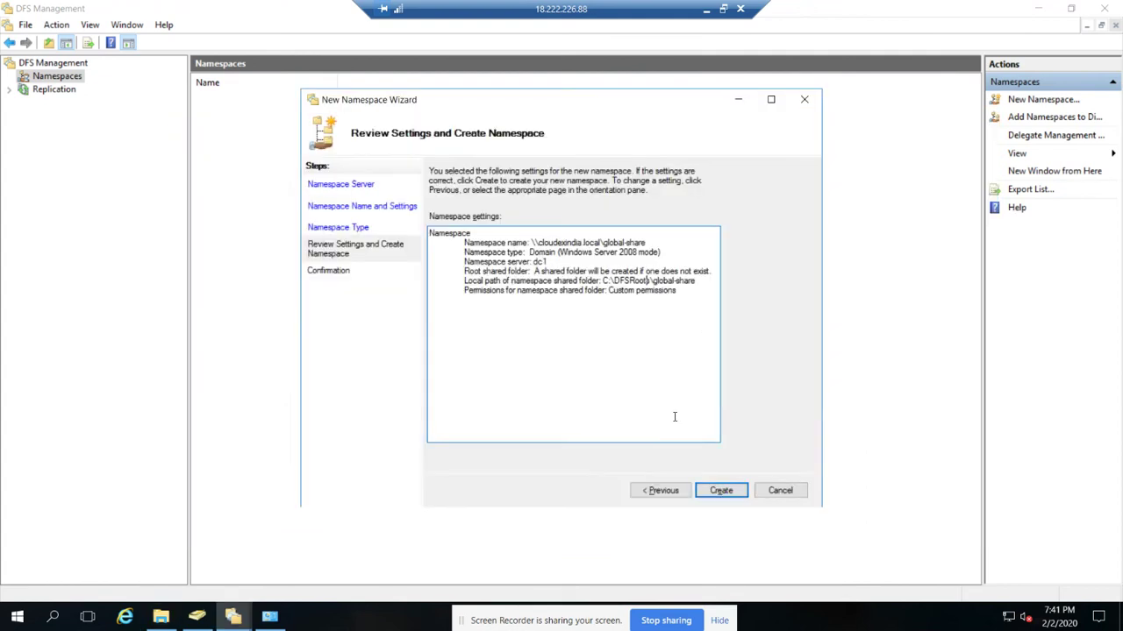
Create the global-share namespace and inspect its local folder C:\DFSRoots\global-share in File Explorer
{"action": "left_click", "coordinate": [722, 493]}
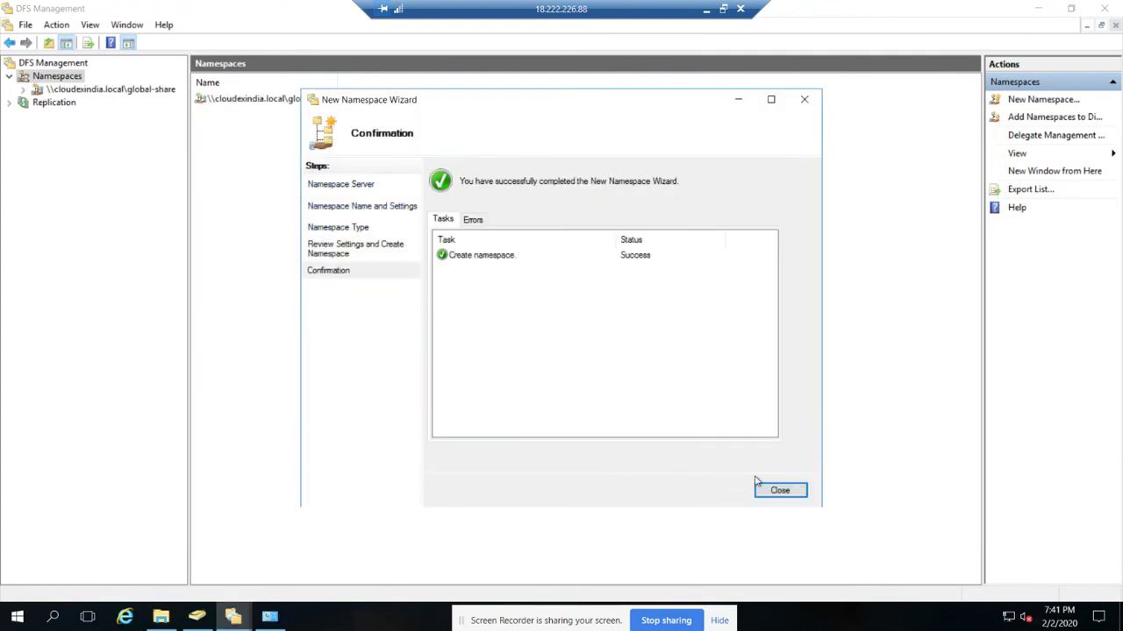
{"action": "left_click", "coordinate": [780, 491]}
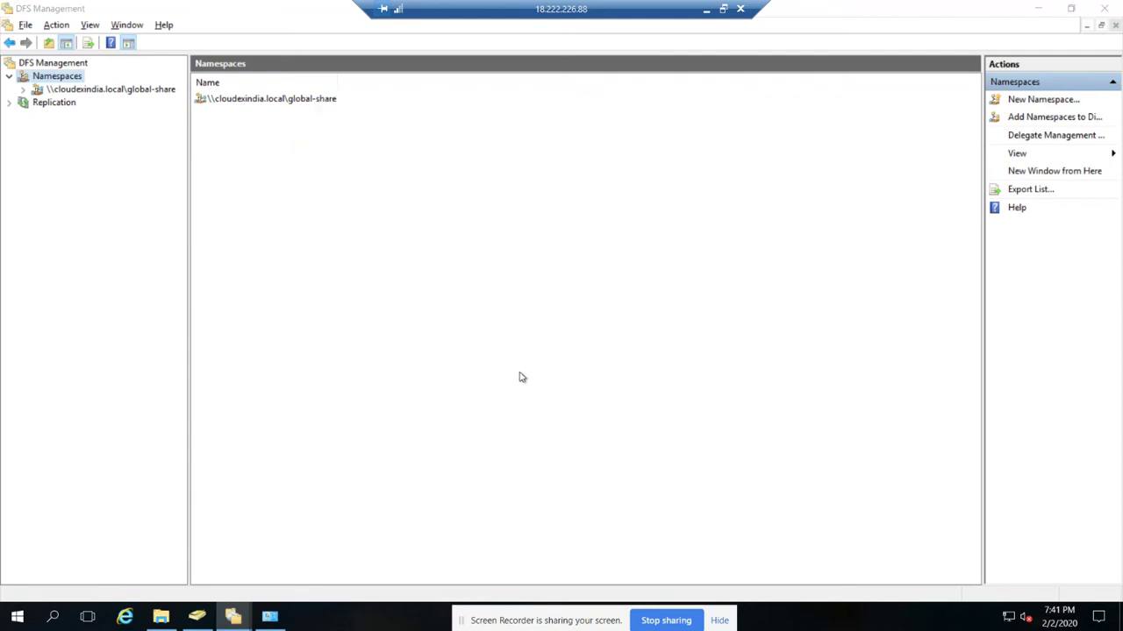
{"action": "key", "text": "alt+Tab"}
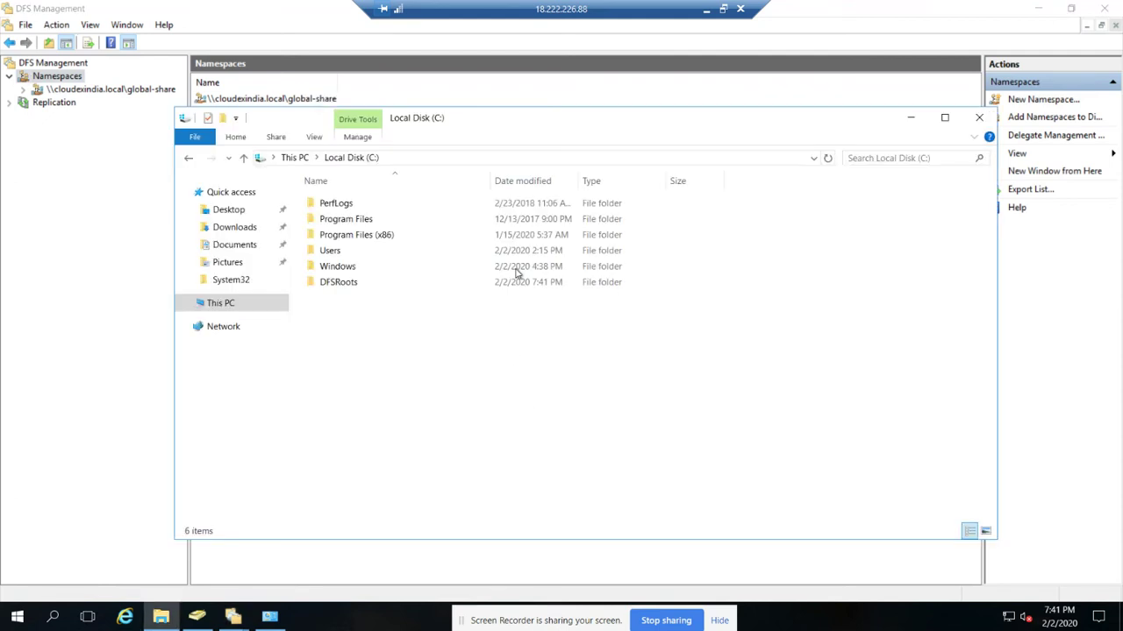
{"action": "double_click", "coordinate": [344, 283]}
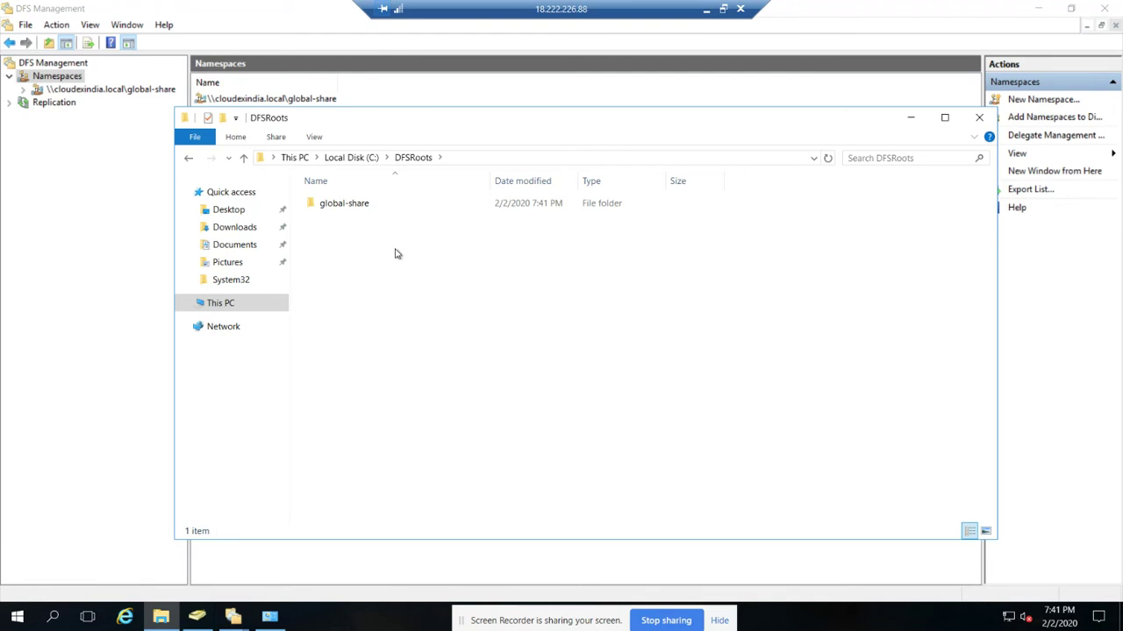
{"action": "double_click", "coordinate": [346, 207]}
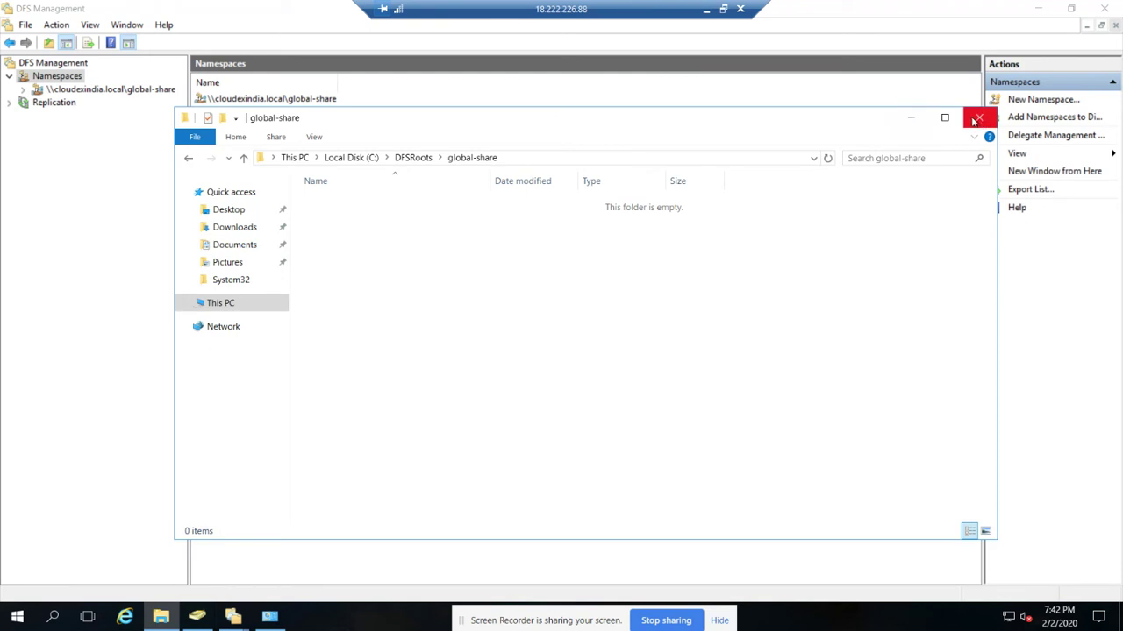
{"action": "left_click", "coordinate": [910, 117]}
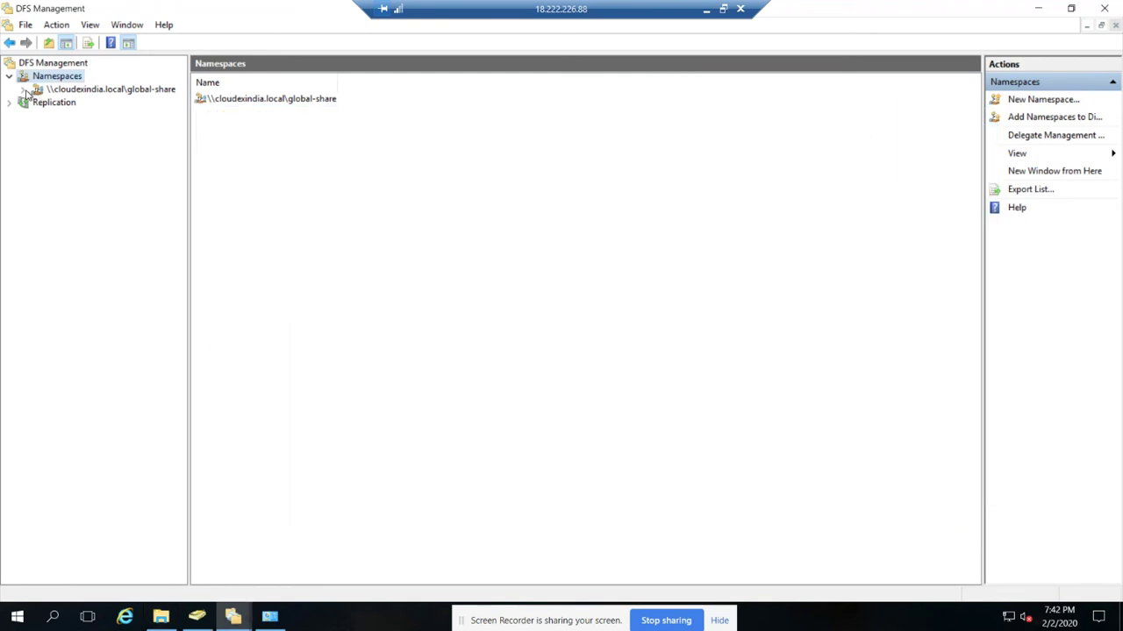
{"action": "left_click", "coordinate": [88, 92]}
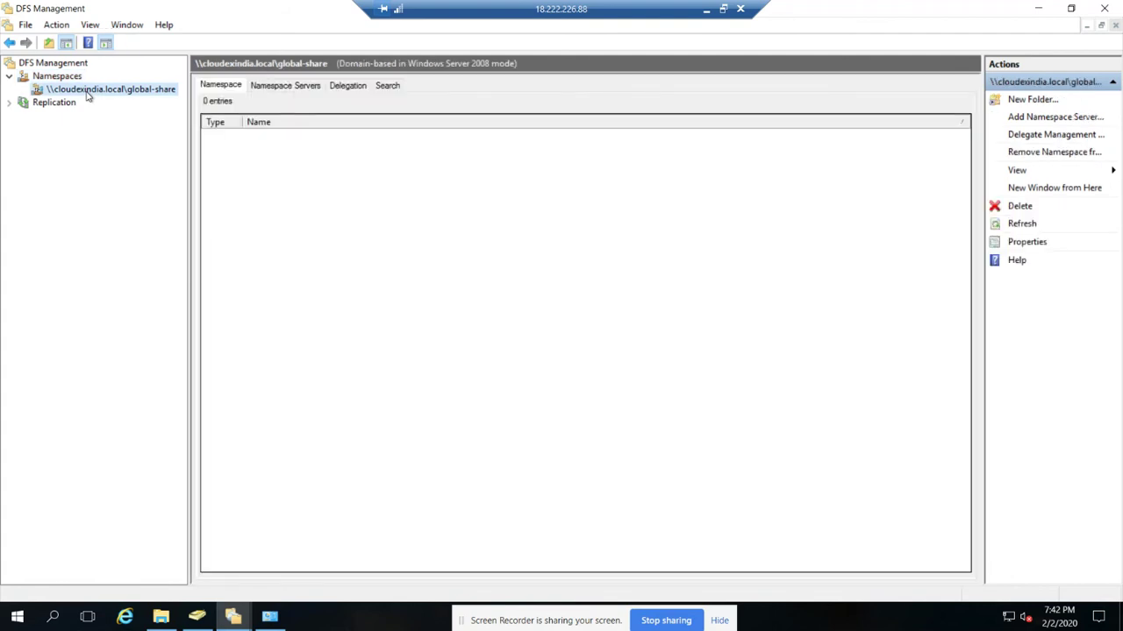
{"action": "right_click", "coordinate": [88, 94]}
{"action": "left_click", "coordinate": [140, 102]}
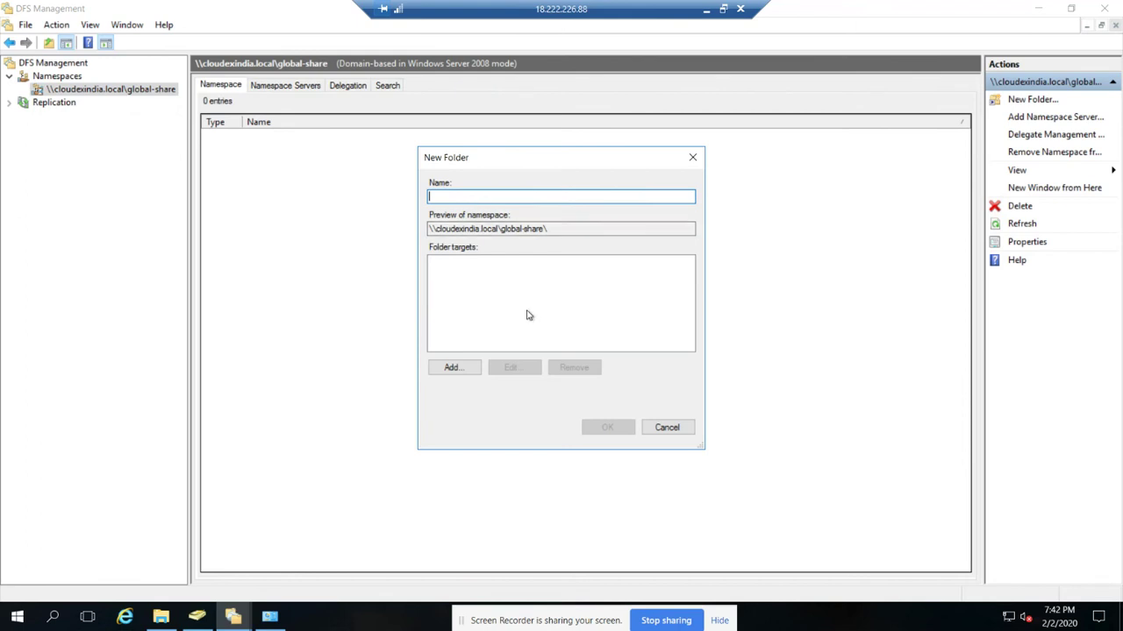
{"action": "left_click", "coordinate": [668, 428]}
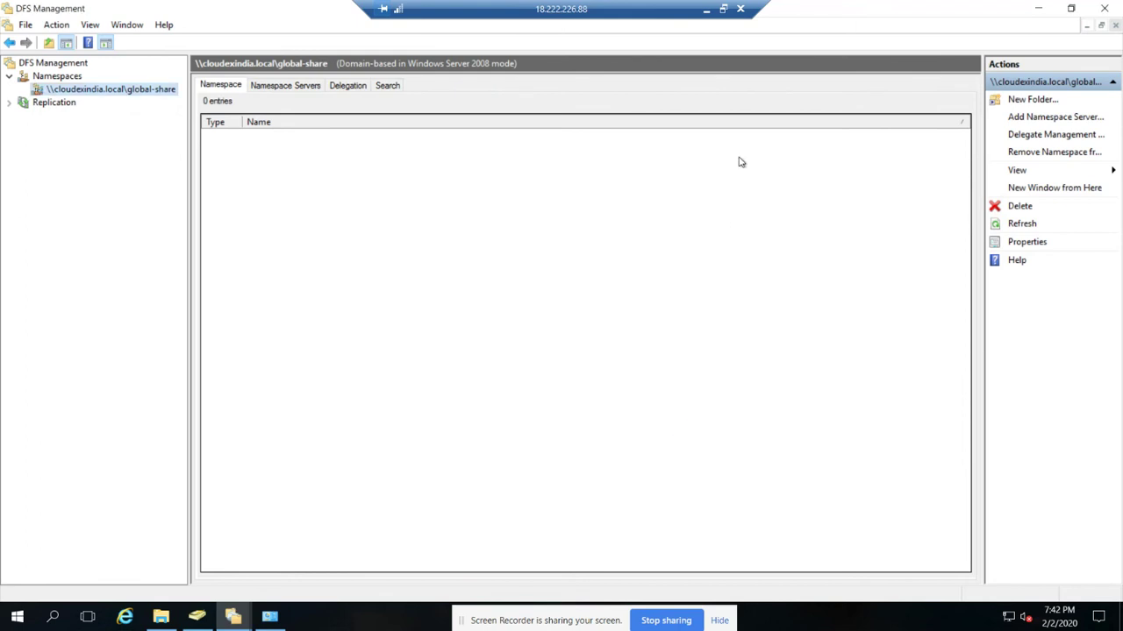
Switch to the Amazon FSx console in the browser and refresh the file systems list to check the creation status
{"action": "left_click", "coordinate": [723, 13]}
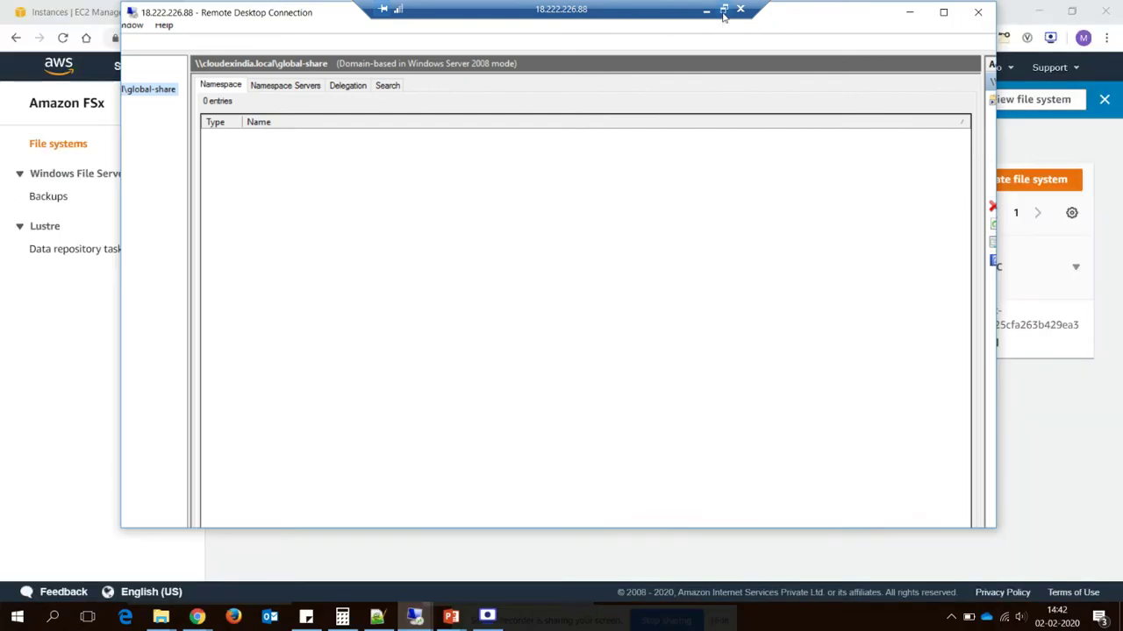
{"action": "left_click", "coordinate": [97, 386]}
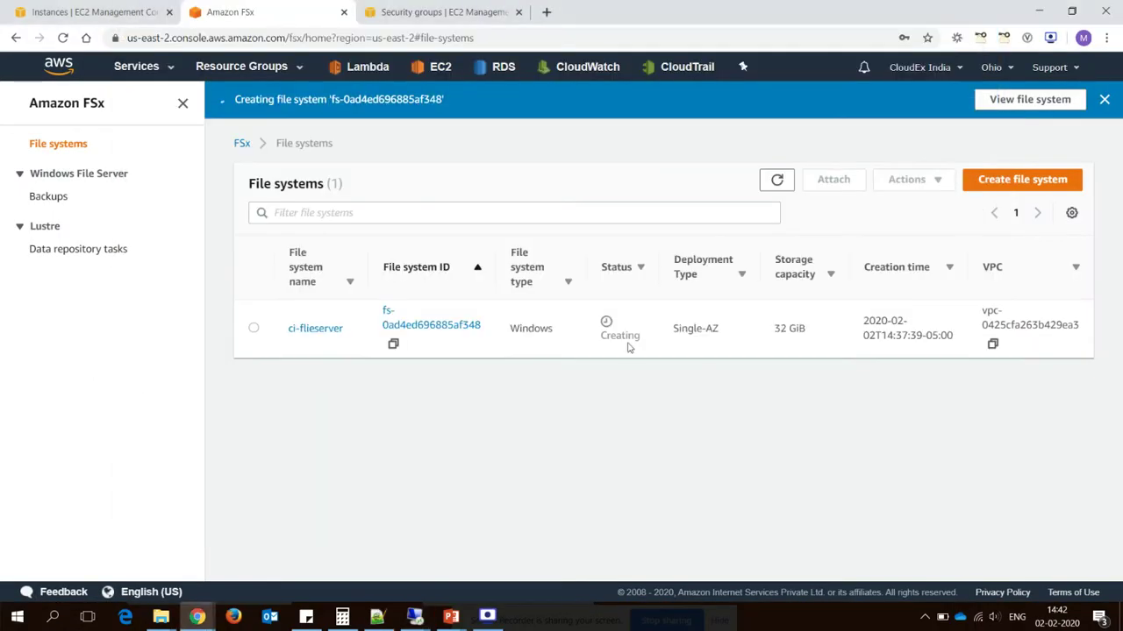
{"action": "left_click", "coordinate": [780, 181]}
{"action": "left_click", "coordinate": [776, 181]}
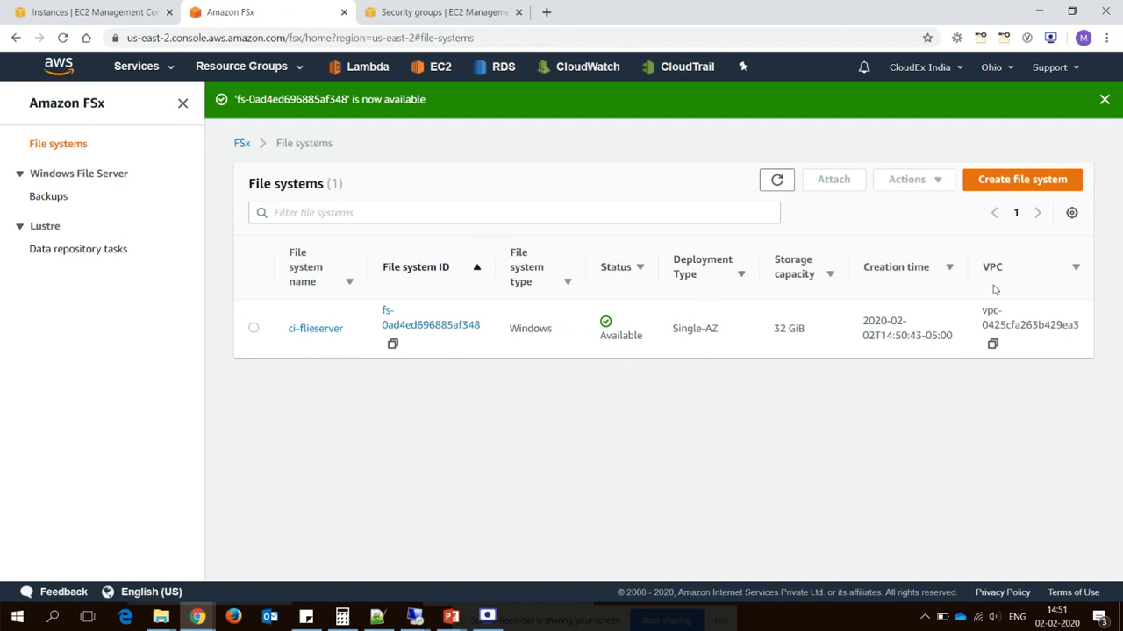
Open the ci-flieserver file system's details and review its summary and its network and security settings
{"action": "left_click", "coordinate": [395, 331]}
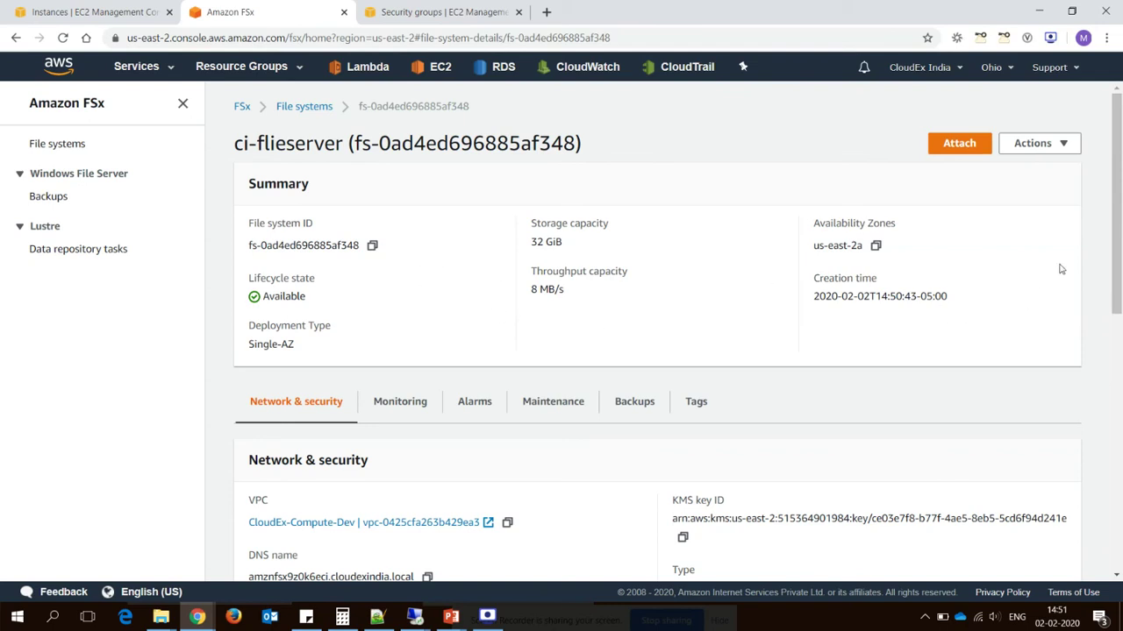
{"action": "left_click_drag", "start_coordinate": [1112, 260], "coordinate": [1107, 483]}
{"action": "scroll", "coordinate": [774, 329], "scroll_direction": "up", "scroll_amount": 2}
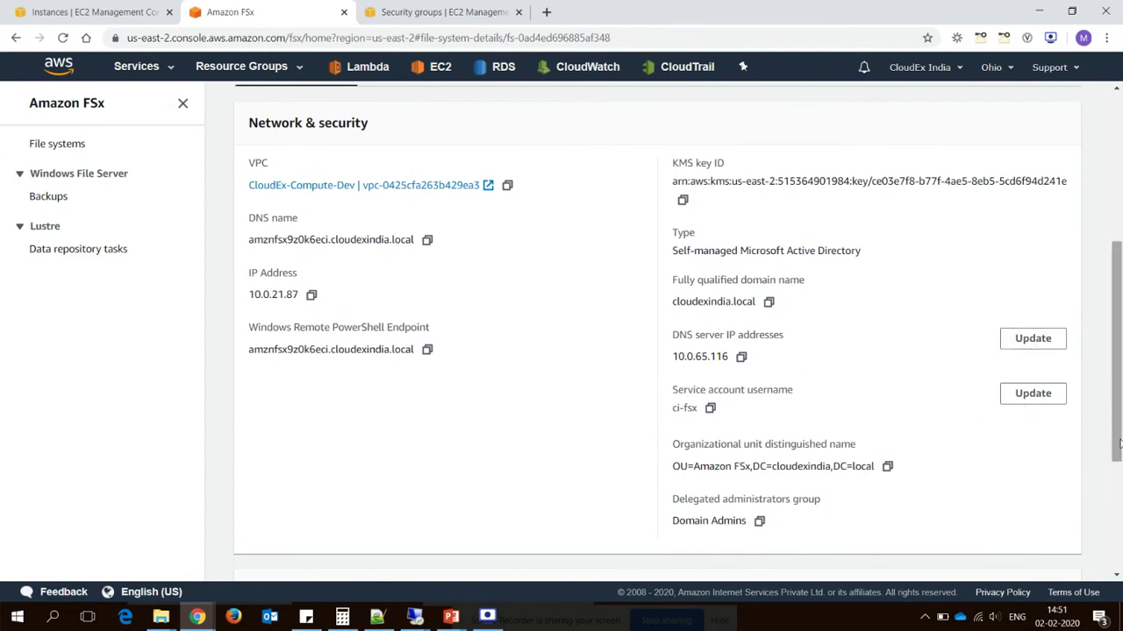
{"action": "left_click_drag", "start_coordinate": [1116, 441], "coordinate": [1087, 269]}
Review the file system's monitoring, alarms, maintenance and backup settings, check the Windows File Server backups list, and return to the file systems list
{"action": "left_click", "coordinate": [412, 409]}
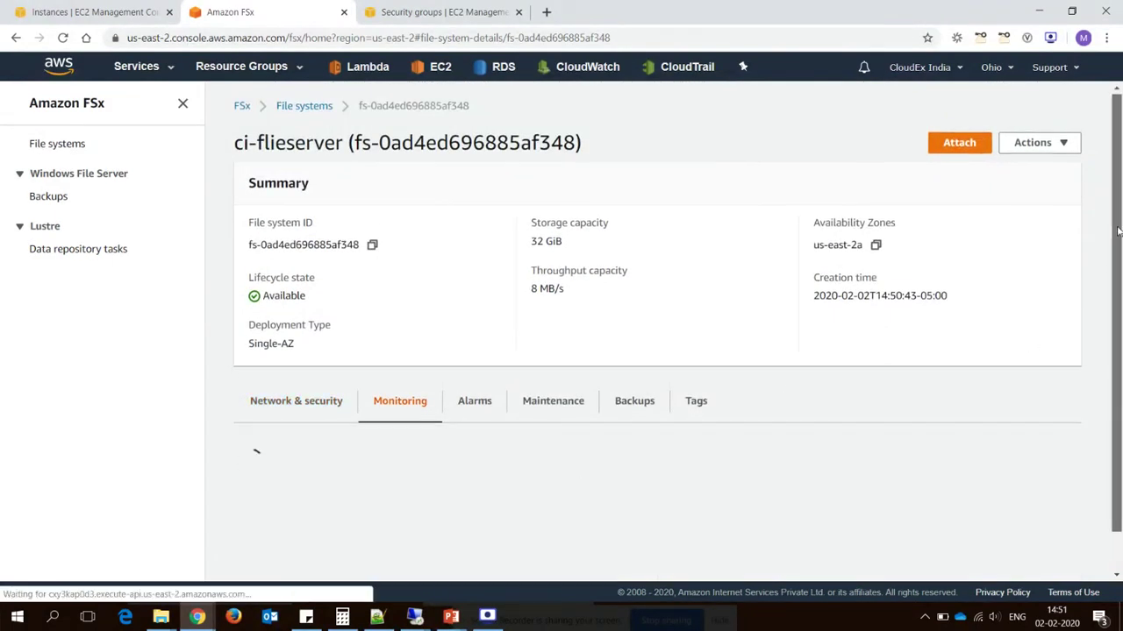
{"action": "left_click_drag", "start_coordinate": [1115, 309], "coordinate": [1114, 348]}
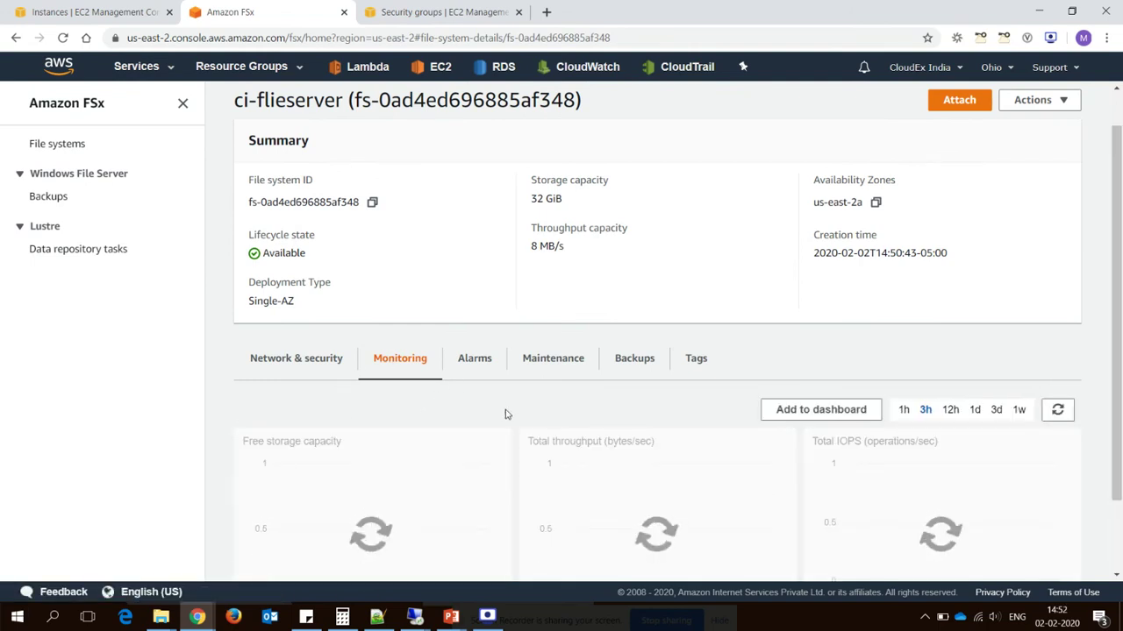
{"action": "left_click", "coordinate": [472, 358]}
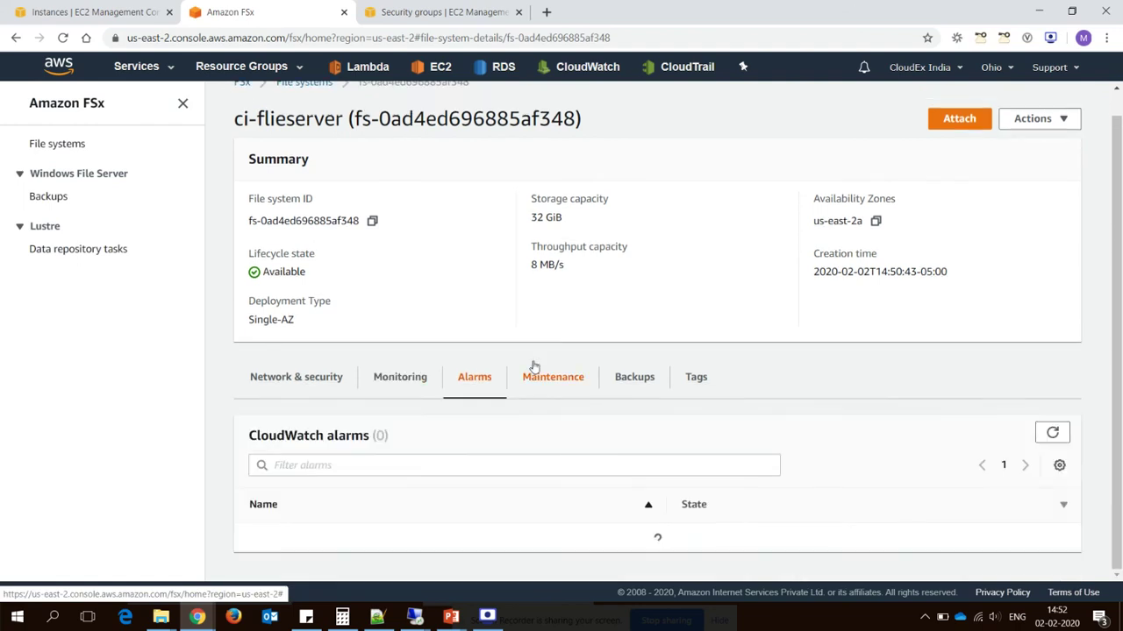
{"action": "left_click", "coordinate": [564, 377]}
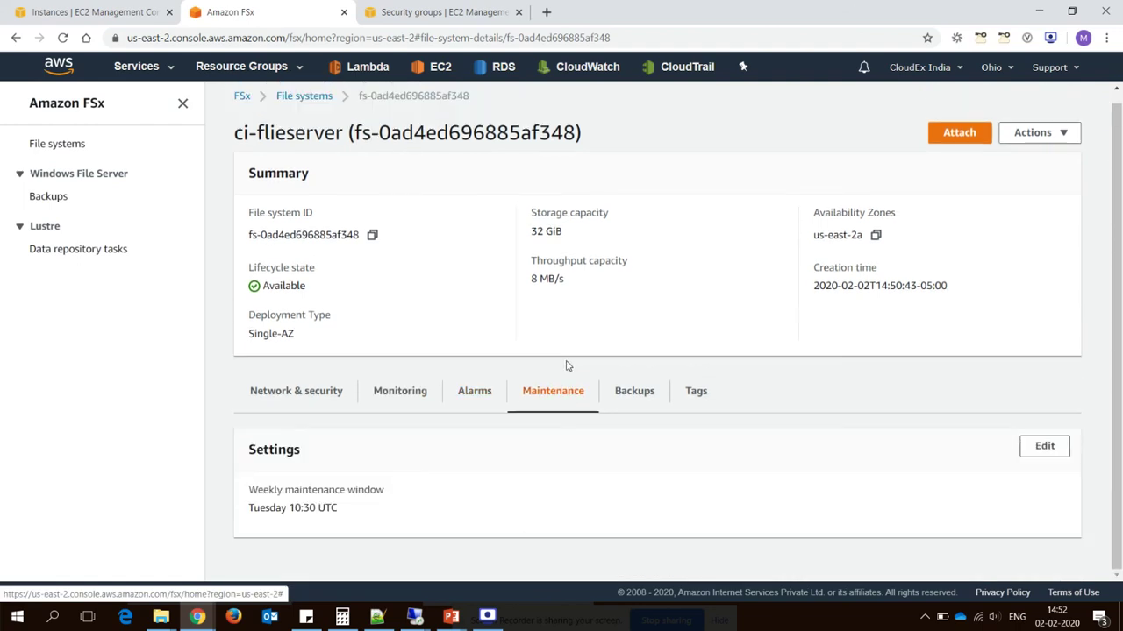
{"action": "left_click", "coordinate": [630, 392]}
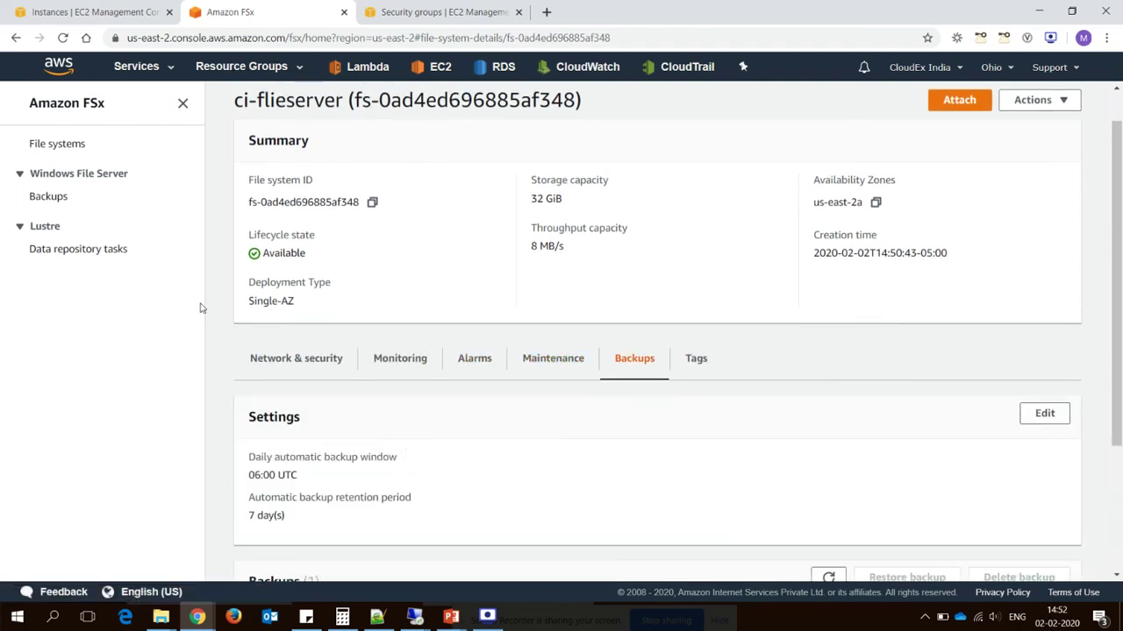
{"action": "left_click", "coordinate": [60, 197]}
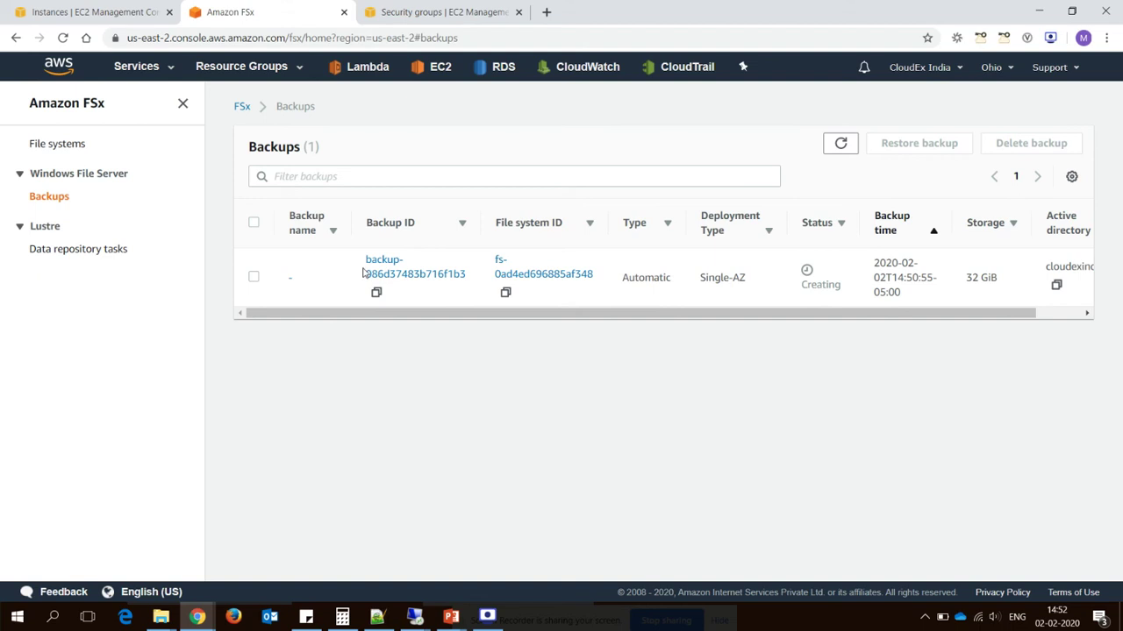
{"action": "left_click", "coordinate": [69, 150]}
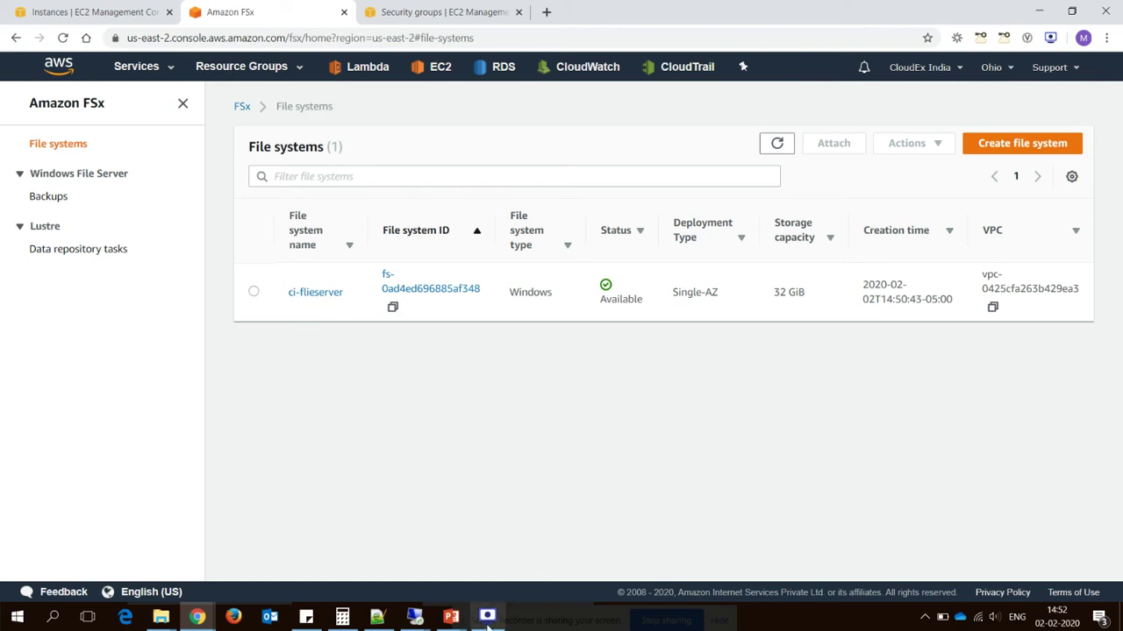
Switch to the domain controller's full-screen remote desktop session and bring up Active Directory Users and Computers to check the Amazon FSx OU
{"action": "mouse_move", "coordinate": [415, 619]}
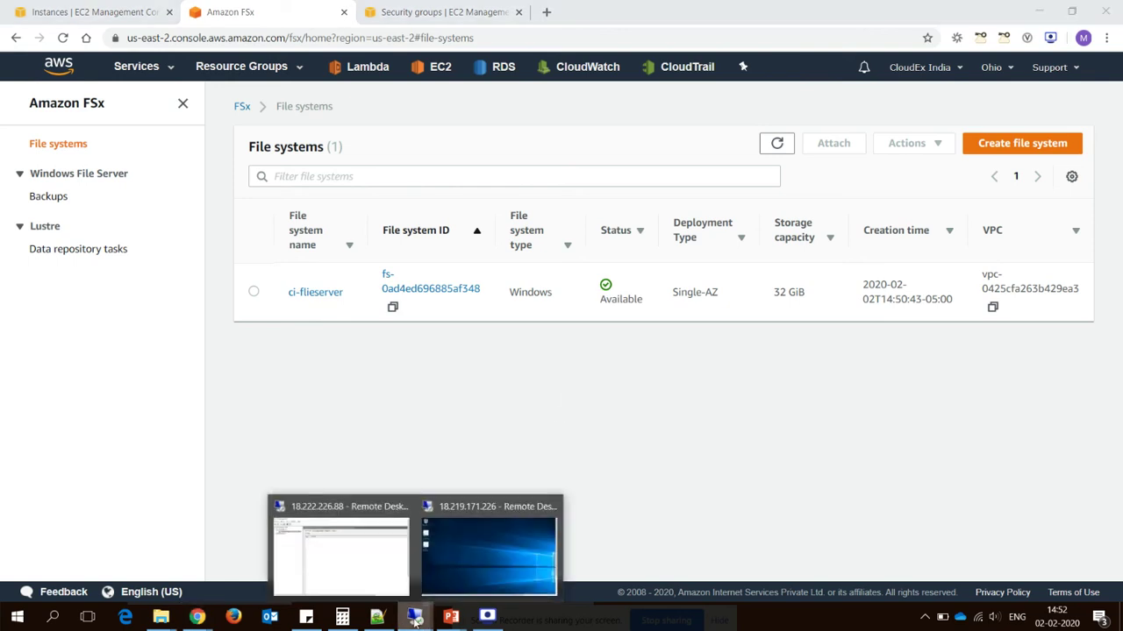
{"action": "left_click", "coordinate": [349, 546]}
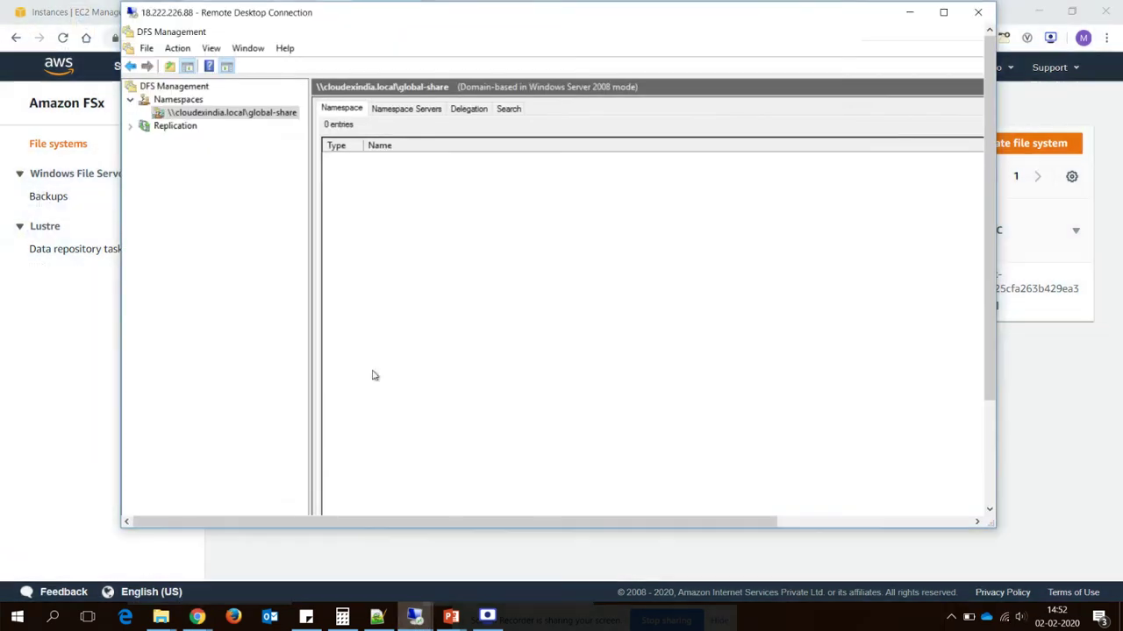
{"action": "double_click", "coordinate": [417, 19]}
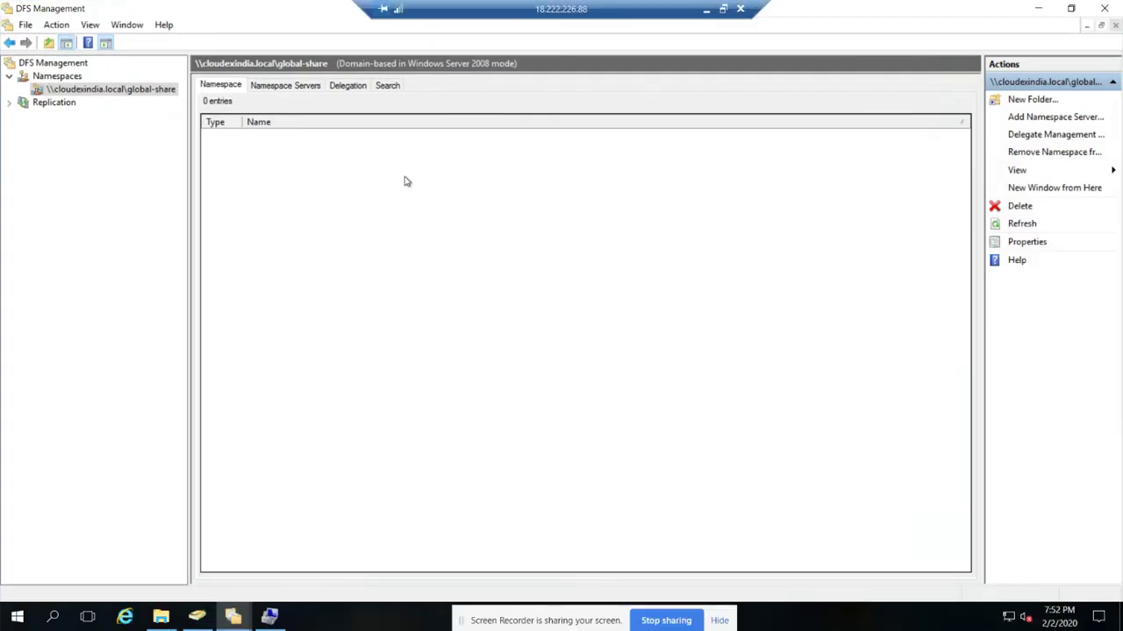
{"action": "left_click", "coordinate": [237, 612]}
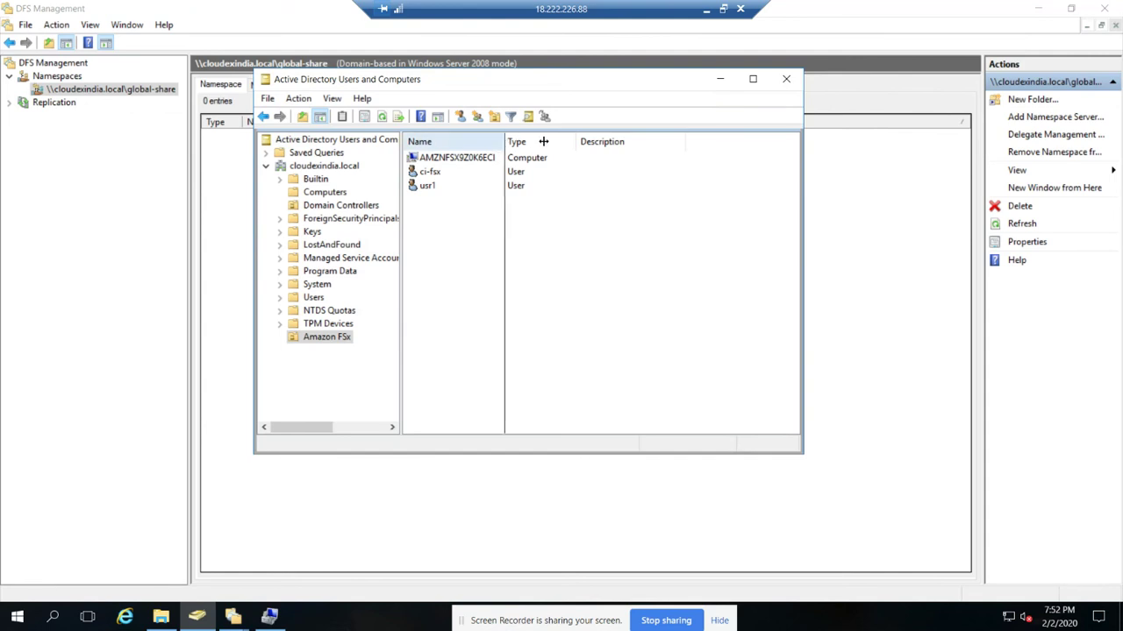
Widen the Name column in the Amazon FSx OU, refresh the list, and select the AMZNFSX9Z0K6ECI computer object
{"action": "left_click_drag", "start_coordinate": [541, 141], "coordinate": [545, 141]}
{"action": "left_click", "coordinate": [466, 158]}
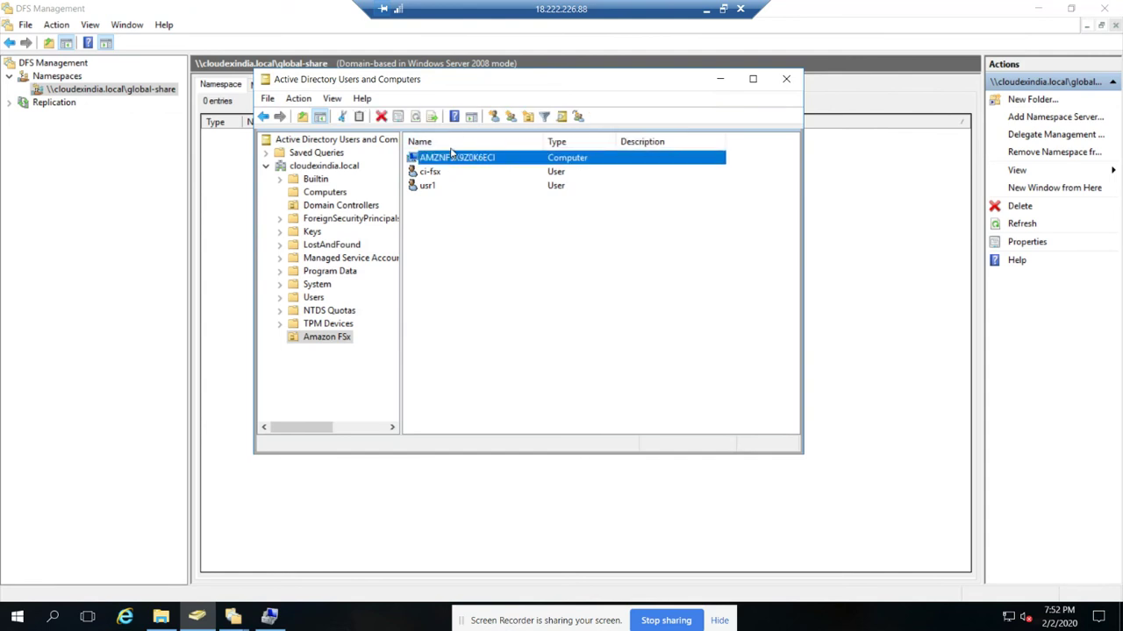
{"action": "left_click", "coordinate": [423, 268]}
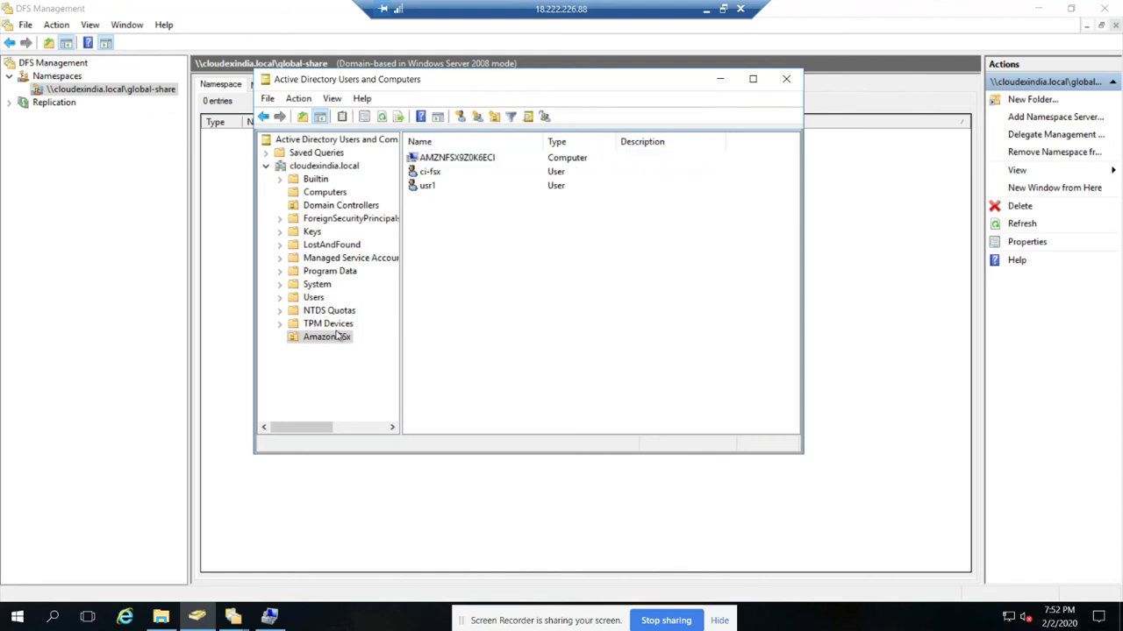
{"action": "left_click", "coordinate": [292, 342]}
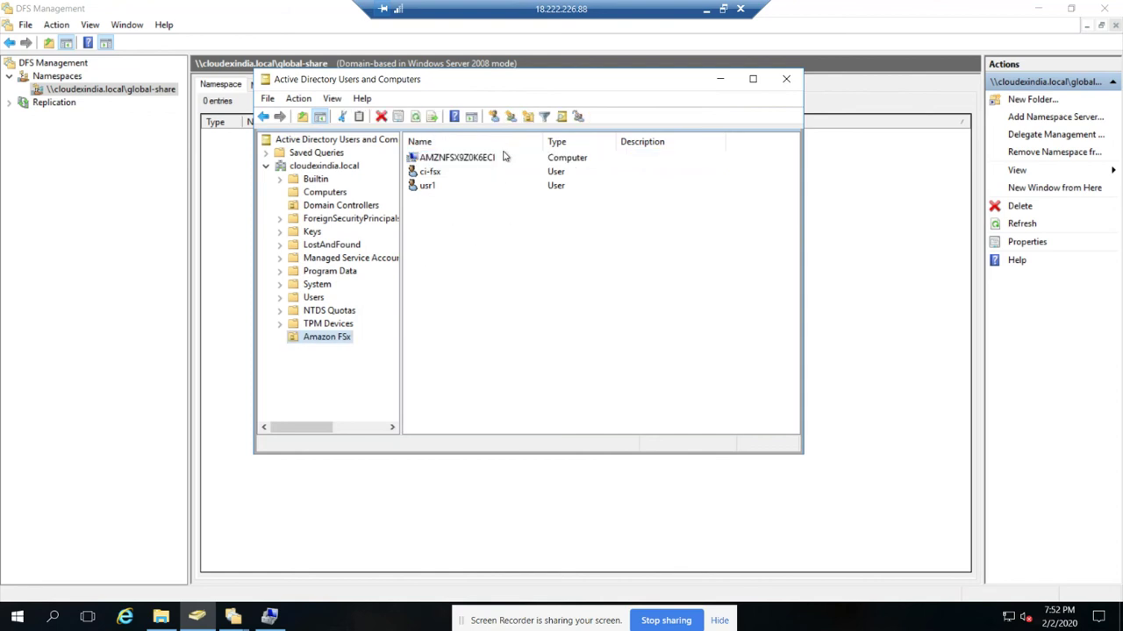
{"action": "left_click", "coordinate": [416, 119]}
{"action": "left_click", "coordinate": [449, 160]}
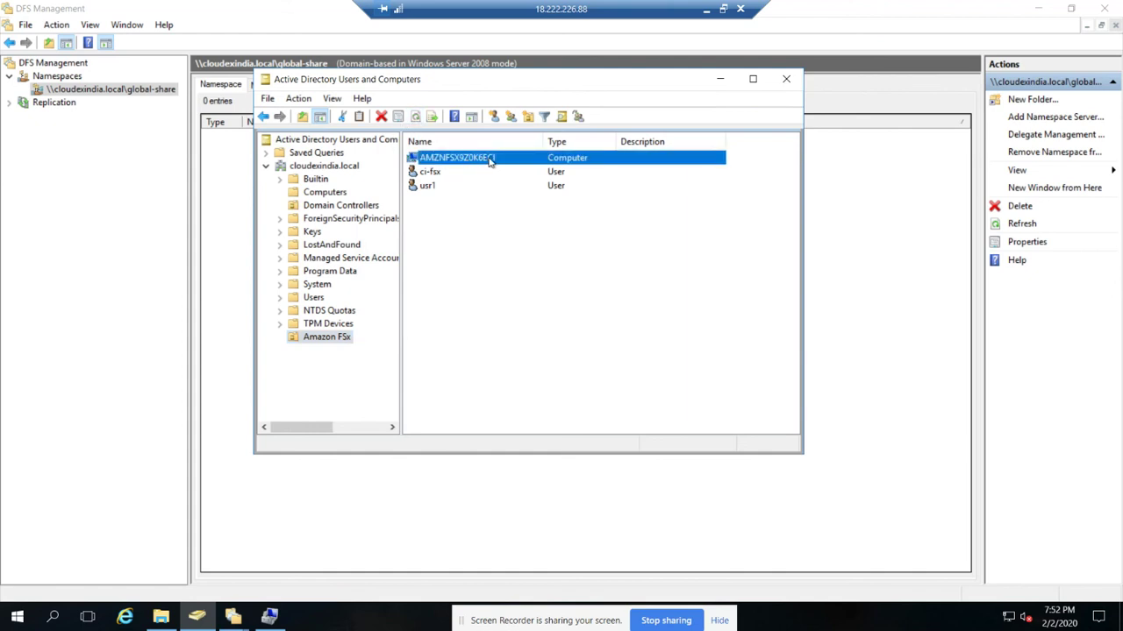
Open the AMZNFSX9Z0K6ECI computer's properties and examine its computer name and DNS name
{"action": "right_click", "coordinate": [490, 161]}
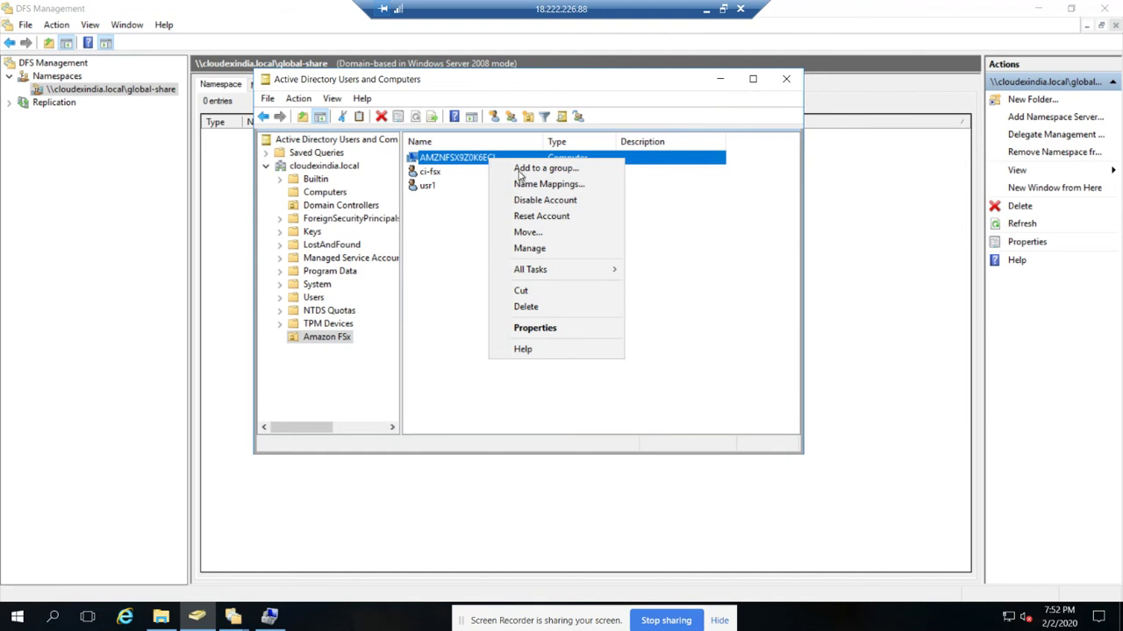
{"action": "left_click", "coordinate": [521, 329]}
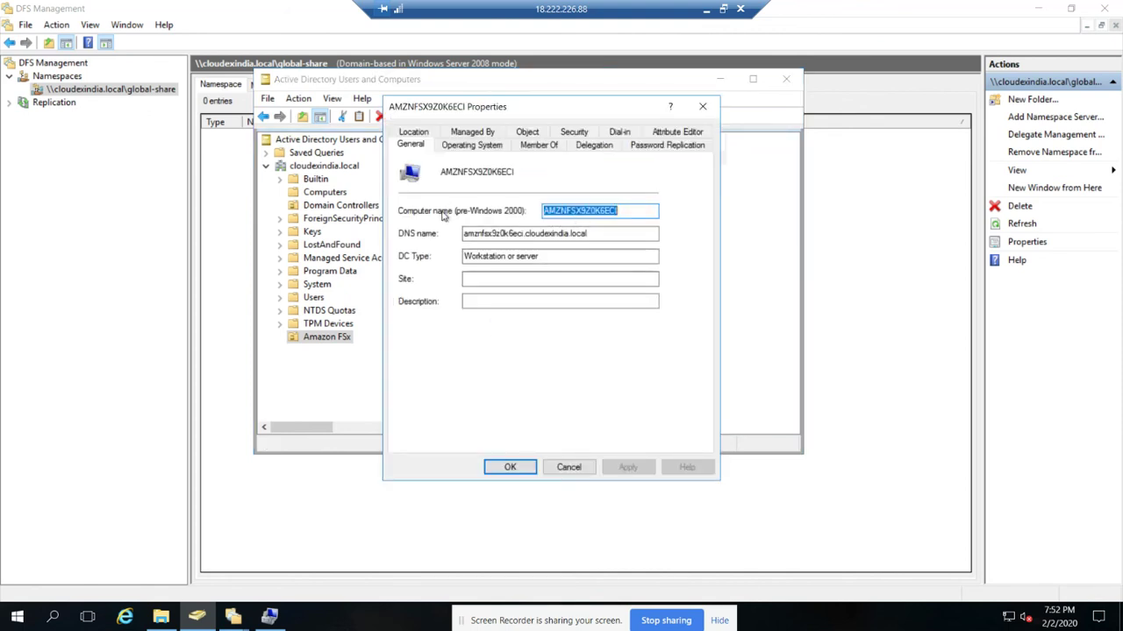
{"action": "left_click", "coordinate": [629, 213]}
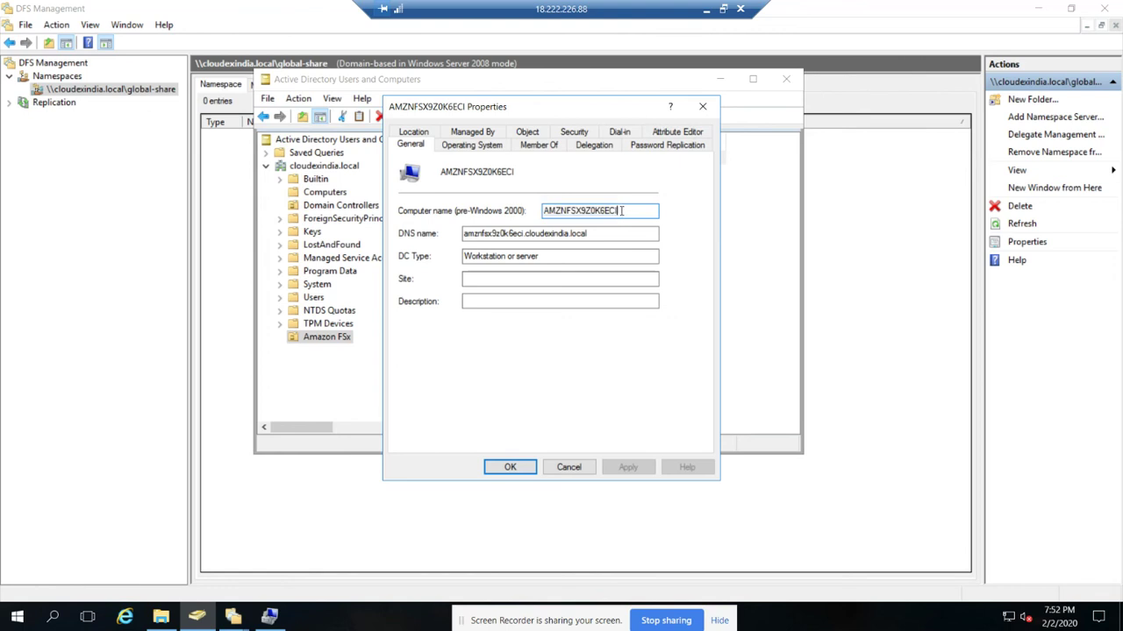
{"action": "left_click_drag", "start_coordinate": [618, 210], "coordinate": [527, 210]}
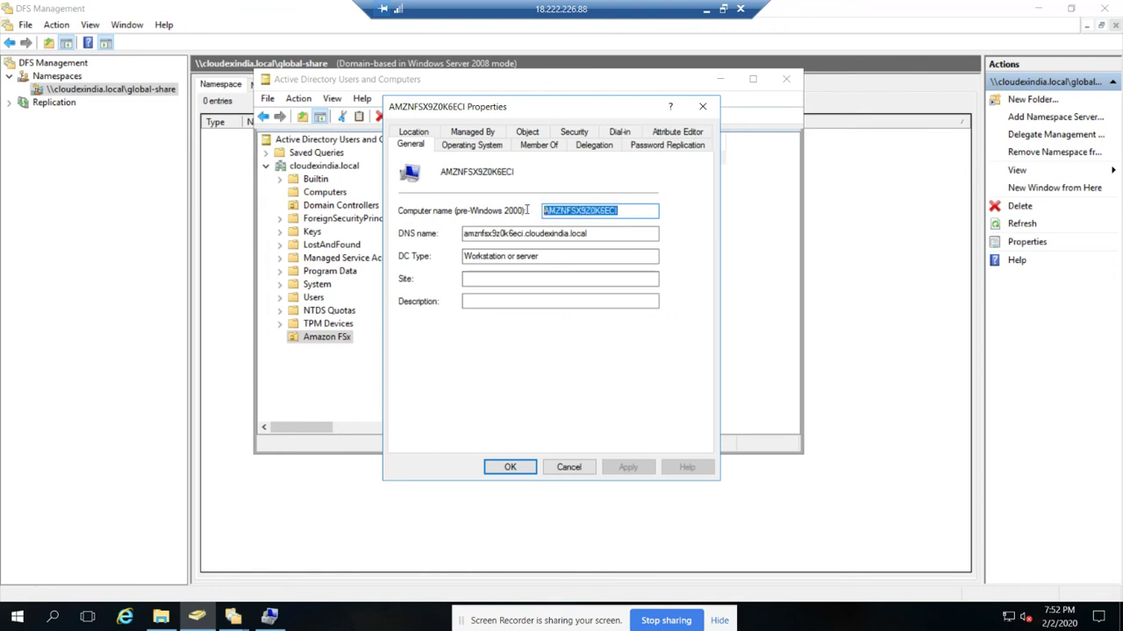
{"action": "left_click", "coordinate": [628, 211]}
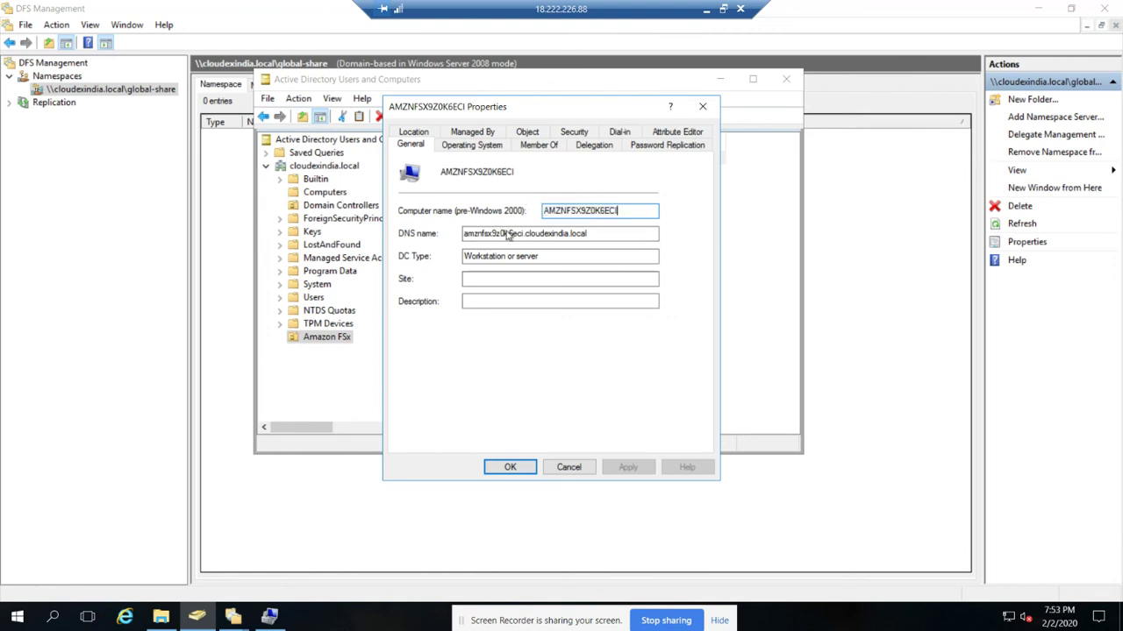
{"action": "left_click_drag", "start_coordinate": [596, 233], "coordinate": [416, 230]}
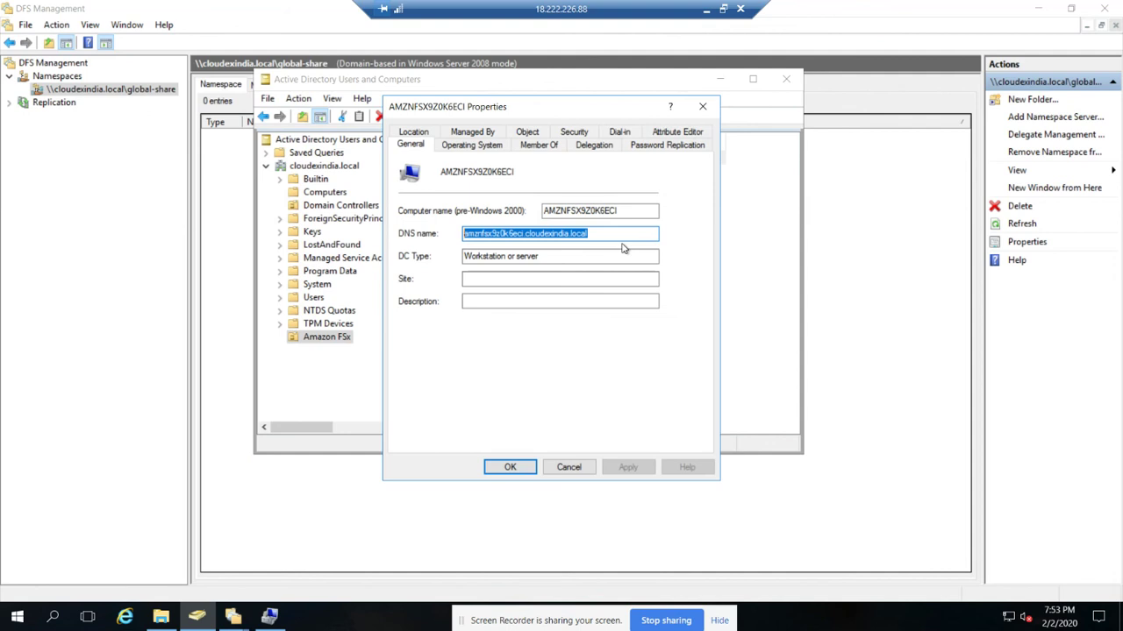
Review the computer object's operating system, group membership and managed-by details
{"action": "left_click", "coordinate": [482, 148]}
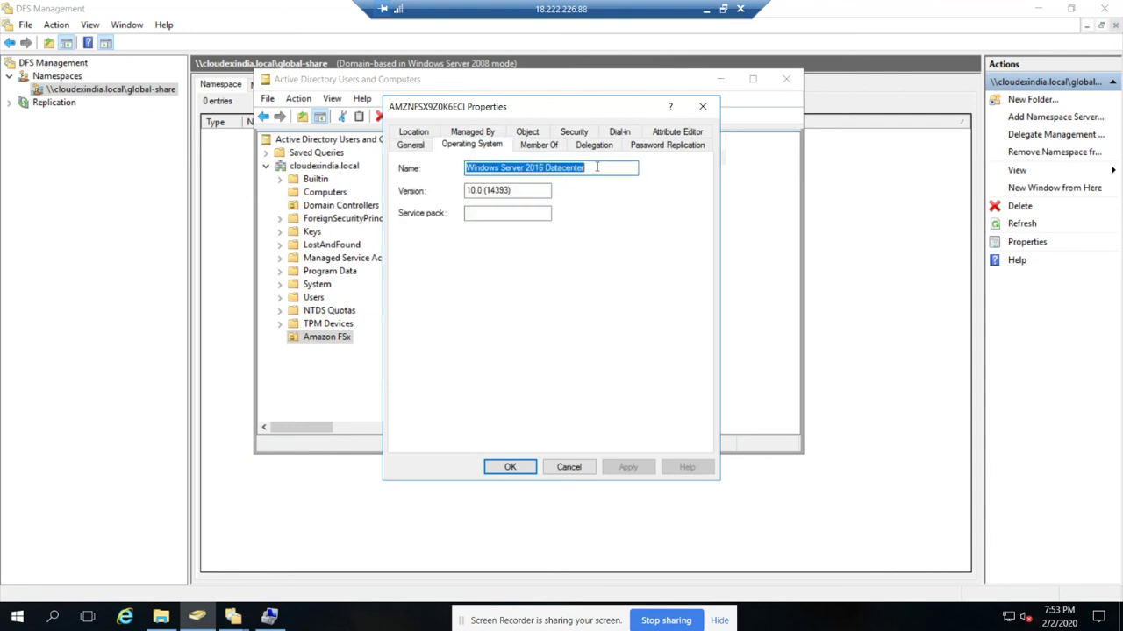
{"action": "left_click", "coordinate": [596, 166]}
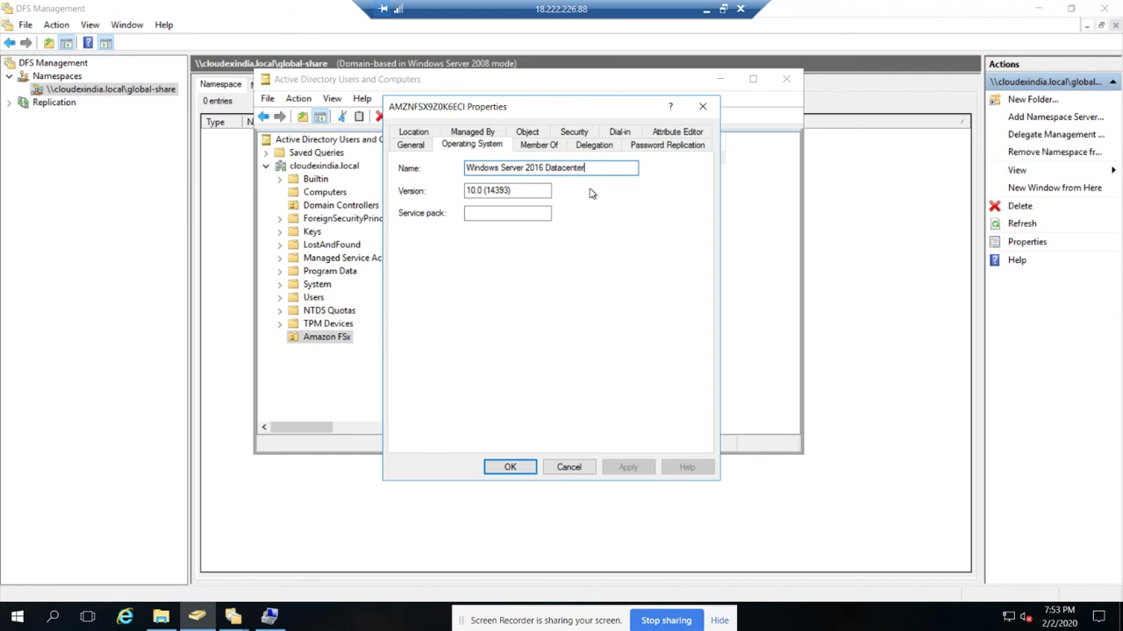
{"action": "left_click", "coordinate": [547, 147]}
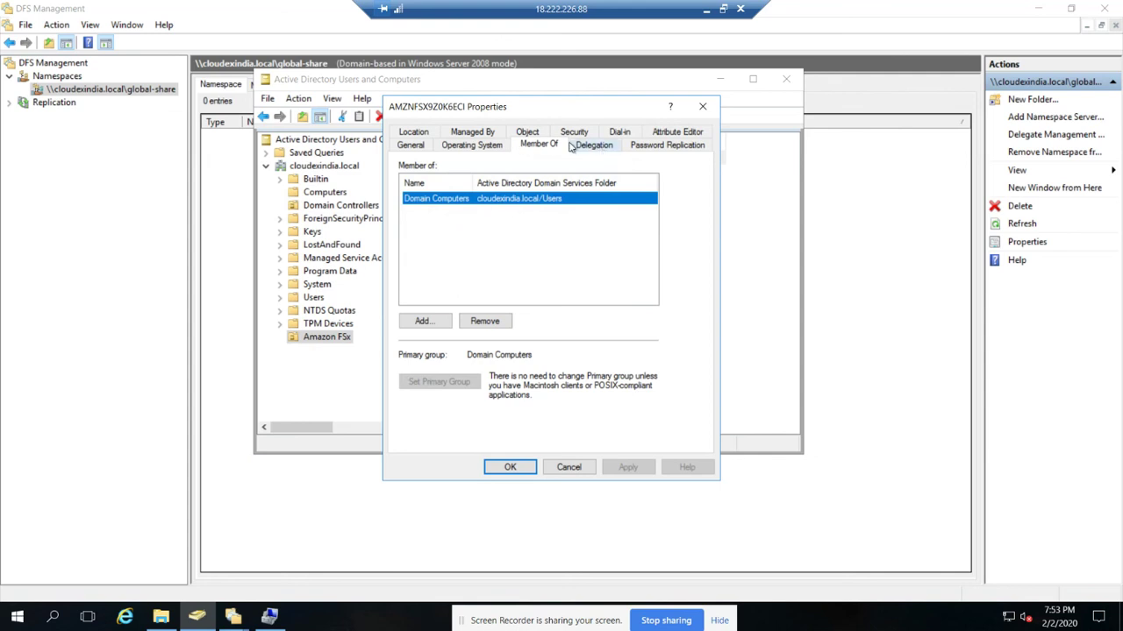
{"action": "left_click", "coordinate": [473, 132]}
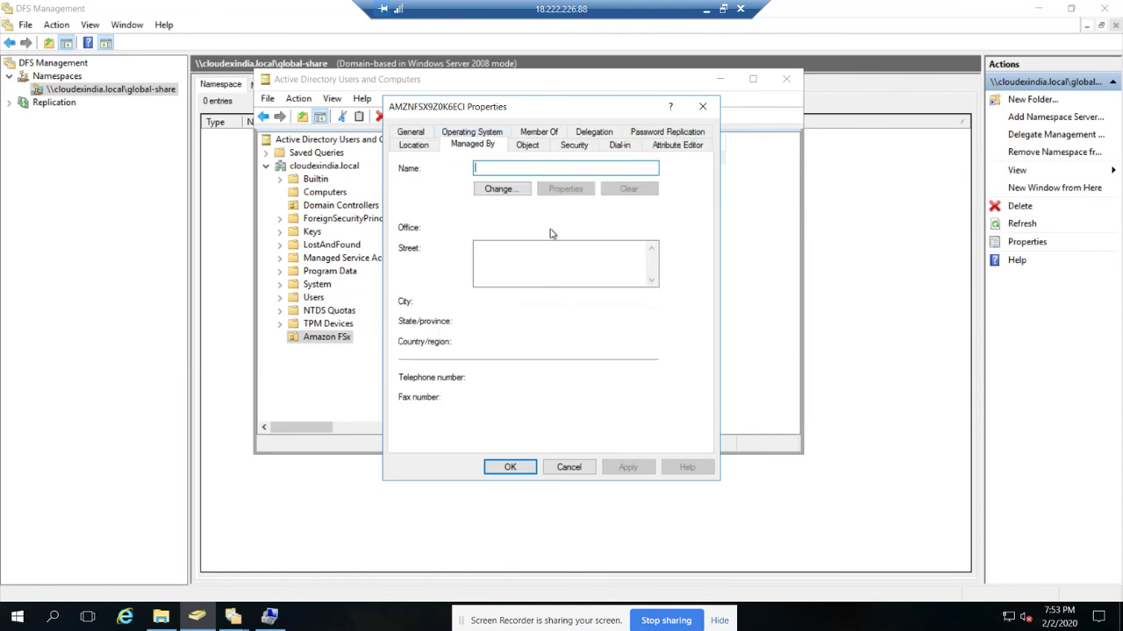
{"action": "left_click", "coordinate": [531, 134]}
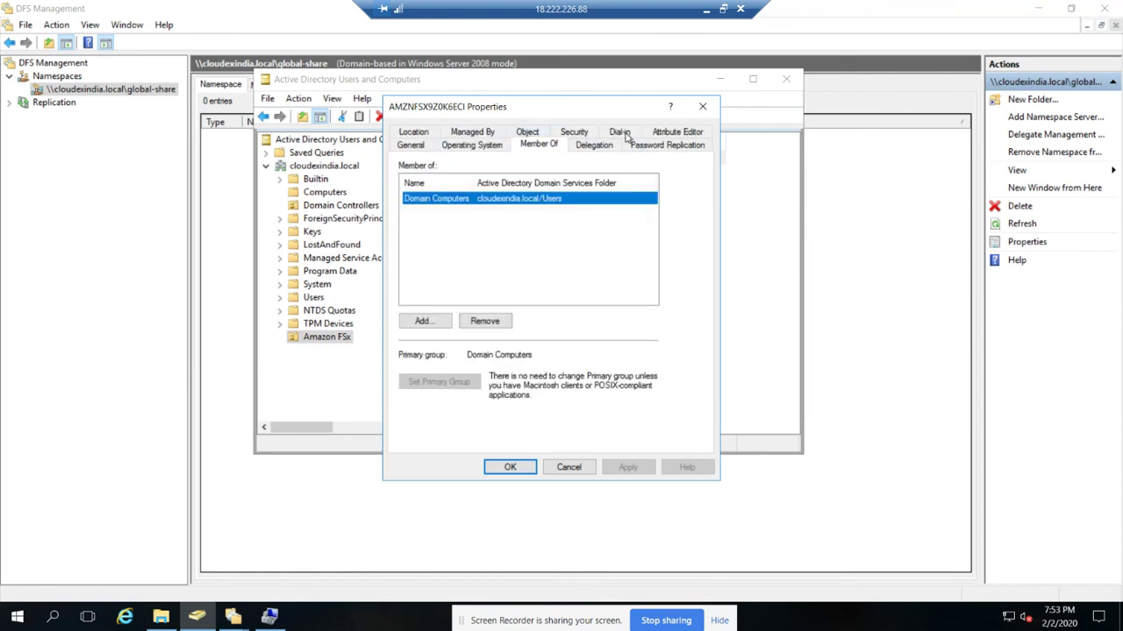
Copy the computer's full DNS name from its general properties and close the properties dialog
{"action": "left_click", "coordinate": [409, 145]}
{"action": "double_click", "coordinate": [545, 229]}
{"action": "key", "text": "ctrl+c"}
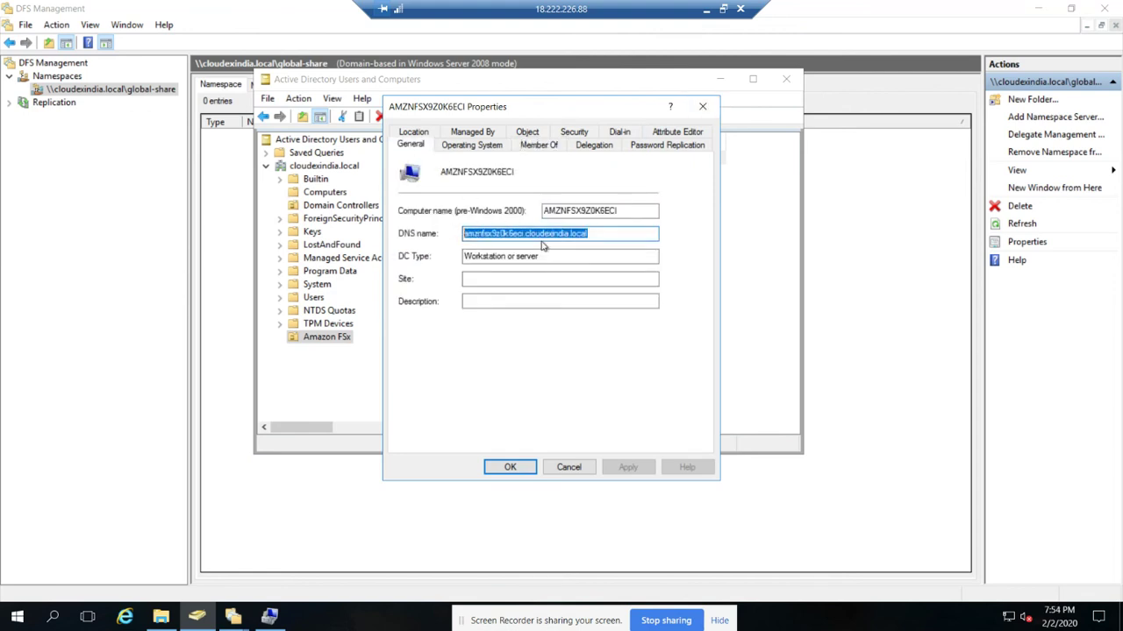
{"action": "left_click", "coordinate": [509, 470]}
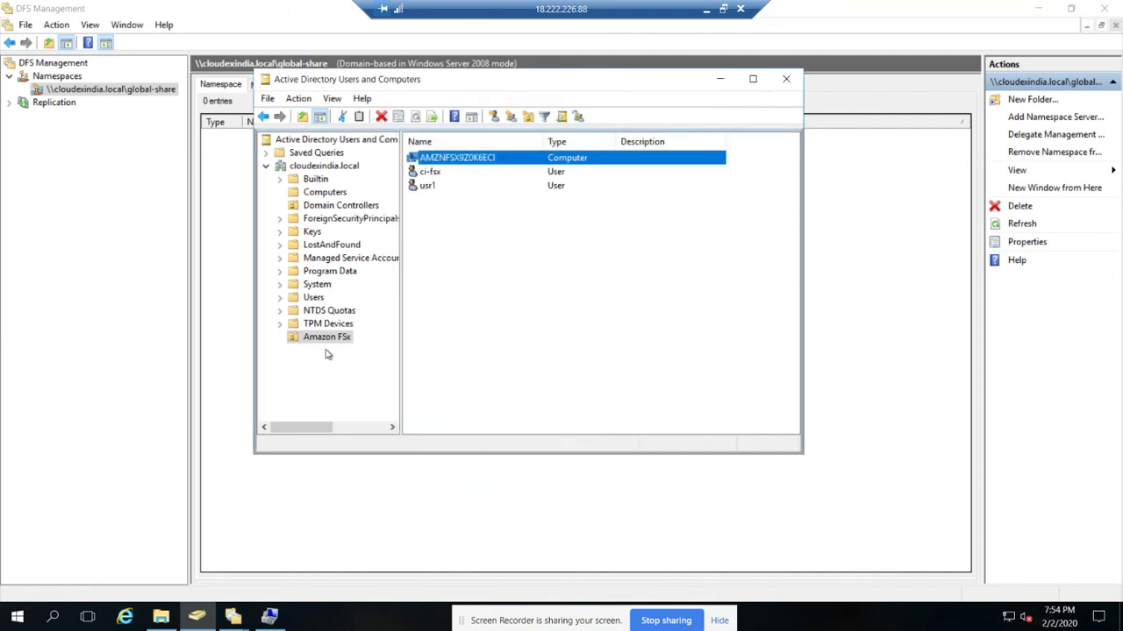
Connect Computer Management to the FSx file server using the copied DNS name, widen the tree pane, and dismiss the Event Viewer error
{"action": "left_click", "coordinate": [269, 617]}
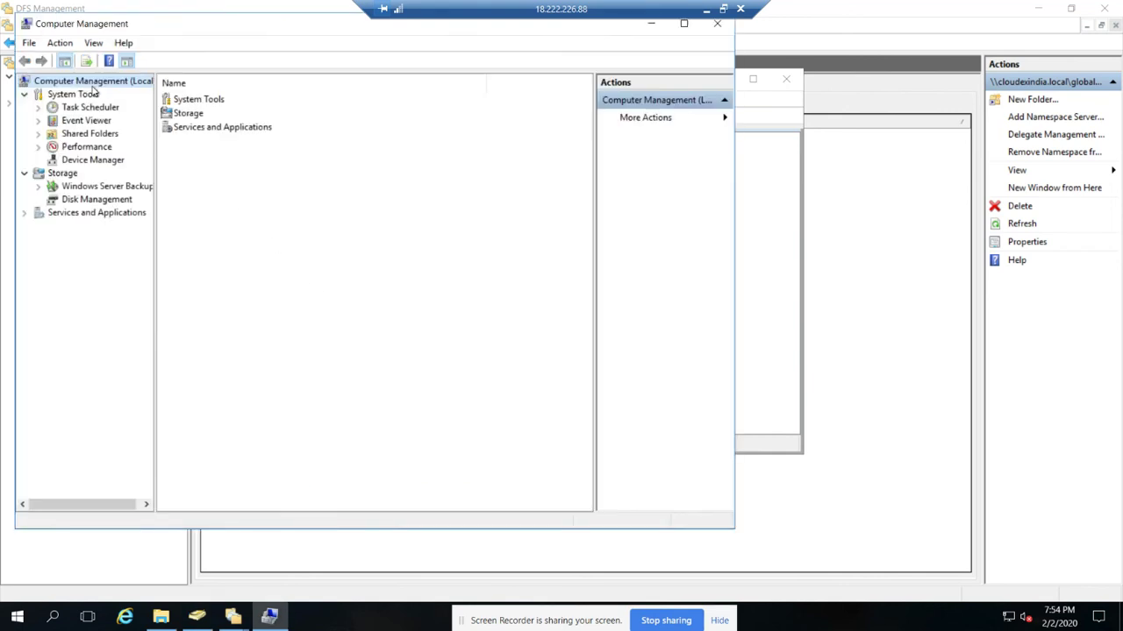
{"action": "right_click", "coordinate": [89, 83]}
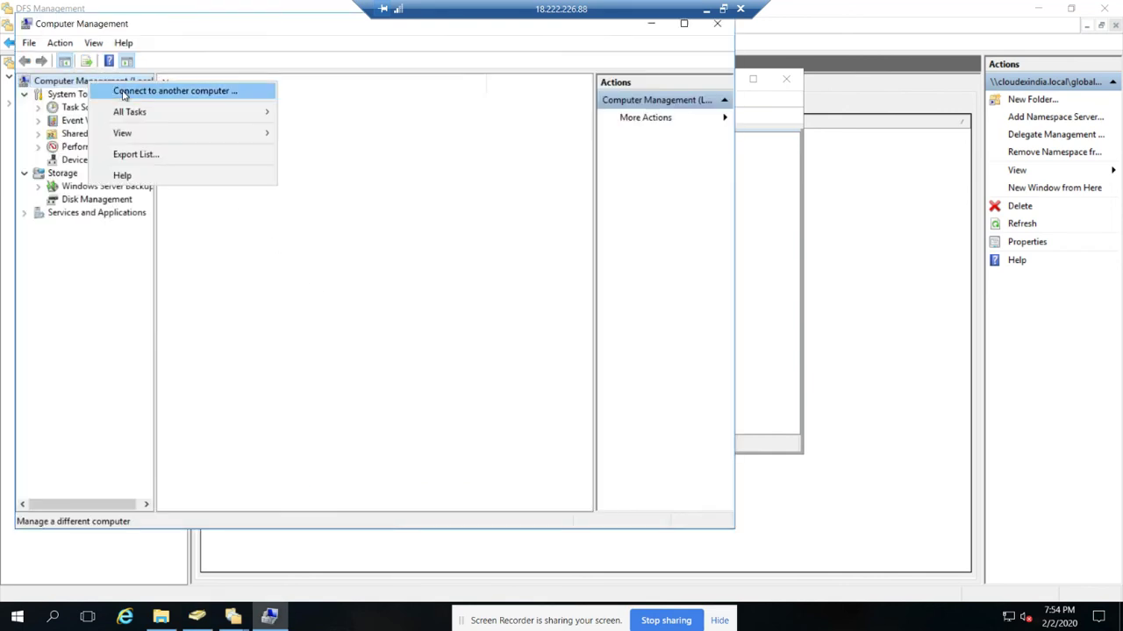
{"action": "left_click", "coordinate": [112, 91]}
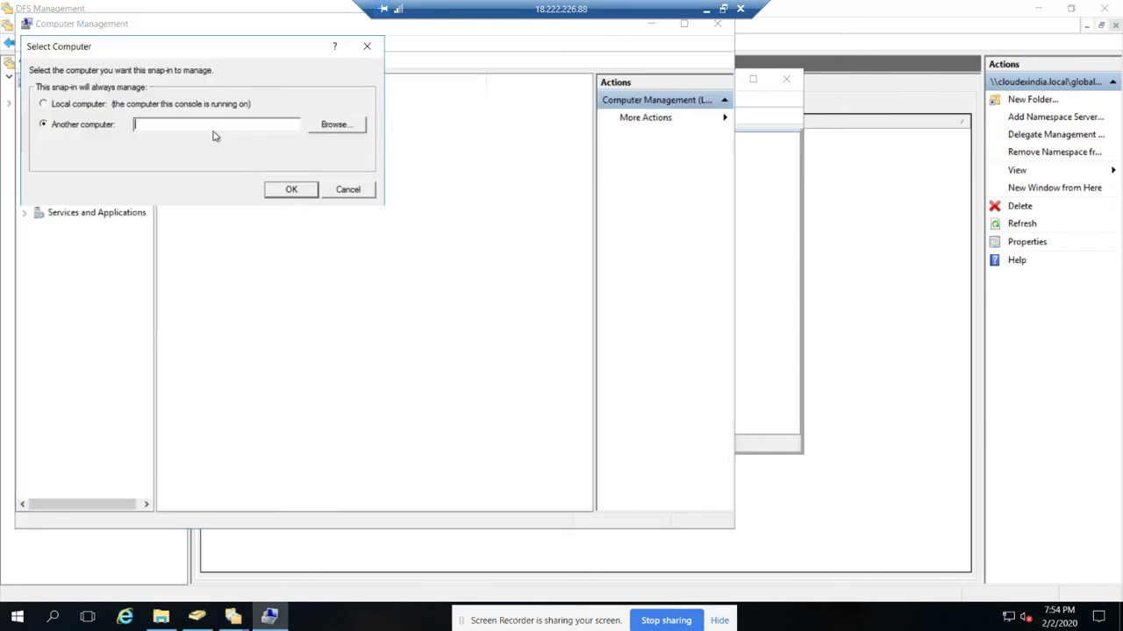
{"action": "key", "text": "ctrl+v"}
{"action": "left_click", "coordinate": [290, 191]}
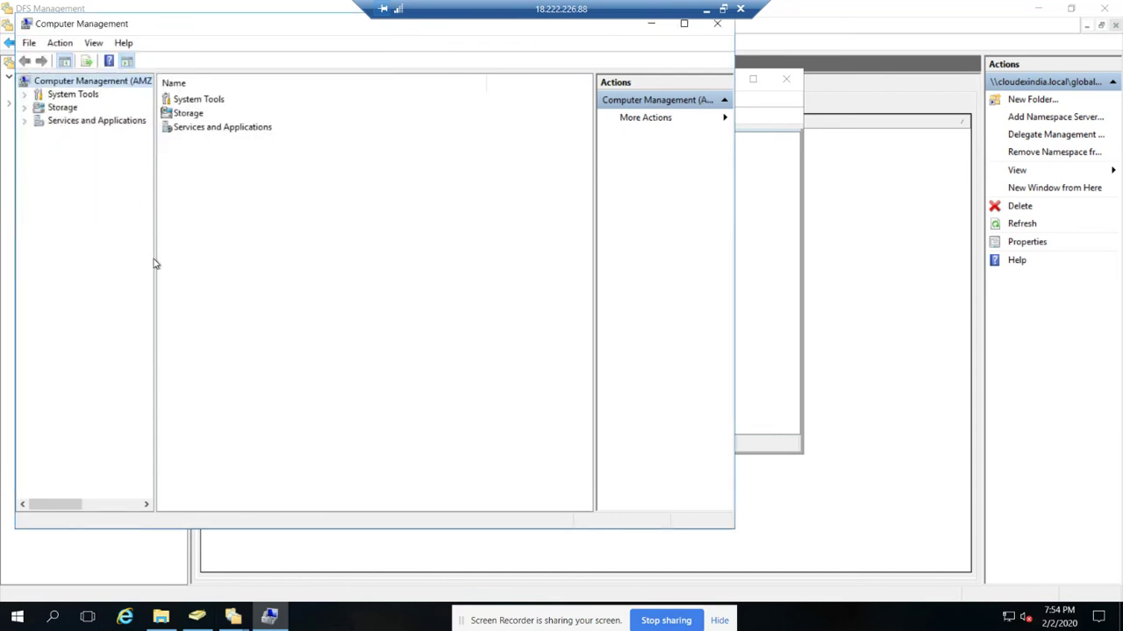
{"action": "left_click_drag", "start_coordinate": [155, 256], "coordinate": [261, 253]}
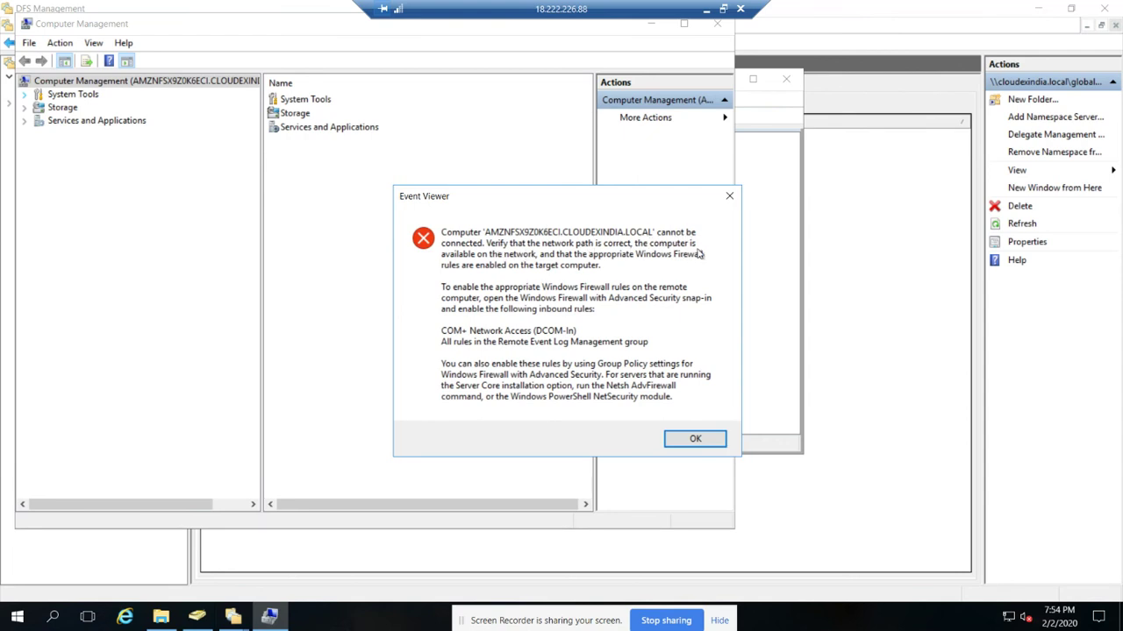
{"action": "left_click", "coordinate": [689, 440]}
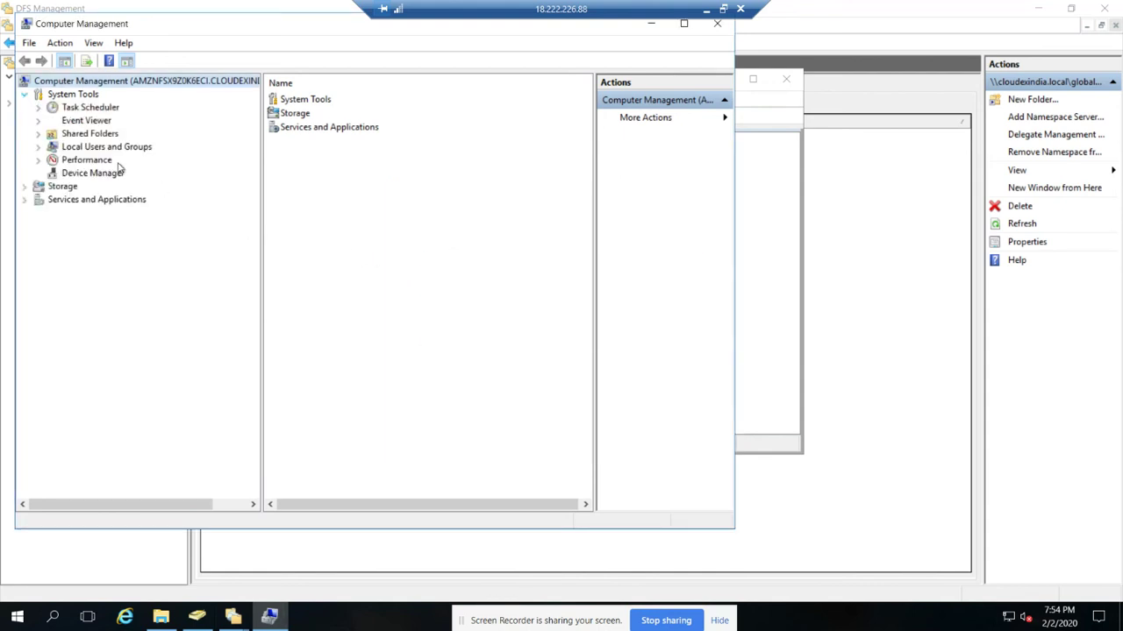
Expand Shared Folders on the connected file server and examine its existing shares, widening the list to read their descriptions
{"action": "left_click", "coordinate": [38, 134]}
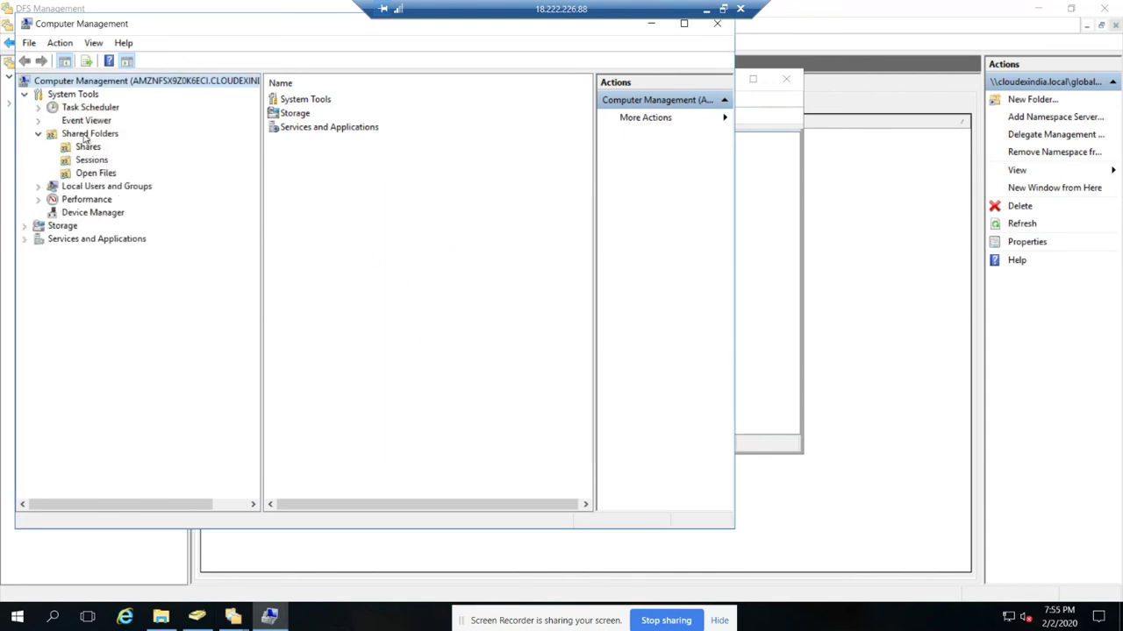
{"action": "left_click", "coordinate": [88, 133]}
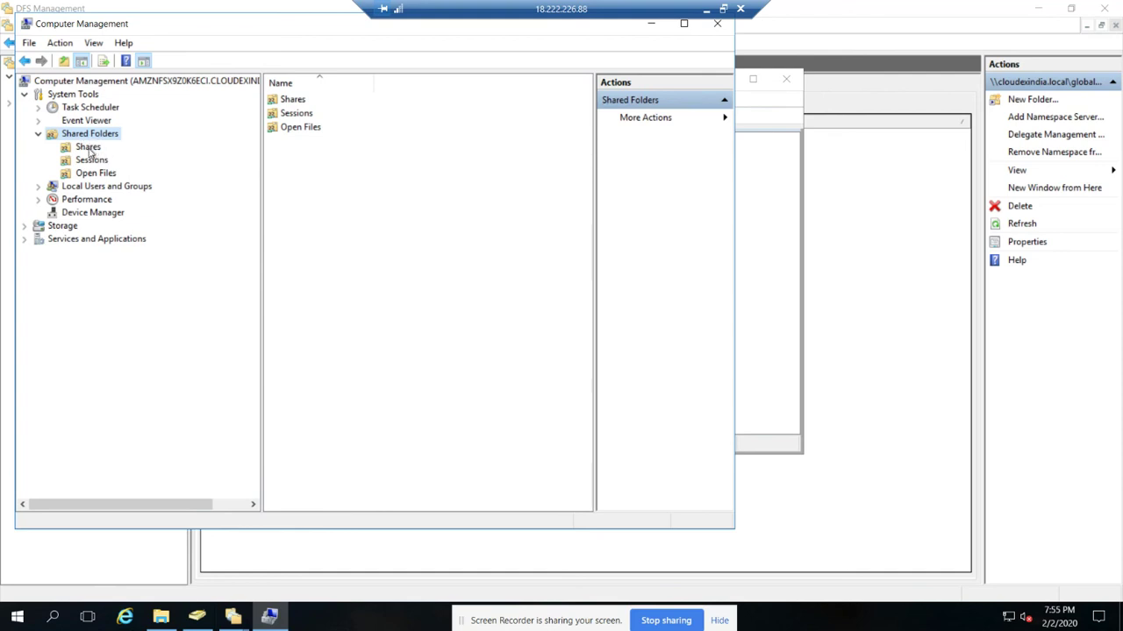
{"action": "left_click", "coordinate": [88, 148]}
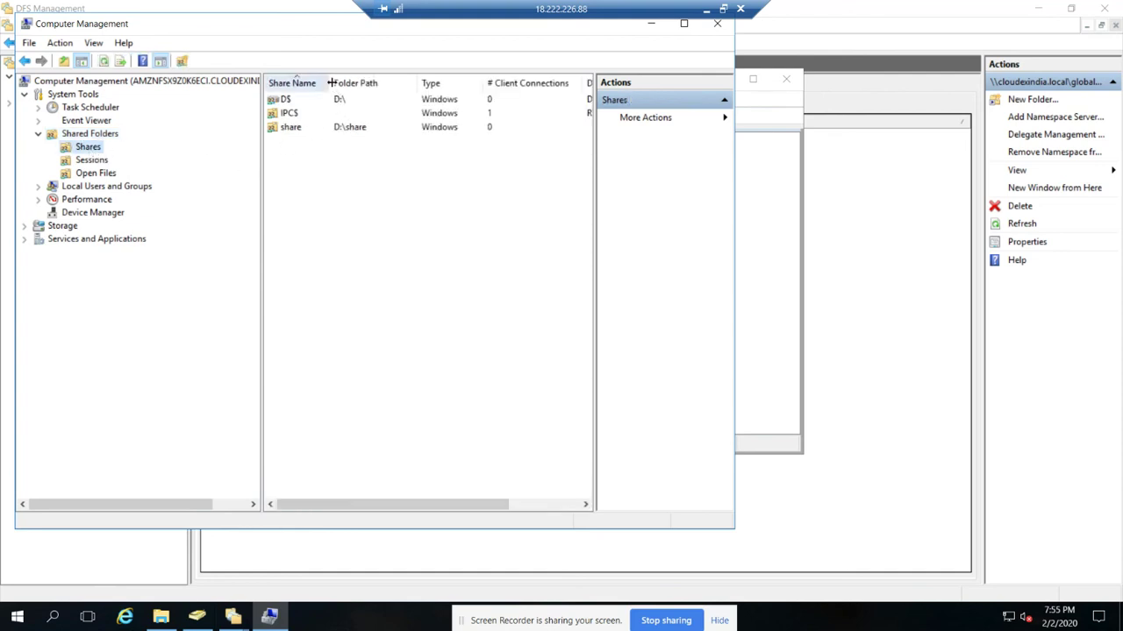
{"action": "left_click", "coordinate": [285, 100]}
{"action": "left_click", "coordinate": [294, 116]}
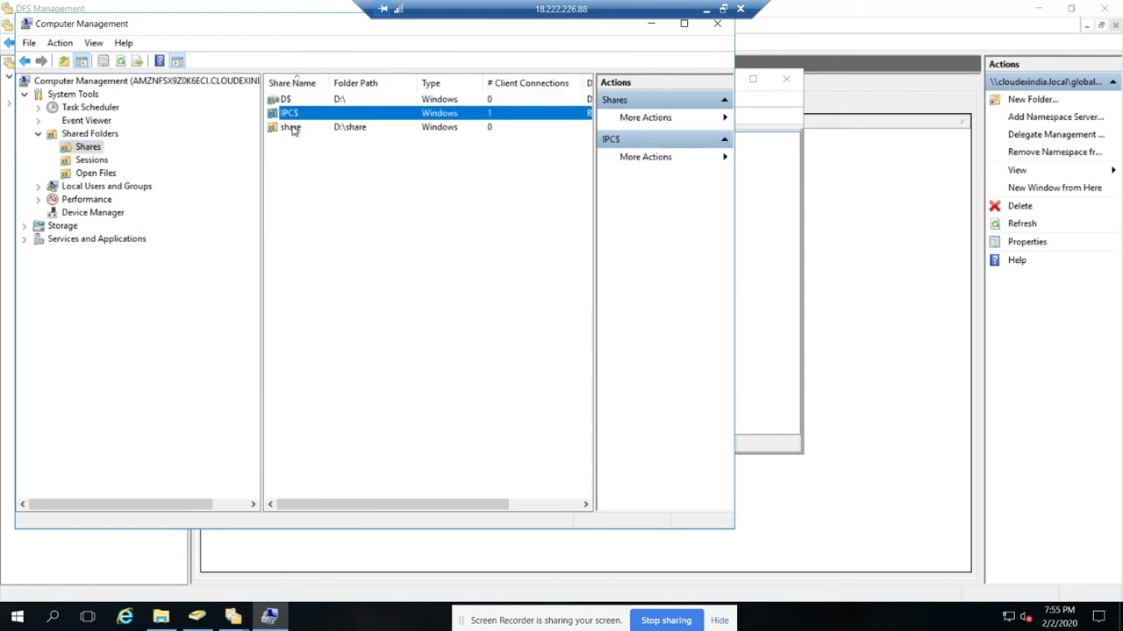
{"action": "left_click", "coordinate": [292, 129]}
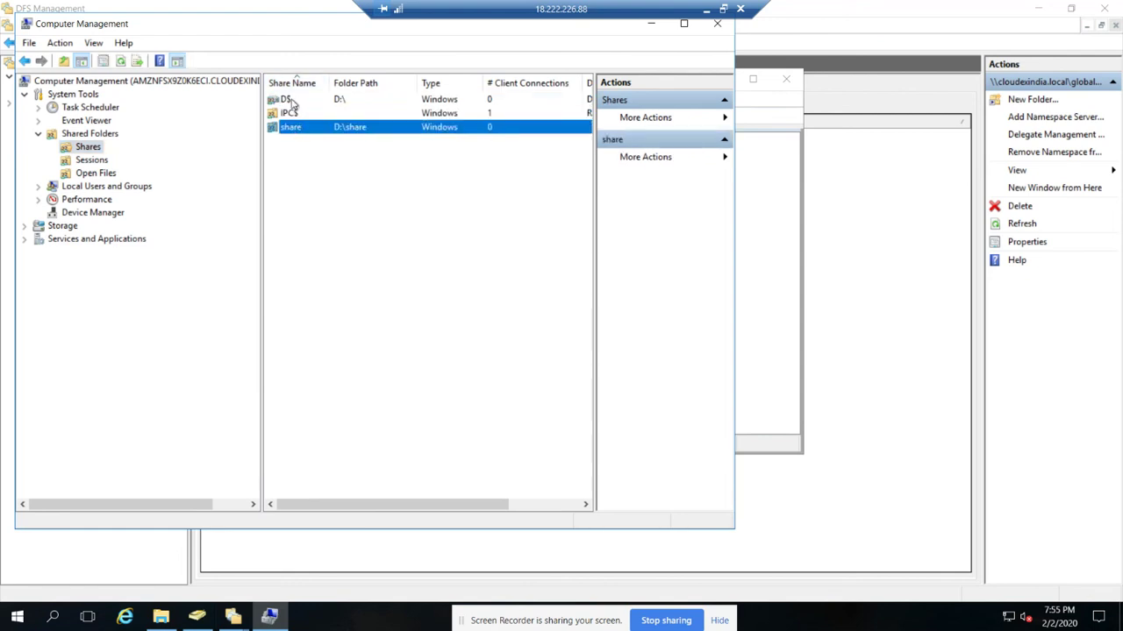
{"action": "left_click", "coordinate": [298, 145]}
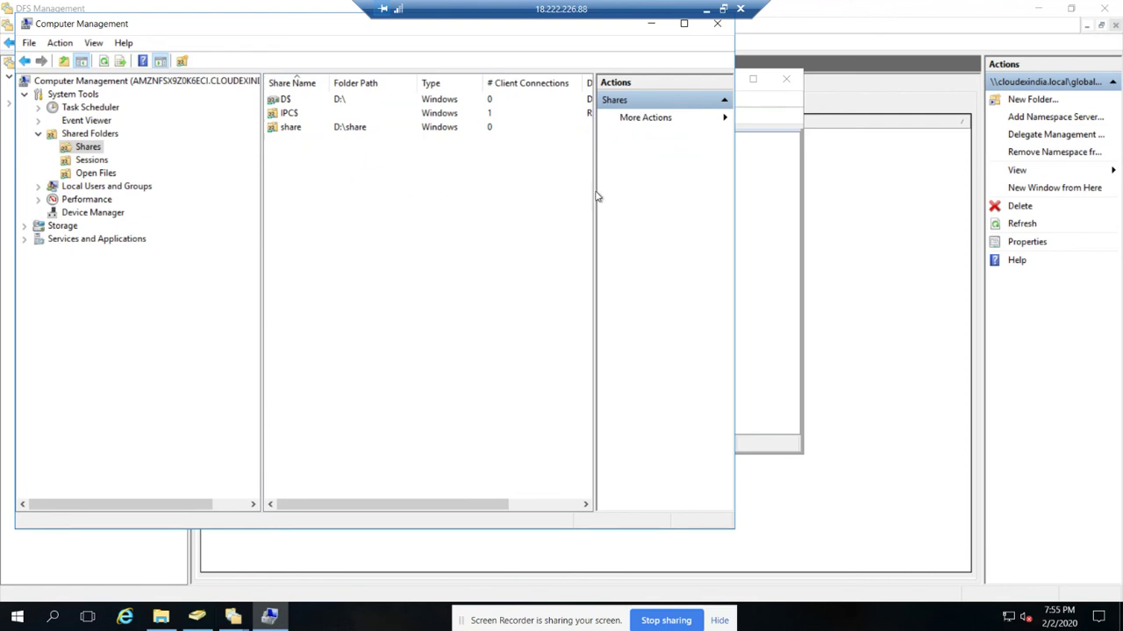
{"action": "left_click_drag", "start_coordinate": [602, 191], "coordinate": [653, 194]}
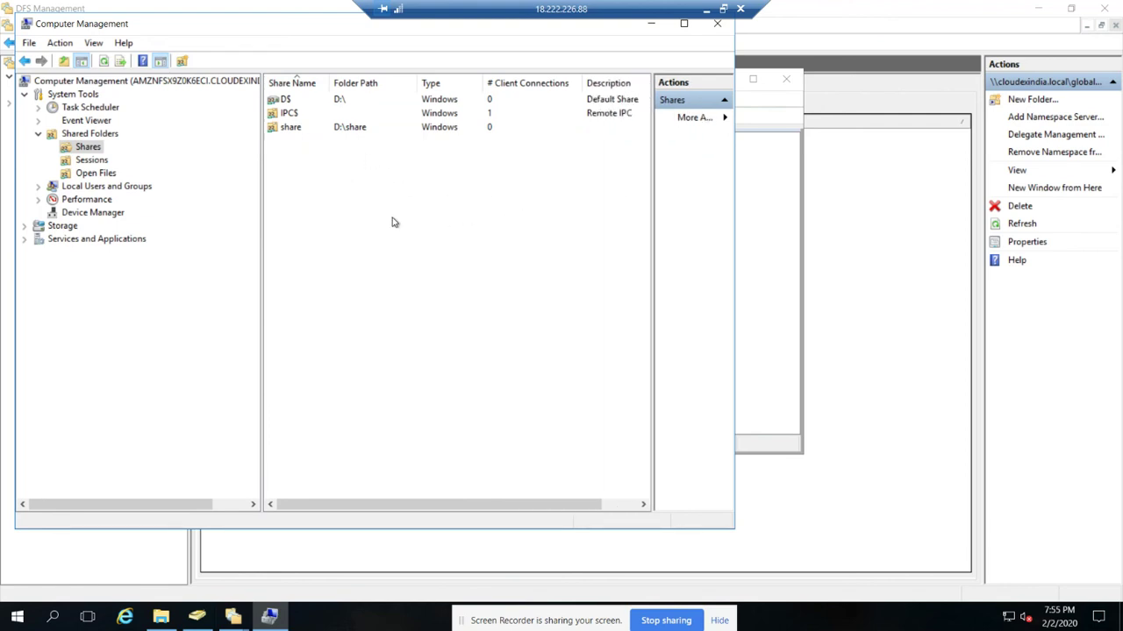
Start creating a new share on the FSx file server and try US as its folder path
{"action": "right_click", "coordinate": [89, 151]}
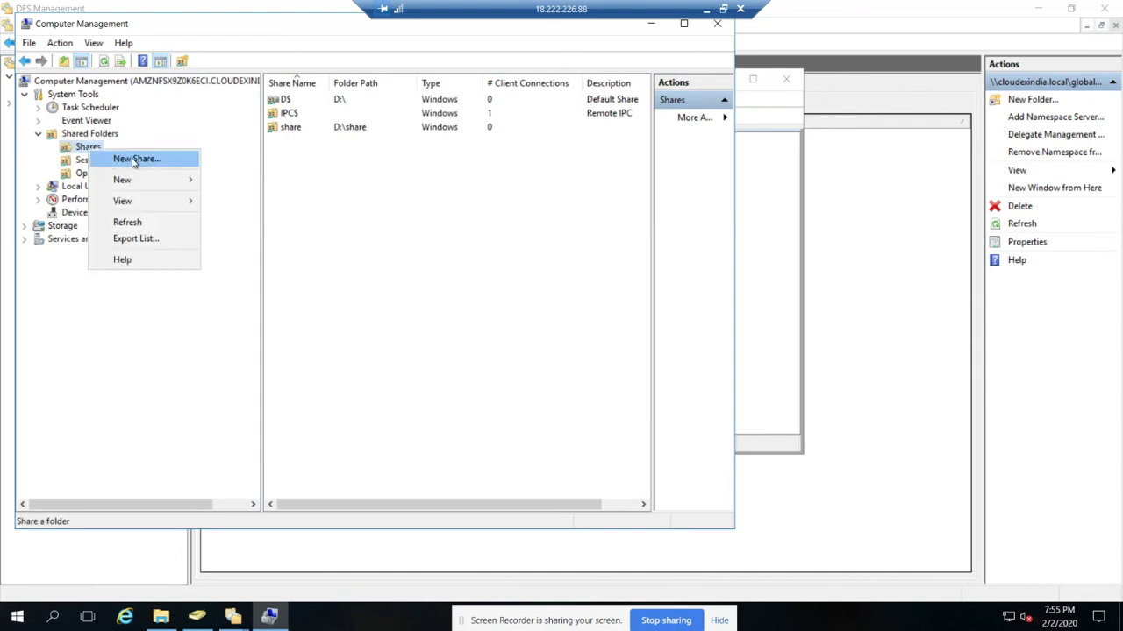
{"action": "left_click", "coordinate": [134, 161]}
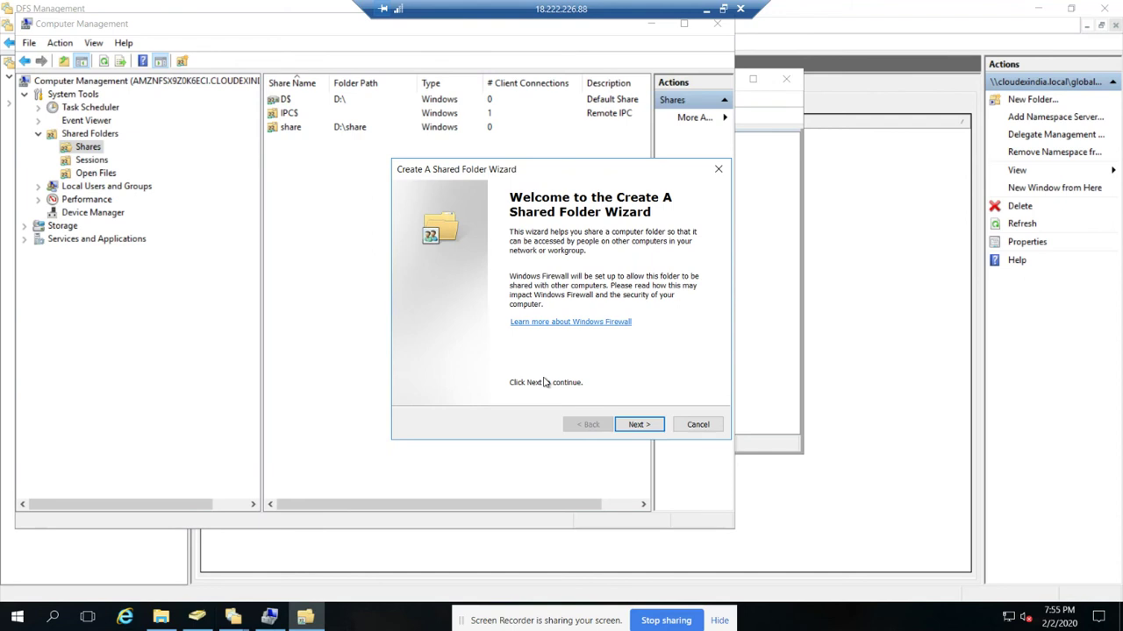
{"action": "left_click", "coordinate": [636, 424]}
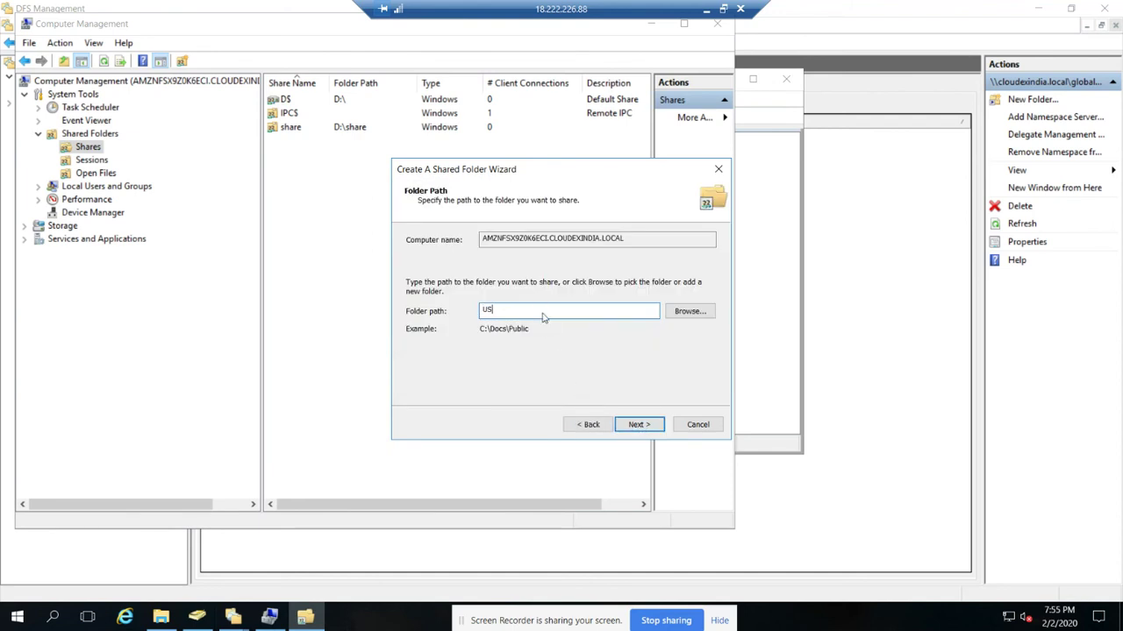
{"action": "left_click", "coordinate": [639, 427]}
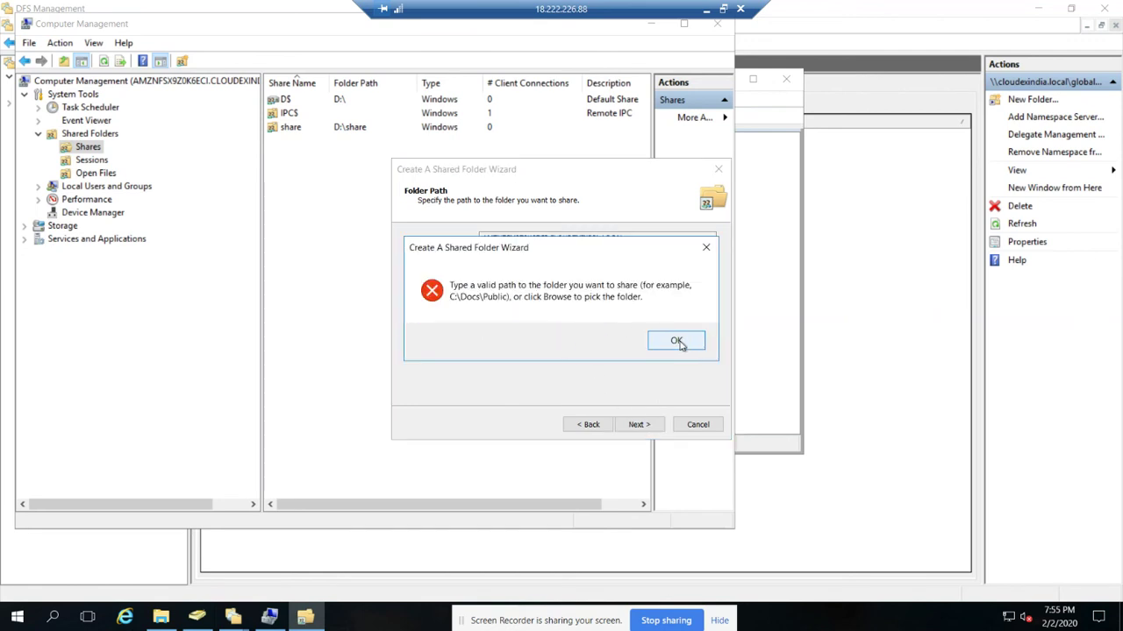
{"action": "left_click", "coordinate": [677, 342]}
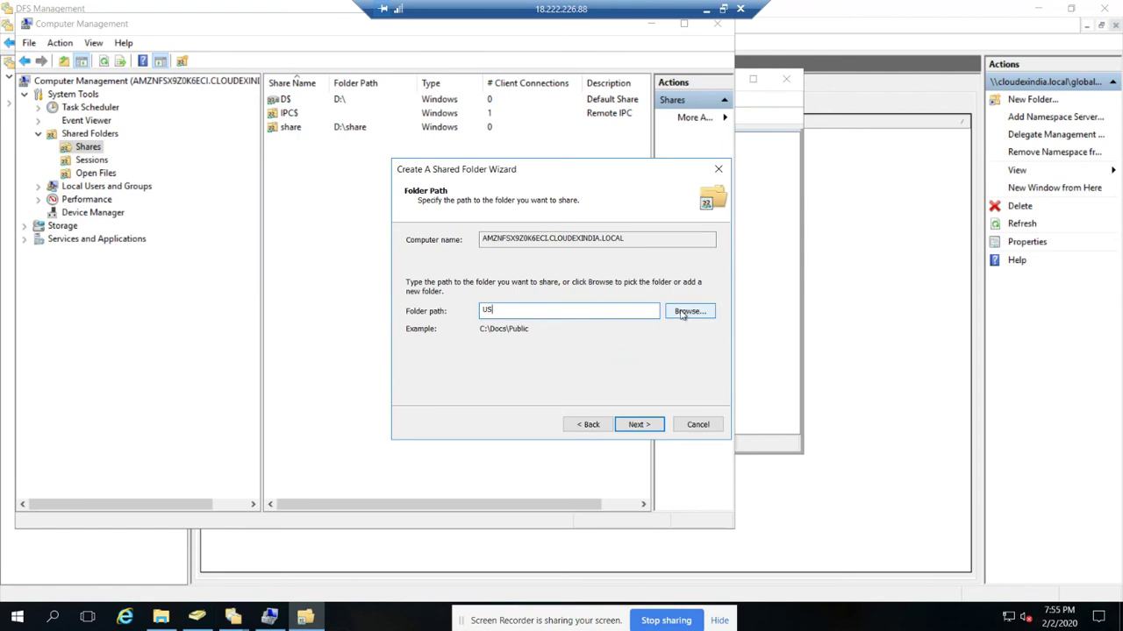
Choose the d$ root as location, set the folder path to D:\US, and agree to create the missing folder
{"action": "left_click", "coordinate": [684, 314]}
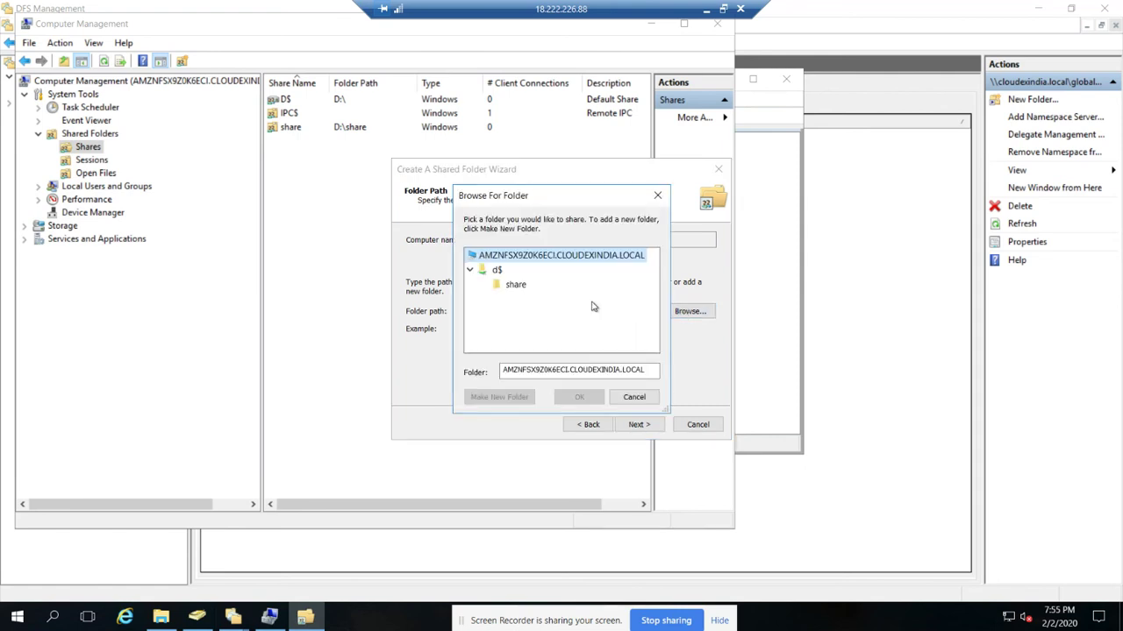
{"action": "left_click", "coordinate": [491, 270]}
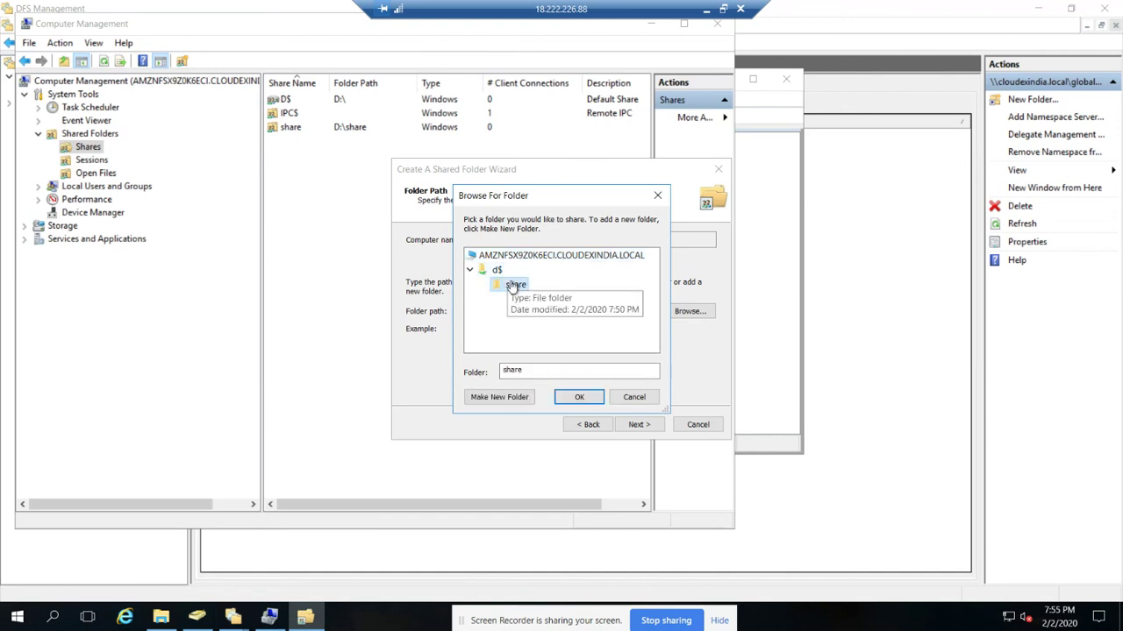
{"action": "left_click", "coordinate": [514, 285]}
{"action": "left_click", "coordinate": [491, 270]}
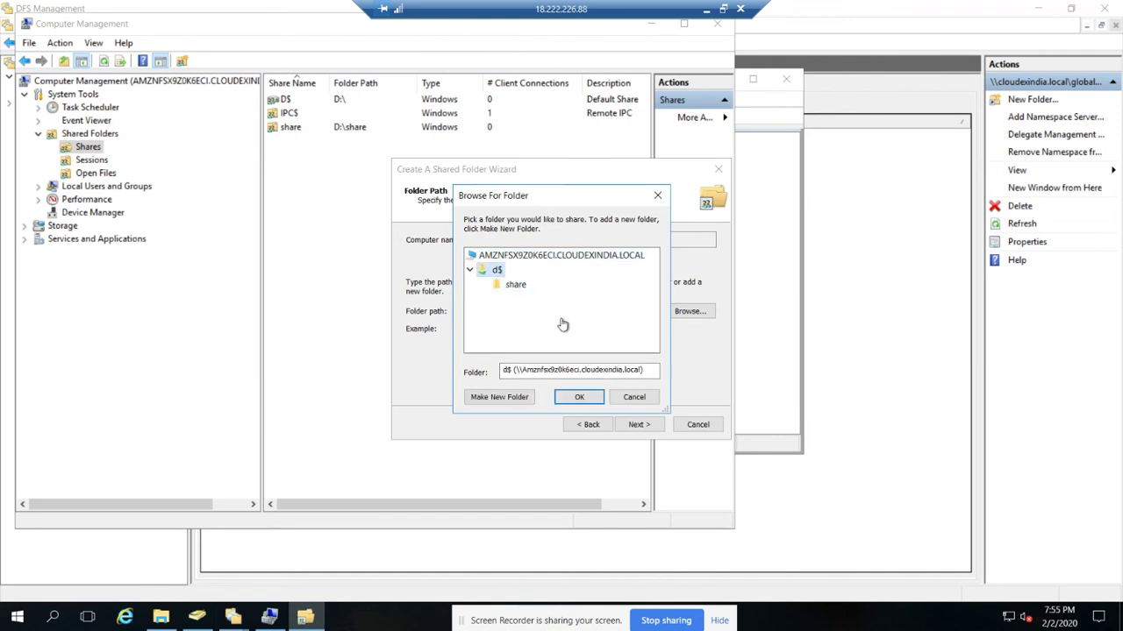
{"action": "left_click", "coordinate": [578, 398]}
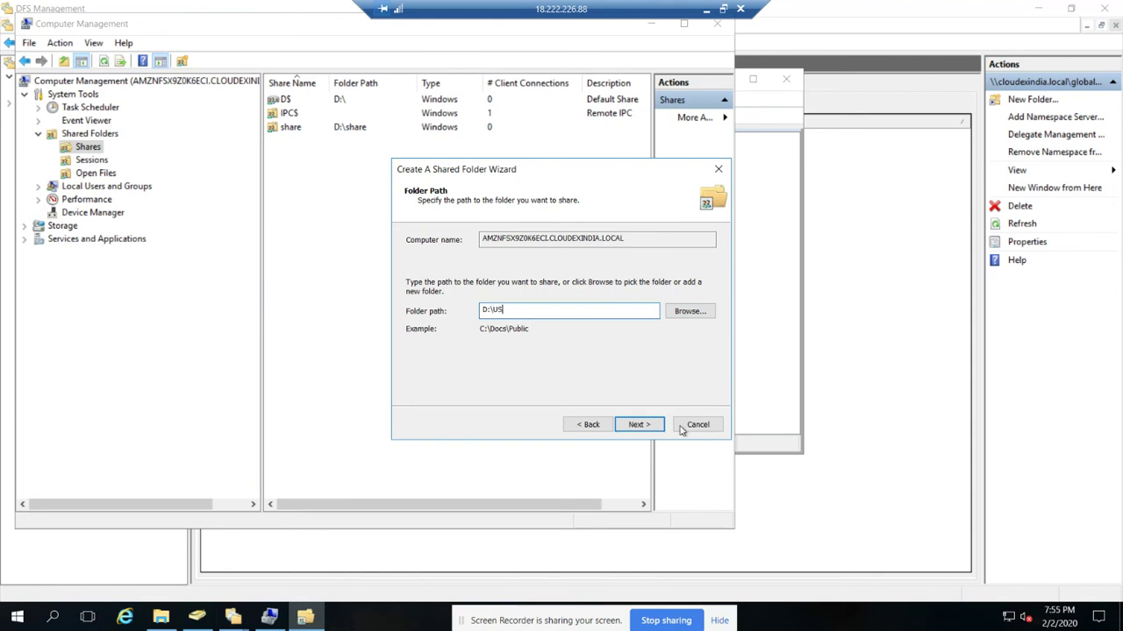
{"action": "left_click", "coordinate": [637, 426]}
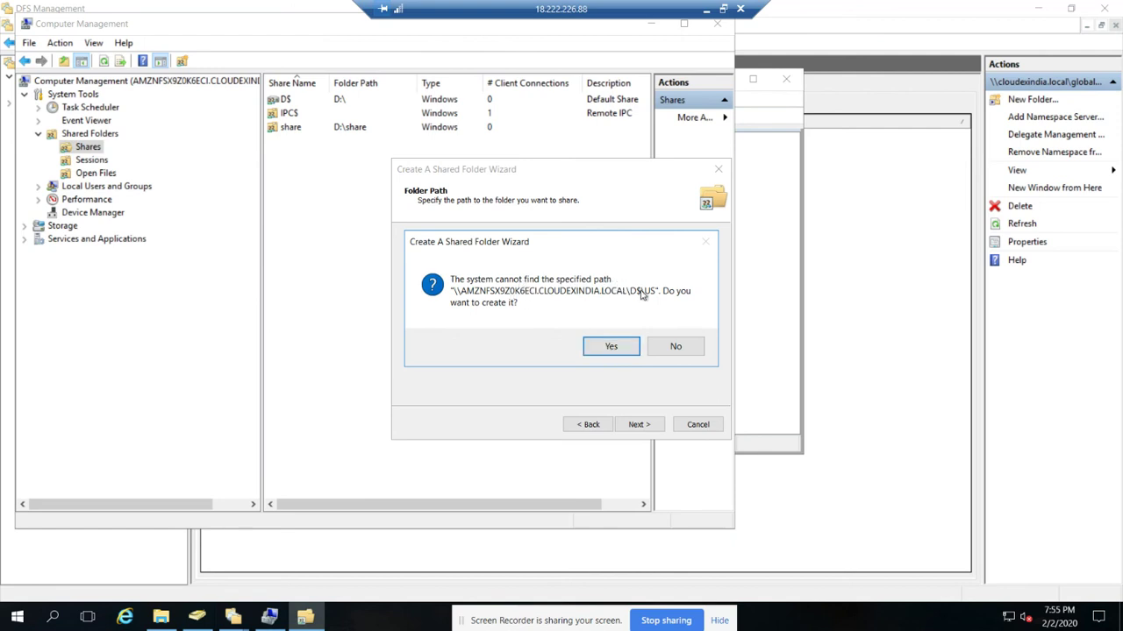
{"action": "left_click", "coordinate": [609, 347]}
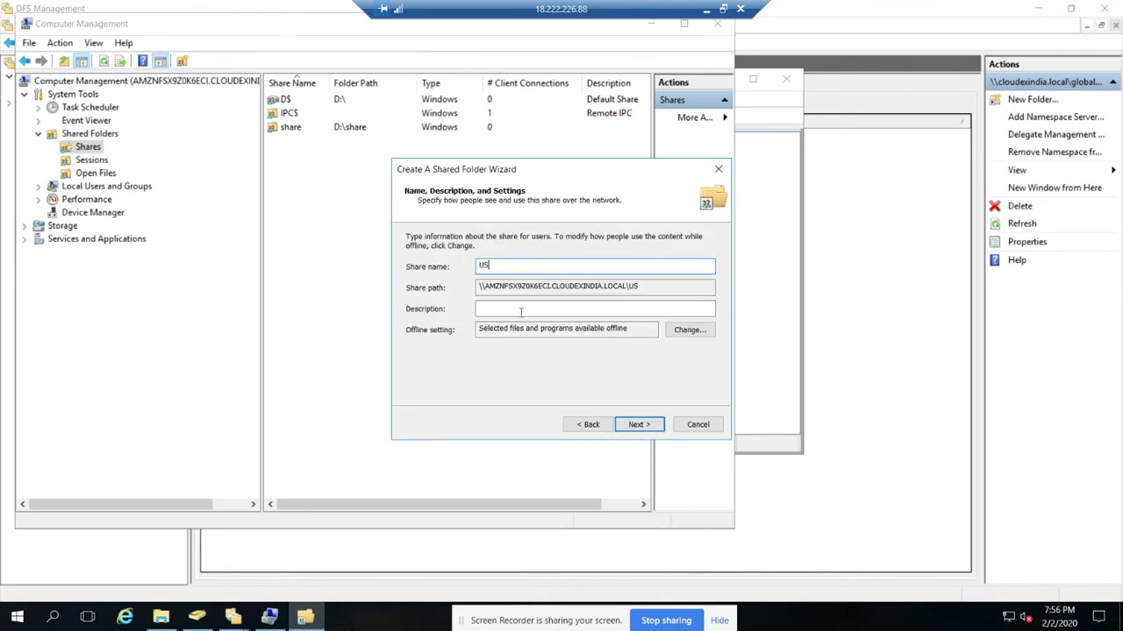
Keep the share name US, customize its permissions to allow Everyone Full Control, and finish the wizard
{"action": "left_click", "coordinate": [638, 425]}
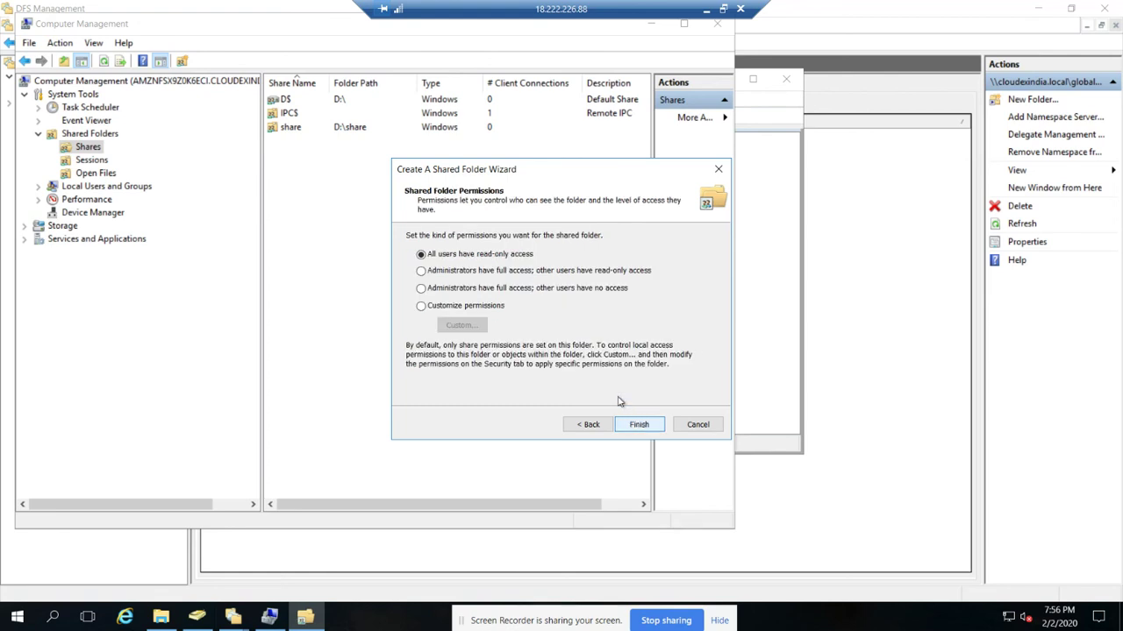
{"action": "left_click", "coordinate": [439, 306]}
{"action": "left_click", "coordinate": [461, 326]}
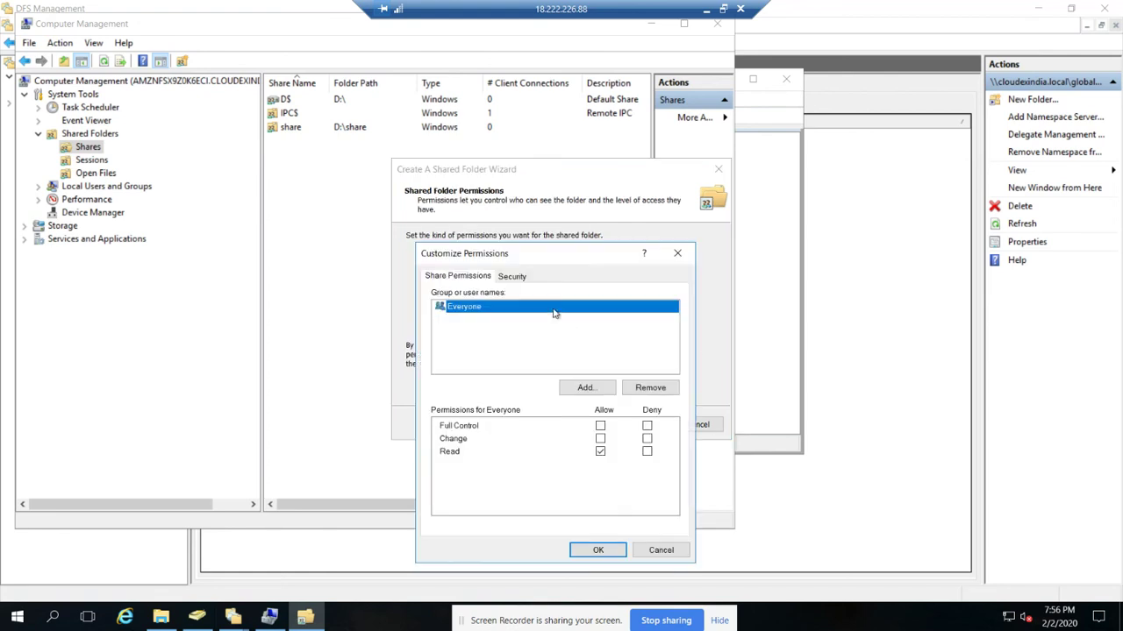
{"action": "left_click", "coordinate": [600, 426]}
{"action": "left_click", "coordinate": [599, 552]}
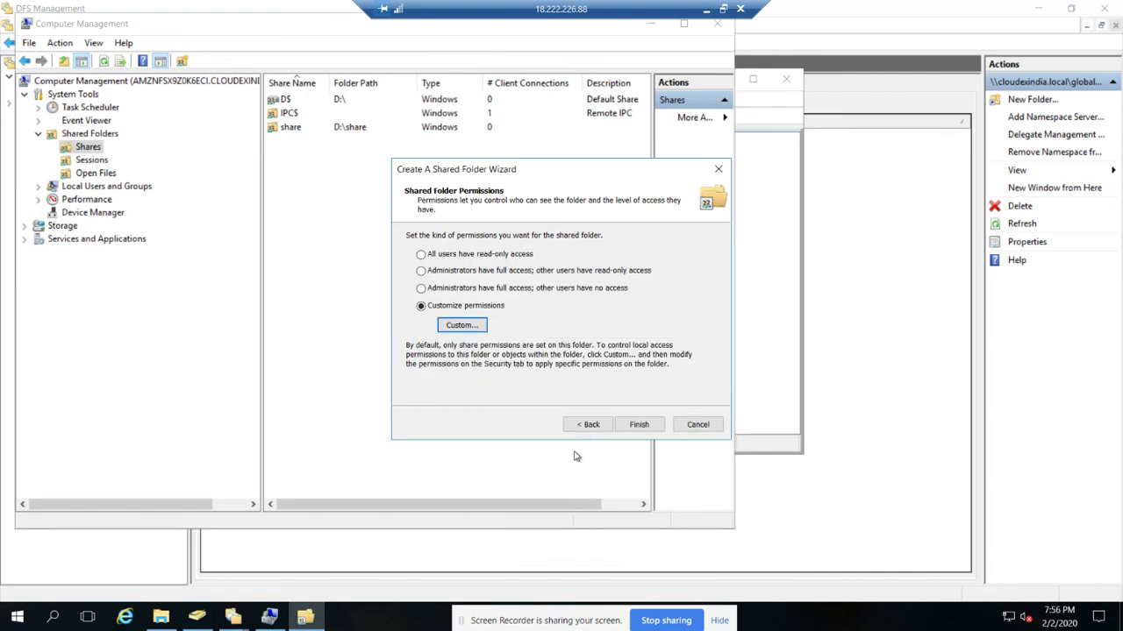
{"action": "left_click", "coordinate": [637, 425]}
{"action": "left_click", "coordinate": [638, 426]}
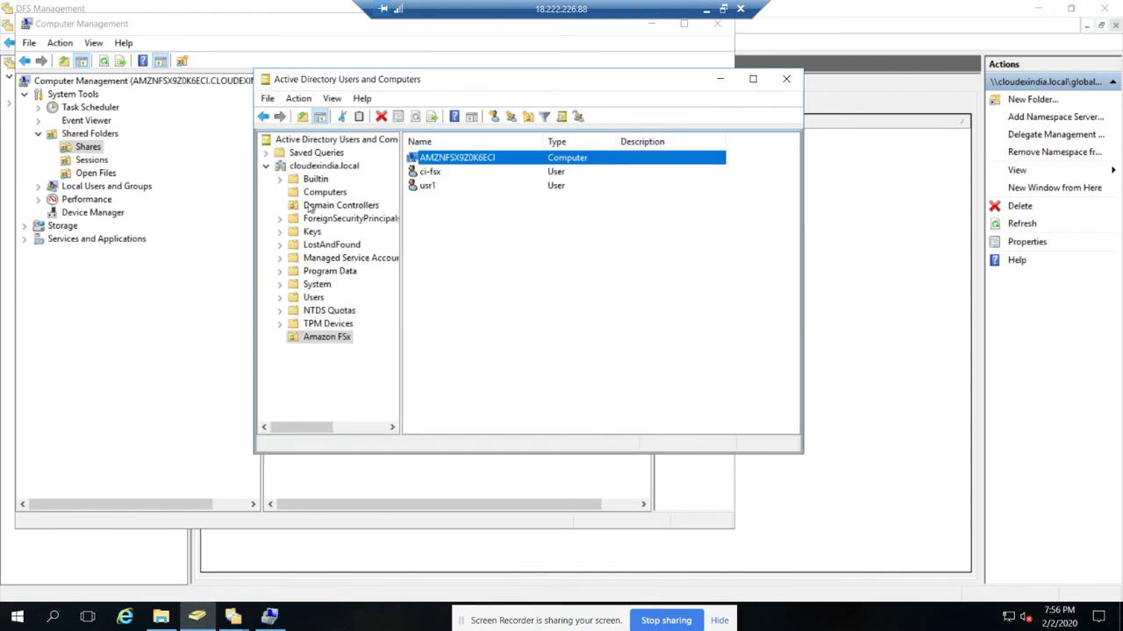
Minimize Active Directory Users and Computers and open the D$ share to view its folders
{"action": "left_click", "coordinate": [719, 79]}
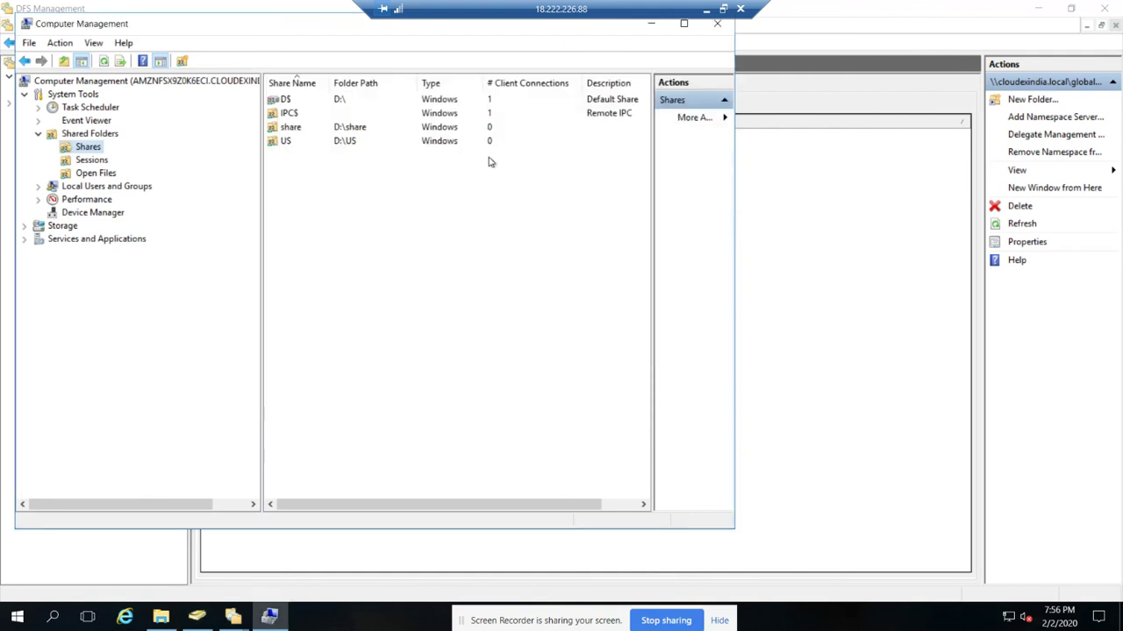
{"action": "left_click", "coordinate": [289, 145]}
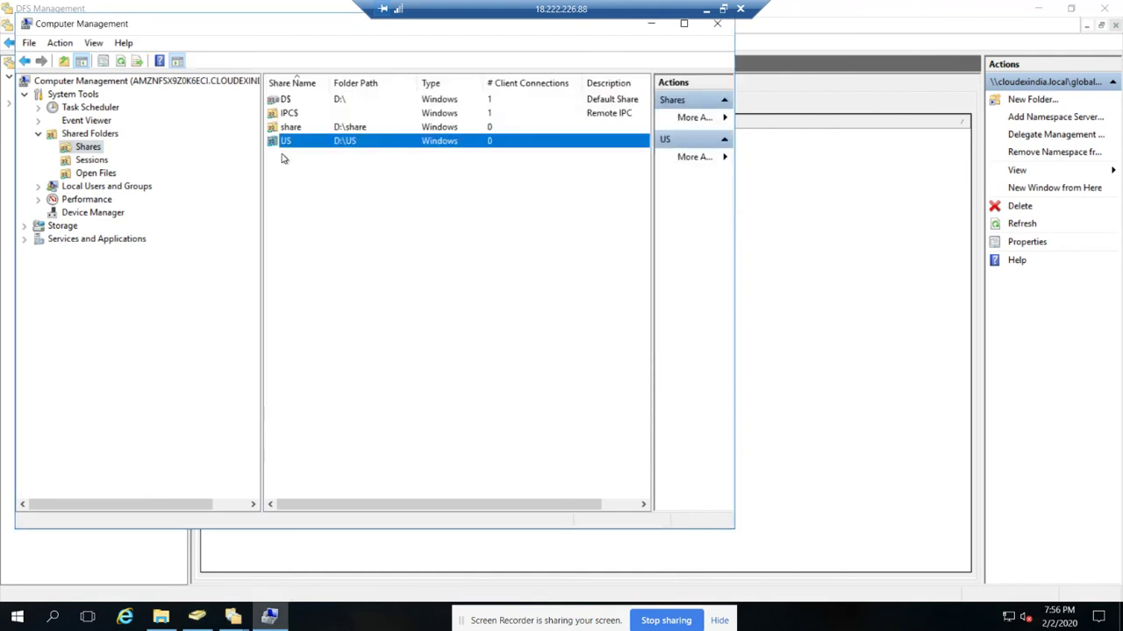
{"action": "left_click", "coordinate": [283, 101]}
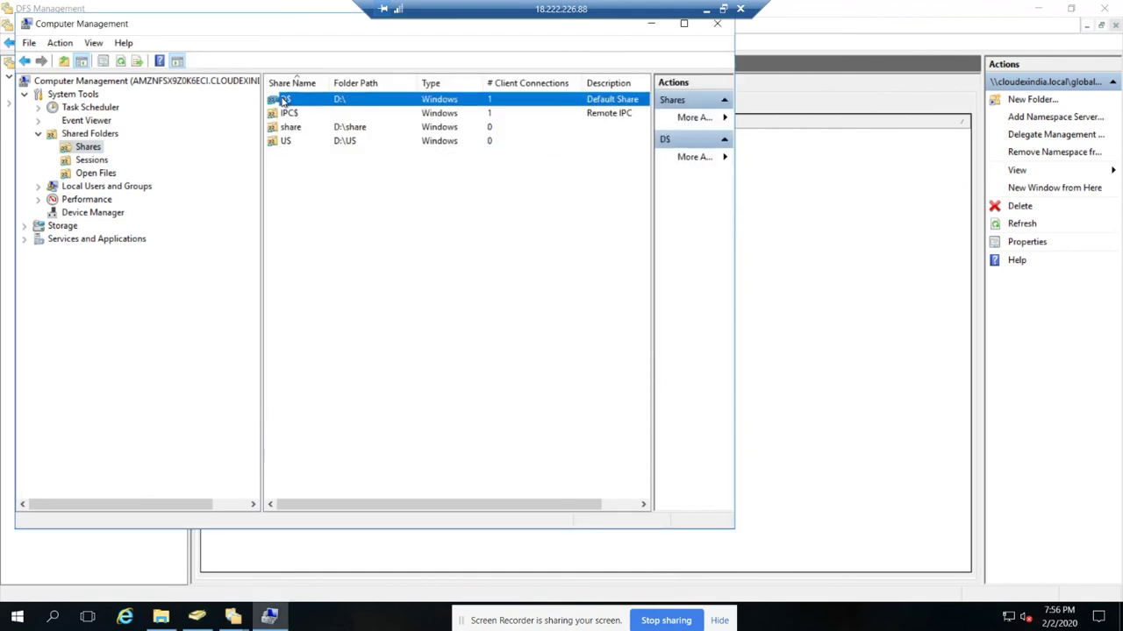
{"action": "right_click", "coordinate": [283, 101]}
{"action": "left_click", "coordinate": [345, 111]}
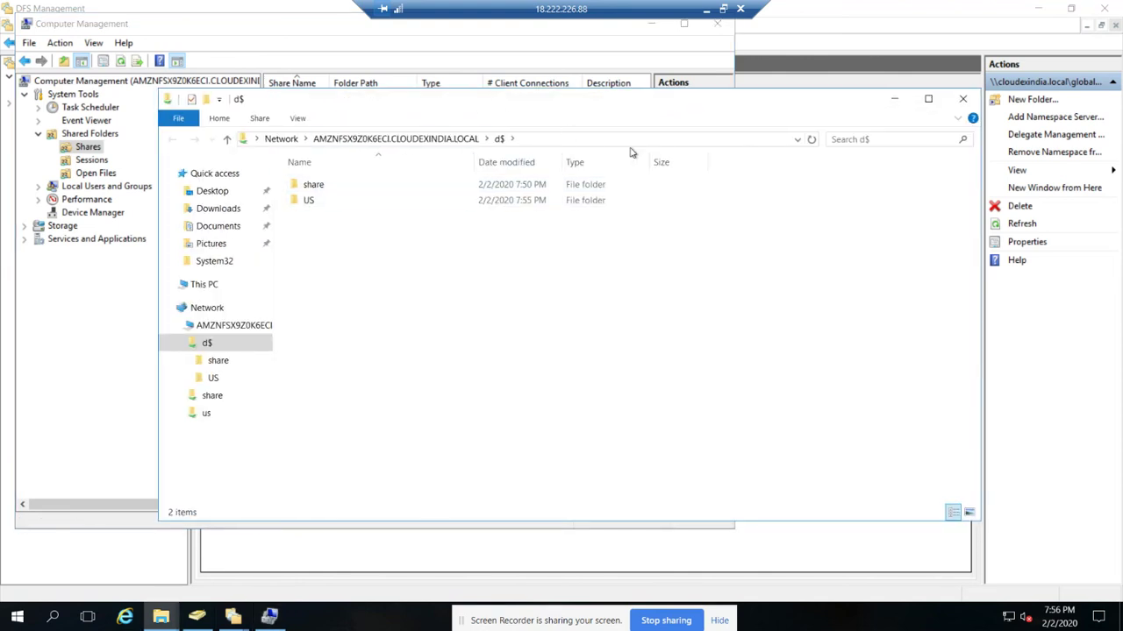
{"action": "left_click", "coordinate": [333, 216]}
Start another new share under the d$ root and submit D:\IN as its folder path
{"action": "right_click", "coordinate": [289, 193]}
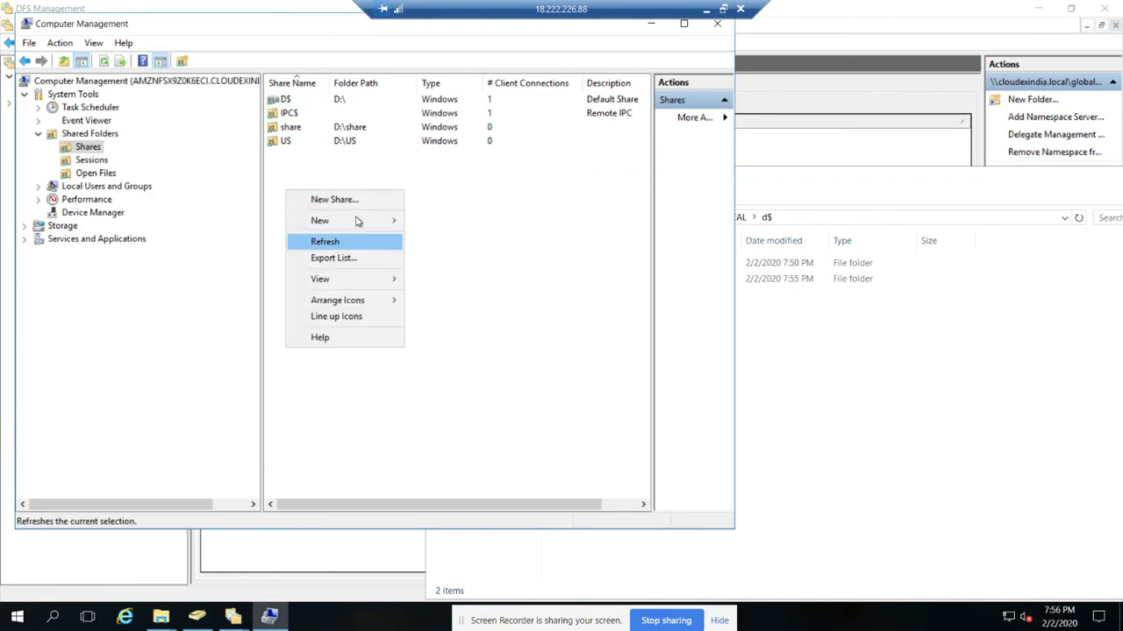
{"action": "mouse_move", "coordinate": [365, 222]}
{"action": "left_click", "coordinate": [457, 223]}
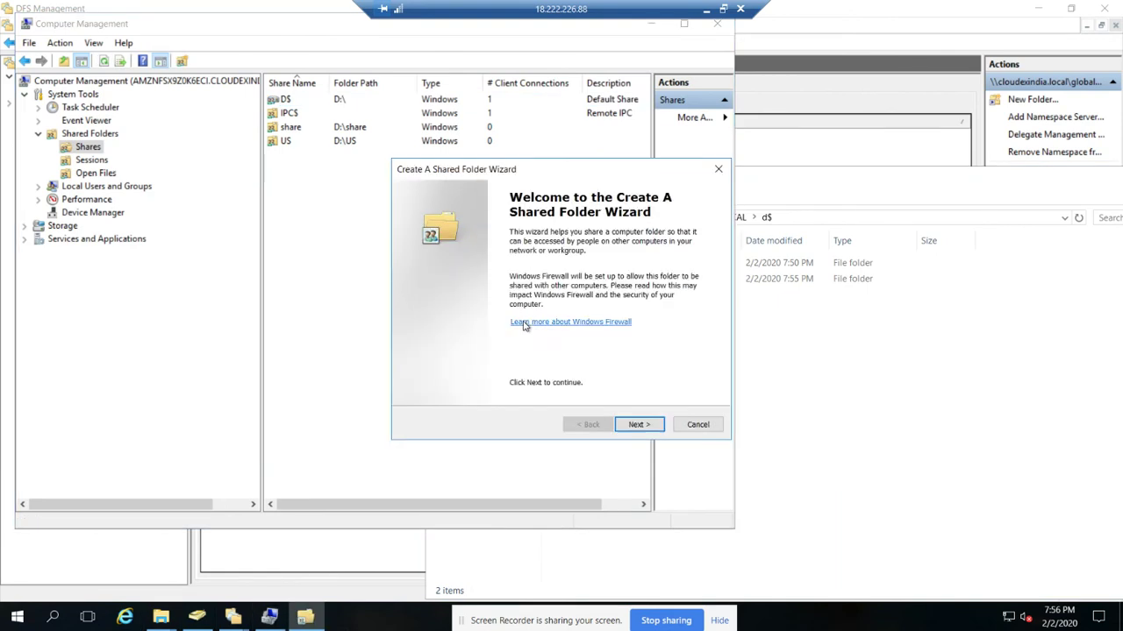
{"action": "left_click", "coordinate": [639, 424]}
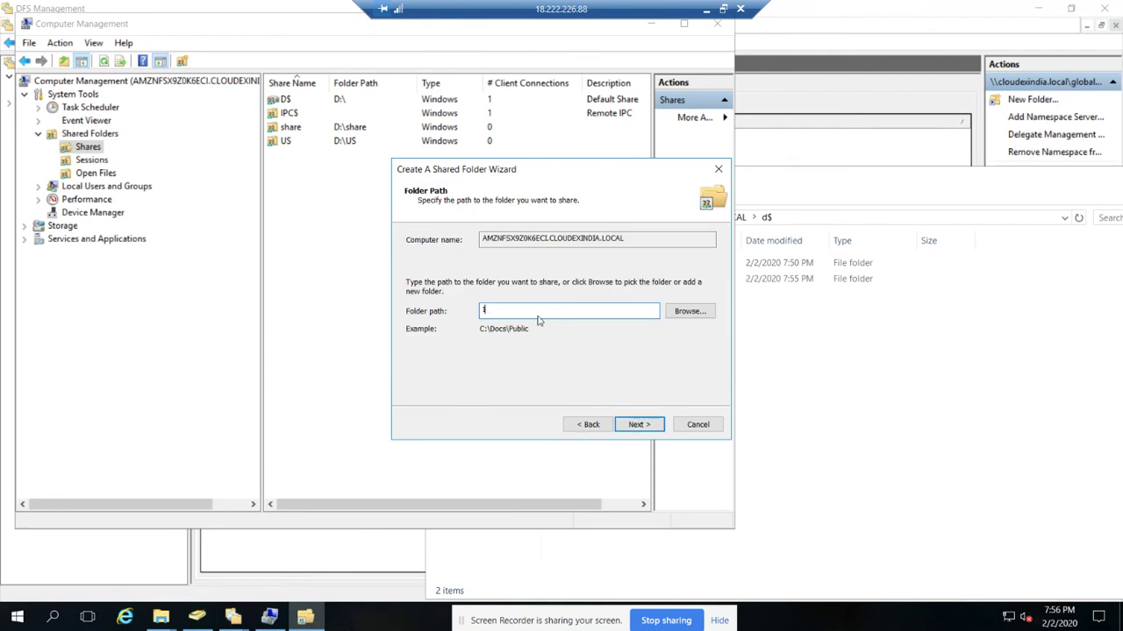
{"action": "left_click", "coordinate": [690, 311]}
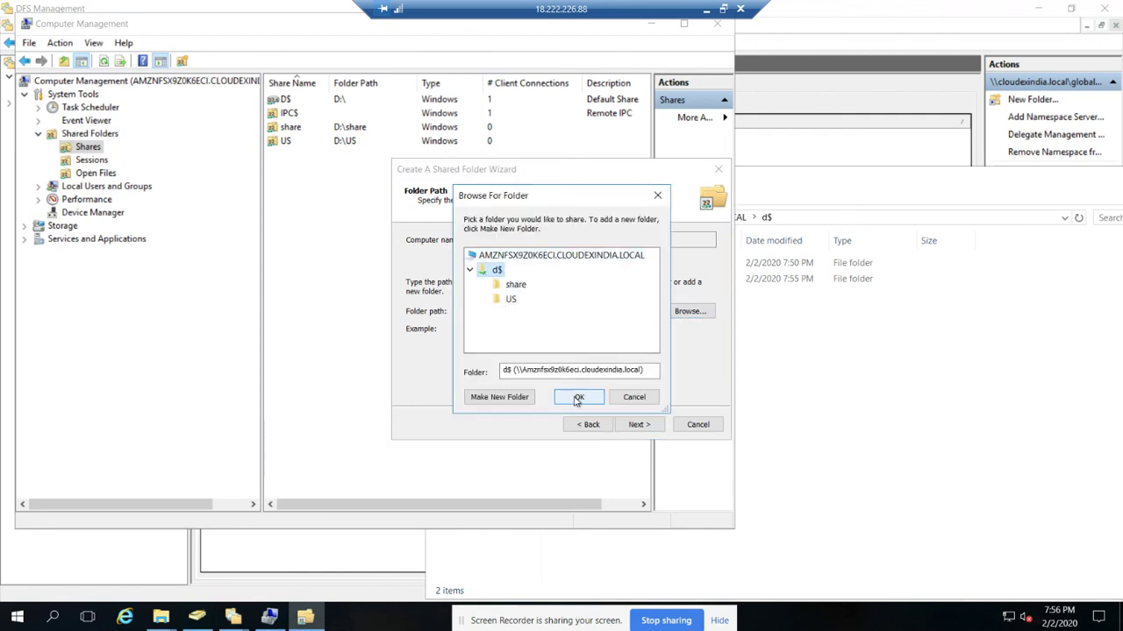
{"action": "left_click", "coordinate": [576, 397]}
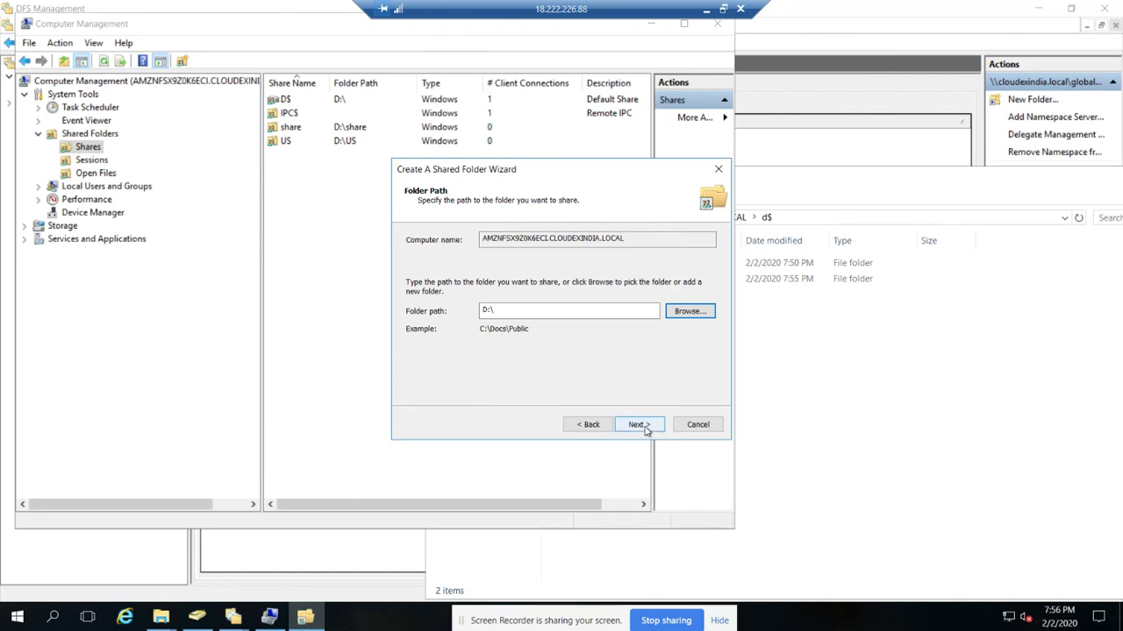
{"action": "left_click", "coordinate": [580, 313]}
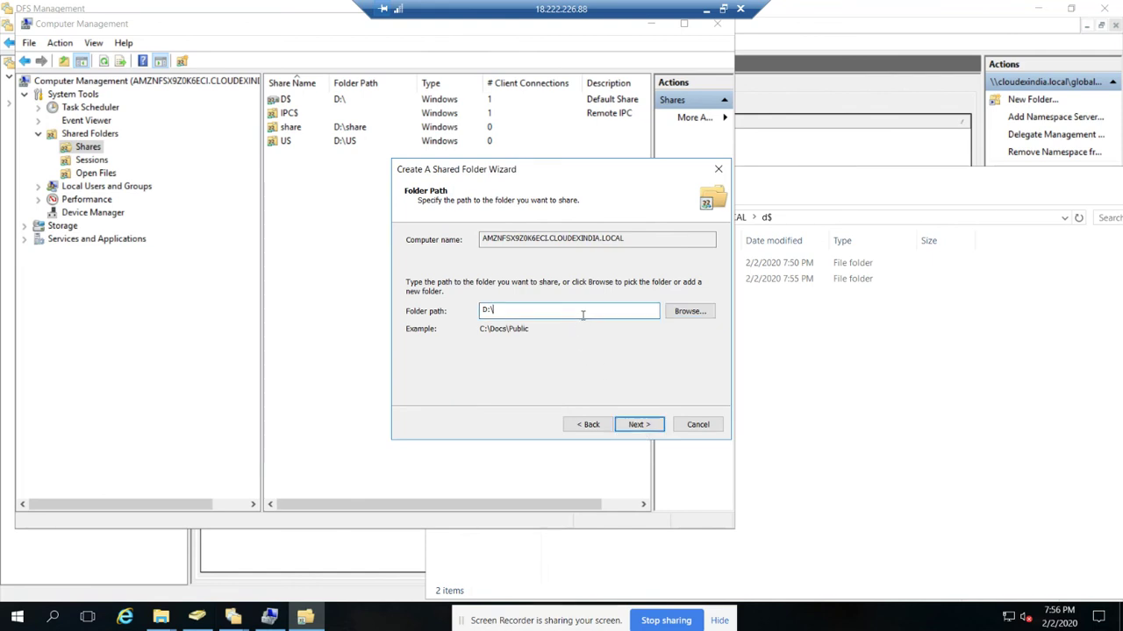
{"action": "left_click", "coordinate": [636, 424]}
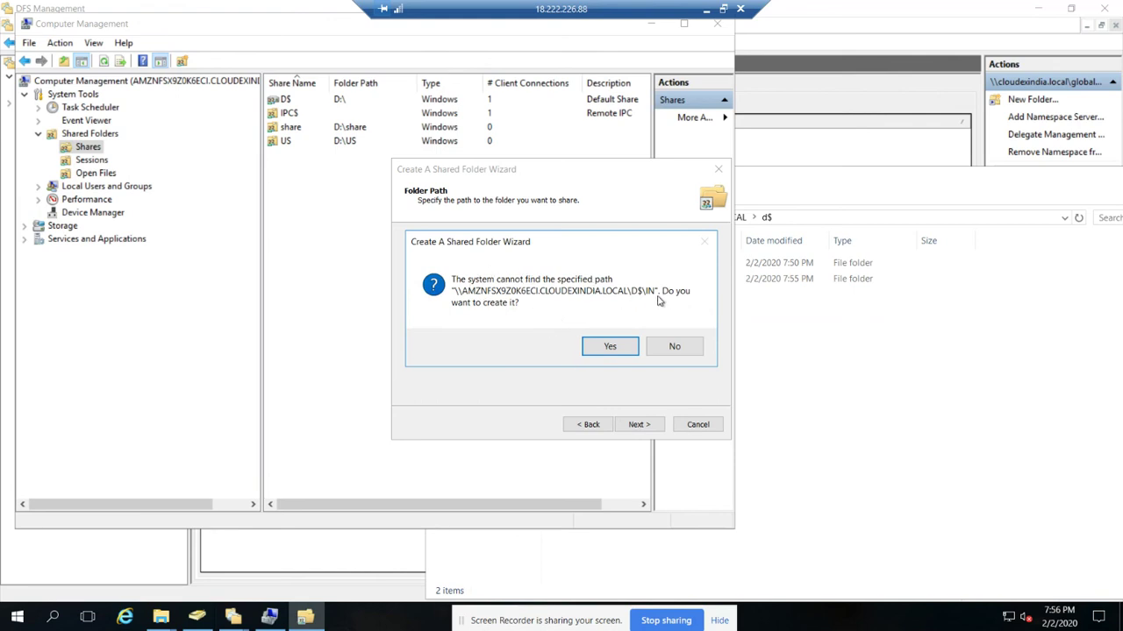
Move the d$ folder window clear of the wizard and agree to create the missing IN folder
{"action": "left_click", "coordinate": [833, 364]}
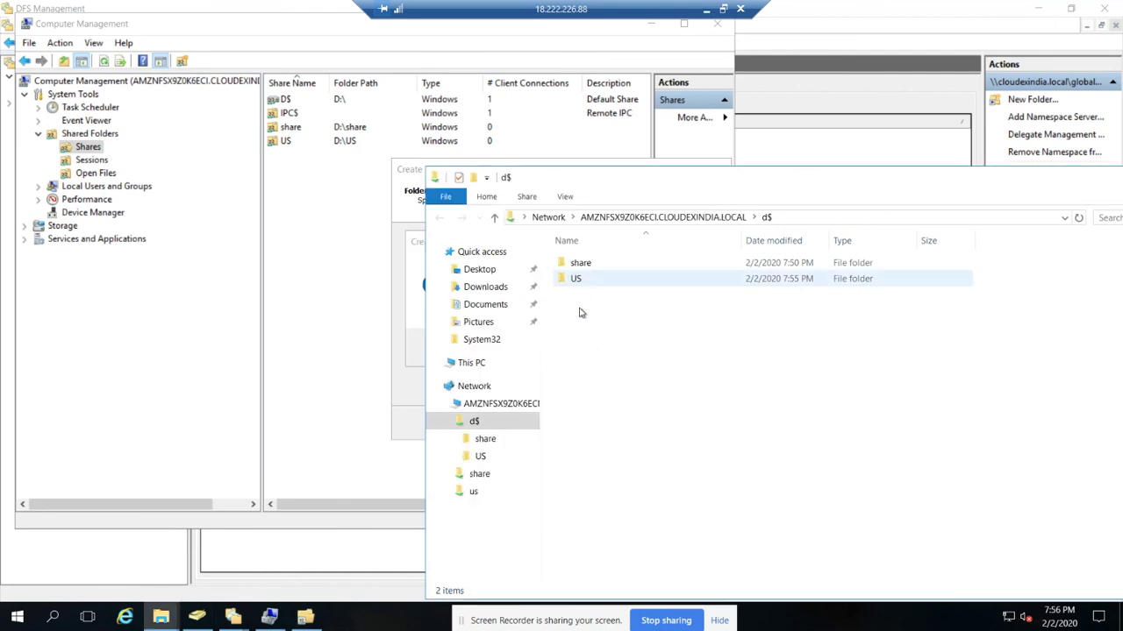
{"action": "left_click_drag", "start_coordinate": [726, 188], "coordinate": [927, 144]}
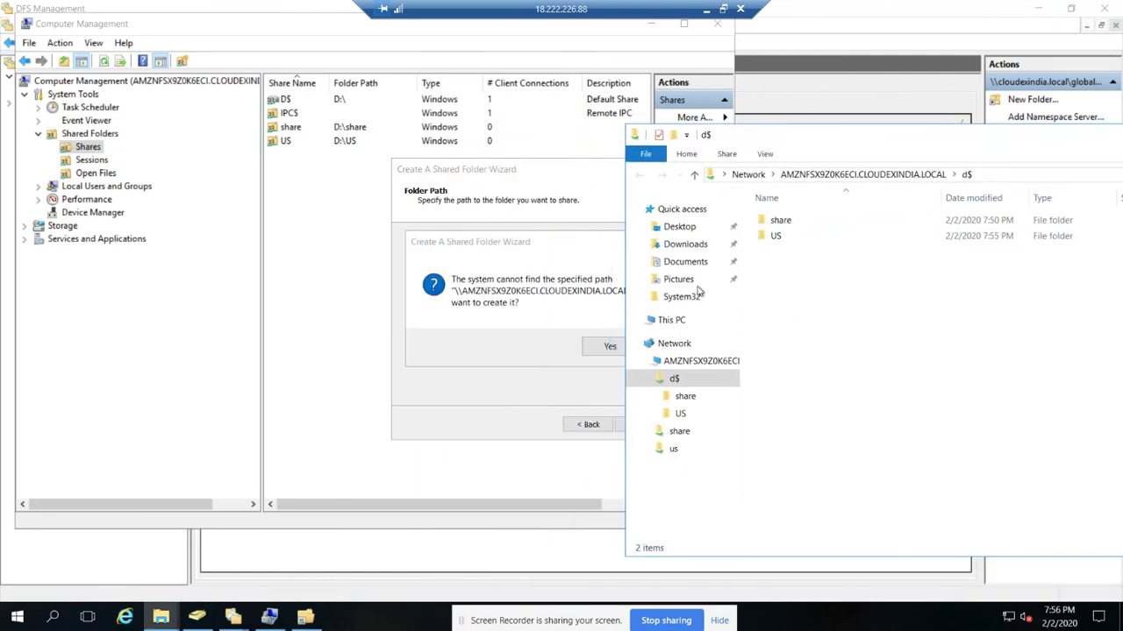
{"action": "left_click", "coordinate": [574, 290]}
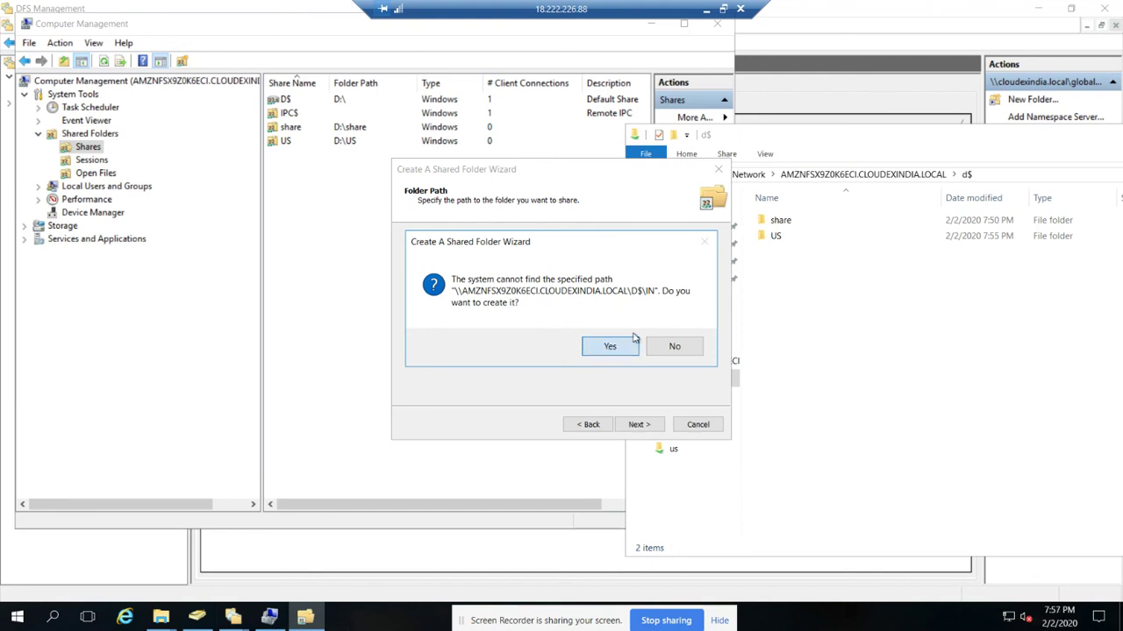
{"action": "left_click", "coordinate": [608, 347]}
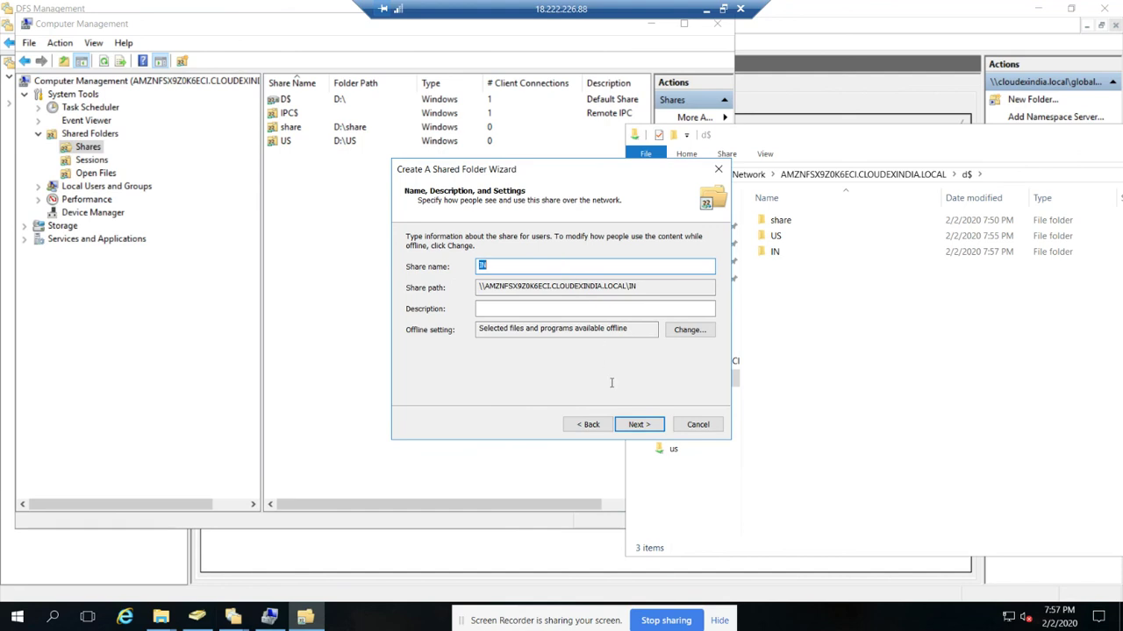
Keep the share name IN, customize its permissions to allow Everyone Full Control, and finish the wizard
{"action": "left_click", "coordinate": [640, 426]}
{"action": "left_click", "coordinate": [439, 307]}
{"action": "left_click", "coordinate": [462, 326]}
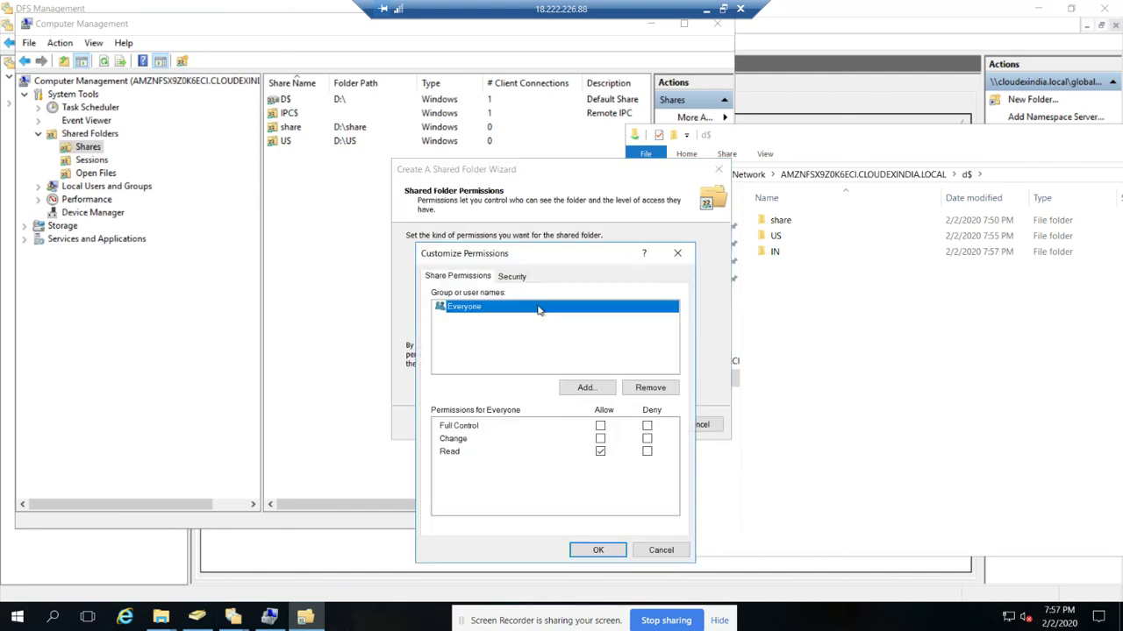
{"action": "left_click", "coordinate": [601, 437]}
{"action": "left_click", "coordinate": [601, 426]}
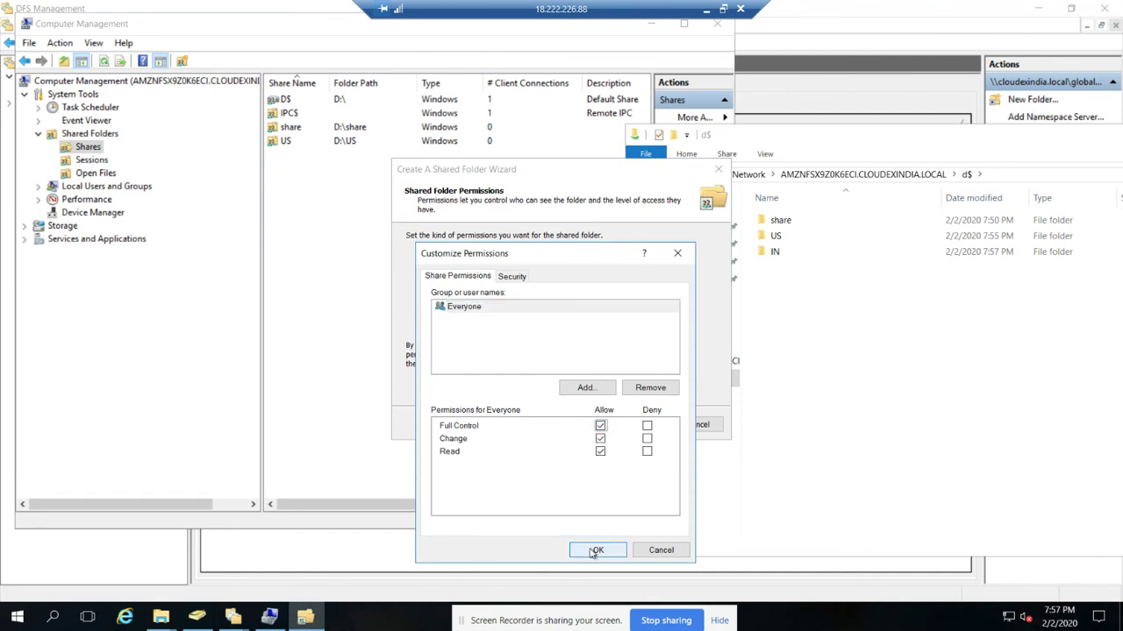
{"action": "left_click", "coordinate": [598, 550]}
{"action": "left_click", "coordinate": [636, 424]}
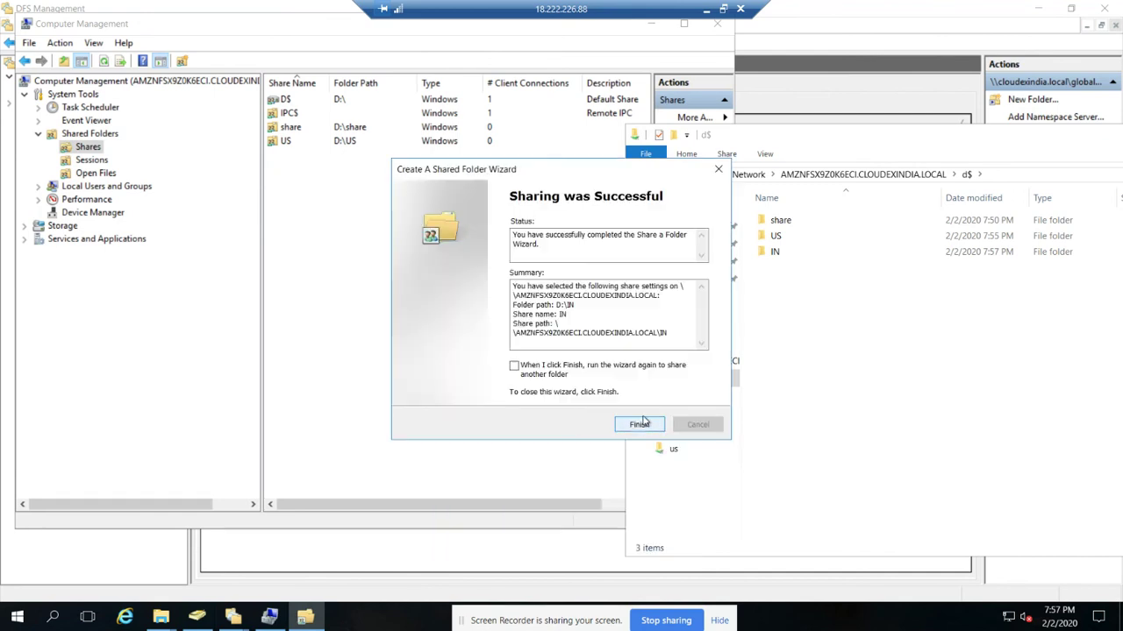
{"action": "left_click", "coordinate": [631, 424]}
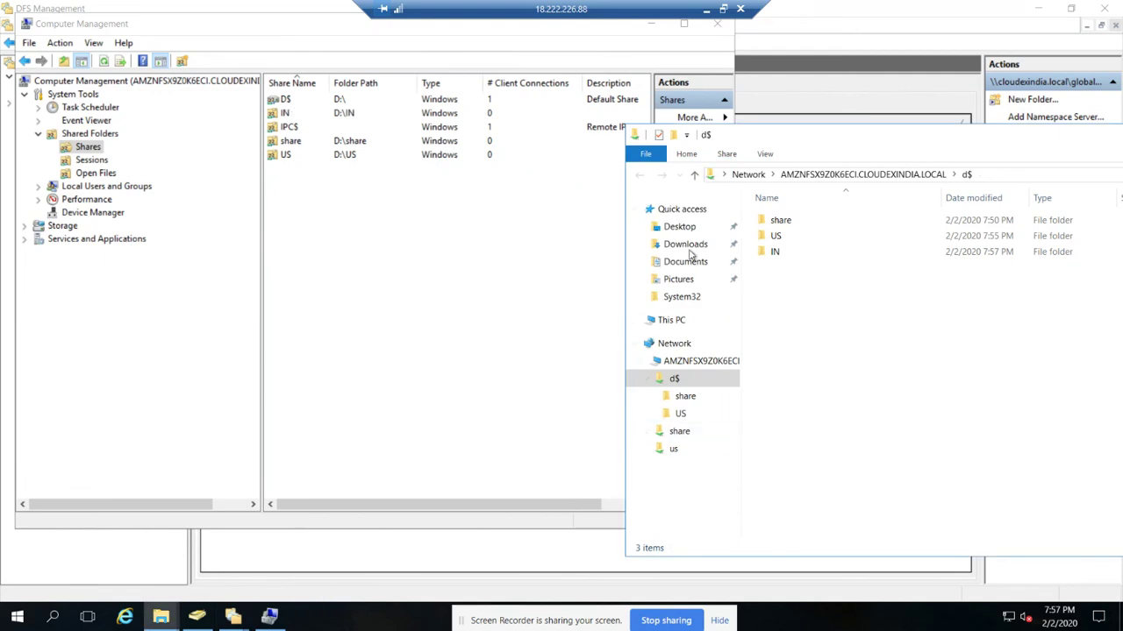
Create a new folder named CN in the d$ share
{"action": "right_click", "coordinate": [813, 293]}
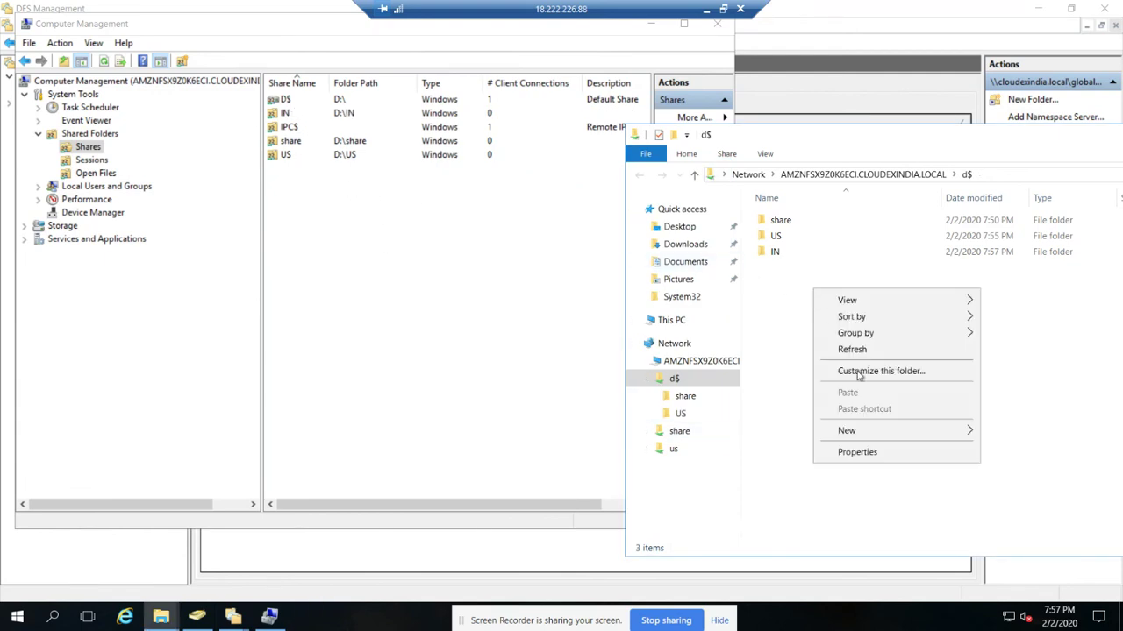
{"action": "mouse_move", "coordinate": [952, 432]}
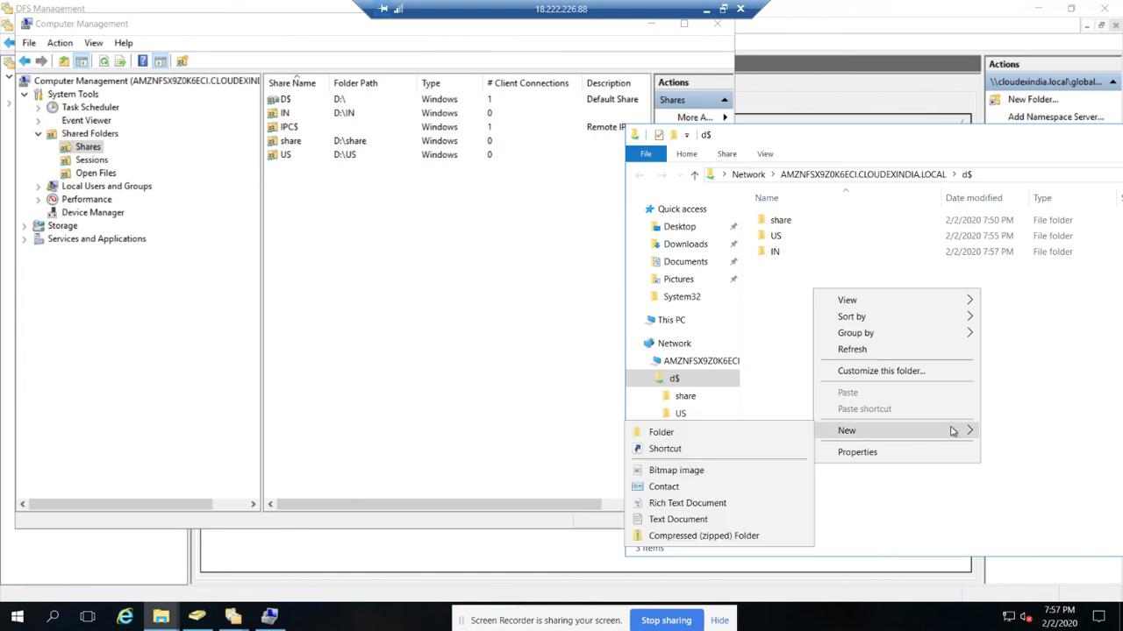
{"action": "left_click", "coordinate": [746, 432]}
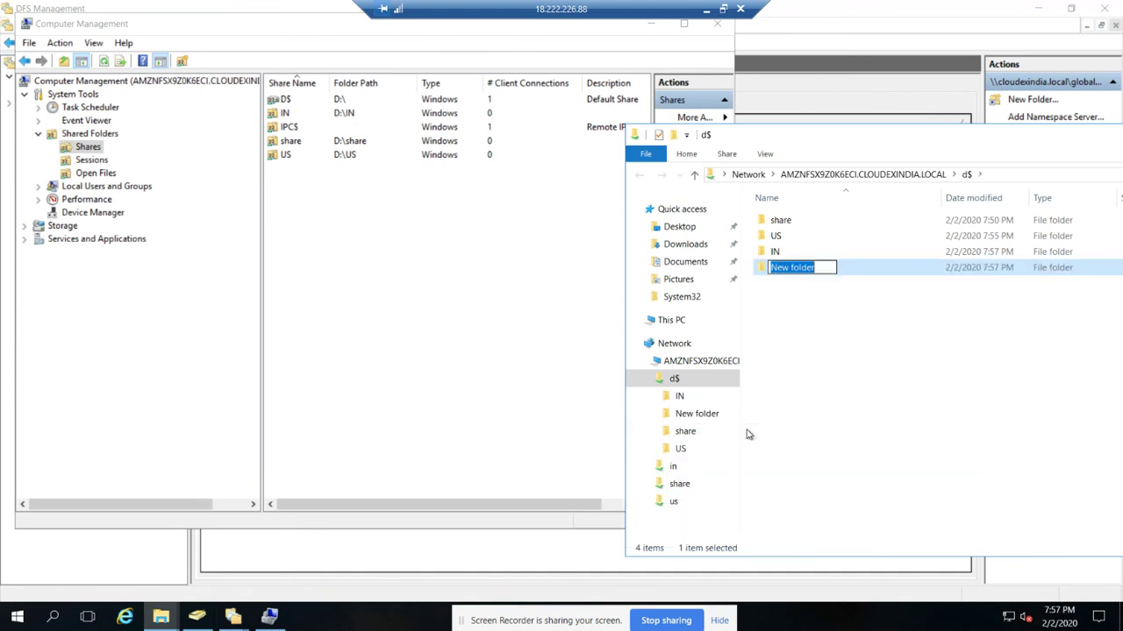
{"action": "type", "text": "CN"}
{"action": "key", "text": "Return"}
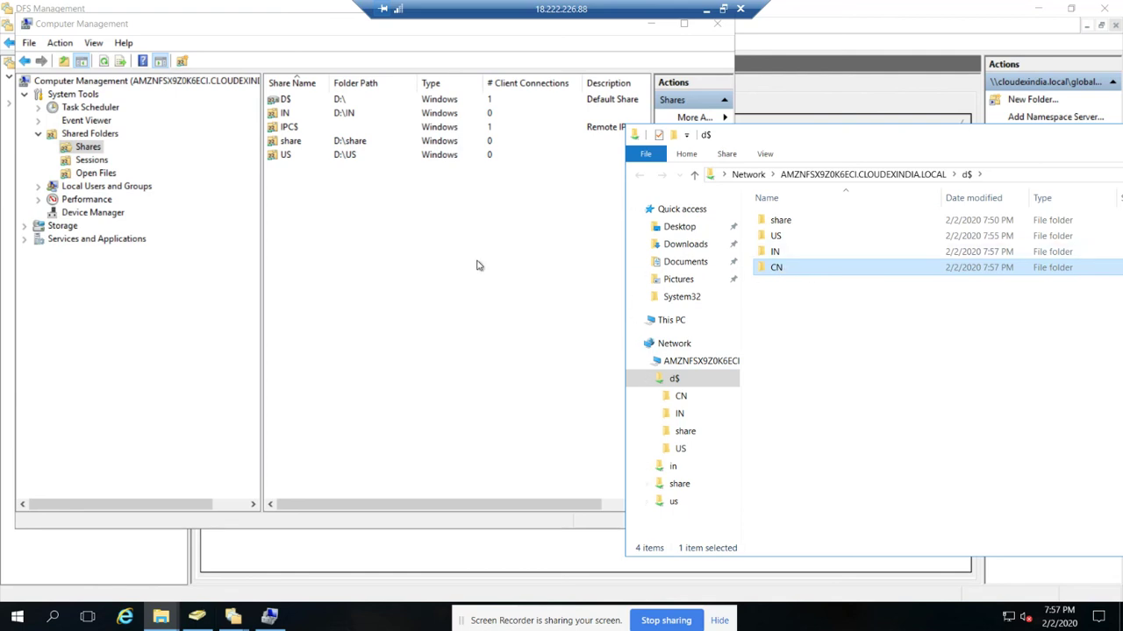
Start another new share in Computer Management and choose the CN folder under d$ as its folder path
{"action": "left_click", "coordinate": [384, 268]}
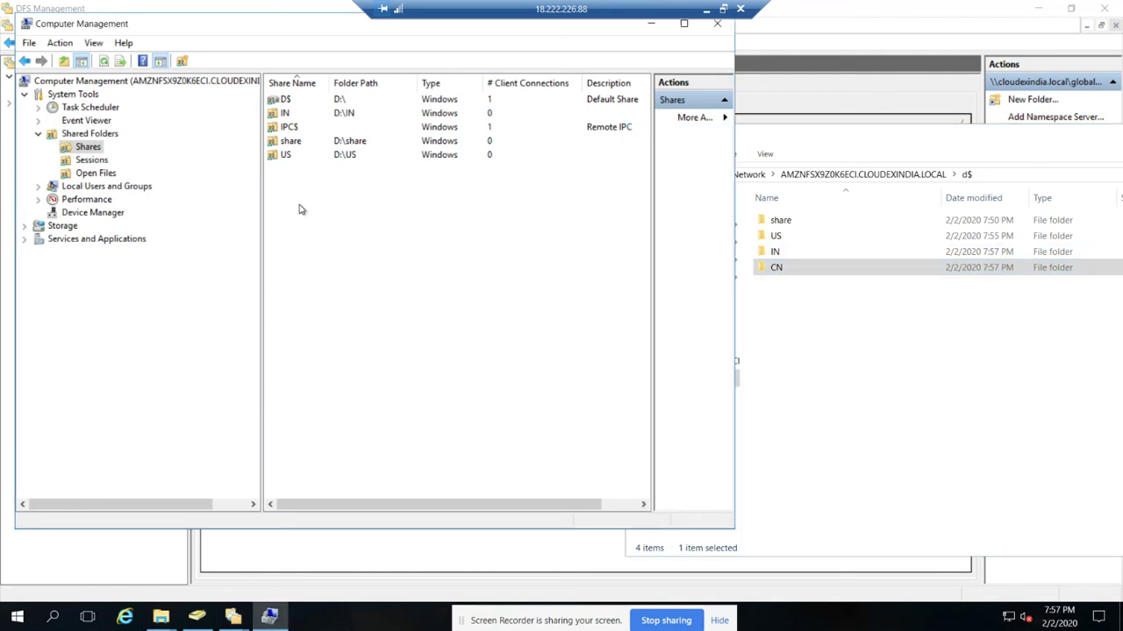
{"action": "right_click", "coordinate": [298, 209]}
{"action": "mouse_move", "coordinate": [373, 237]}
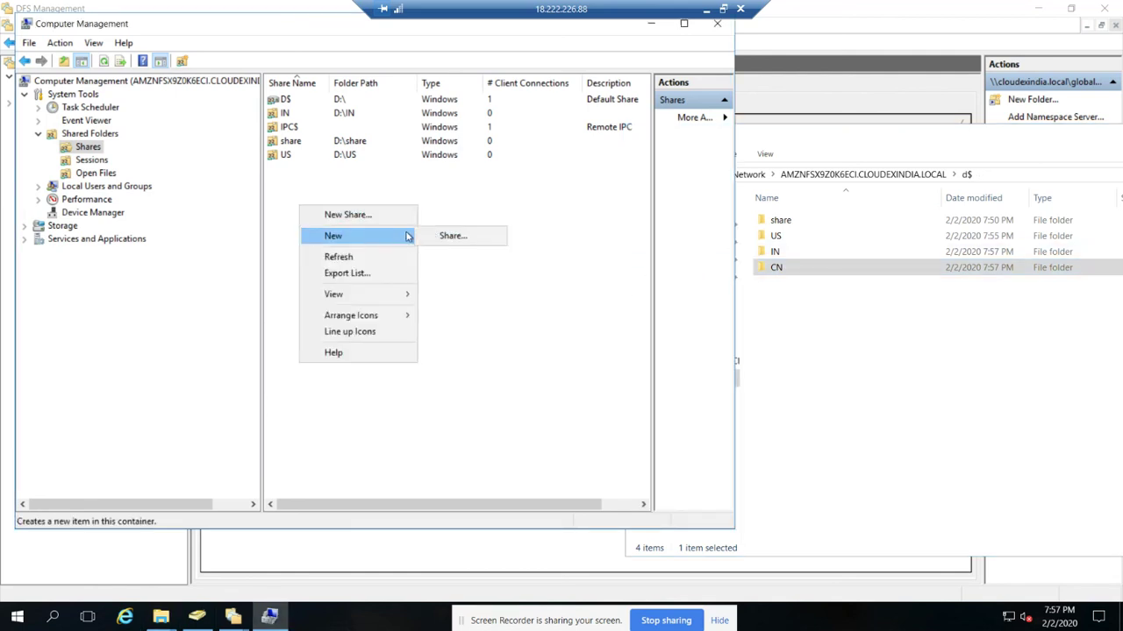
{"action": "left_click", "coordinate": [456, 240]}
{"action": "left_click", "coordinate": [638, 424]}
{"action": "left_click", "coordinate": [684, 311]}
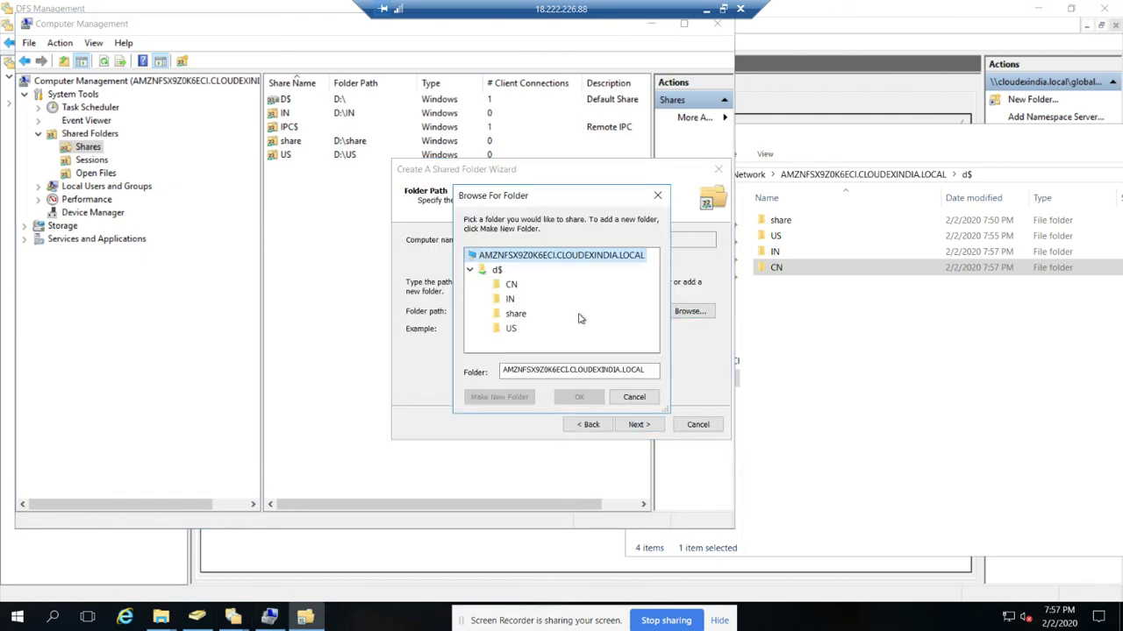
{"action": "left_click", "coordinate": [496, 270]}
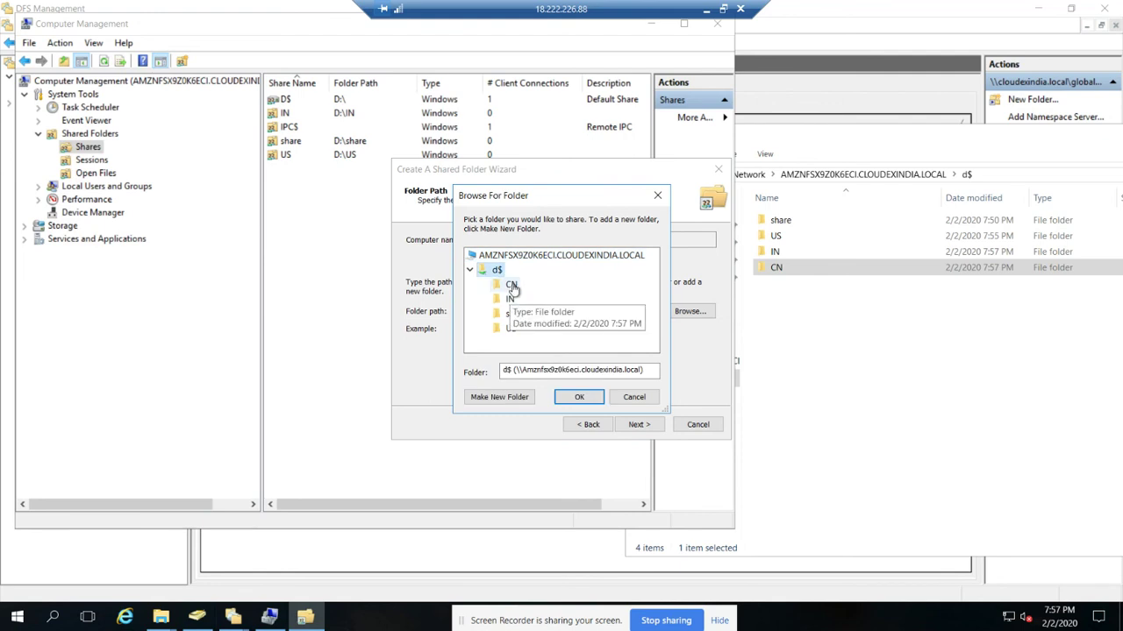
{"action": "left_click", "coordinate": [512, 286]}
{"action": "left_click", "coordinate": [579, 397]}
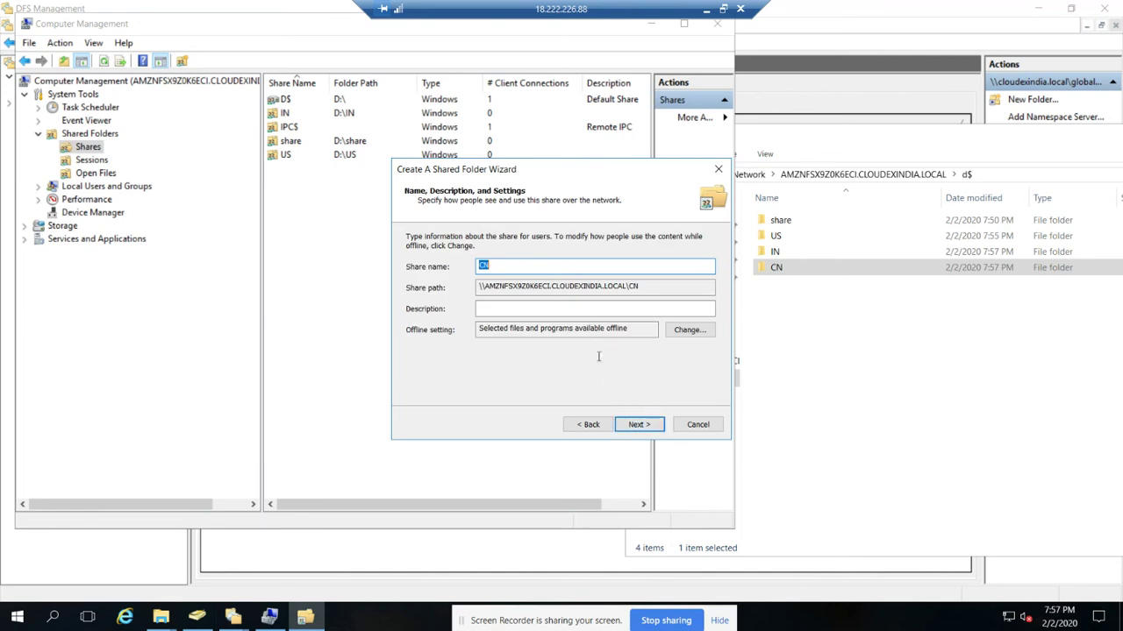
Keep the share name CN, customize its permissions to allow Everyone Full Control, and finish the wizard
{"action": "left_click", "coordinate": [637, 425]}
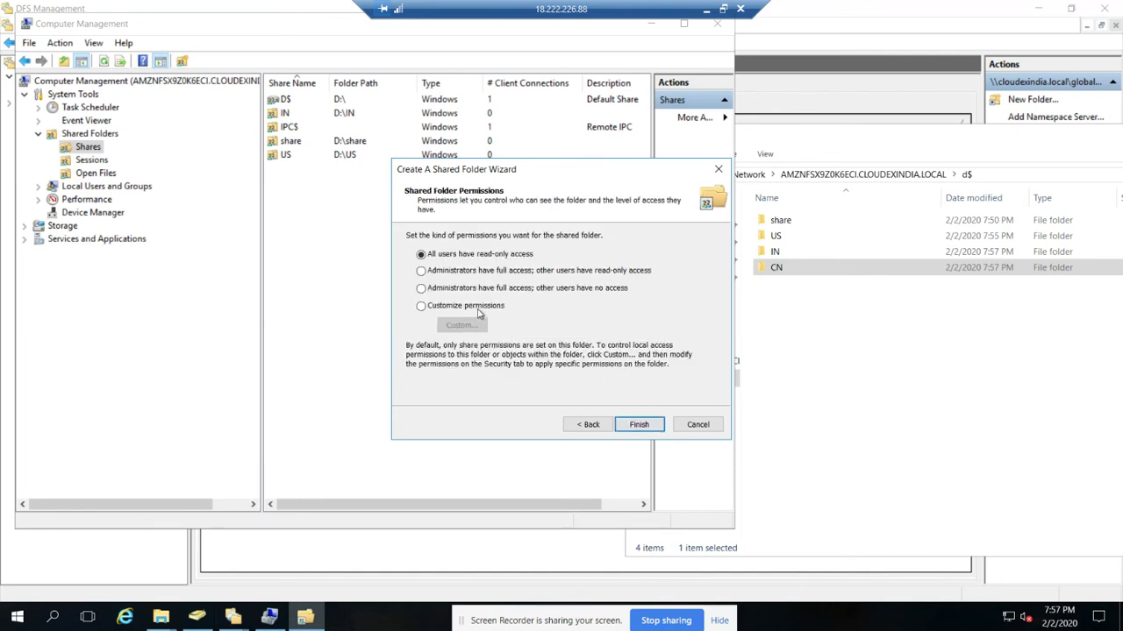
{"action": "left_click", "coordinate": [421, 305]}
{"action": "left_click", "coordinate": [461, 326]}
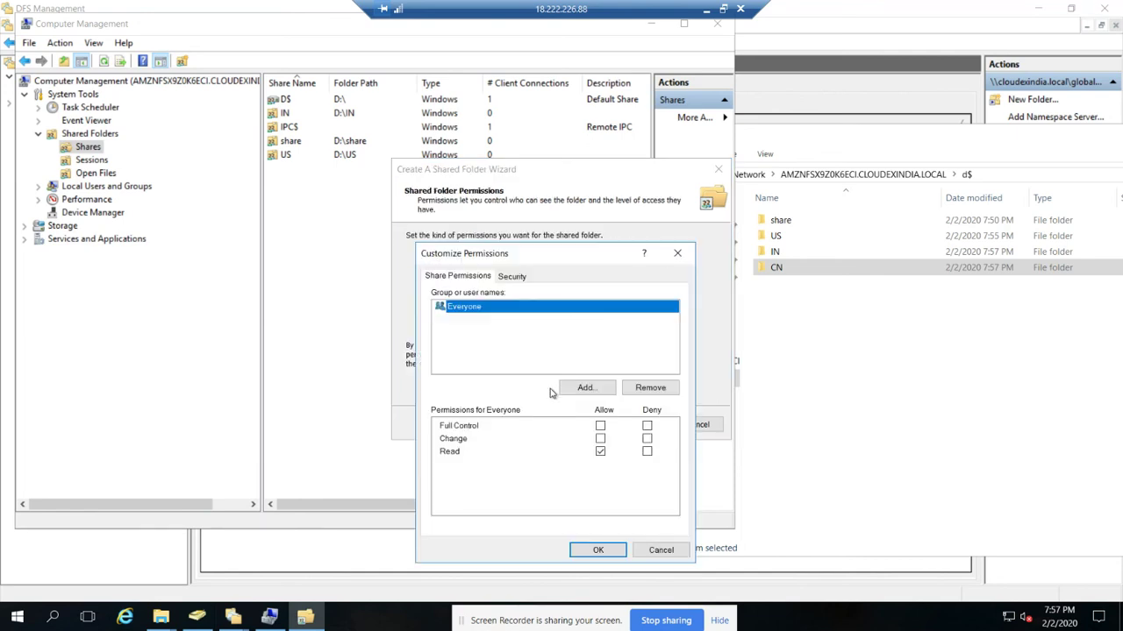
{"action": "left_click", "coordinate": [600, 426]}
{"action": "left_click", "coordinate": [598, 550]}
{"action": "left_click", "coordinate": [640, 425]}
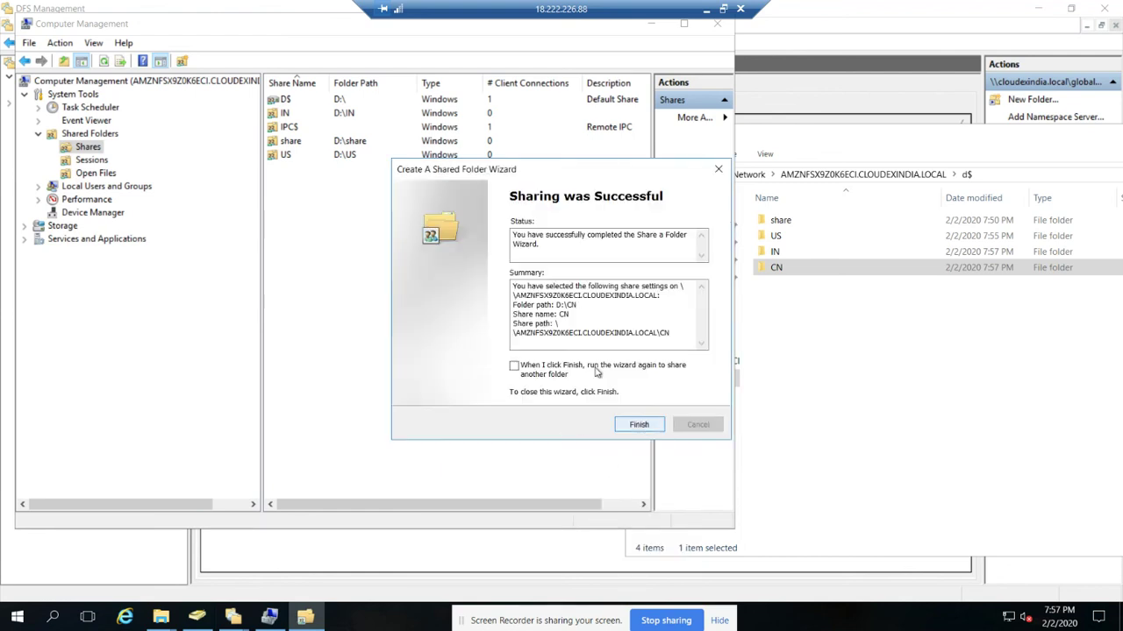
{"action": "left_click", "coordinate": [640, 426]}
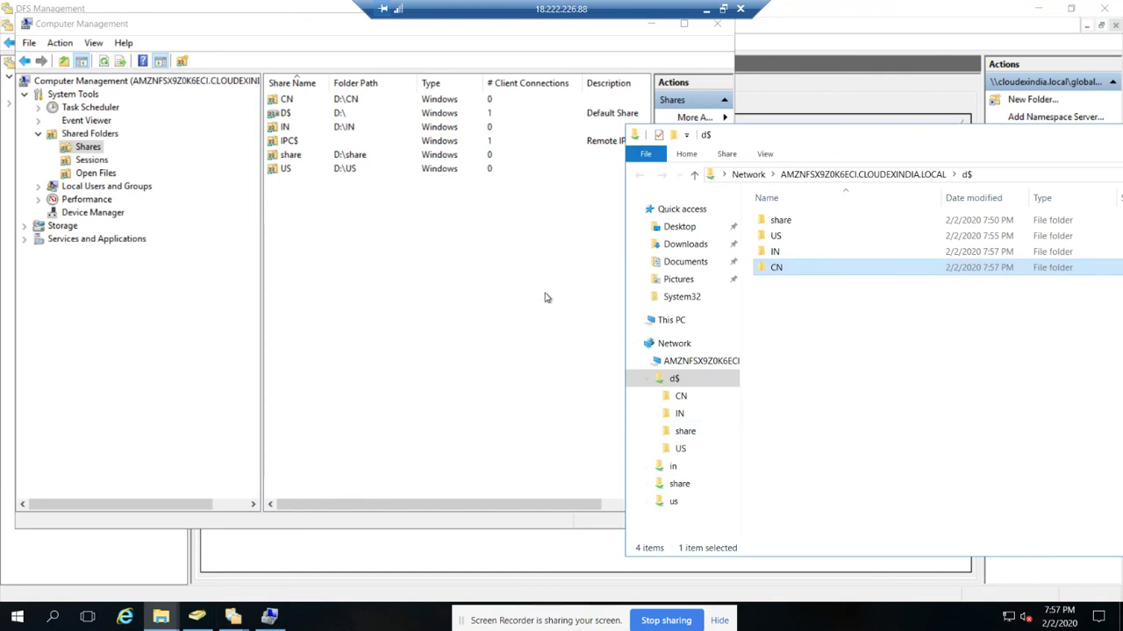
Review the CN, IN and US entries in the list of shares
{"action": "left_click", "coordinate": [831, 342]}
{"action": "left_click", "coordinate": [421, 256]}
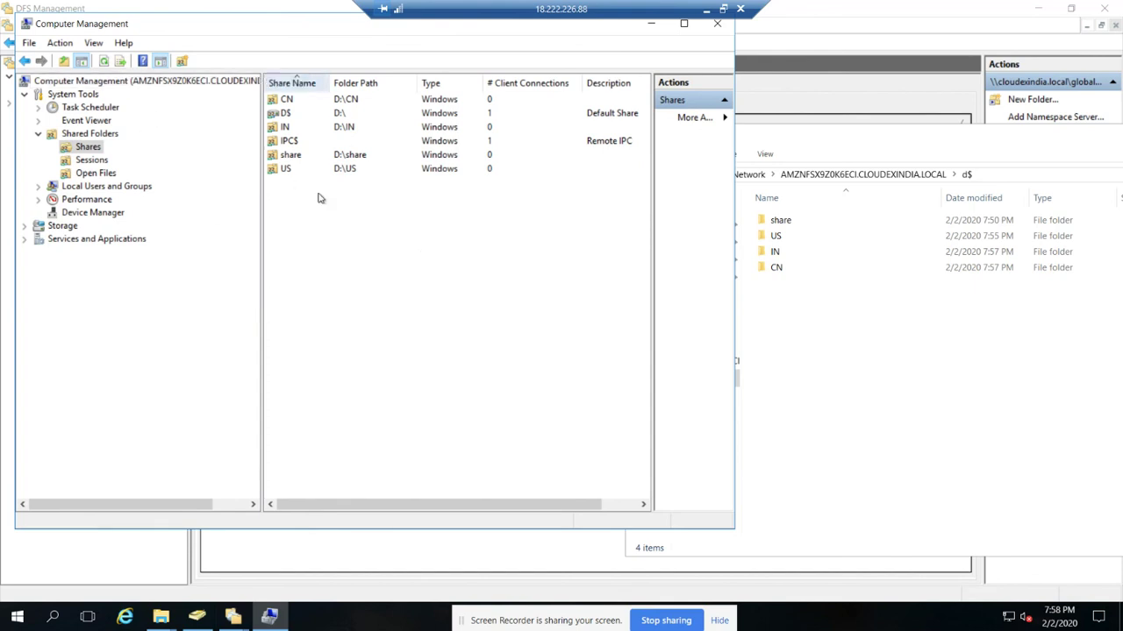
{"action": "left_click", "coordinate": [297, 103]}
{"action": "left_click", "coordinate": [284, 129]}
{"action": "left_click", "coordinate": [292, 171]}
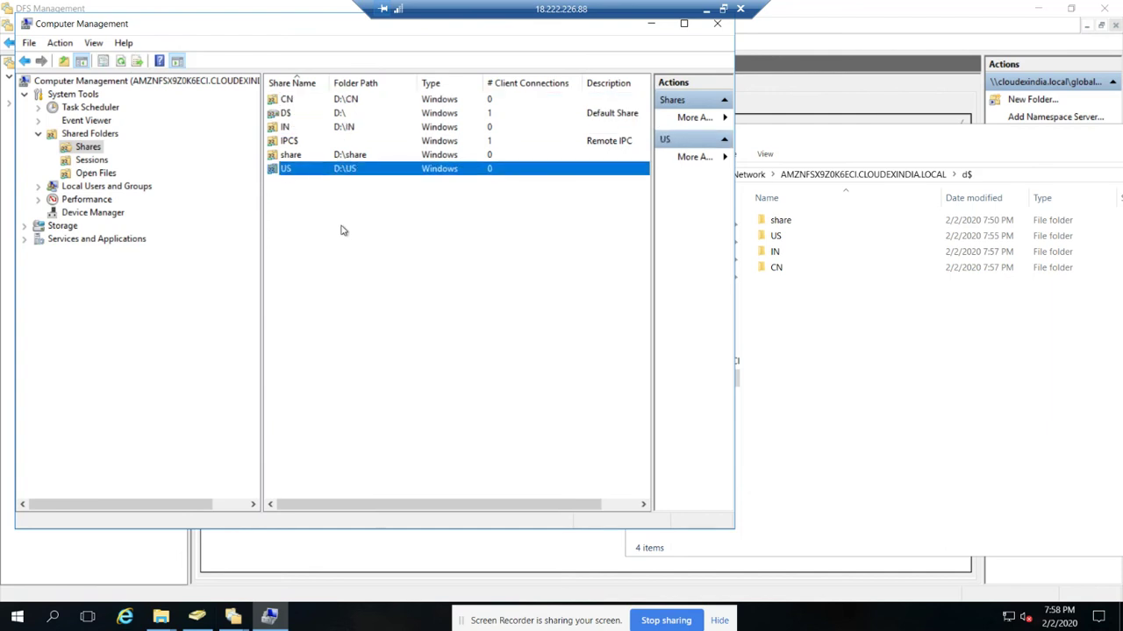
{"action": "left_click", "coordinate": [343, 238]}
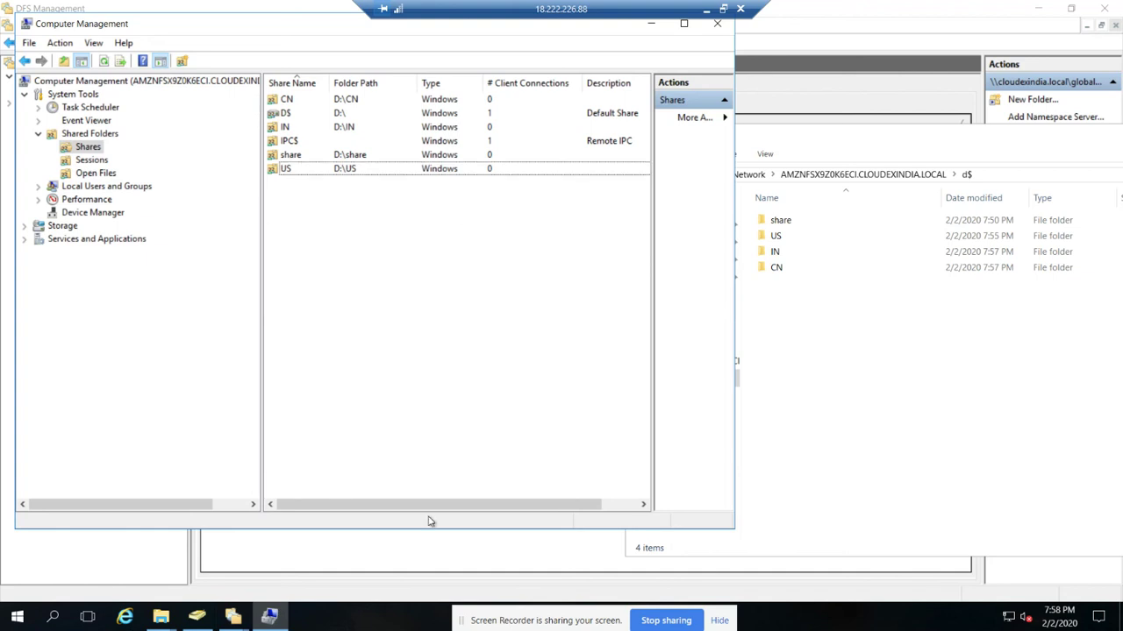
Open Notepad, paste the file system's DNS name, complete it as \\amznfsx9z0k6eci.cloudexindia.local\ and copy that path
{"action": "key", "text": "super+r"}
{"action": "type", "text": "notepad"}
{"action": "key", "text": "Down"}
{"action": "key", "text": "Return"}
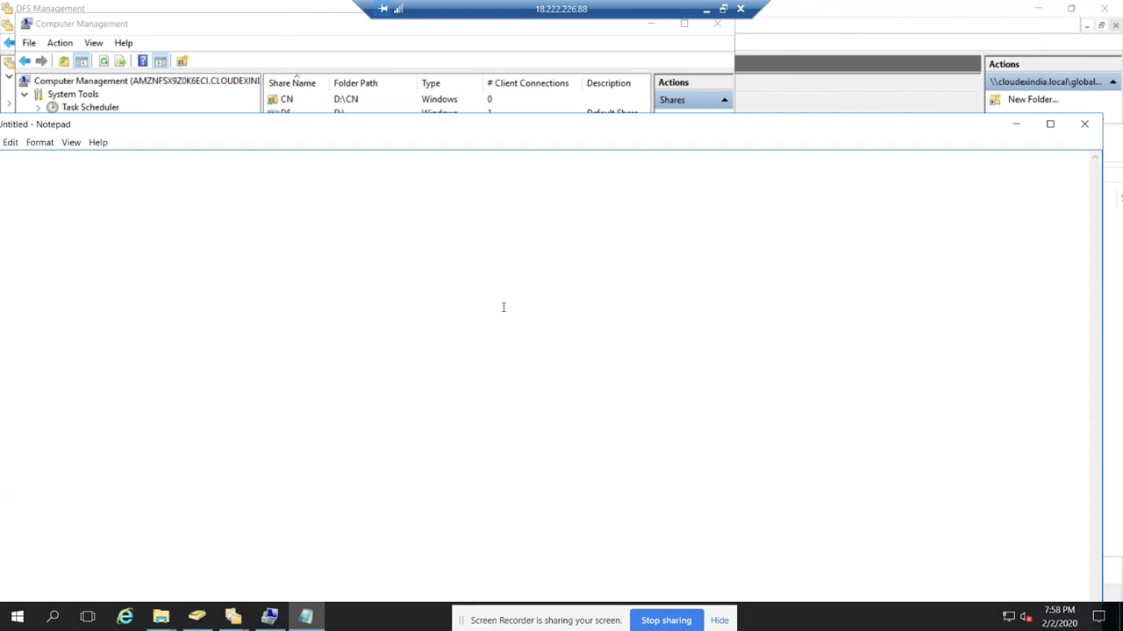
{"action": "key", "text": "ctrl+v"}
{"action": "left_click_drag", "start_coordinate": [408, 130], "coordinate": [605, 139]}
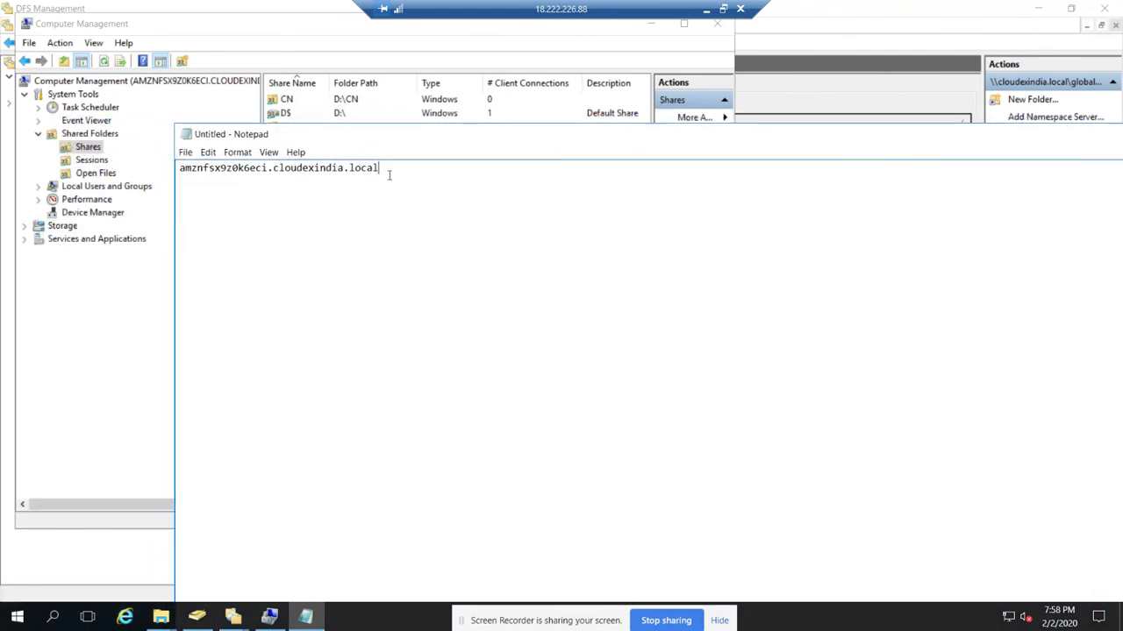
{"action": "type", "text": "\\\\"}
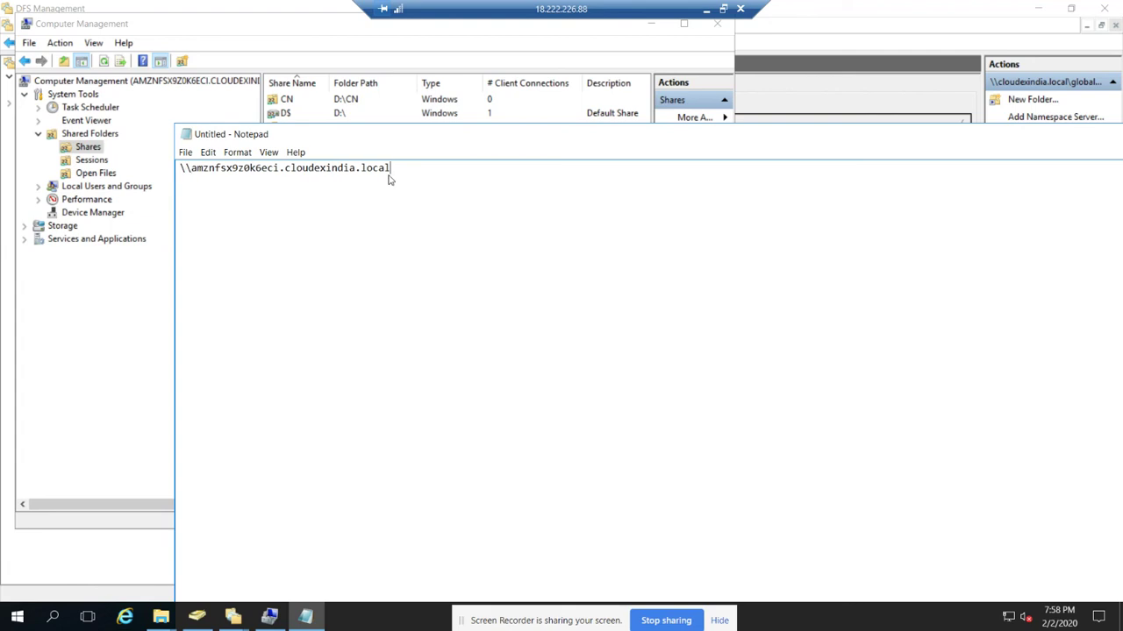
{"action": "key", "text": "ctrl+a"}
{"action": "key", "text": "ctrl+c"}
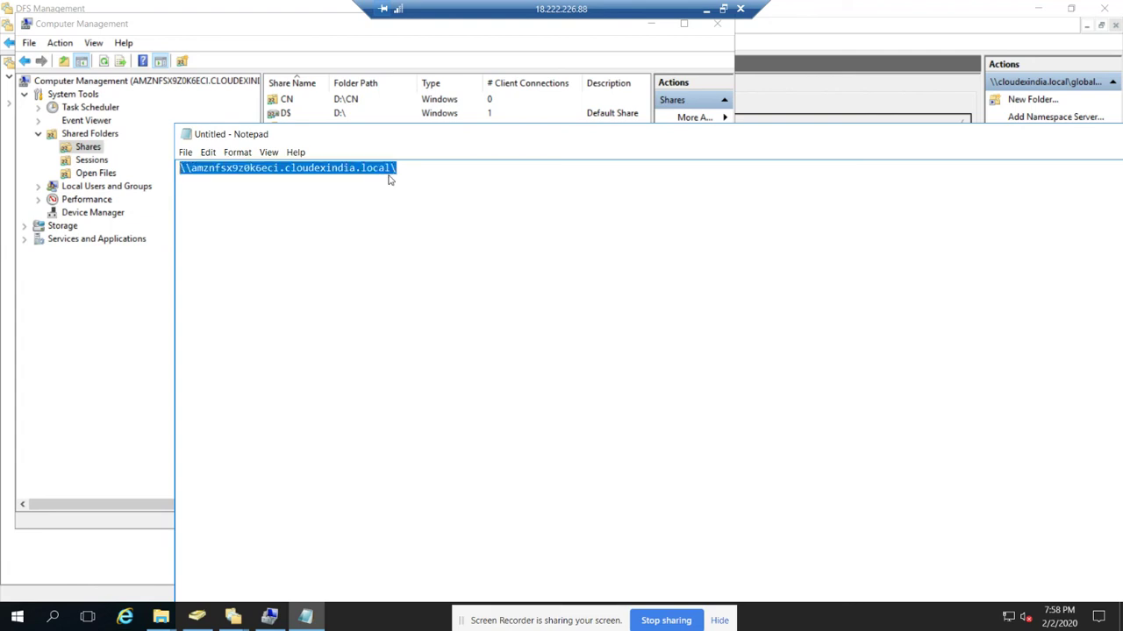
Switch to the client's remote desktop session at 18.219.171.226 and show it full screen
{"action": "left_click", "coordinate": [723, 10]}
{"action": "mouse_move", "coordinate": [414, 617]}
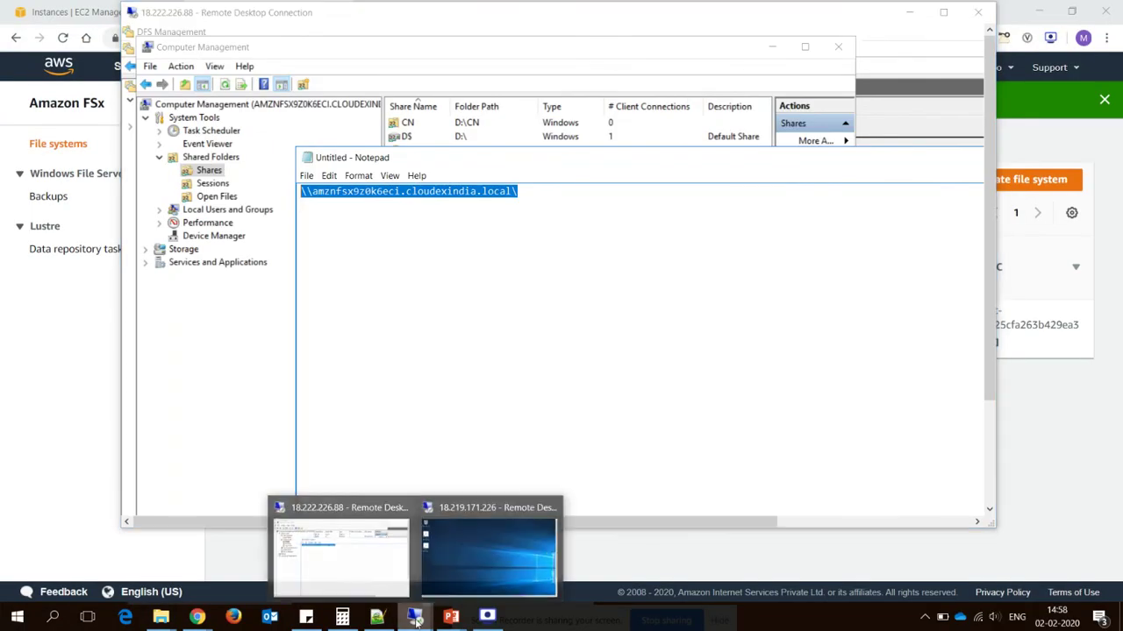
{"action": "left_click", "coordinate": [493, 542]}
{"action": "double_click", "coordinate": [525, 136]}
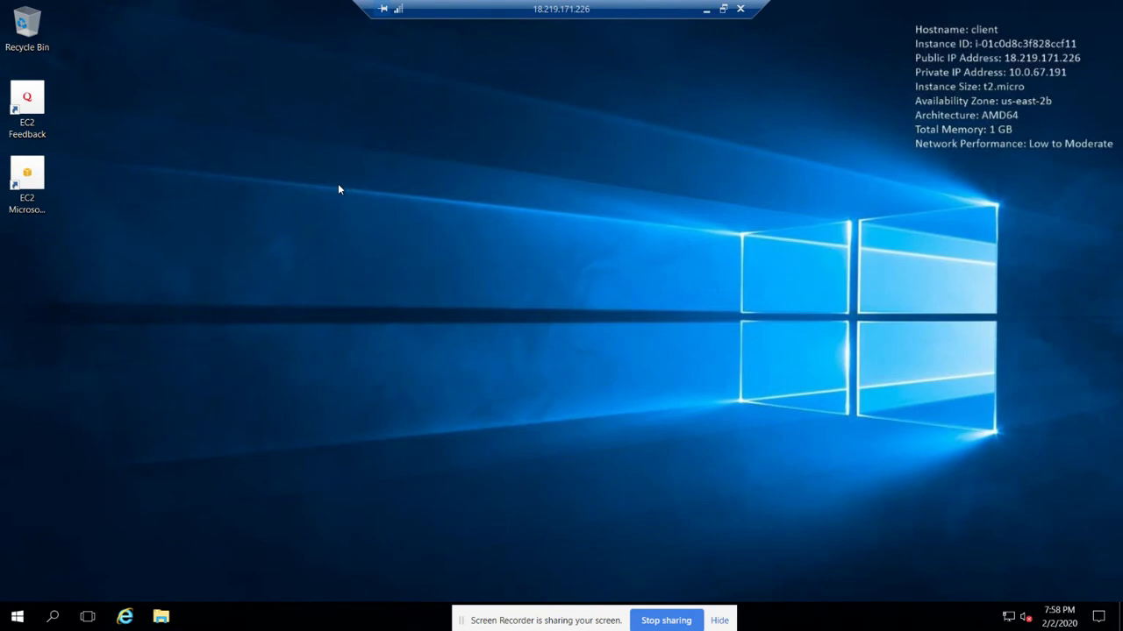
Open the copied network path on the client, try to access the CN share, and dismiss the resulting dialog
{"action": "key", "text": "super+r"}
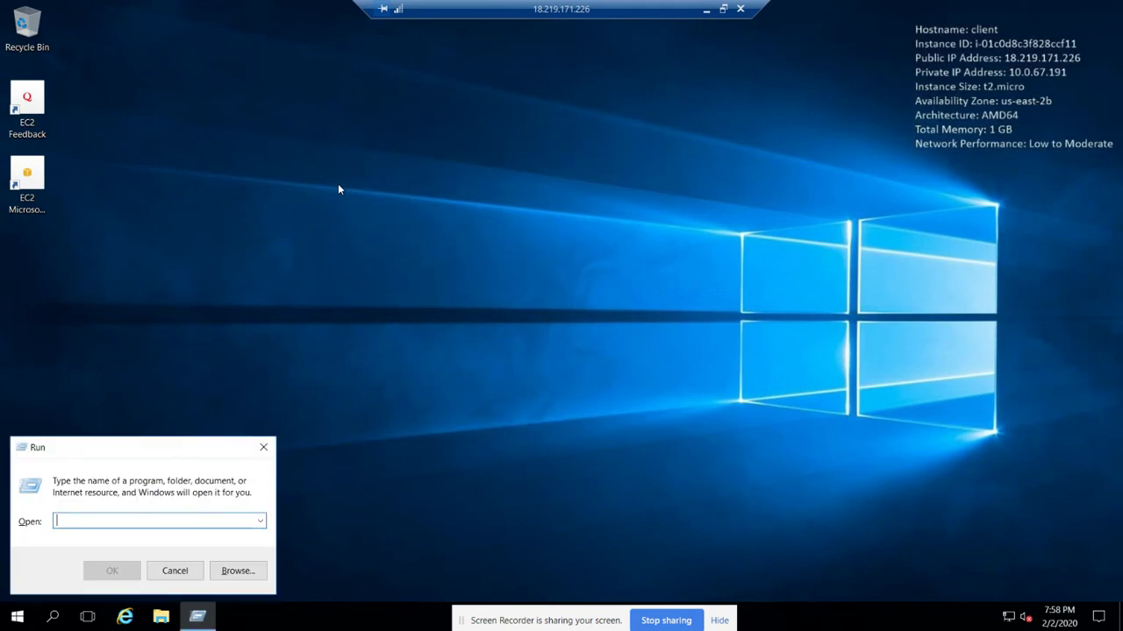
{"action": "key", "text": "ctrl+v"}
{"action": "key", "text": "Return"}
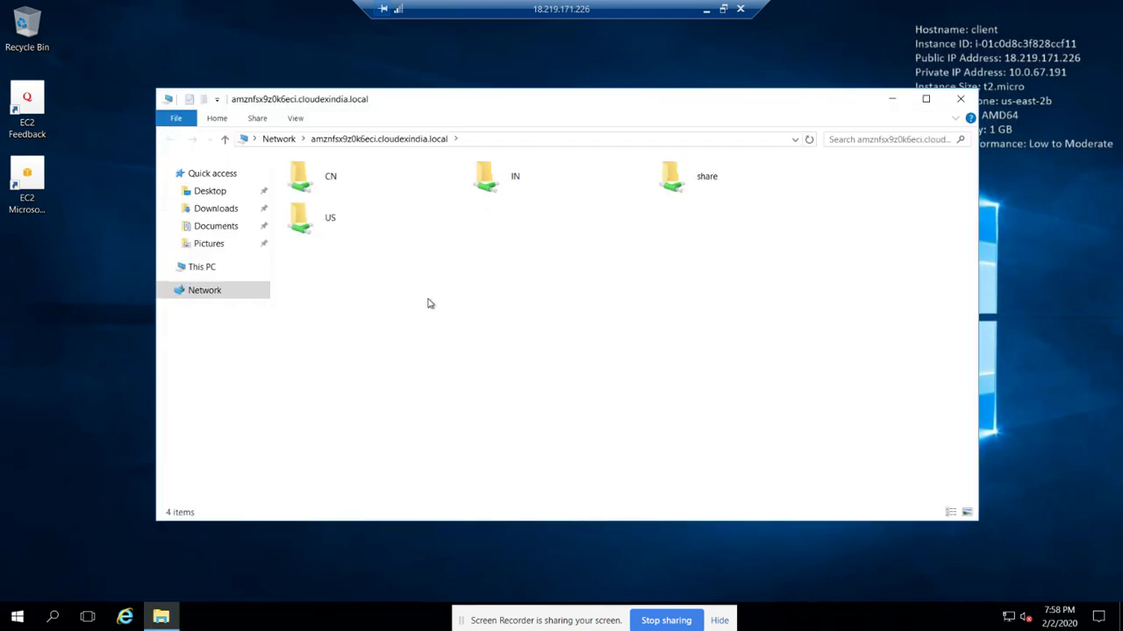
{"action": "left_click", "coordinate": [343, 181]}
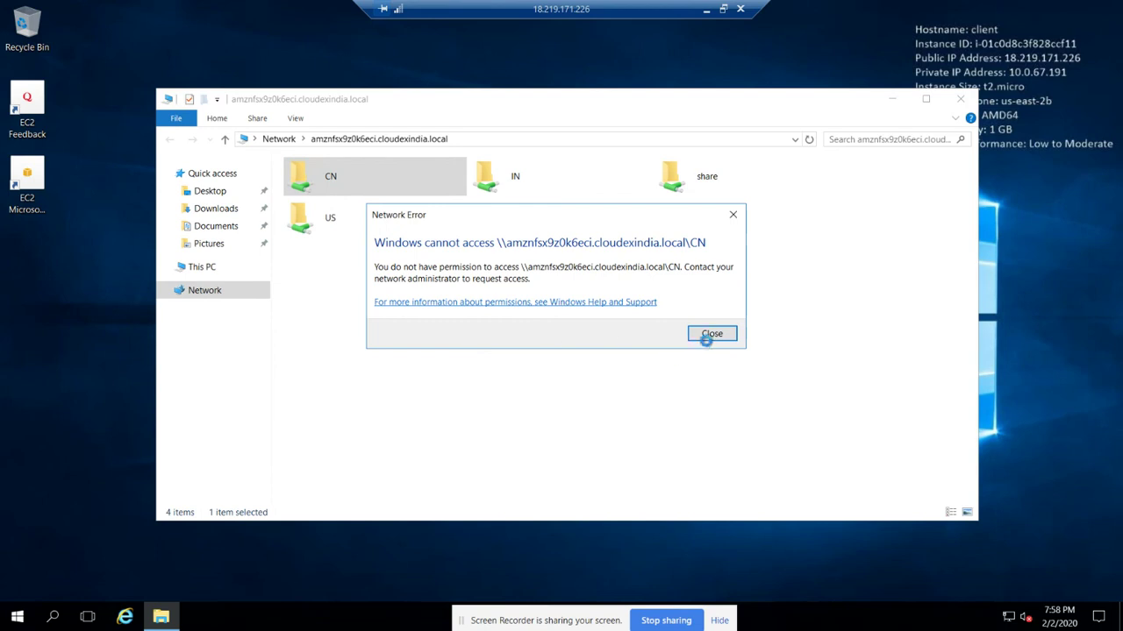
{"action": "left_click", "coordinate": [712, 334]}
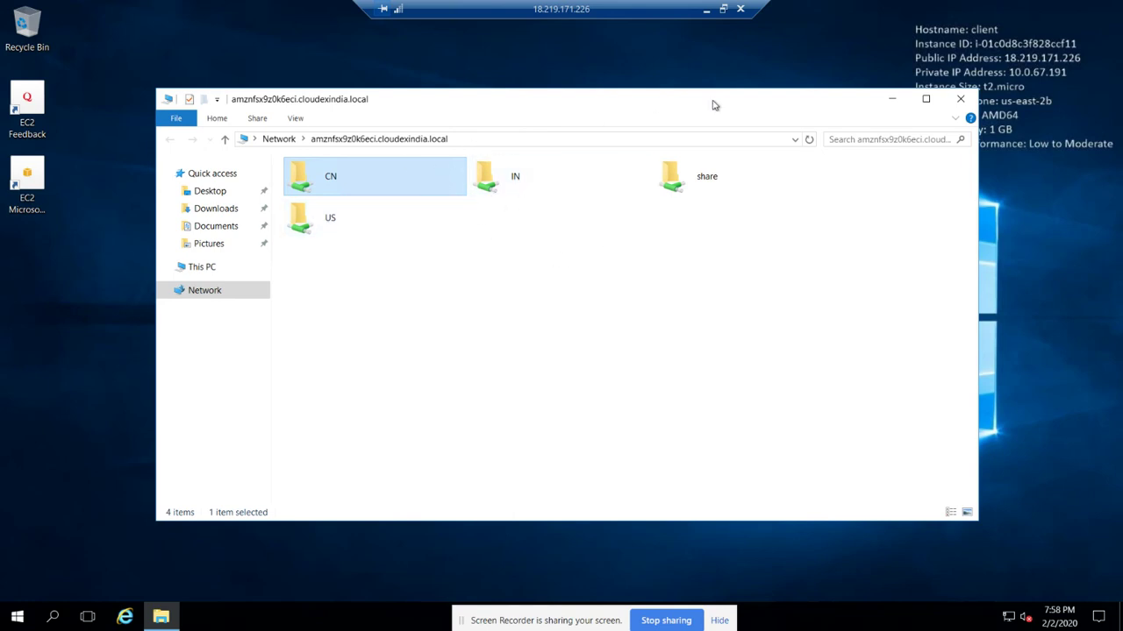
{"action": "left_click", "coordinate": [723, 9]}
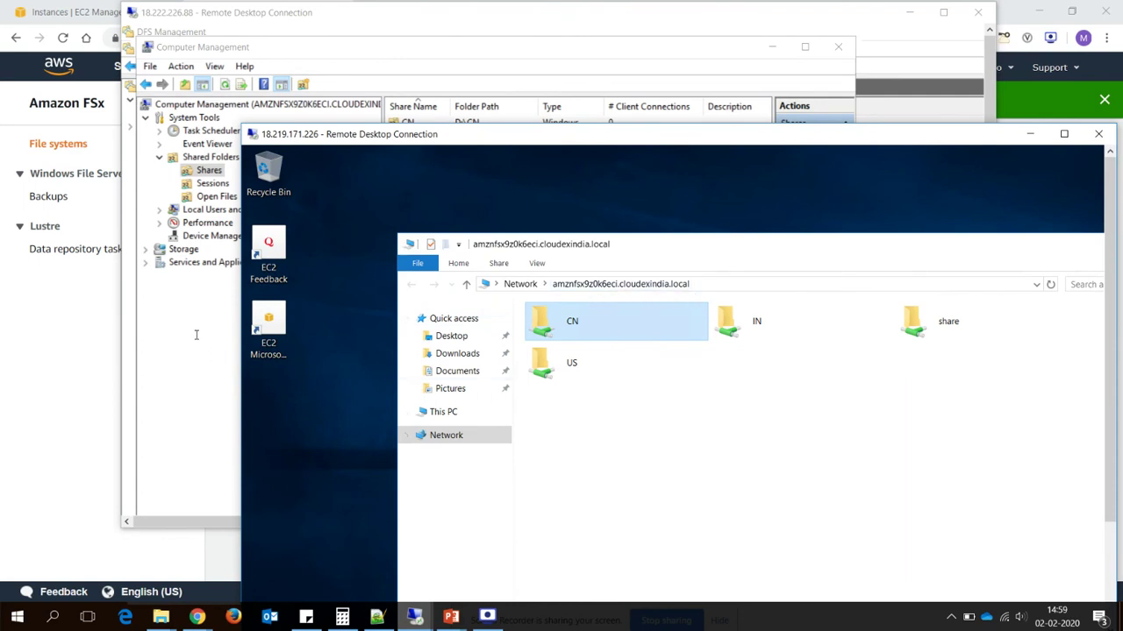
{"action": "left_click", "coordinate": [712, 285]}
{"action": "left_click", "coordinate": [712, 285]}
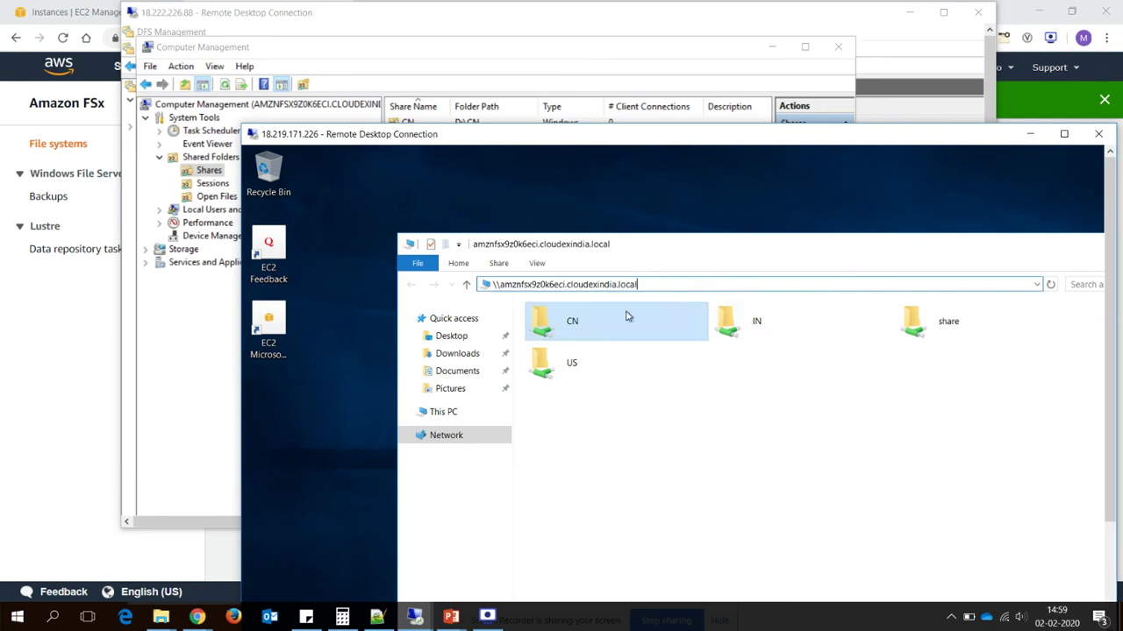
{"action": "left_click", "coordinate": [40, 401]}
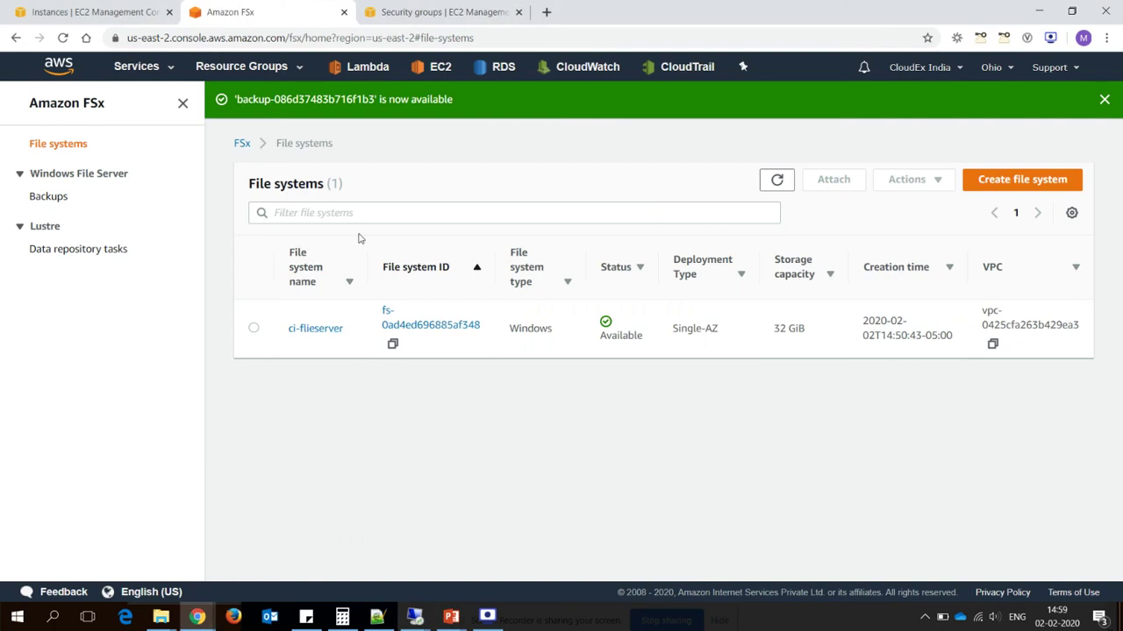
{"action": "key", "text": "alt+Tab"}
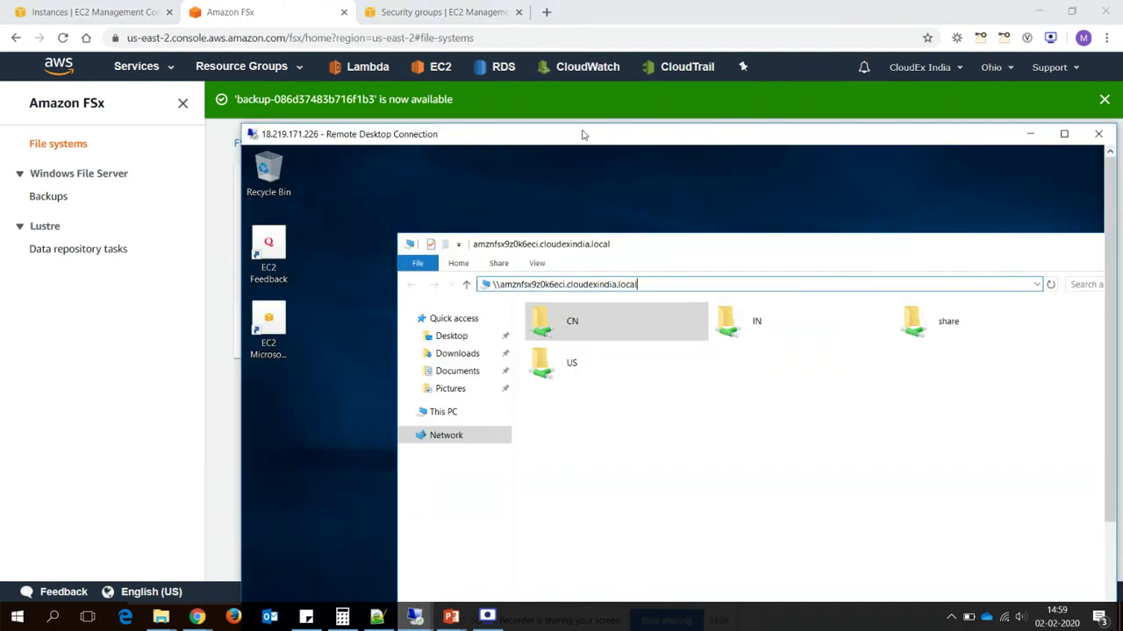
{"action": "double_click", "coordinate": [586, 137]}
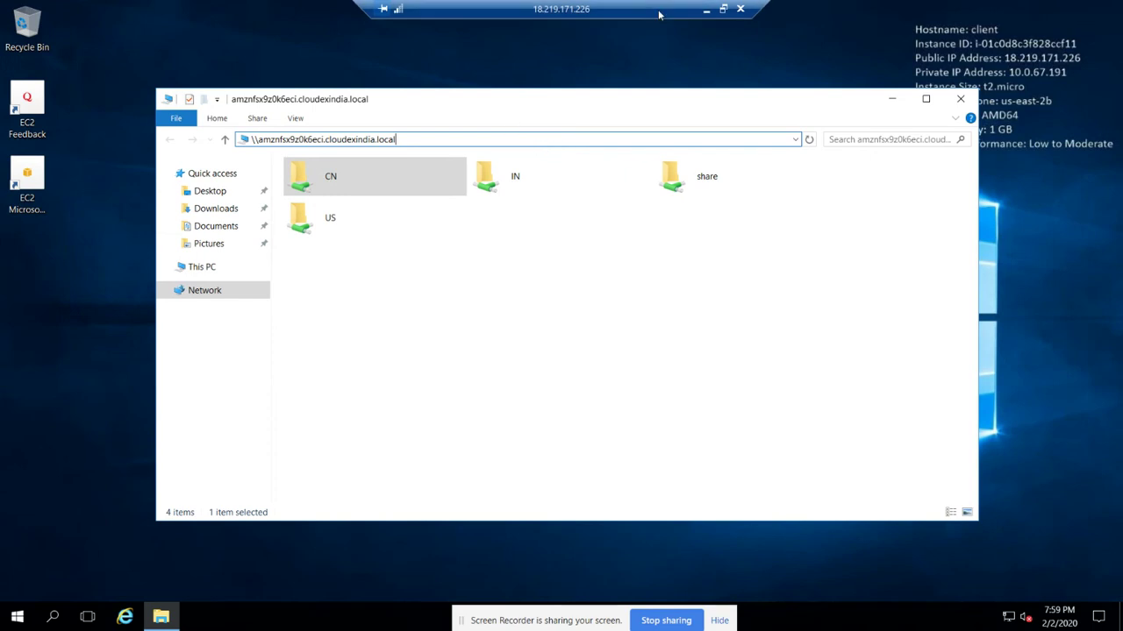
Return to the 18.222.226.88 remote session full screen and place the cursor at the end of the Notepad path
{"action": "left_click", "coordinate": [723, 9]}
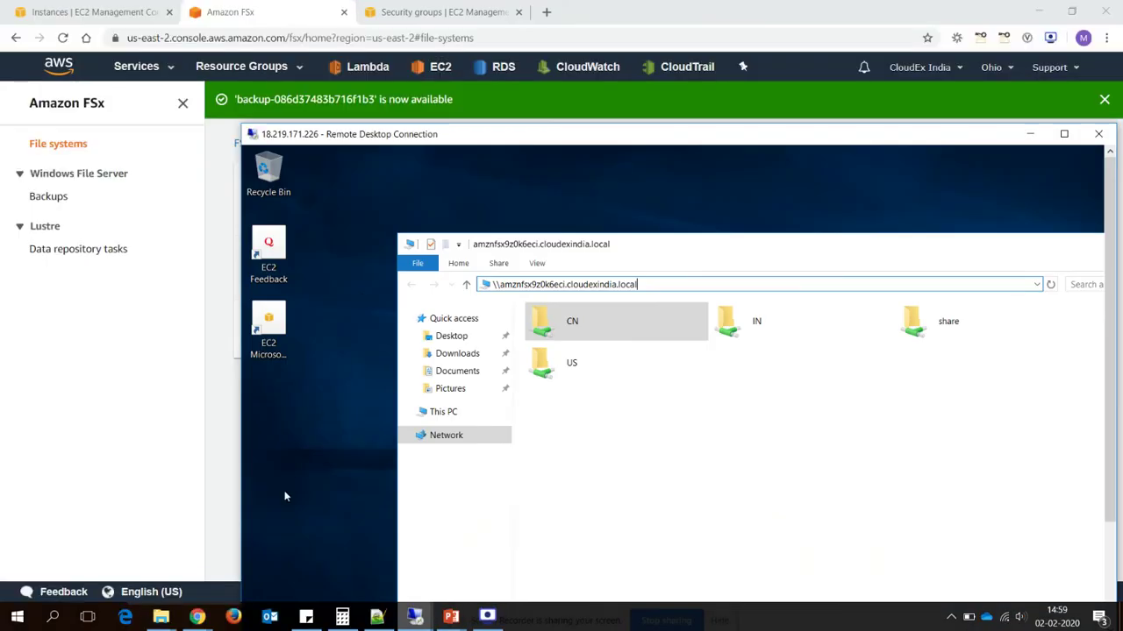
{"action": "left_click", "coordinate": [414, 617]}
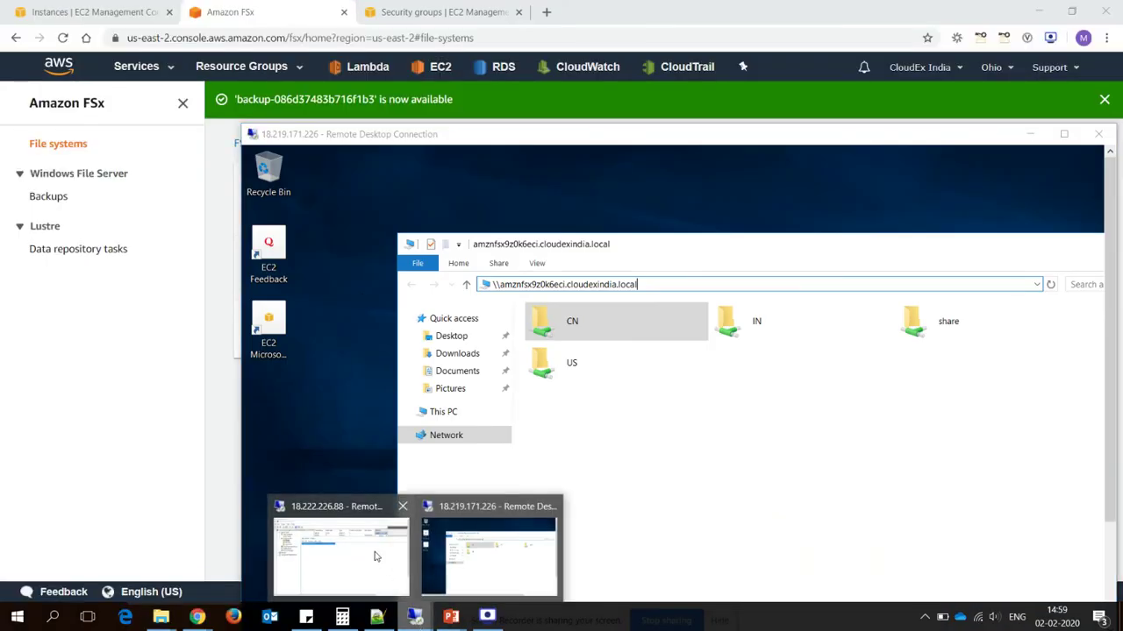
{"action": "left_click", "coordinate": [380, 560]}
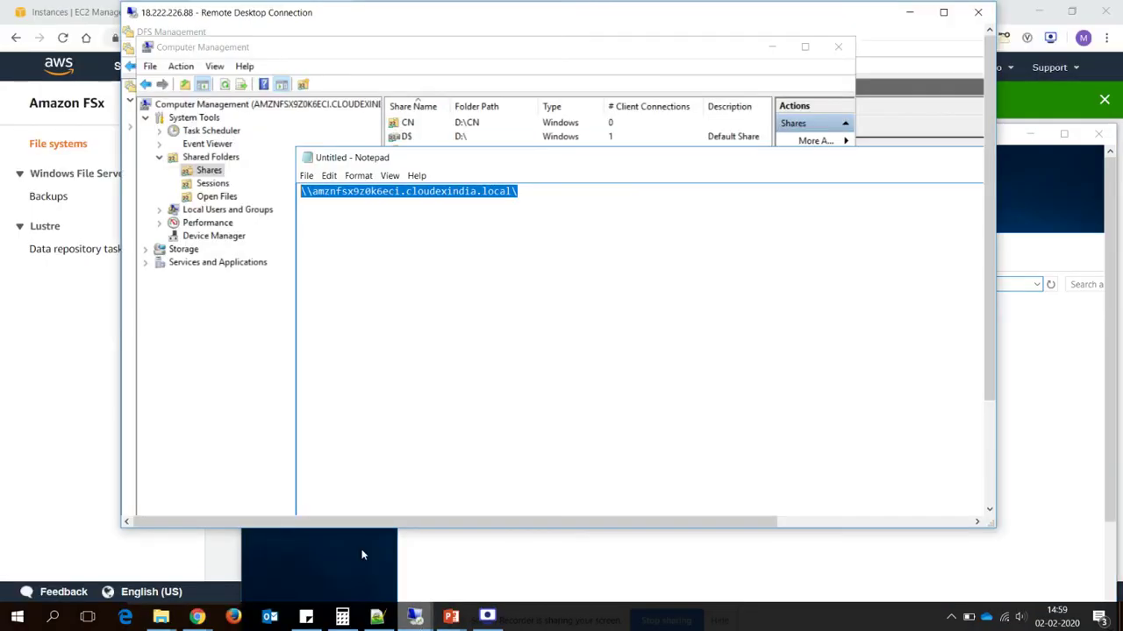
{"action": "double_click", "coordinate": [530, 16]}
{"action": "left_click", "coordinate": [404, 171]}
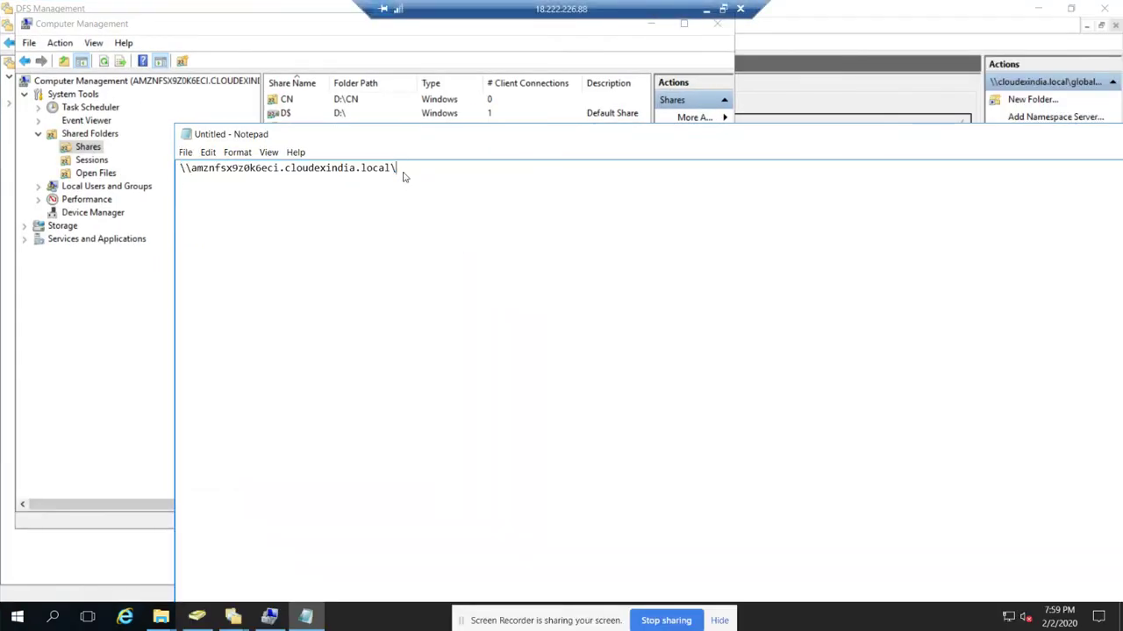
Repeat the path \\amznfsx9z0k6eci.cloudexindia.local\ in Notepad until it fills seven lines
{"action": "key", "text": "ctrl+v"}
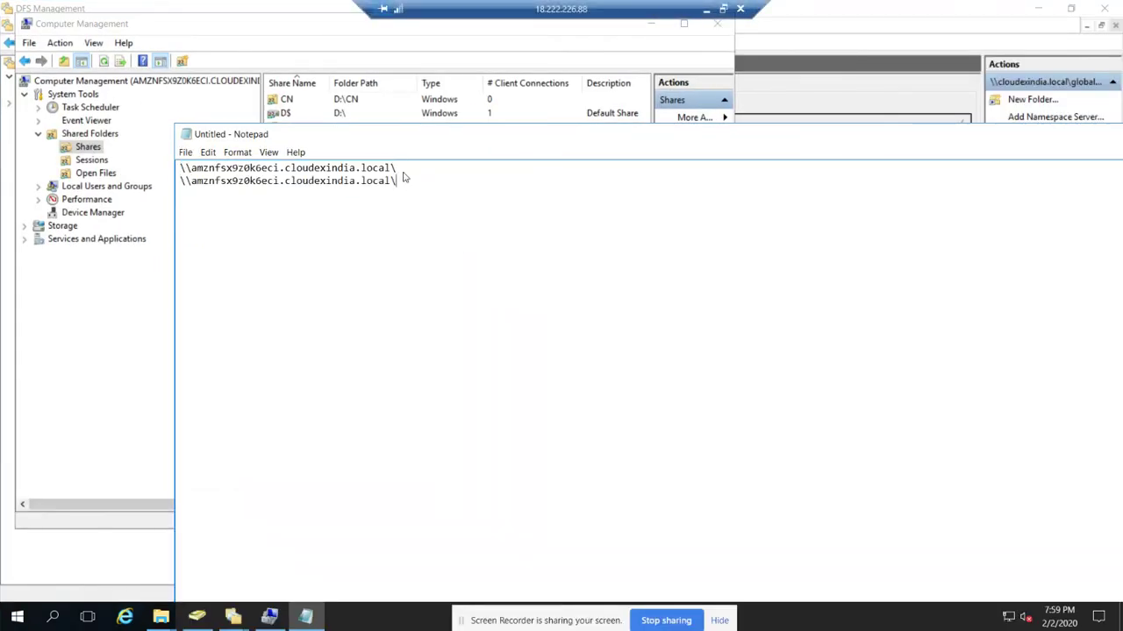
{"action": "key", "text": "Return"}
{"action": "key", "text": "ctrl+v"}
{"action": "key", "text": "ctrl+v"}
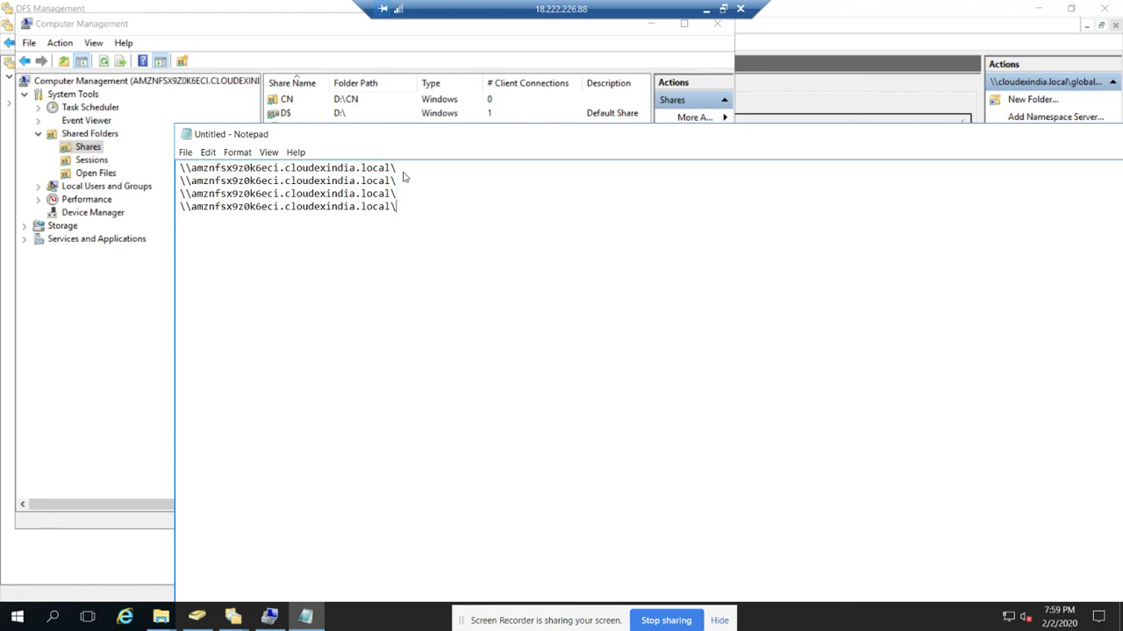
{"action": "key", "text": "ctrl+v"}
{"action": "key", "text": "ctrl+v"}
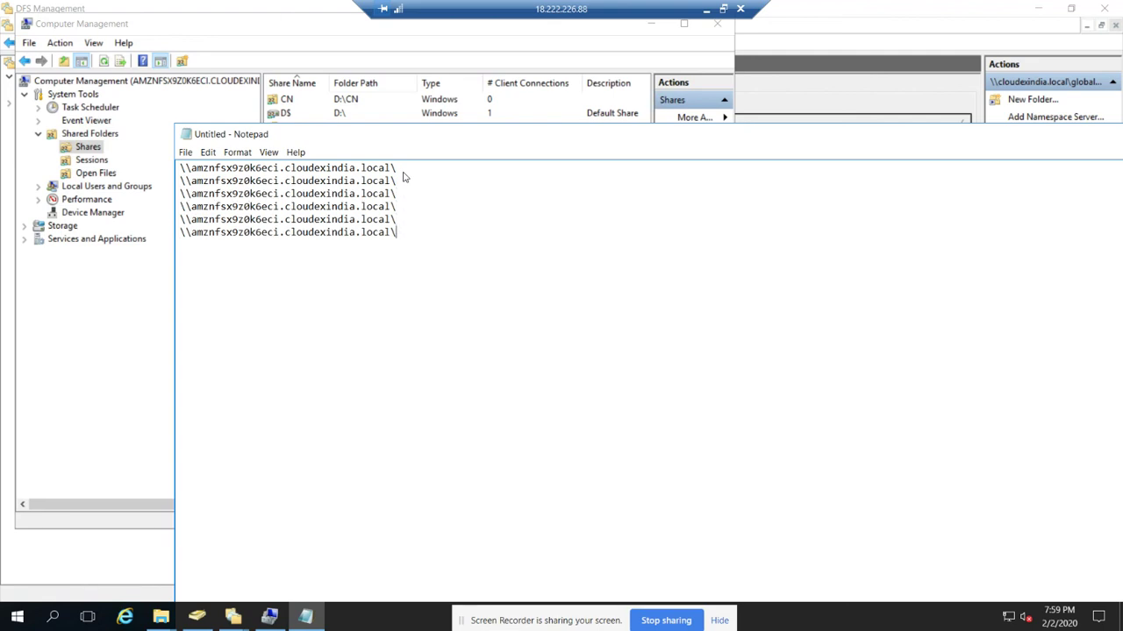
{"action": "type", "text": "\\\\amznfsx9z0k6eci.cloudexindia.local\\"}
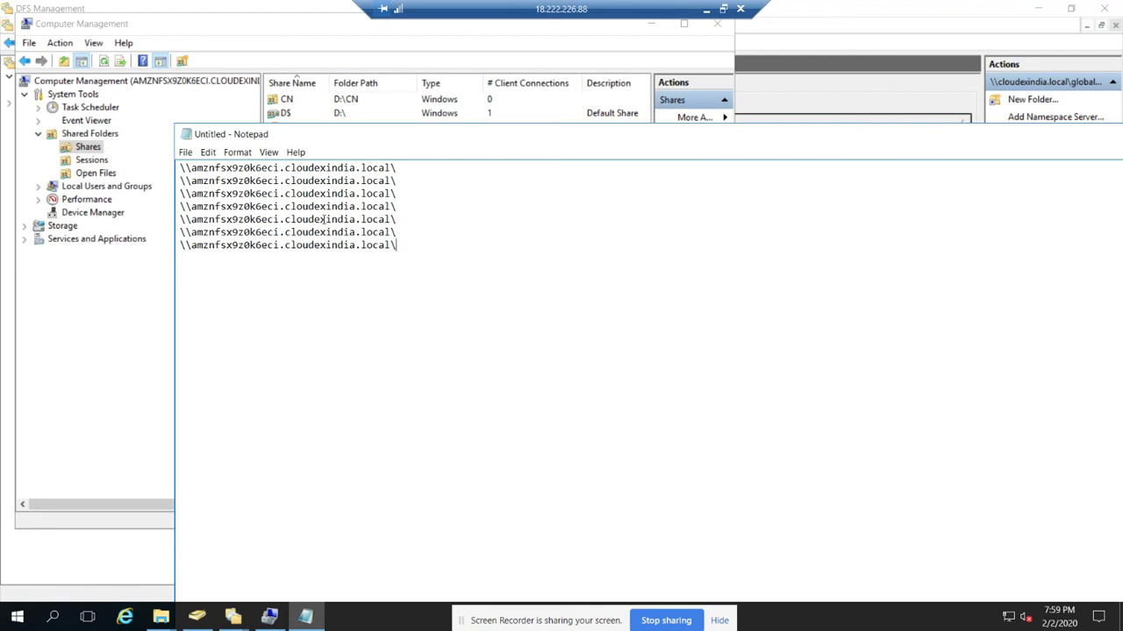
Highlight the identifier part of the file system's host name in the third Notepad line to examine it
{"action": "left_click_drag", "start_coordinate": [272, 194], "coordinate": [257, 193]}
{"action": "left_click", "coordinate": [244, 193]}
{"action": "left_click_drag", "start_coordinate": [279, 194], "coordinate": [235, 194]}
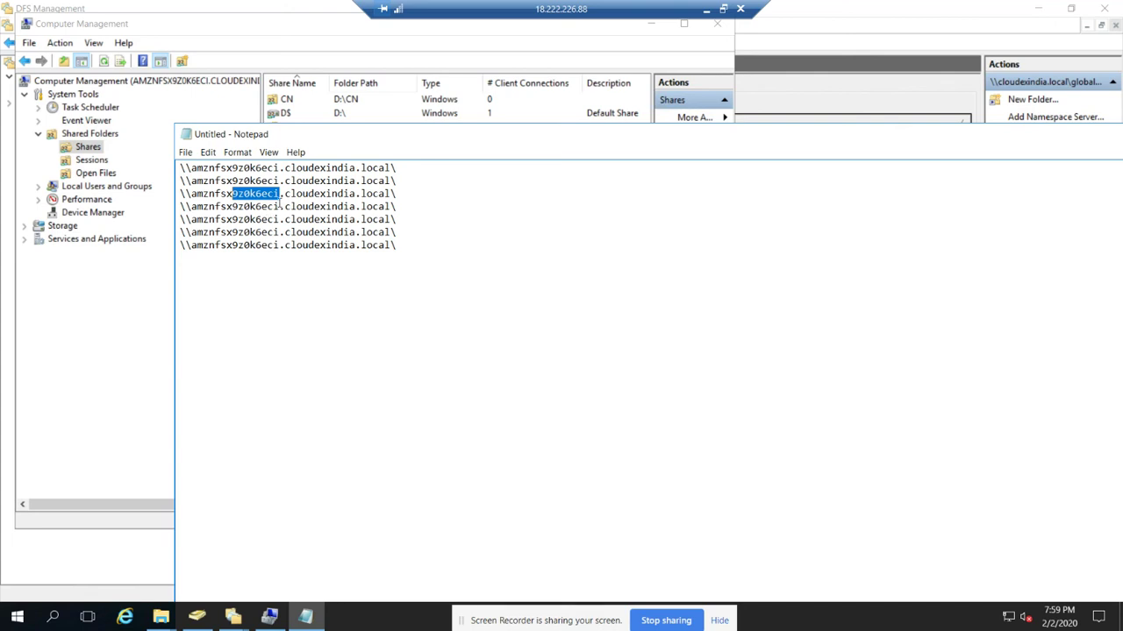
{"action": "left_click", "coordinate": [281, 195]}
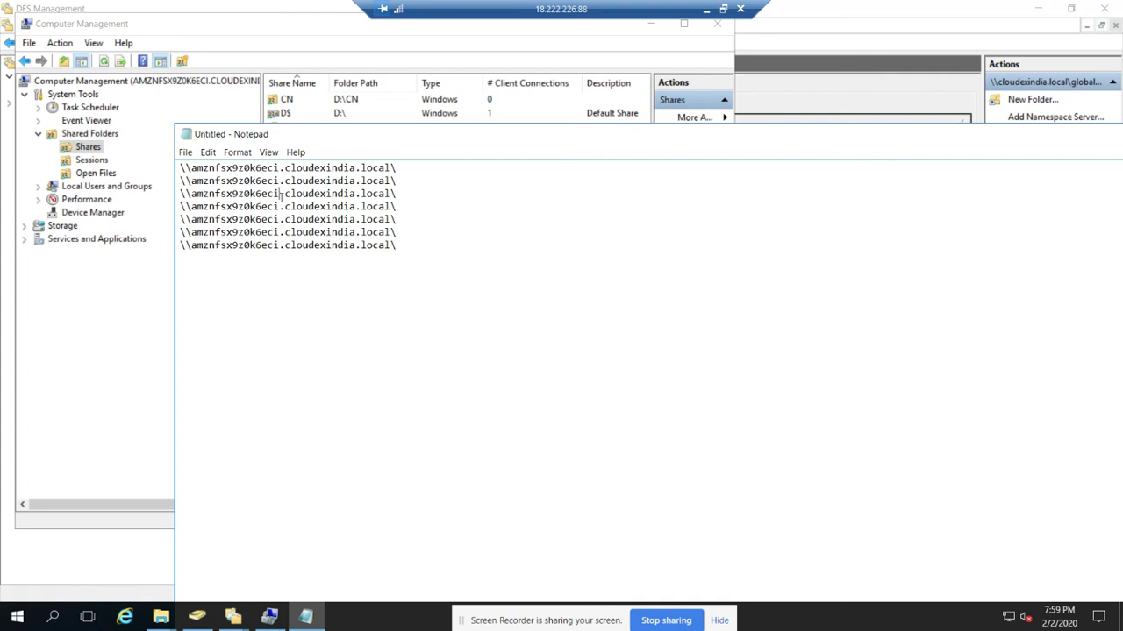
{"action": "left_click_drag", "start_coordinate": [278, 194], "coordinate": [221, 194]}
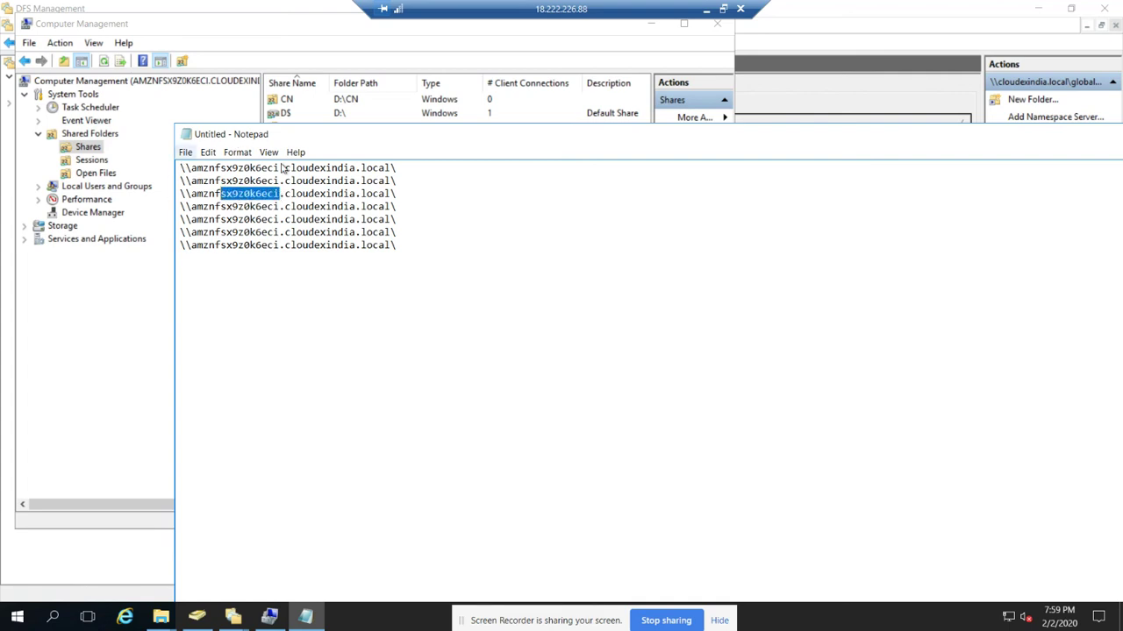
Compare the share list in Computer Management with the global-share namespace entries in DFS Management
{"action": "left_click", "coordinate": [89, 315]}
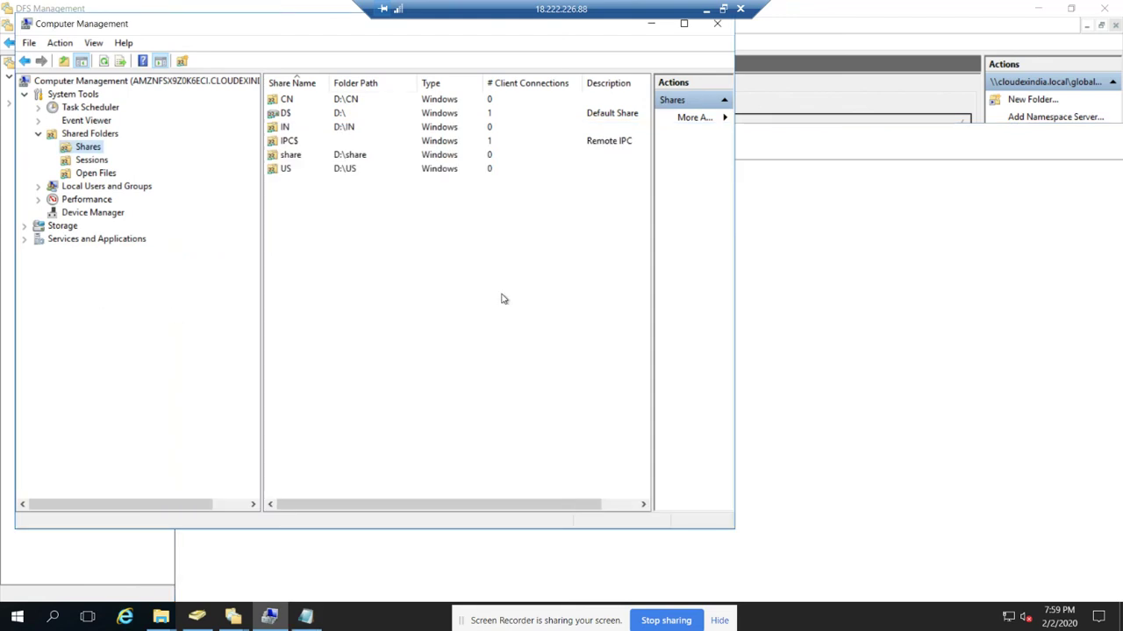
{"action": "left_click", "coordinate": [869, 103]}
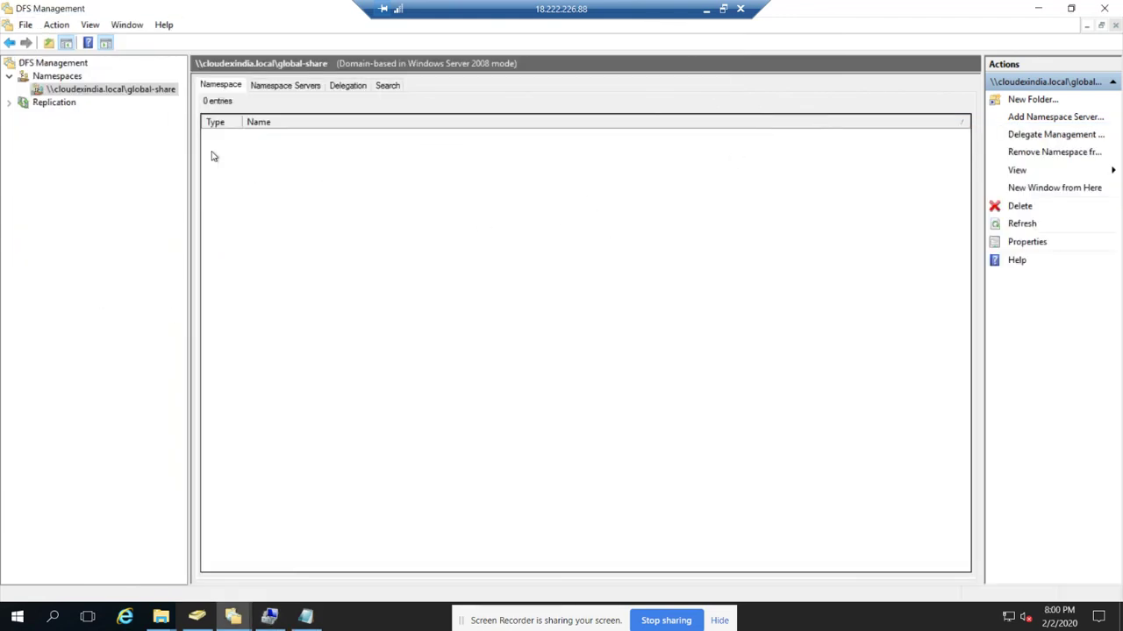
{"action": "key", "text": "alt+Tab"}
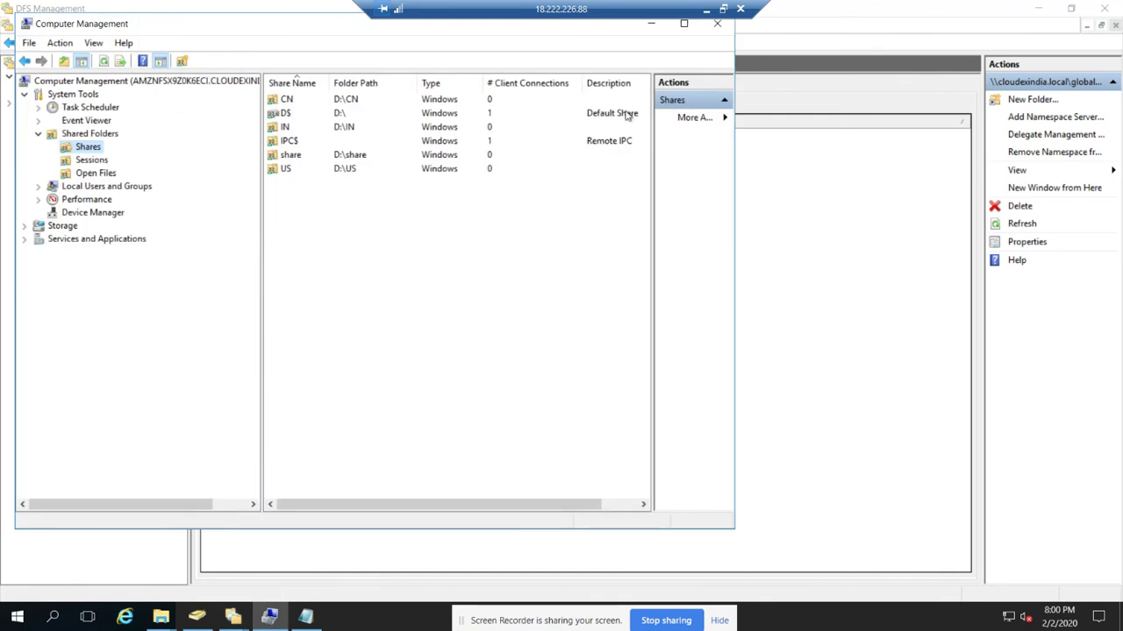
Switch to the 18.219.171.226 remote session, try to open the CN share again, and dismiss the error
{"action": "left_click", "coordinate": [722, 9]}
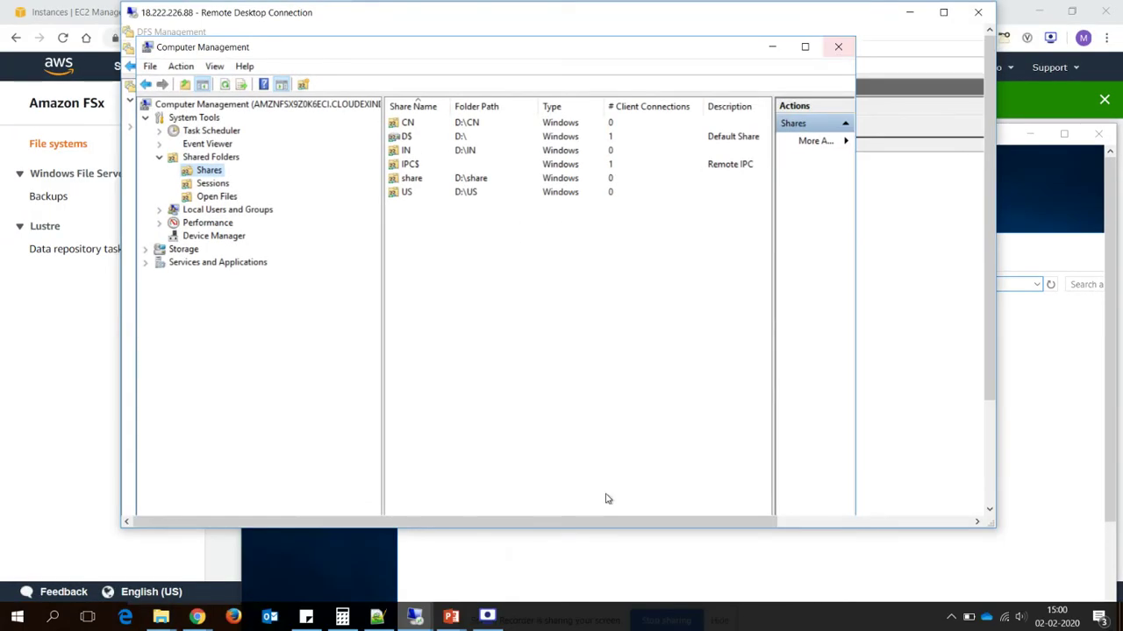
{"action": "left_click", "coordinate": [491, 565]}
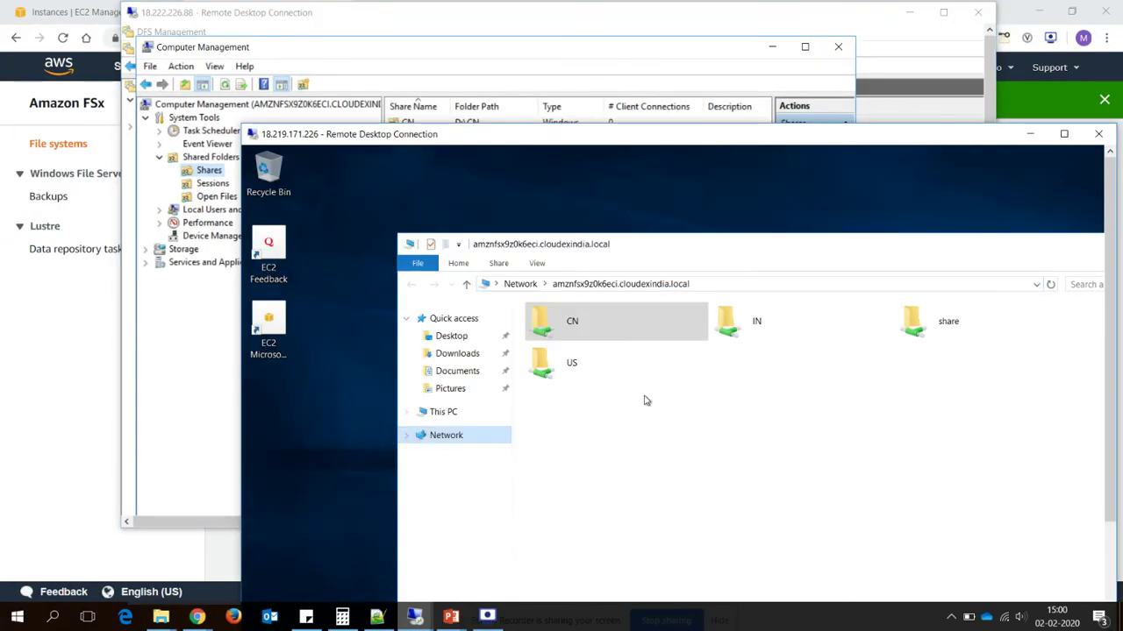
{"action": "double_click", "coordinate": [634, 325]}
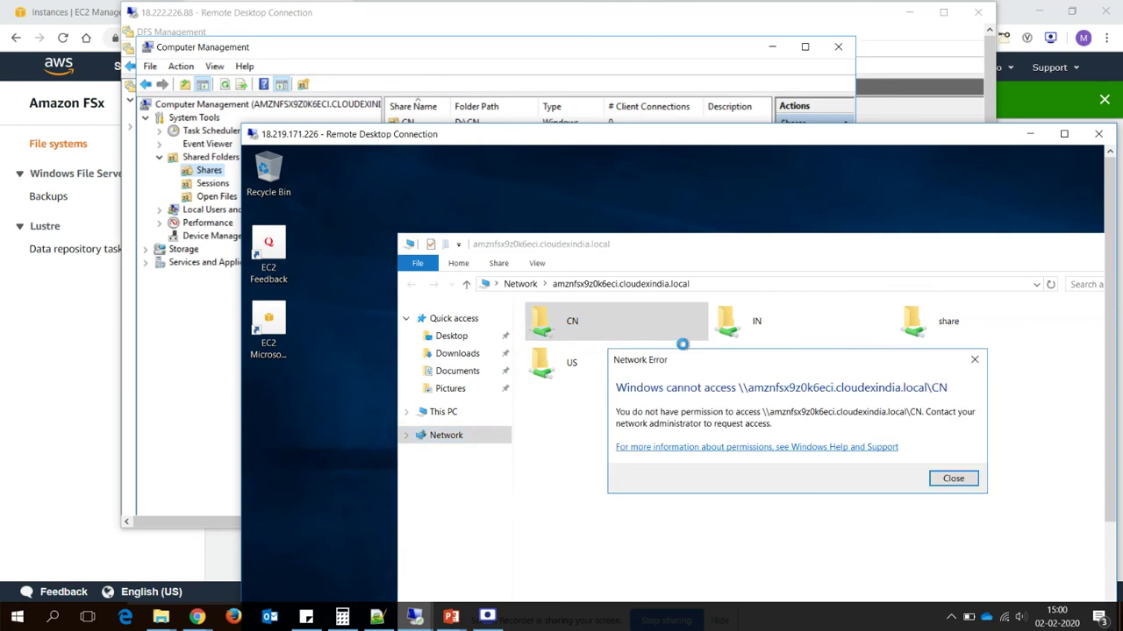
{"action": "left_click", "coordinate": [953, 479]}
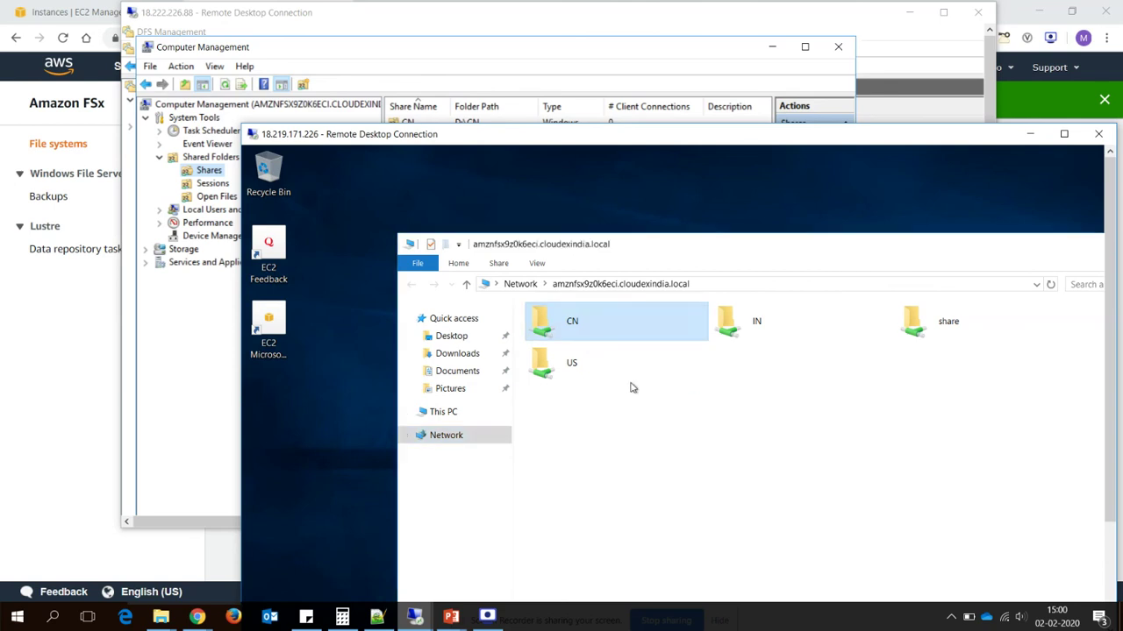
Return to the 18.222.226.88 remote session full screen and open the D$ share's folder from Computer Management
{"action": "key", "text": "alt+Tab"}
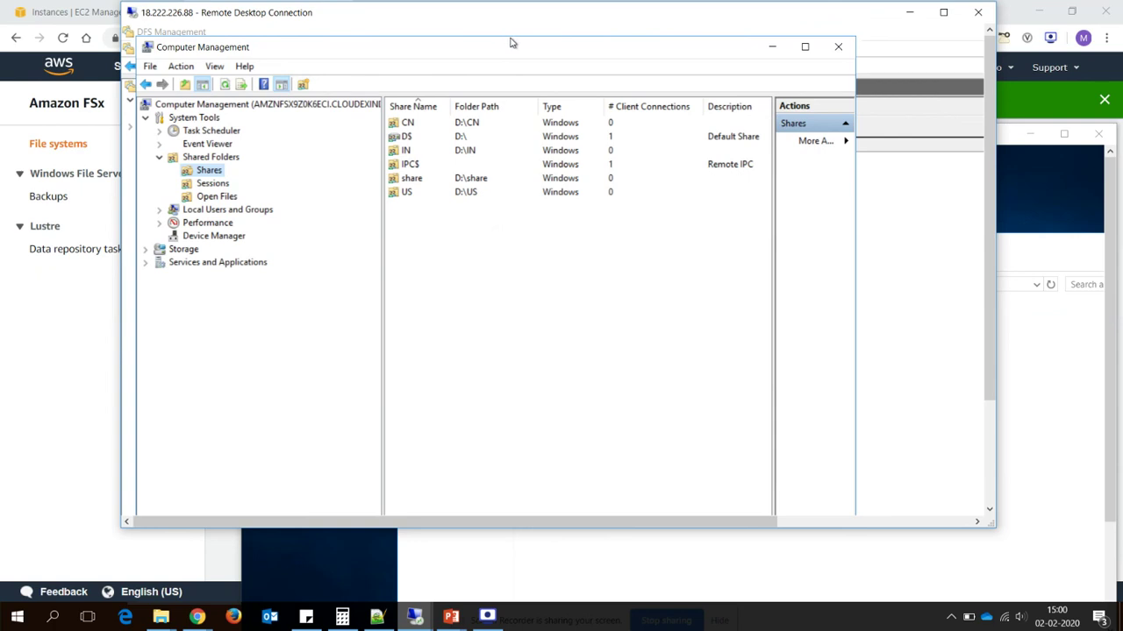
{"action": "double_click", "coordinate": [534, 19]}
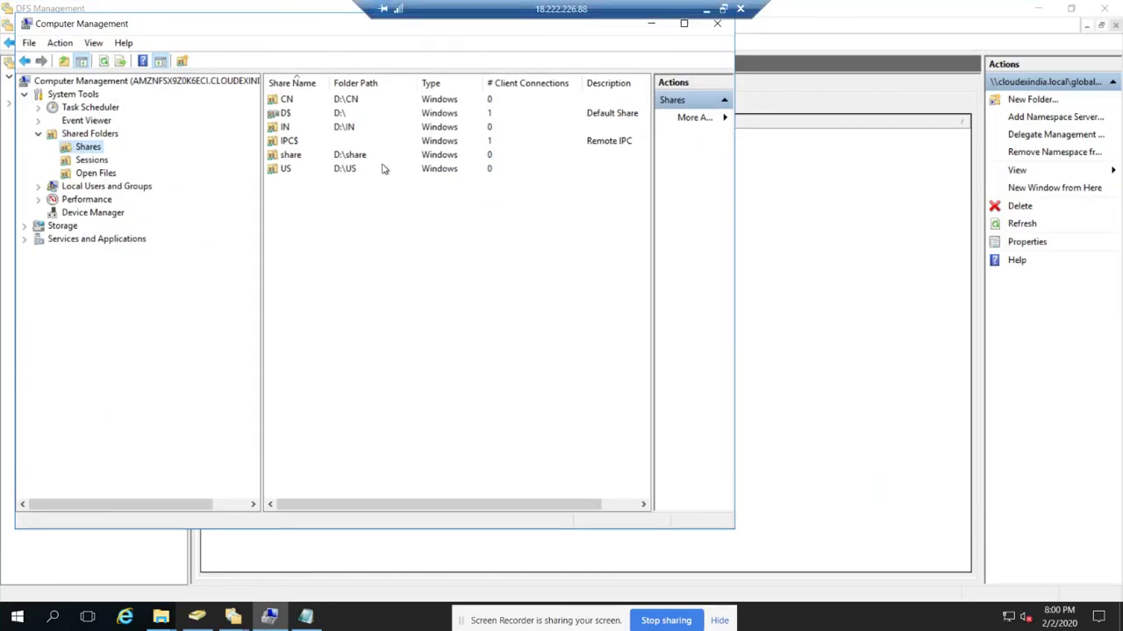
{"action": "left_click", "coordinate": [286, 117]}
{"action": "right_click", "coordinate": [284, 114]}
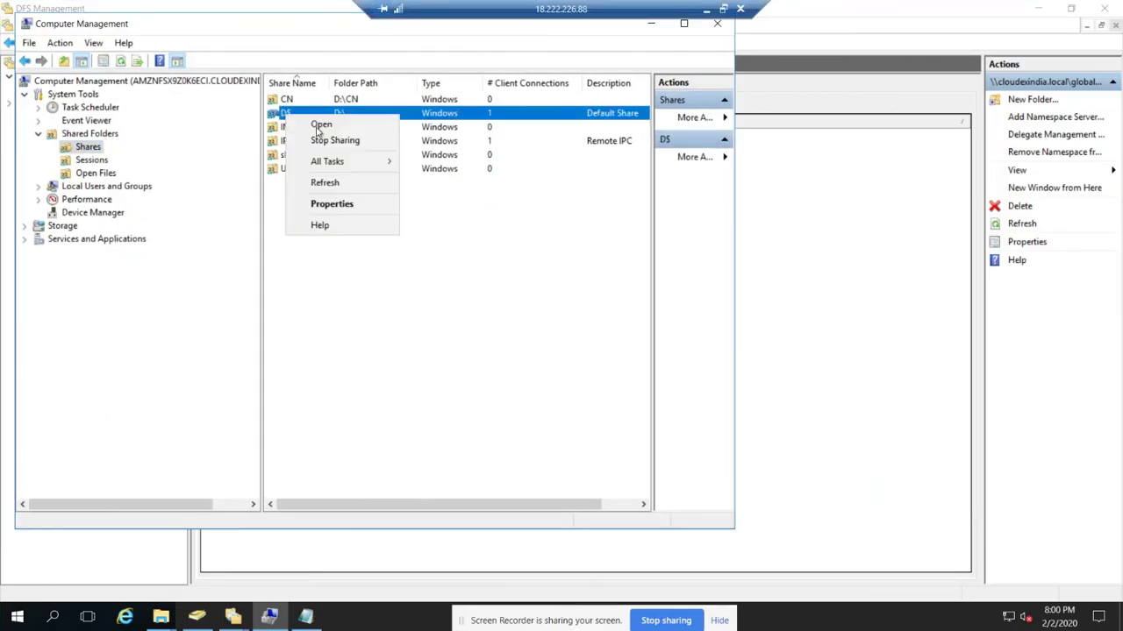
{"action": "left_click", "coordinate": [321, 124]}
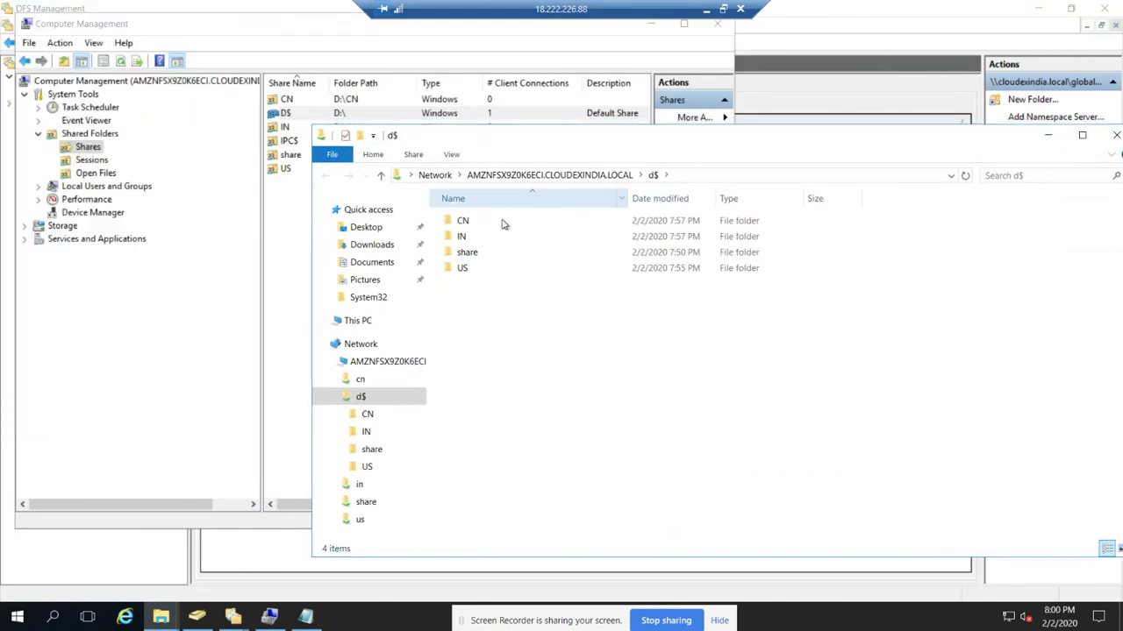
Add the Domain Users group to the security permissions of the CN folder
{"action": "right_click", "coordinate": [465, 221]}
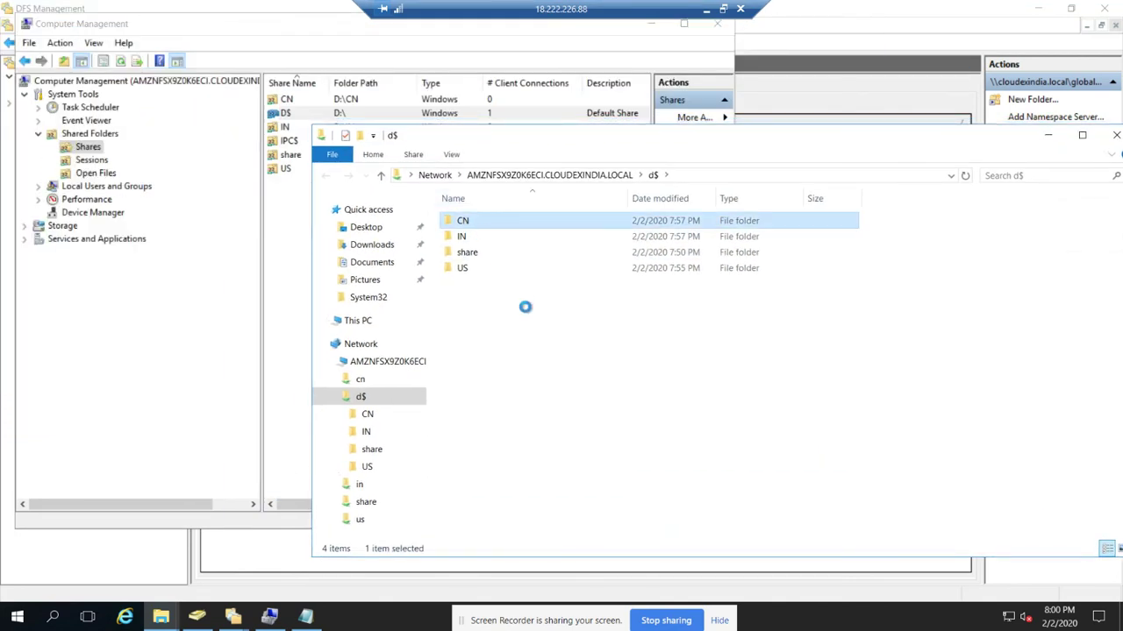
{"action": "left_click", "coordinate": [529, 448]}
{"action": "left_click", "coordinate": [527, 253]}
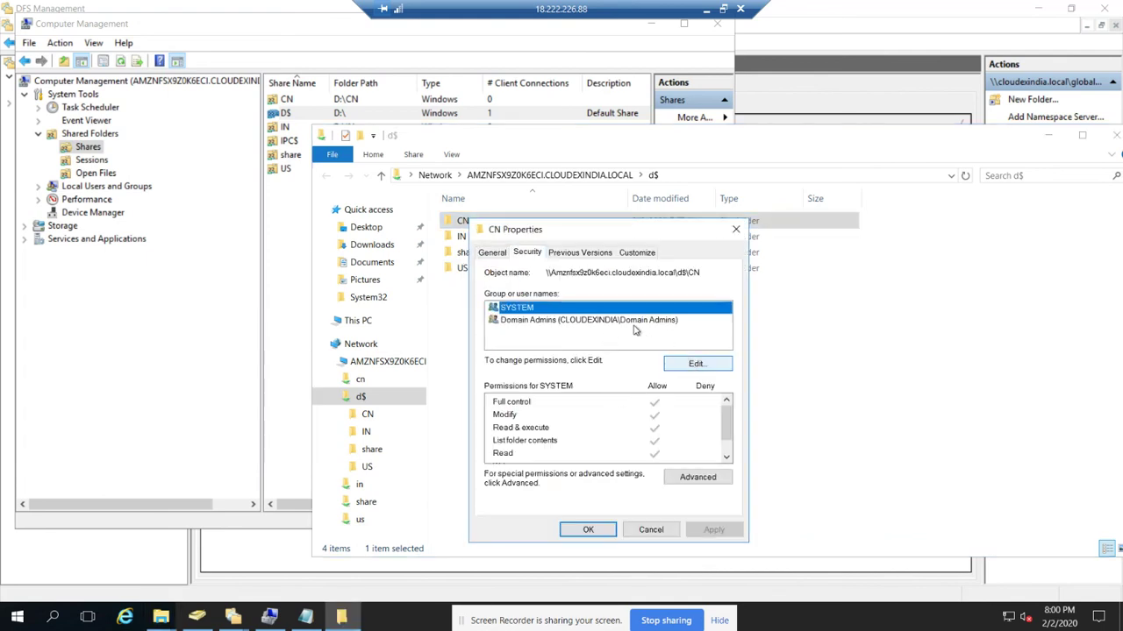
{"action": "left_click", "coordinate": [693, 363]}
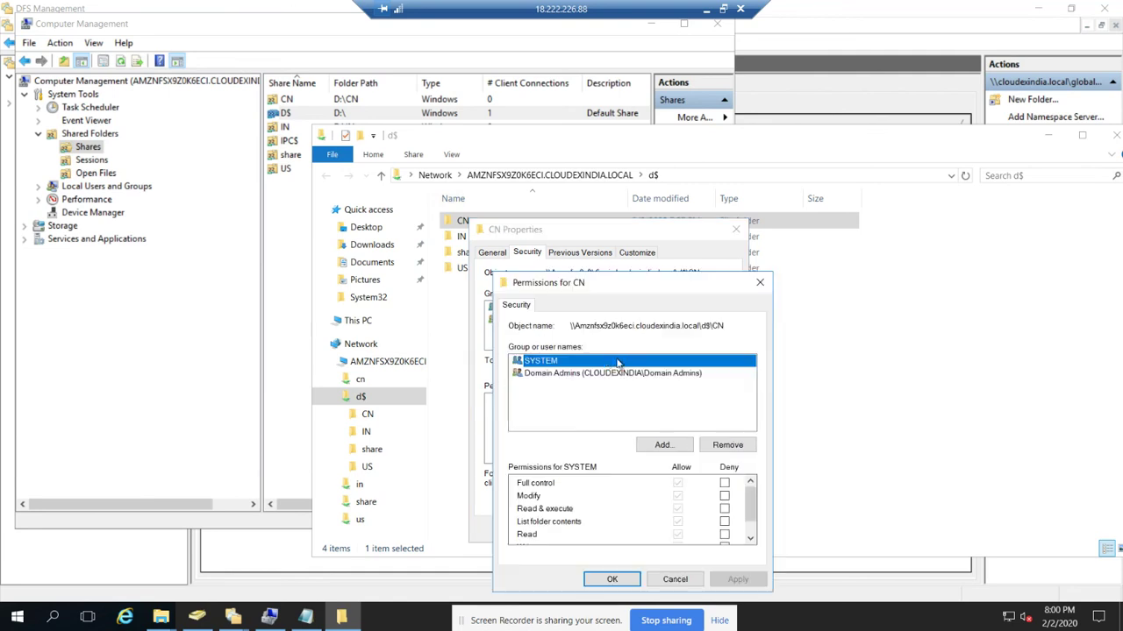
{"action": "left_click", "coordinate": [664, 444]}
{"action": "type", "text": "domain user"}
{"action": "left_click", "coordinate": [790, 414]}
{"action": "left_click", "coordinate": [750, 461]}
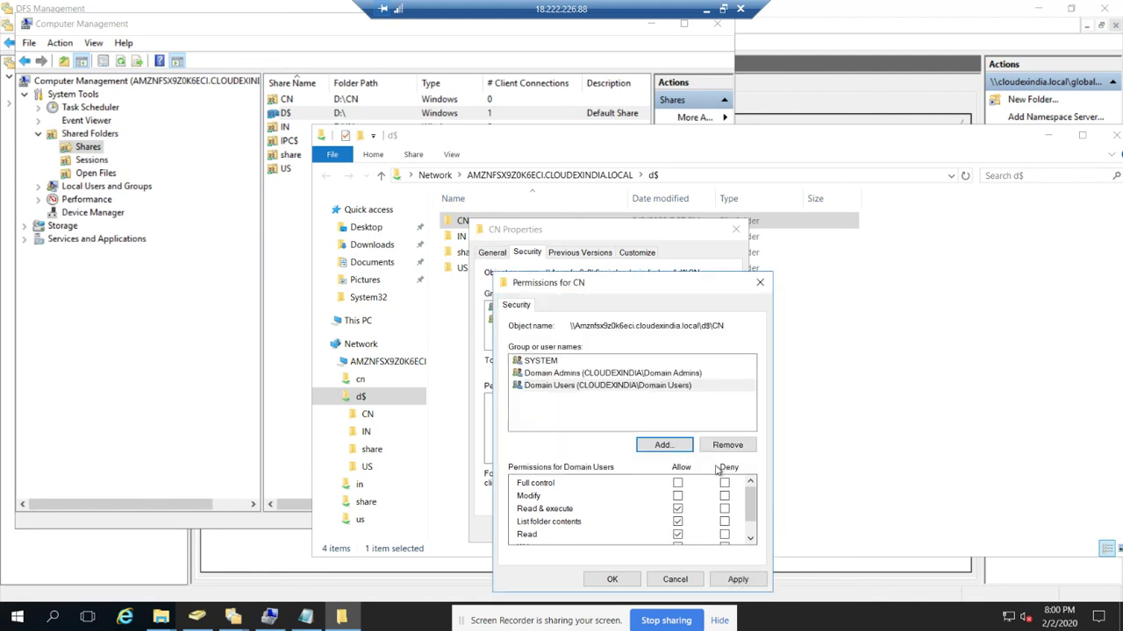
Allow Domain Users full control of the CN folder, apply the permissions, and close its properties
{"action": "left_click", "coordinate": [677, 483]}
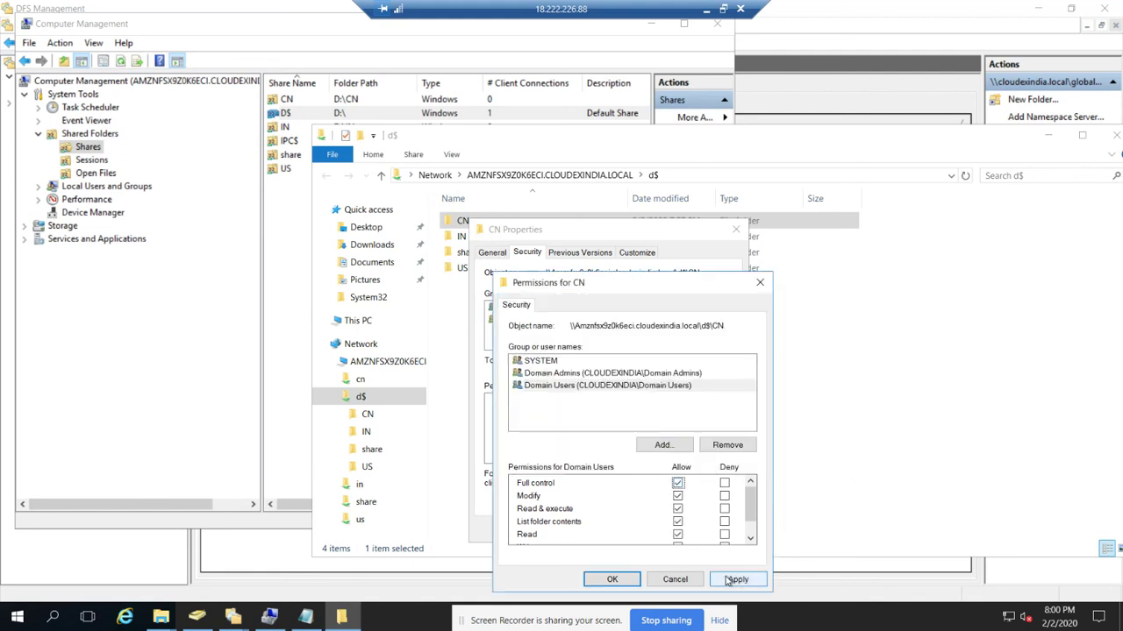
{"action": "left_click", "coordinate": [735, 579]}
{"action": "left_click", "coordinate": [612, 580]}
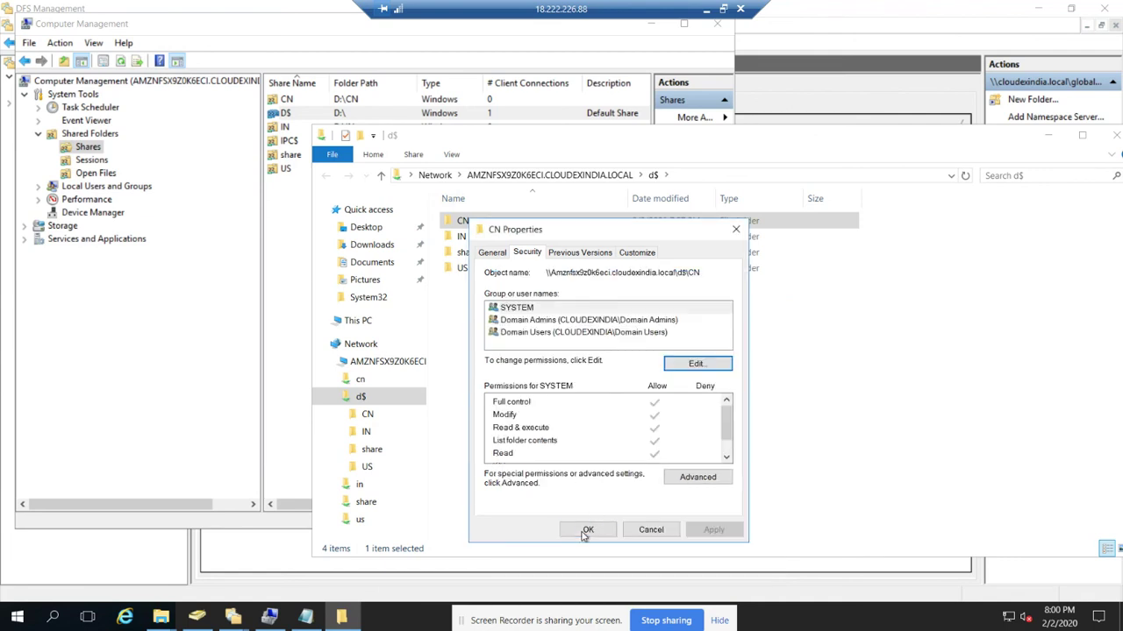
{"action": "left_click", "coordinate": [585, 530]}
Add the Domain Users group to the security permissions of the IN folder
{"action": "left_click", "coordinate": [461, 238]}
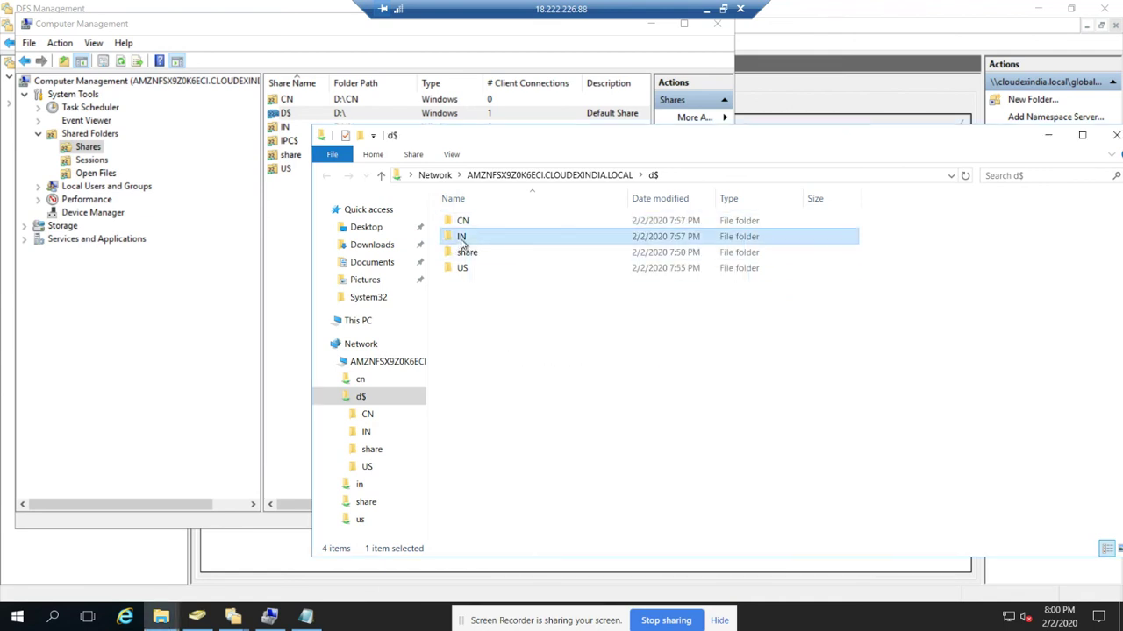
{"action": "right_click", "coordinate": [460, 240]}
{"action": "left_click", "coordinate": [506, 468]}
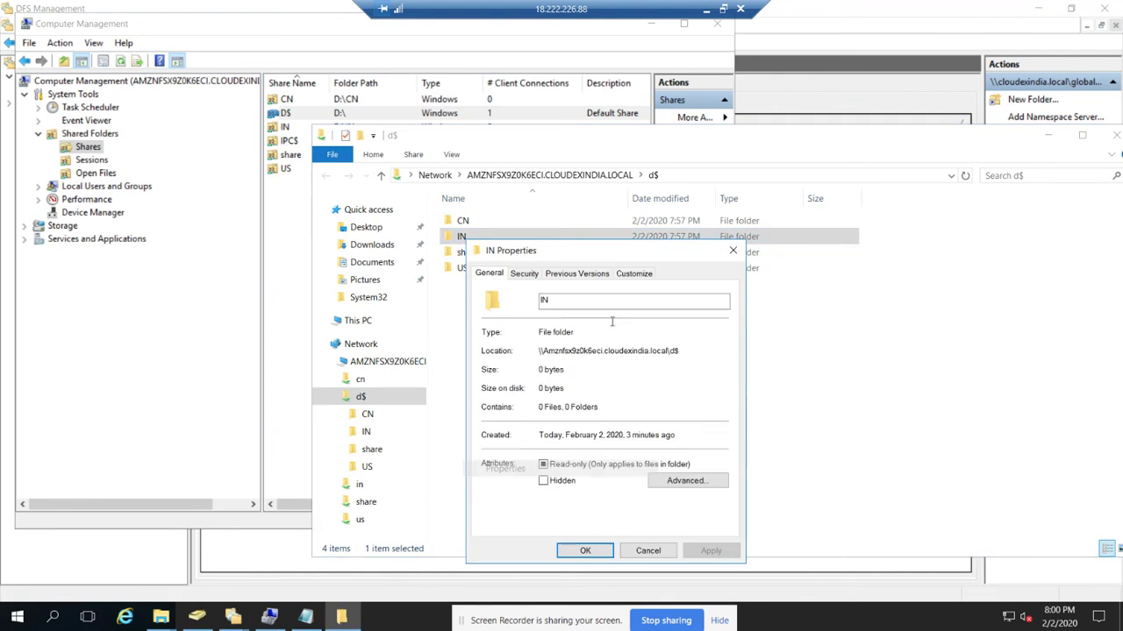
{"action": "left_click", "coordinate": [526, 274]}
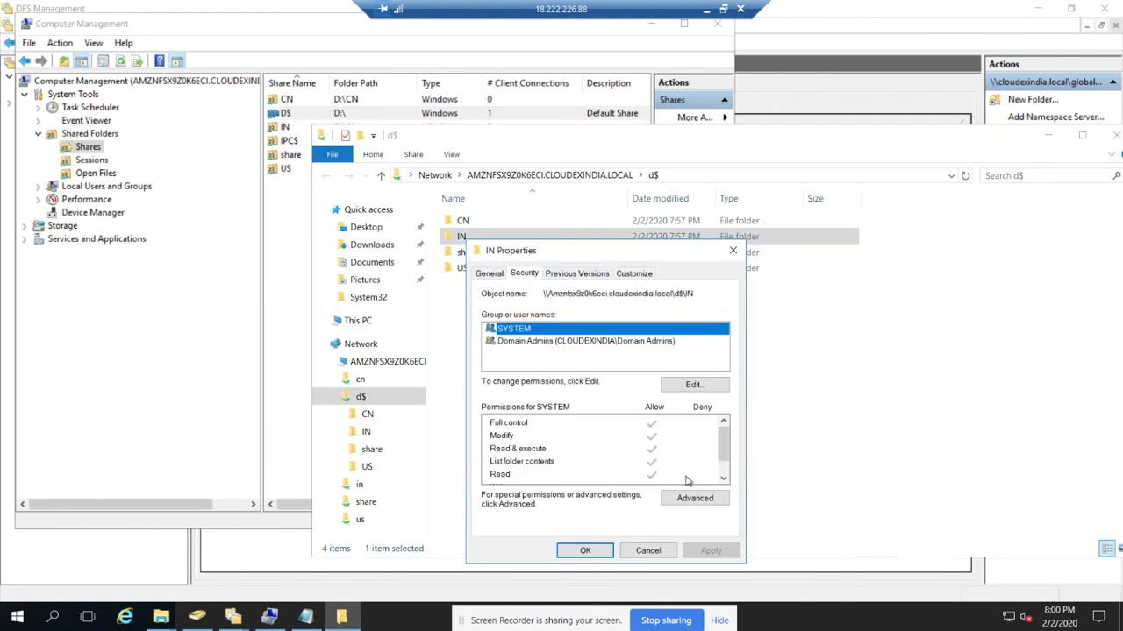
{"action": "left_click", "coordinate": [693, 387]}
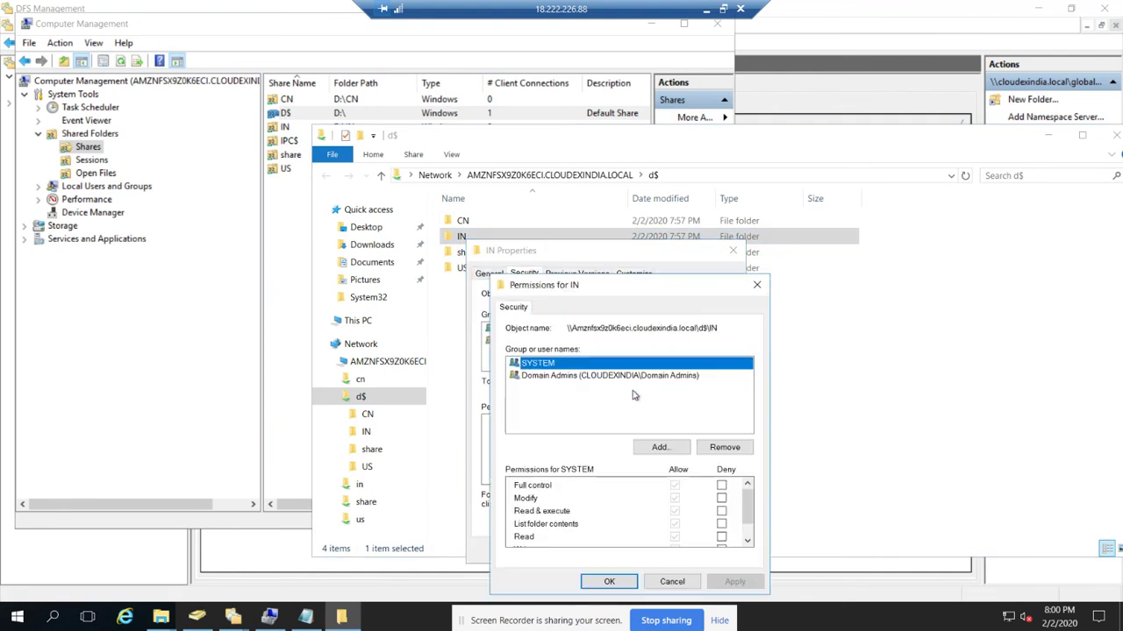
{"action": "left_click", "coordinate": [649, 449]}
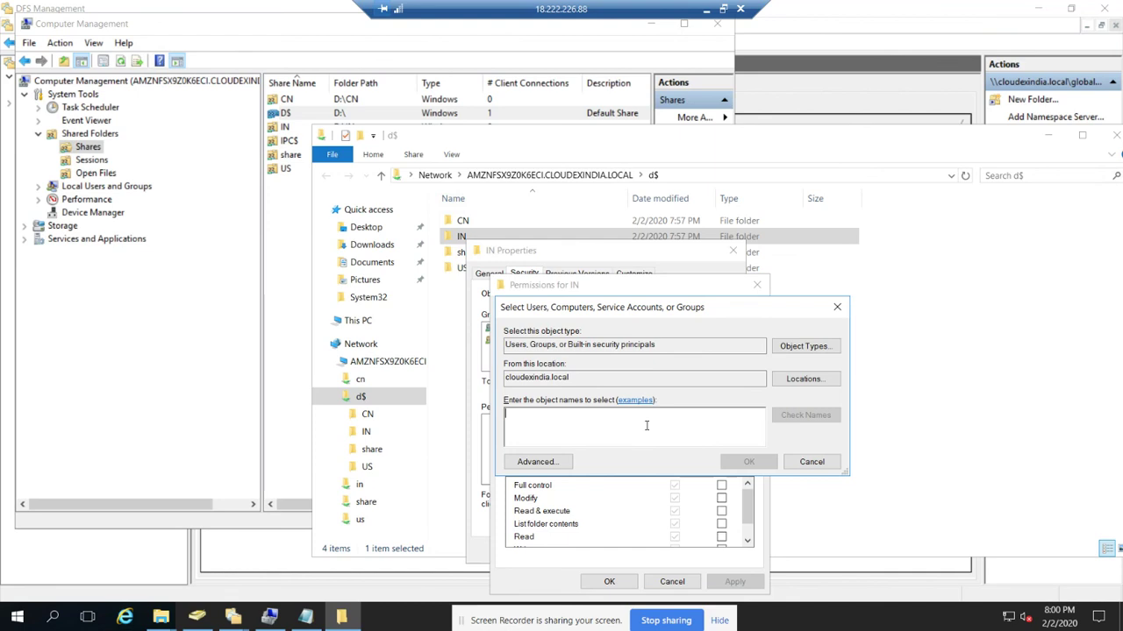
{"action": "type", "text": "domain users"}
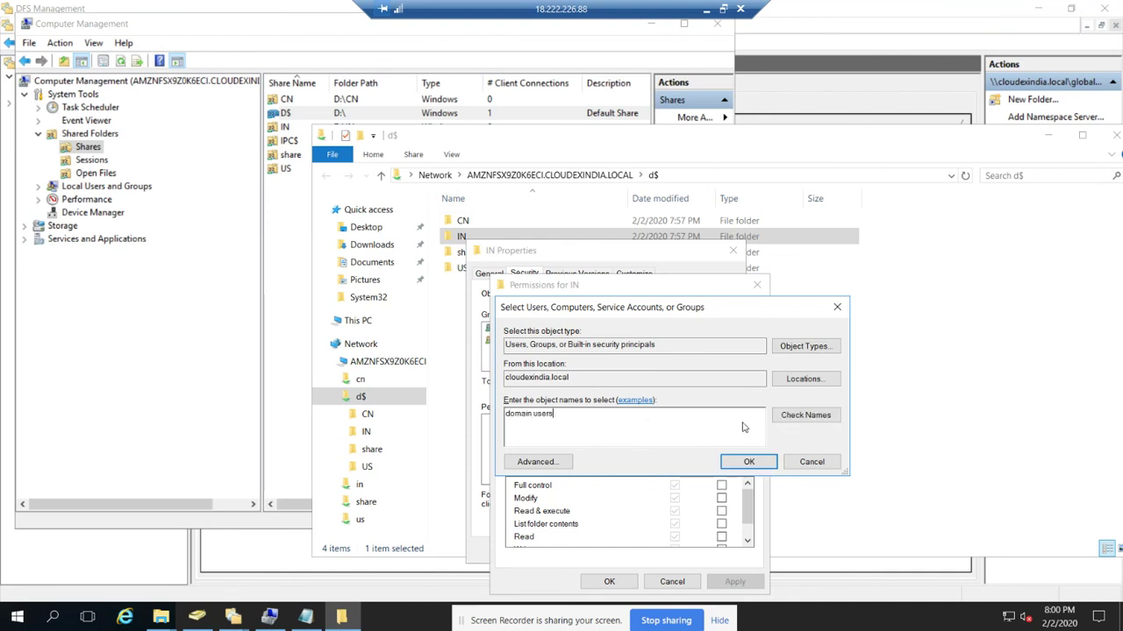
{"action": "left_click", "coordinate": [805, 415]}
{"action": "left_click", "coordinate": [745, 462]}
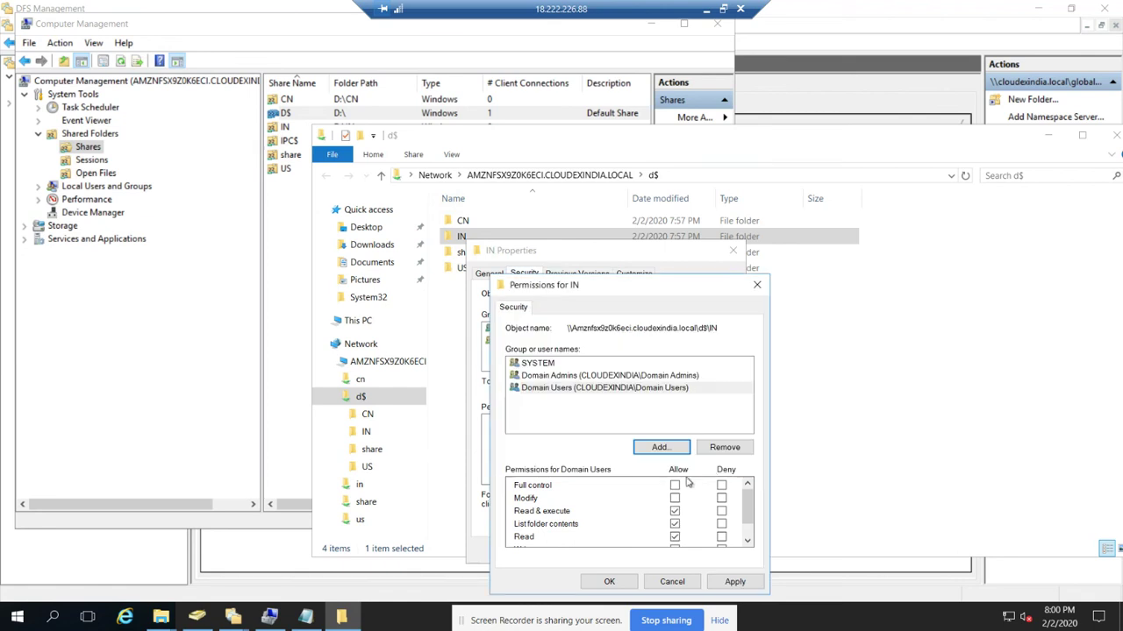
Allow Domain Users full control of the IN folder, apply the permissions, and close its properties
{"action": "left_click", "coordinate": [674, 486]}
{"action": "left_click", "coordinate": [735, 582]}
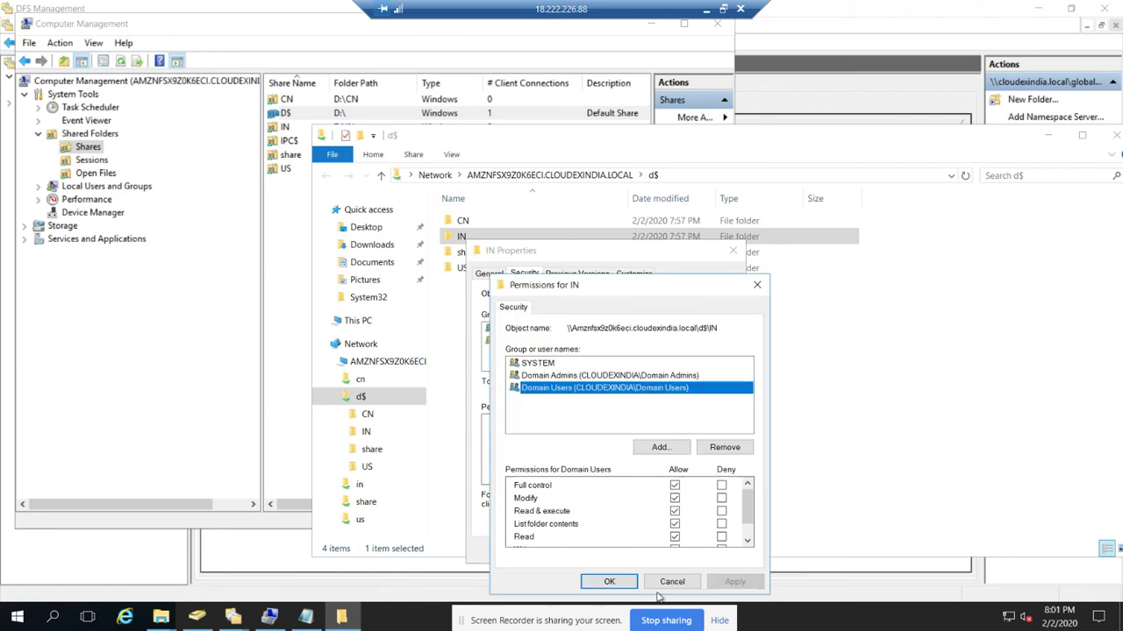
{"action": "left_click", "coordinate": [609, 582]}
{"action": "left_click", "coordinate": [587, 550]}
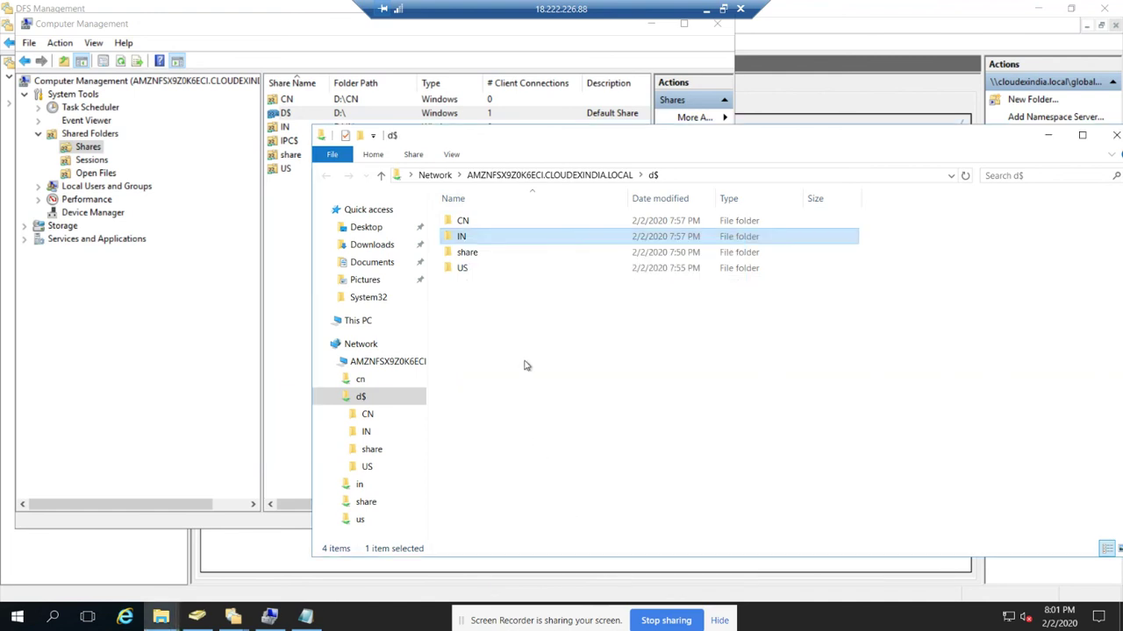
Add the Domain Users group to the security permissions of the US folder
{"action": "left_click", "coordinate": [472, 277]}
{"action": "left_click", "coordinate": [464, 270]}
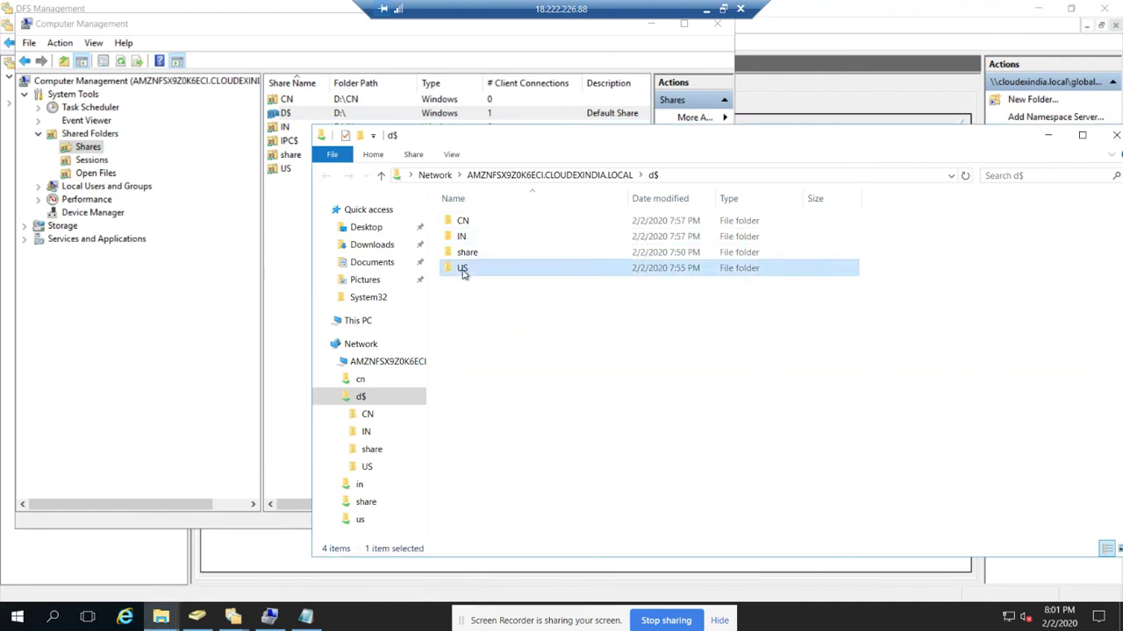
{"action": "right_click", "coordinate": [464, 272]}
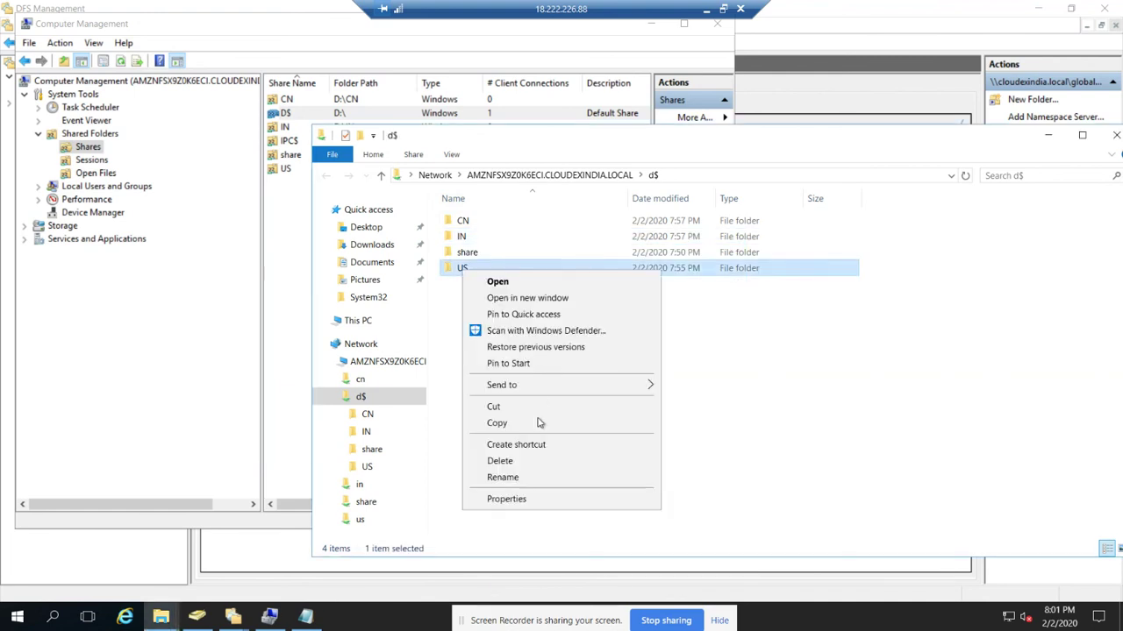
{"action": "left_click", "coordinate": [501, 502]}
{"action": "left_click", "coordinate": [526, 305]}
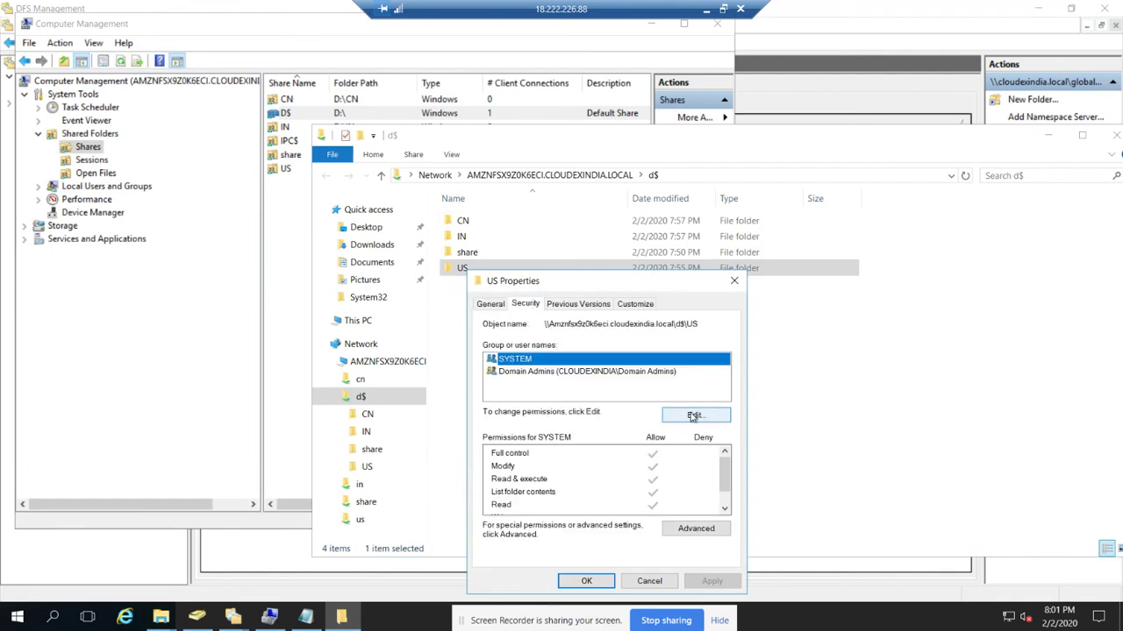
{"action": "left_click", "coordinate": [692, 415]}
{"action": "left_click", "coordinate": [656, 447]}
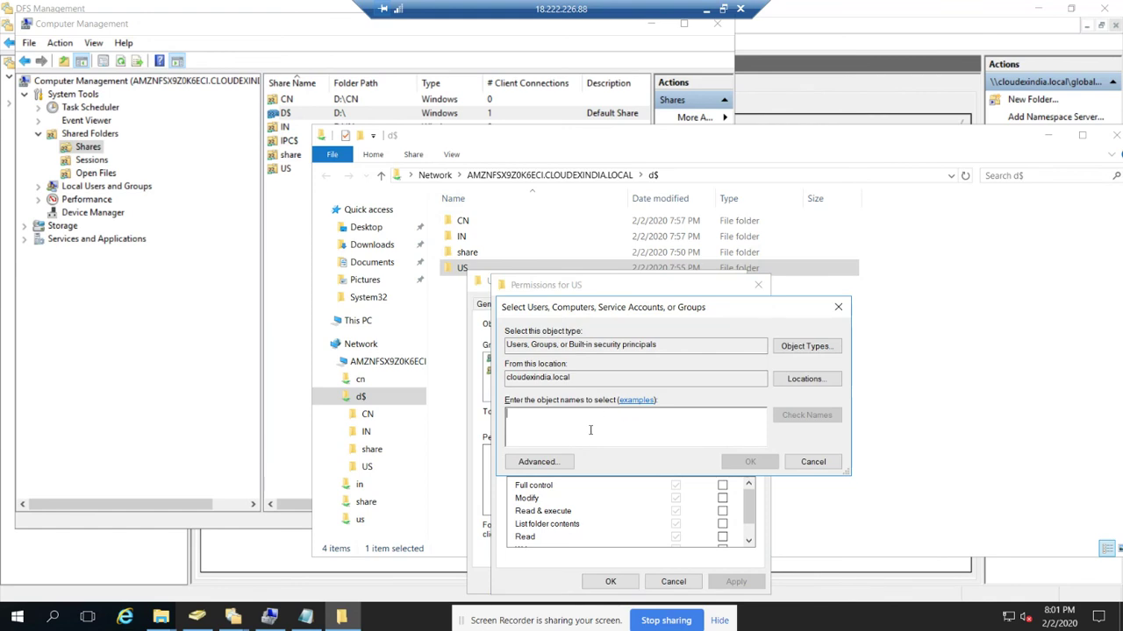
{"action": "type", "text": "c"}
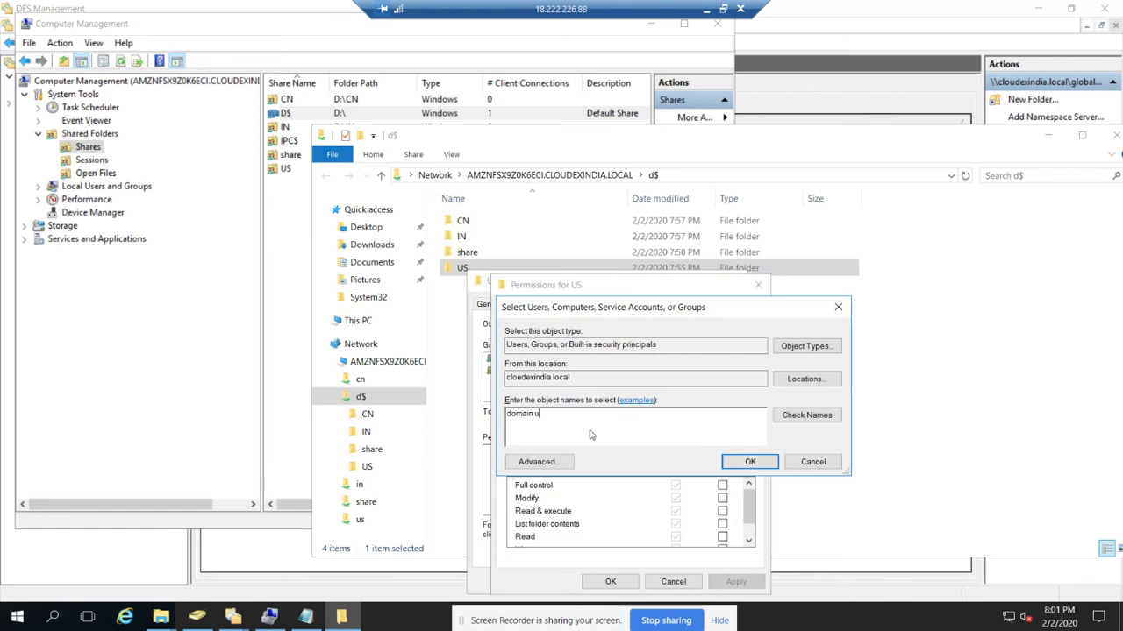
{"action": "left_click", "coordinate": [801, 415]}
{"action": "left_click", "coordinate": [747, 463]}
Allow Domain Users full control of the US folder, apply the permissions, and close its properties
{"action": "left_click", "coordinate": [675, 485]}
{"action": "left_click", "coordinate": [735, 583]}
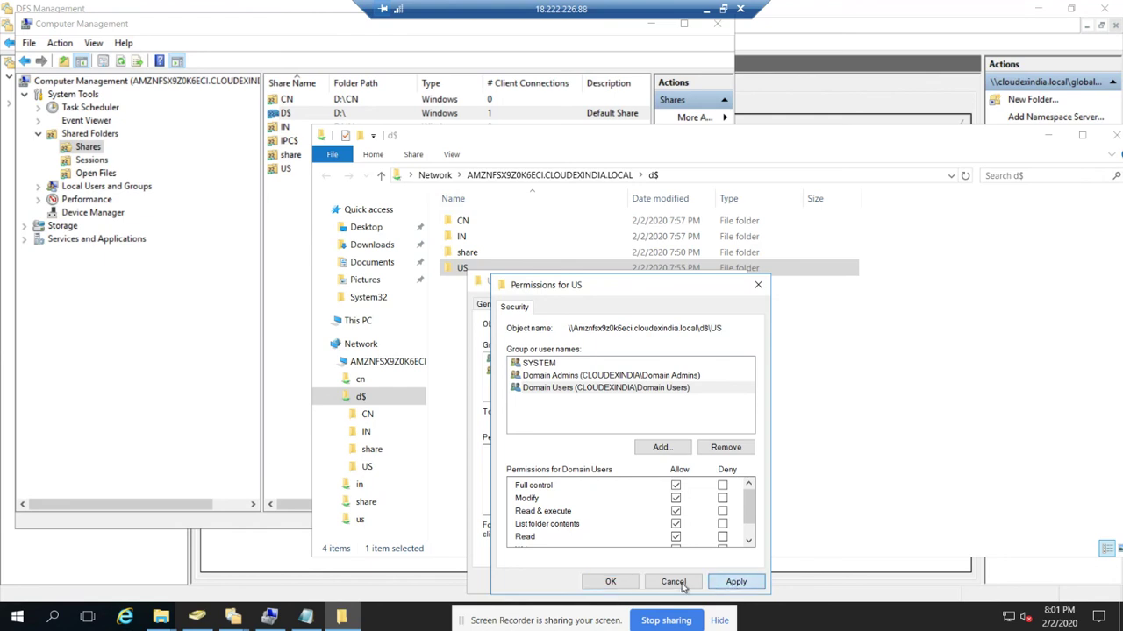
{"action": "left_click", "coordinate": [611, 582]}
{"action": "left_click", "coordinate": [588, 581]}
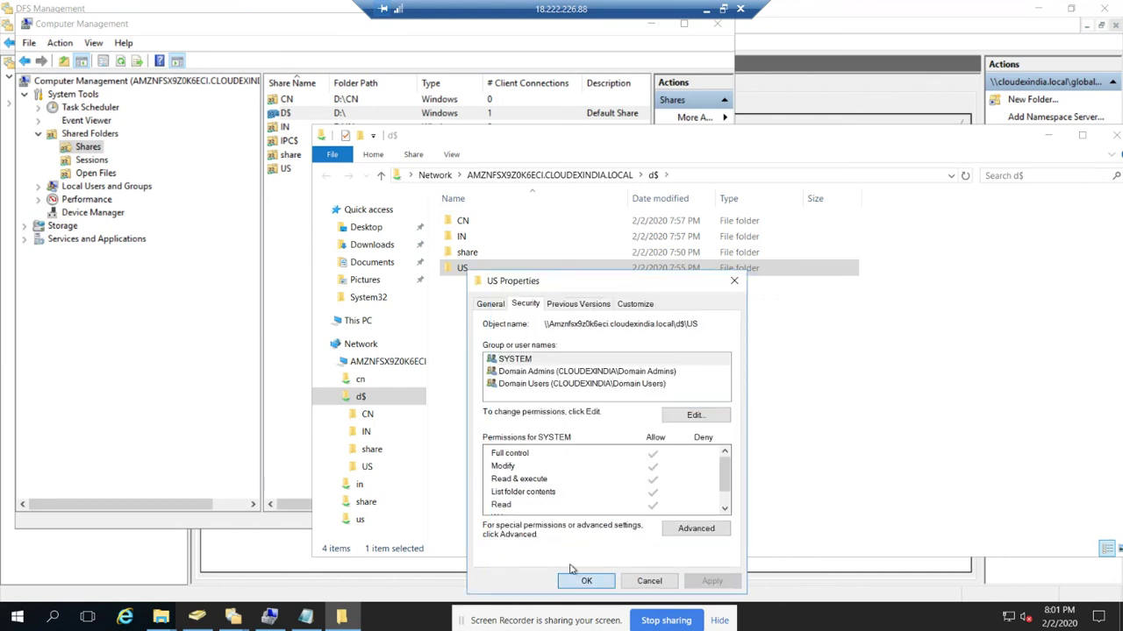
{"action": "left_click", "coordinate": [551, 418]}
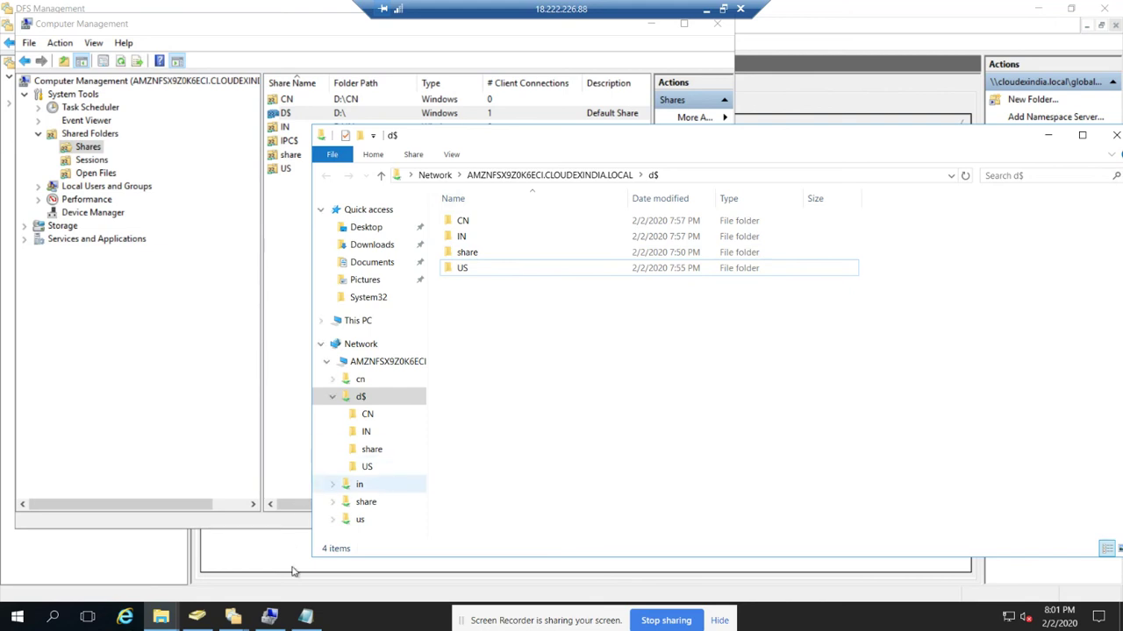
Check the group membership of the usr1 account in Active Directory Users and Computers
{"action": "left_click", "coordinate": [232, 617]}
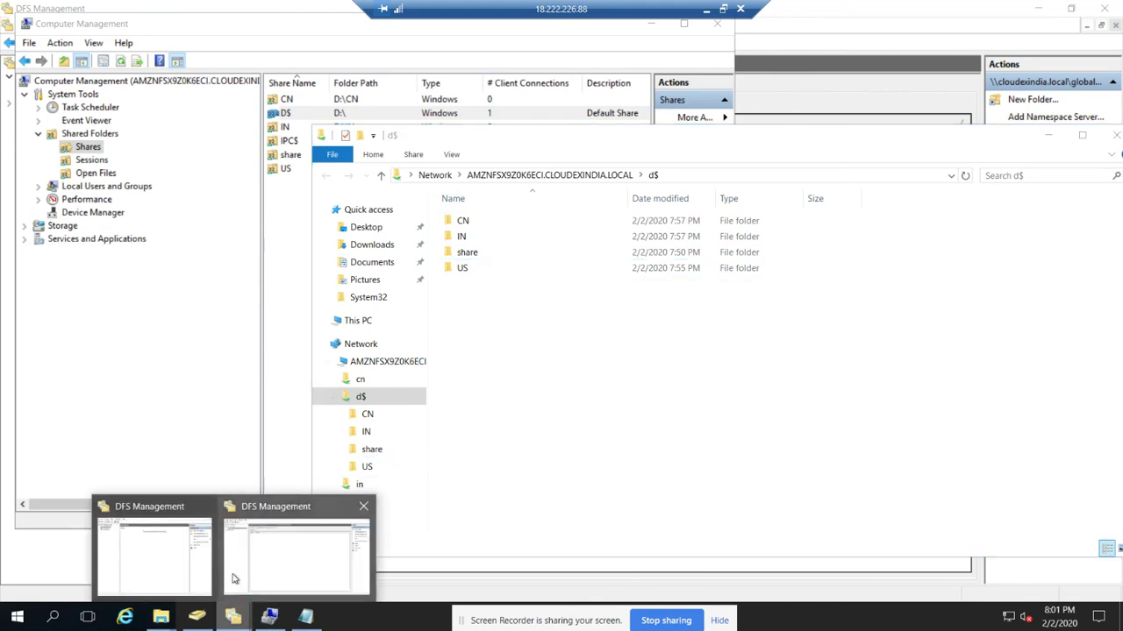
{"action": "left_click", "coordinate": [197, 616]}
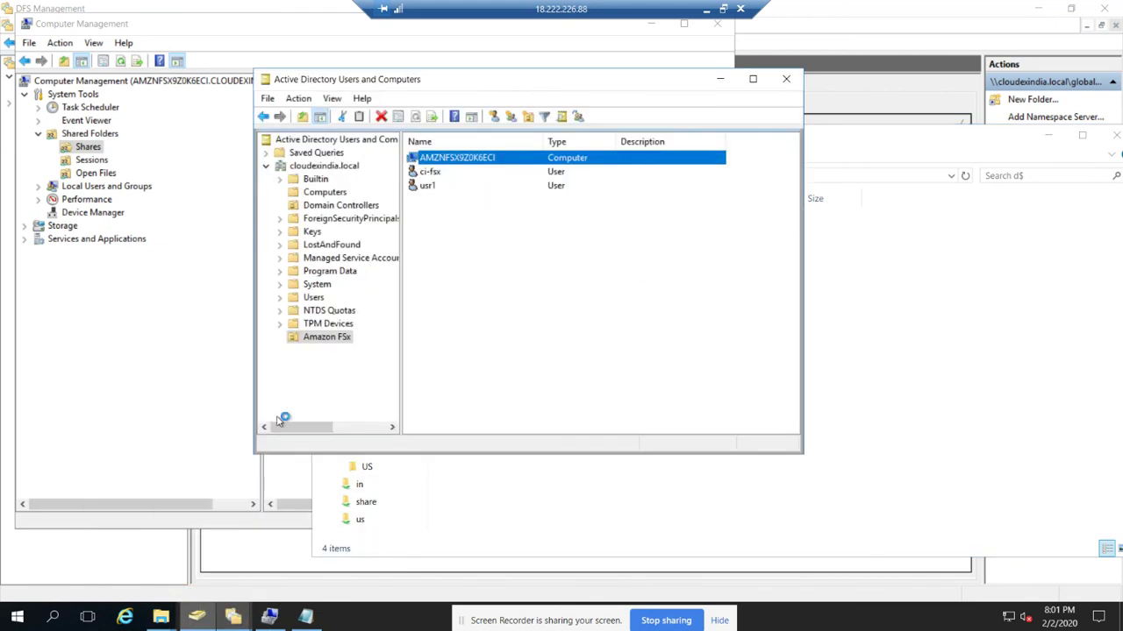
{"action": "left_click", "coordinate": [438, 244]}
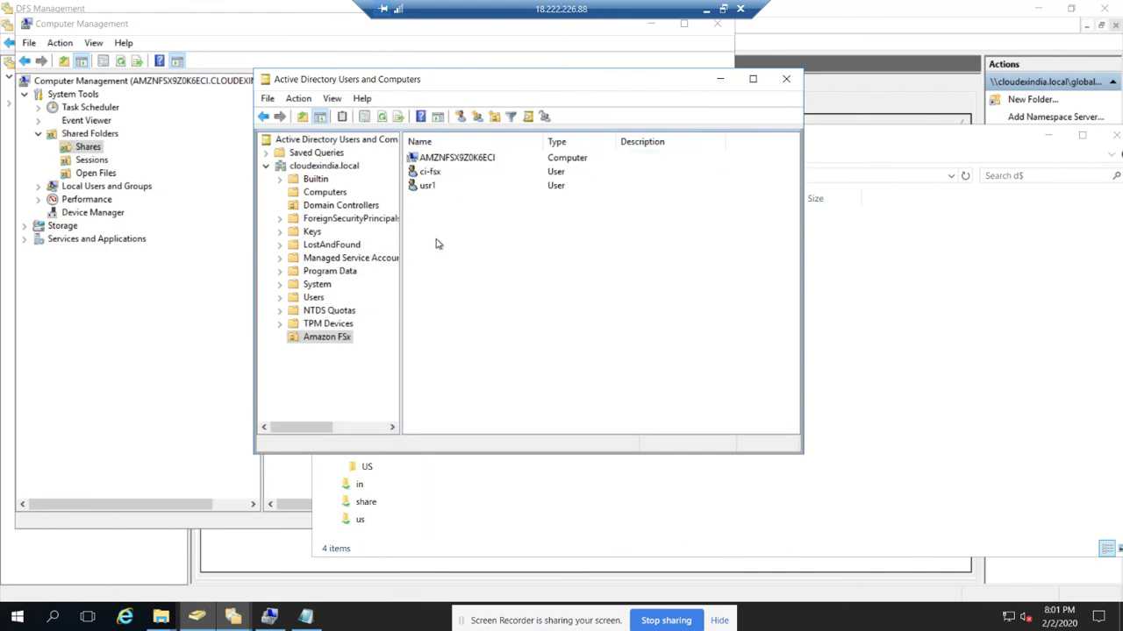
{"action": "left_click", "coordinate": [425, 187]}
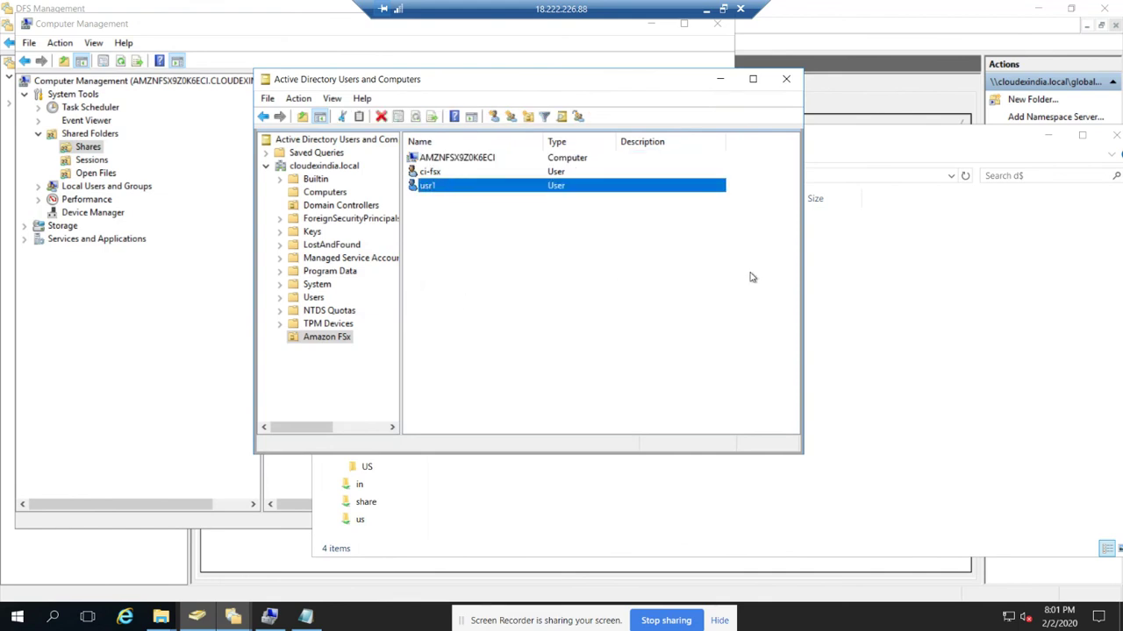
{"action": "left_click", "coordinate": [805, 373]}
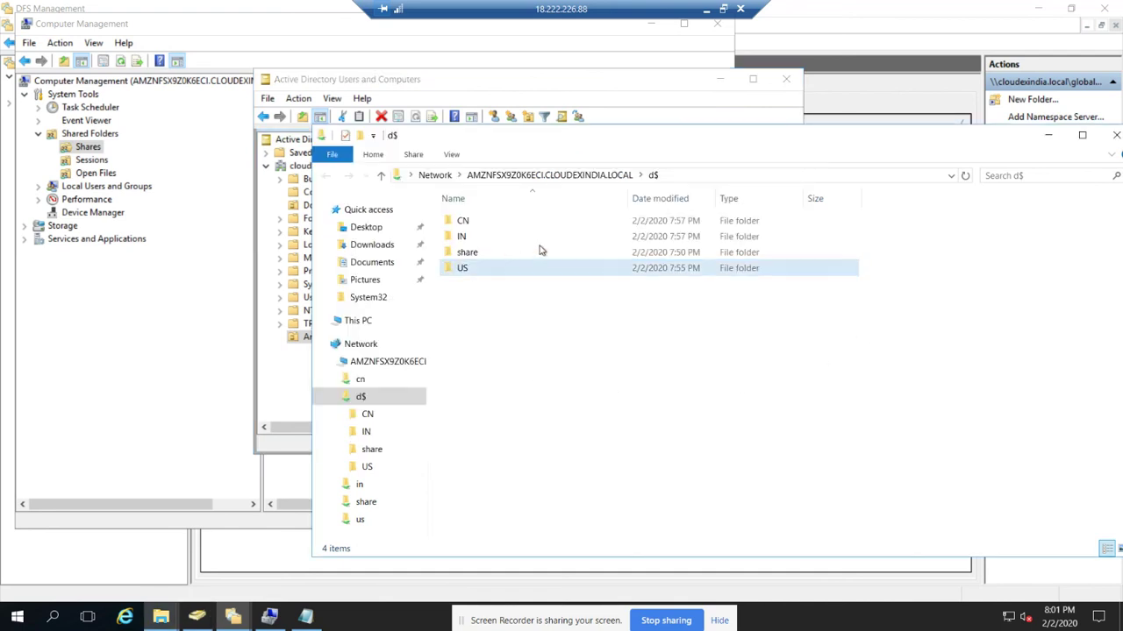
{"action": "left_click", "coordinate": [290, 390]}
{"action": "double_click", "coordinate": [430, 186]}
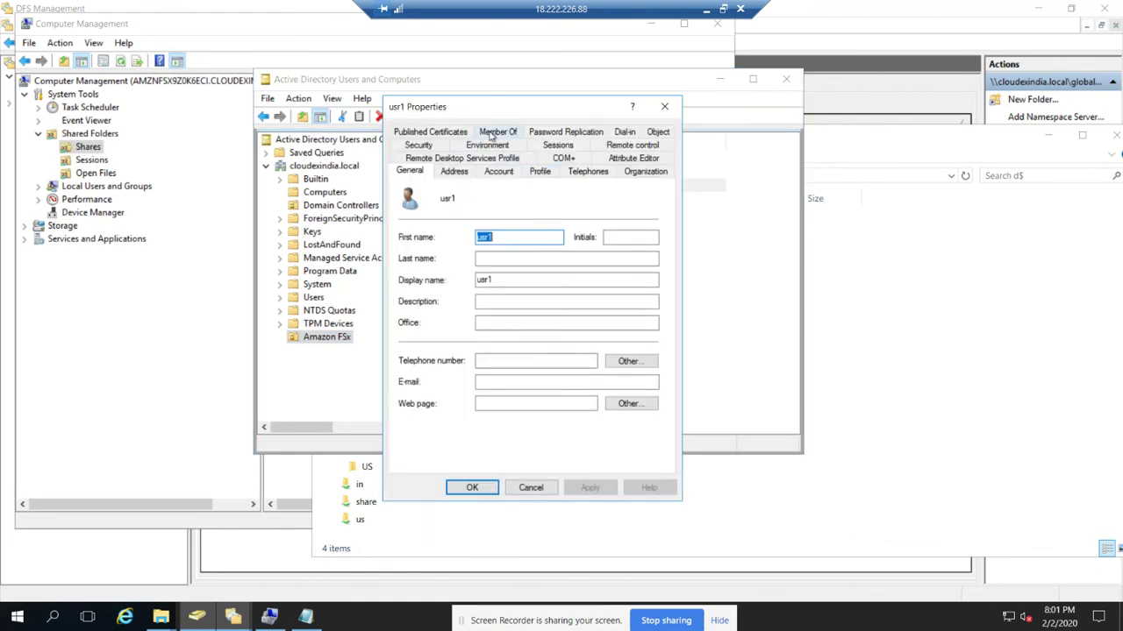
{"action": "left_click", "coordinate": [497, 132]}
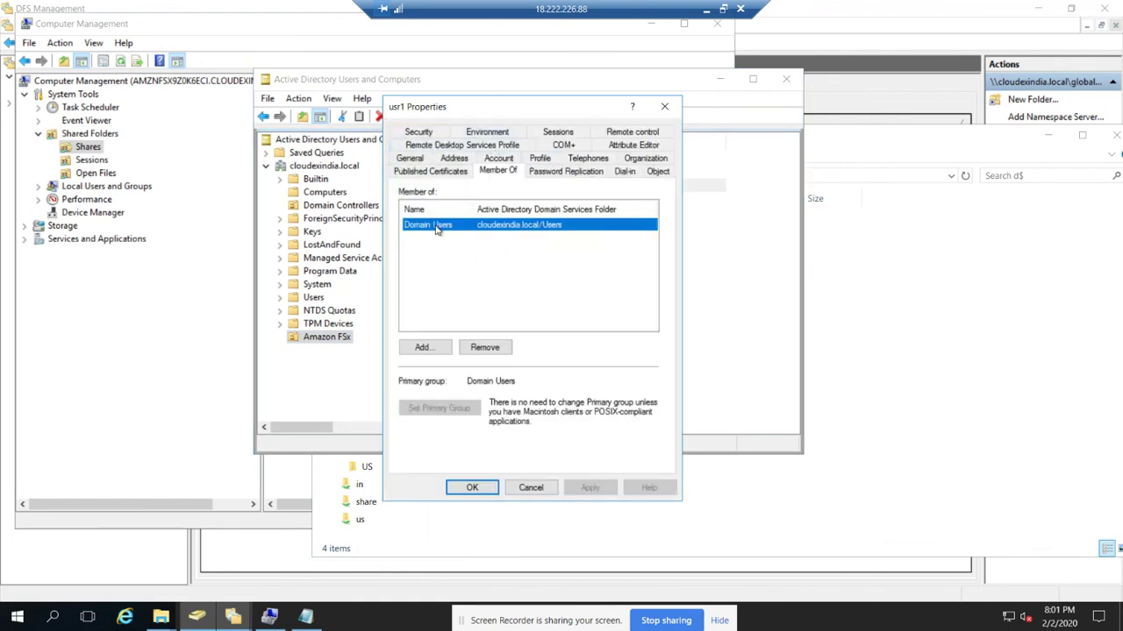
{"action": "left_click", "coordinate": [664, 106]}
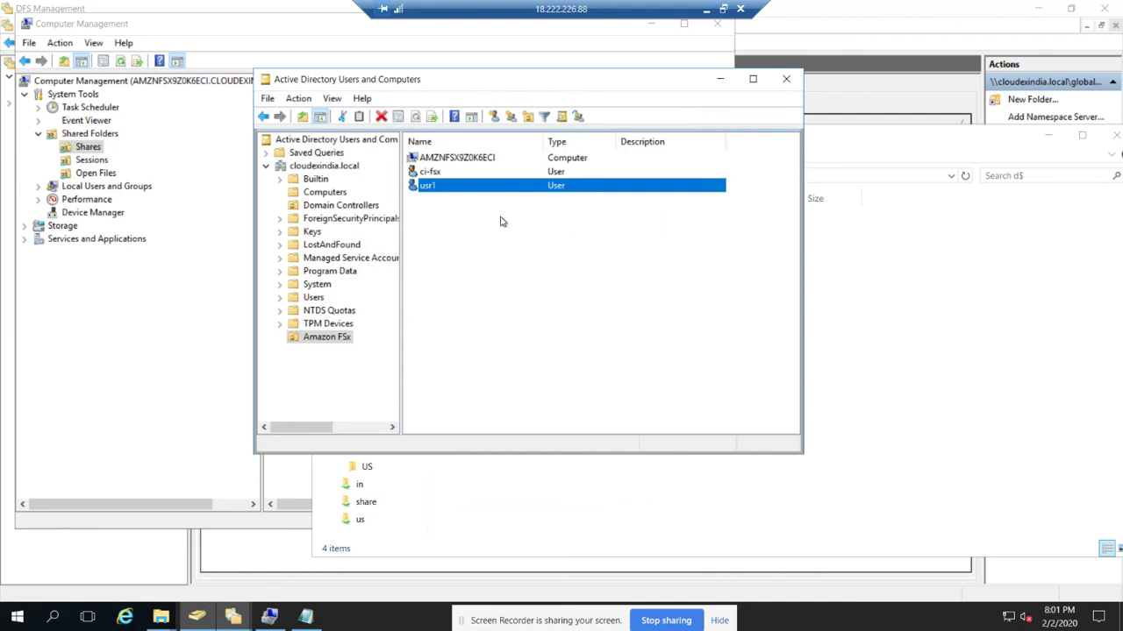
Check the group membership of the ci-fsx account, then return to the d$ share's folder window
{"action": "double_click", "coordinate": [430, 172]}
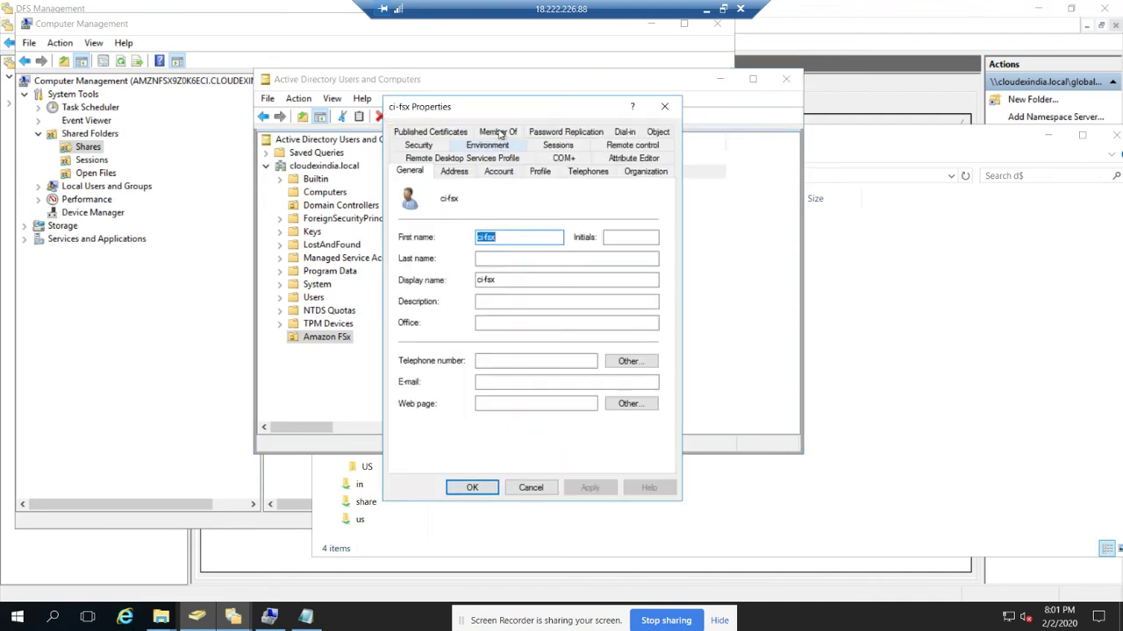
{"action": "left_click", "coordinate": [497, 131]}
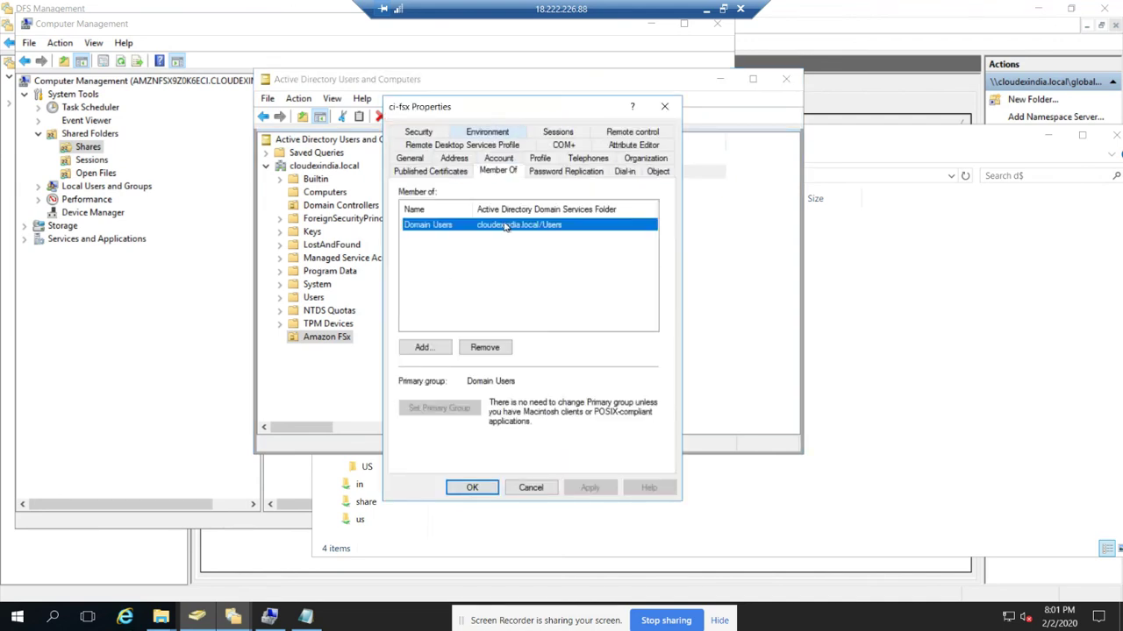
{"action": "left_click", "coordinate": [664, 106]}
{"action": "left_click", "coordinate": [820, 346]}
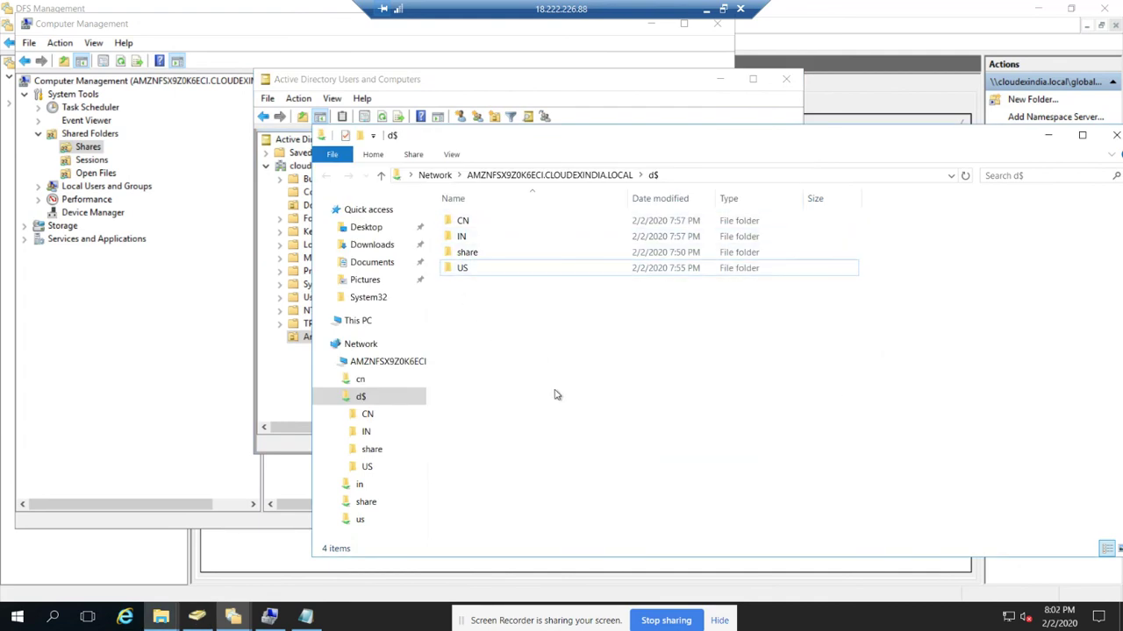
Switch to the 18.219.171.226 remote desktop session and open the CN share to test access
{"action": "left_click", "coordinate": [722, 8]}
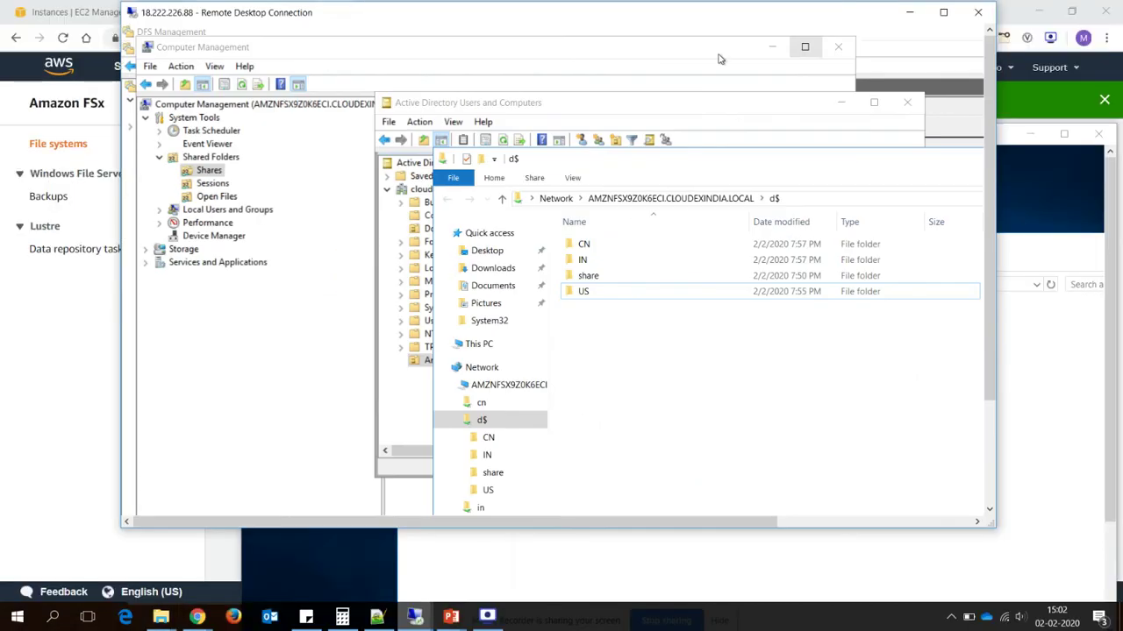
{"action": "left_click", "coordinate": [451, 572]}
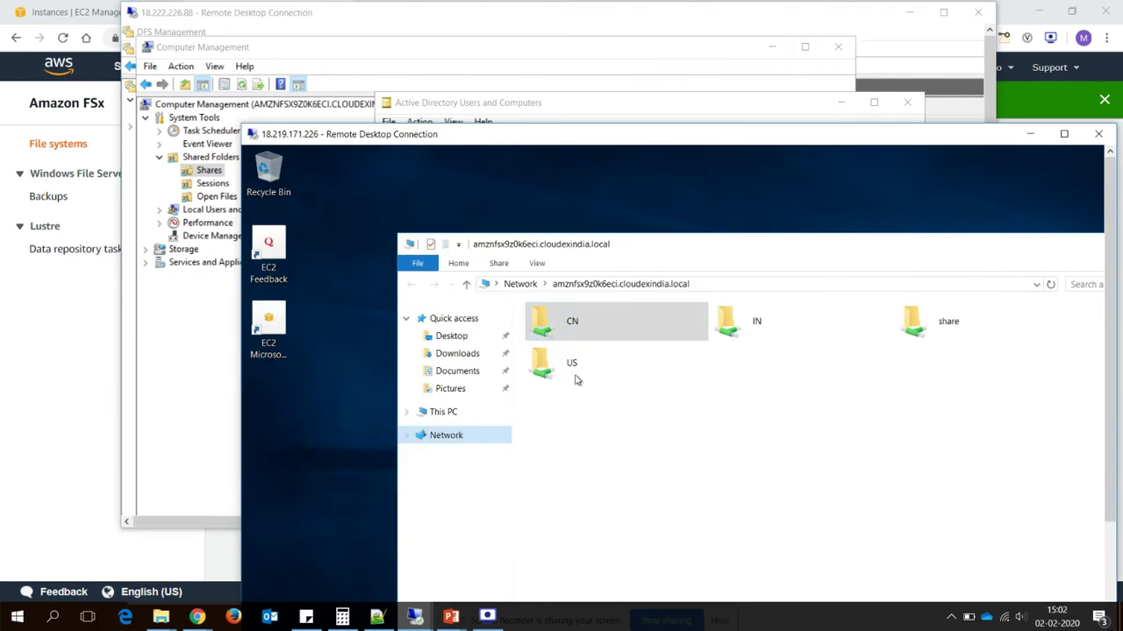
{"action": "double_click", "coordinate": [601, 325]}
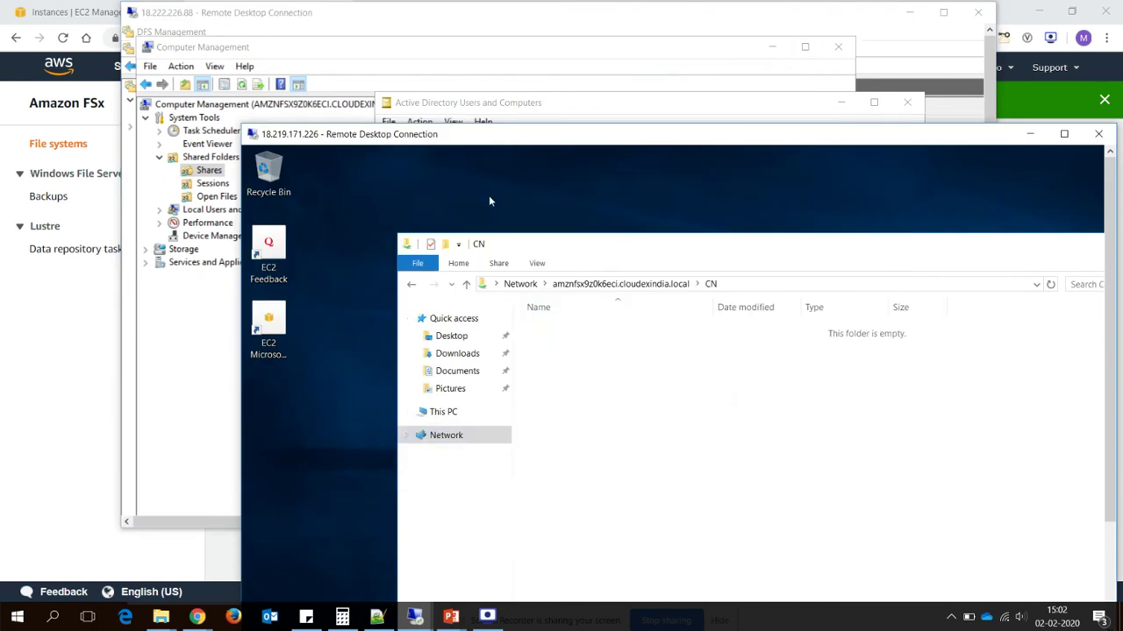
Return to DFS Management in the 18.222.226.88 session and start a new folder named IN in the global-share namespace
{"action": "left_click", "coordinate": [585, 24]}
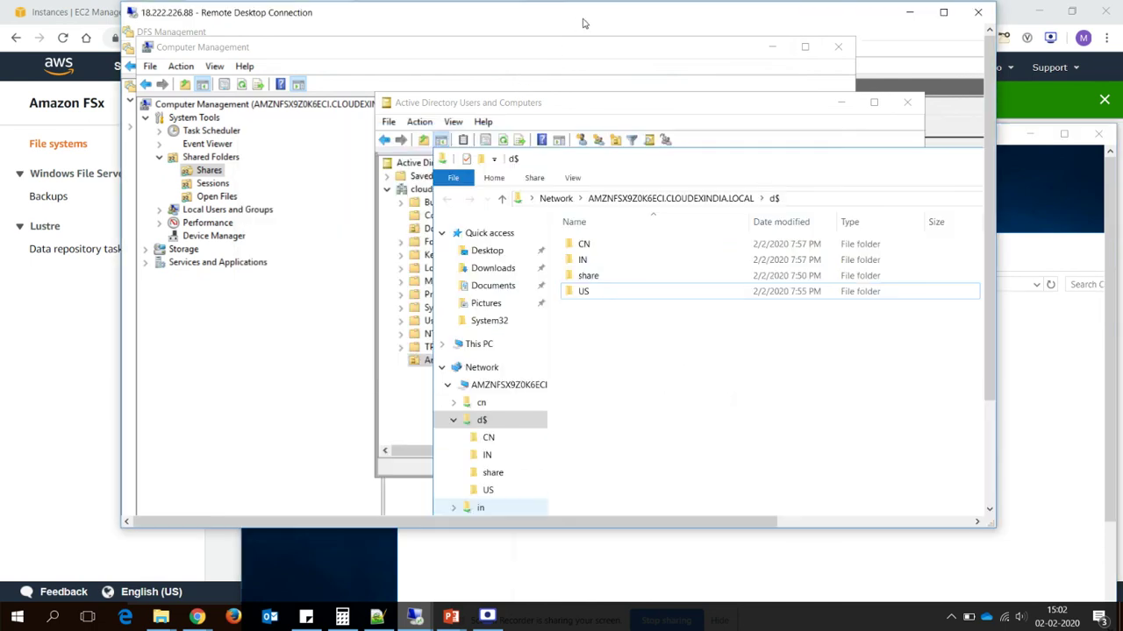
{"action": "left_click_drag", "start_coordinate": [687, 167], "coordinate": [532, 54]}
{"action": "double_click", "coordinate": [590, 21]}
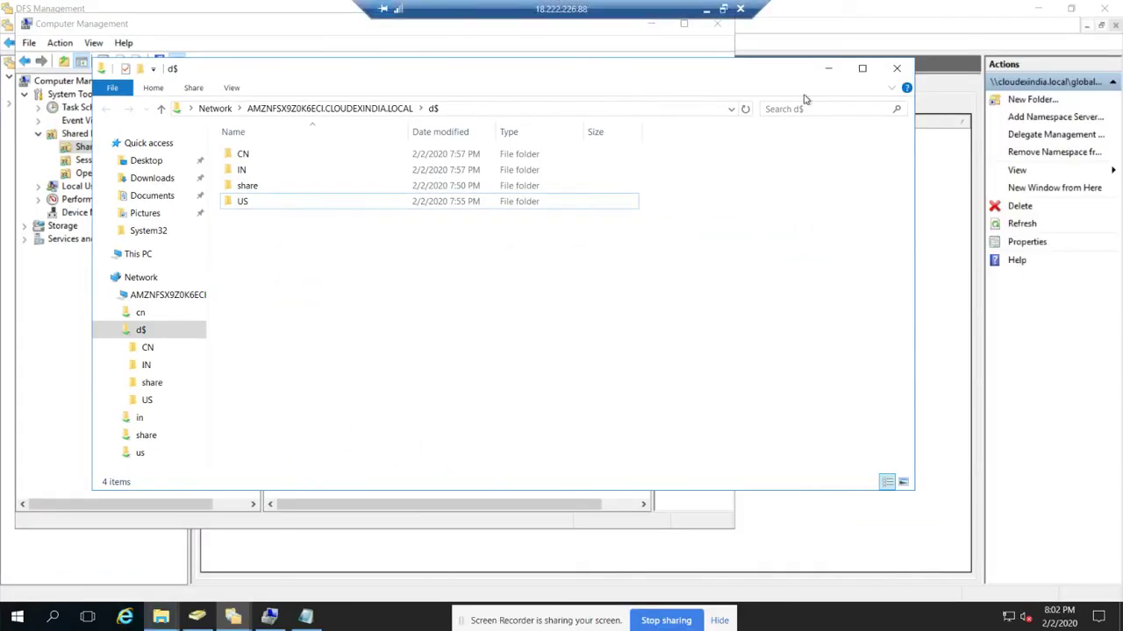
{"action": "left_click", "coordinate": [829, 69]}
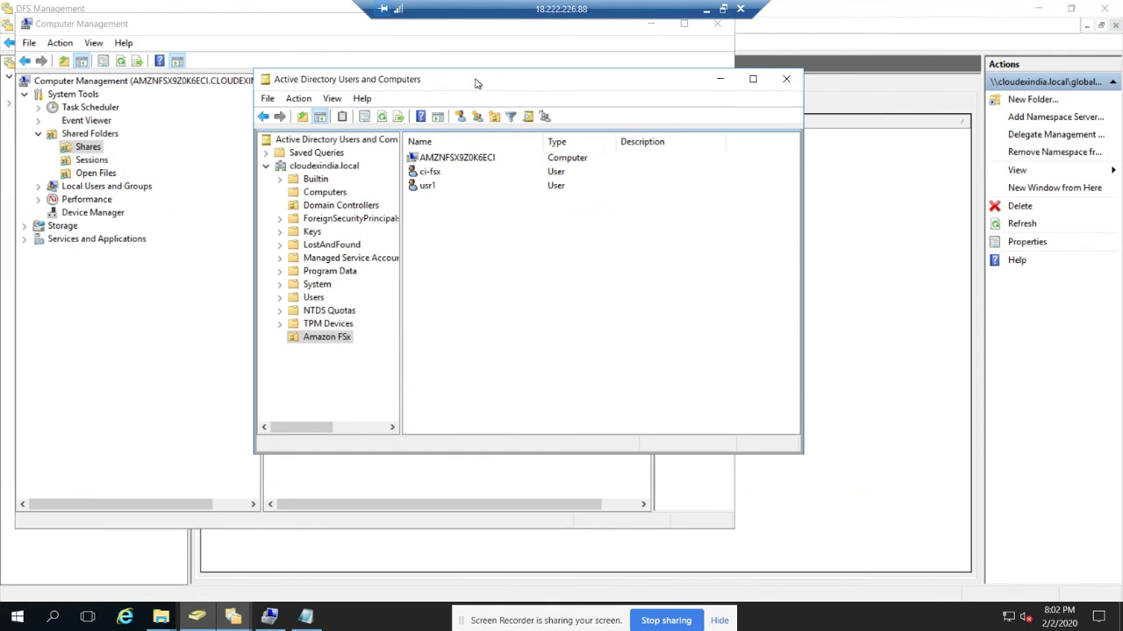
{"action": "left_click", "coordinate": [862, 248]}
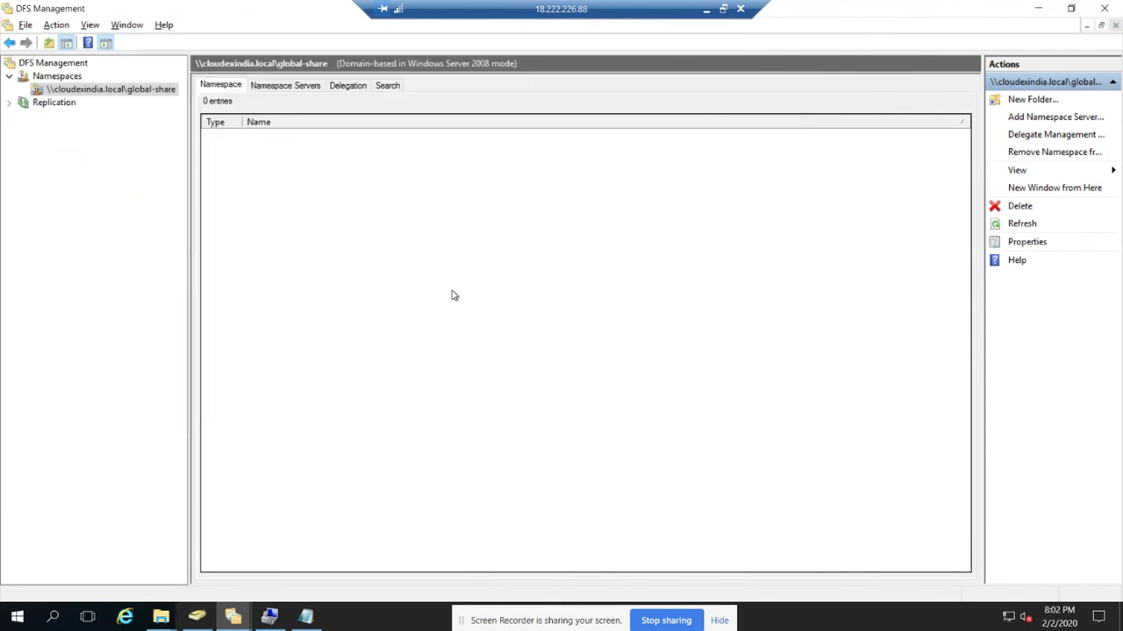
{"action": "right_click", "coordinate": [128, 94]}
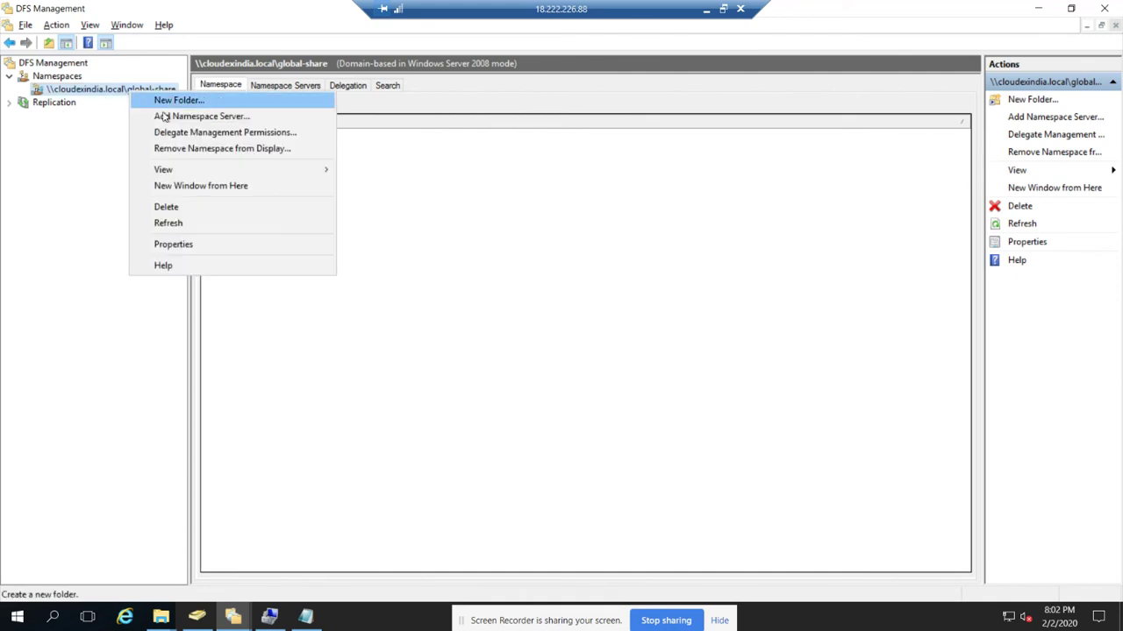
{"action": "left_click", "coordinate": [219, 104]}
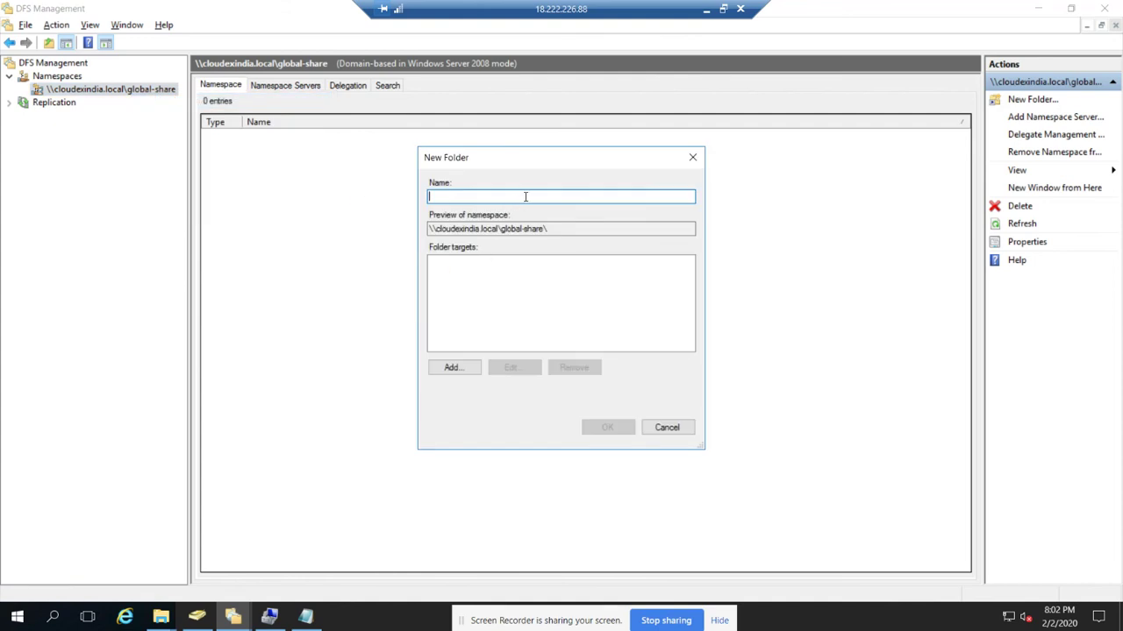
{"action": "type", "text": "l"}
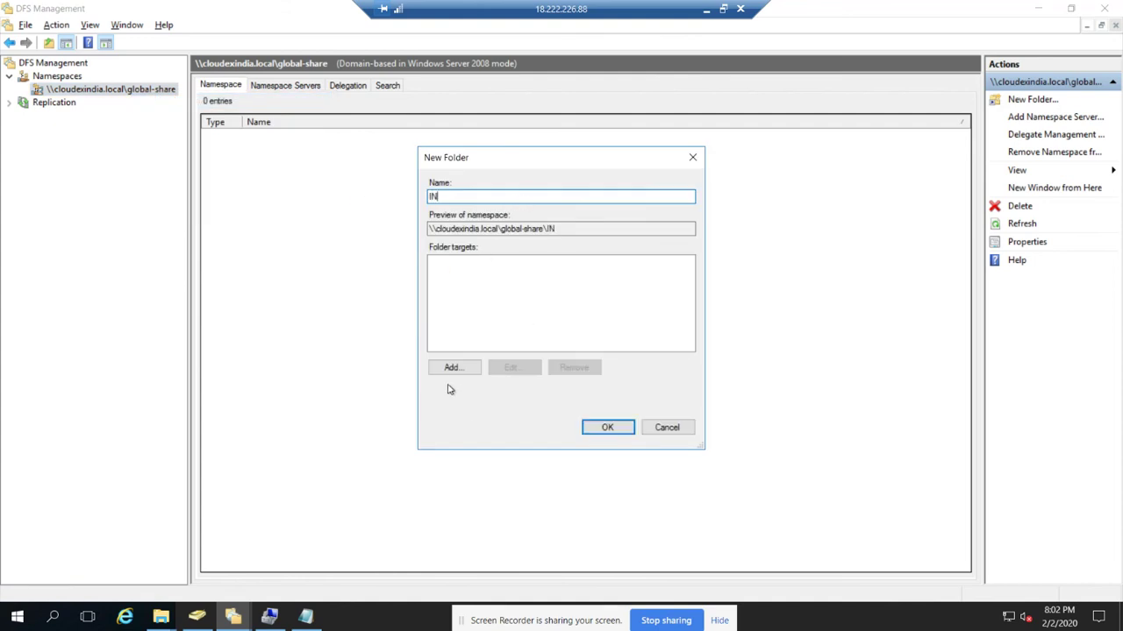
Add \\amznfsx9z0k6eci.cloudexindia.local\IN as the folder target of the new IN folder
{"action": "left_click", "coordinate": [454, 368]}
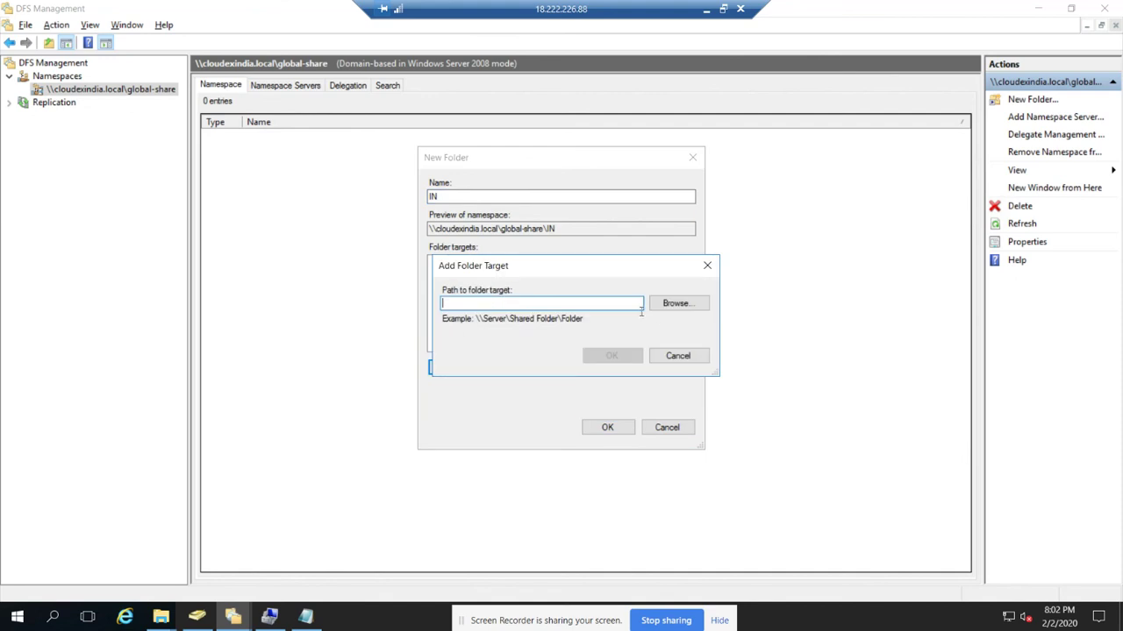
{"action": "left_click", "coordinate": [672, 307]}
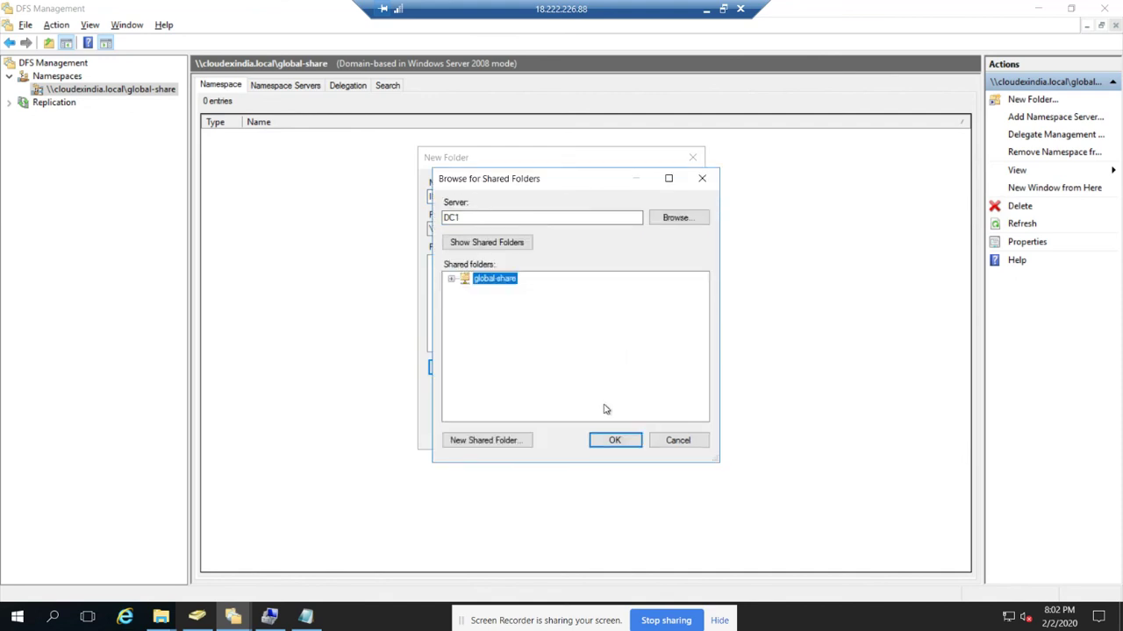
{"action": "left_click", "coordinate": [677, 442]}
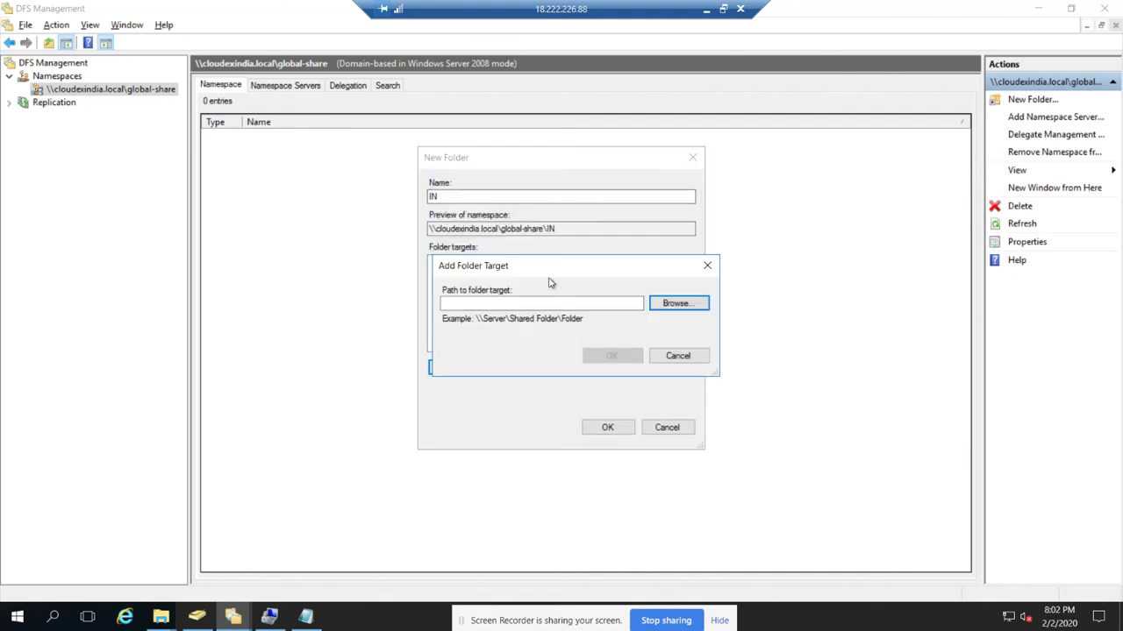
{"action": "left_click", "coordinate": [509, 304]}
{"action": "type", "text": "\\\\amznfsx9z0k6eci.cloudexindia.local\\"}
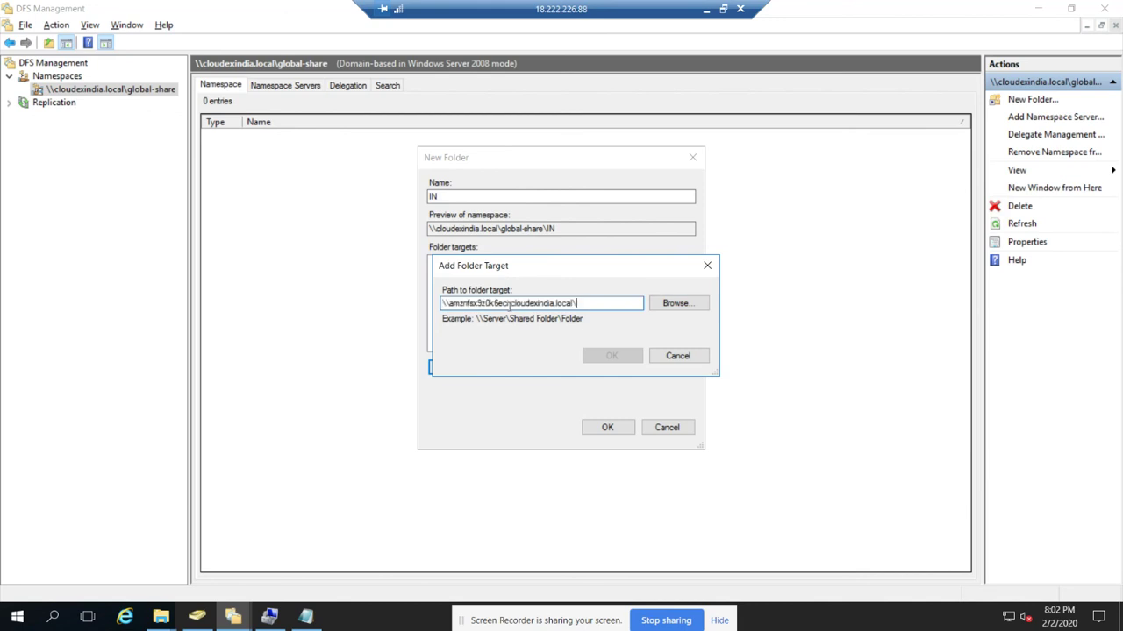
{"action": "type", "text": "IN"}
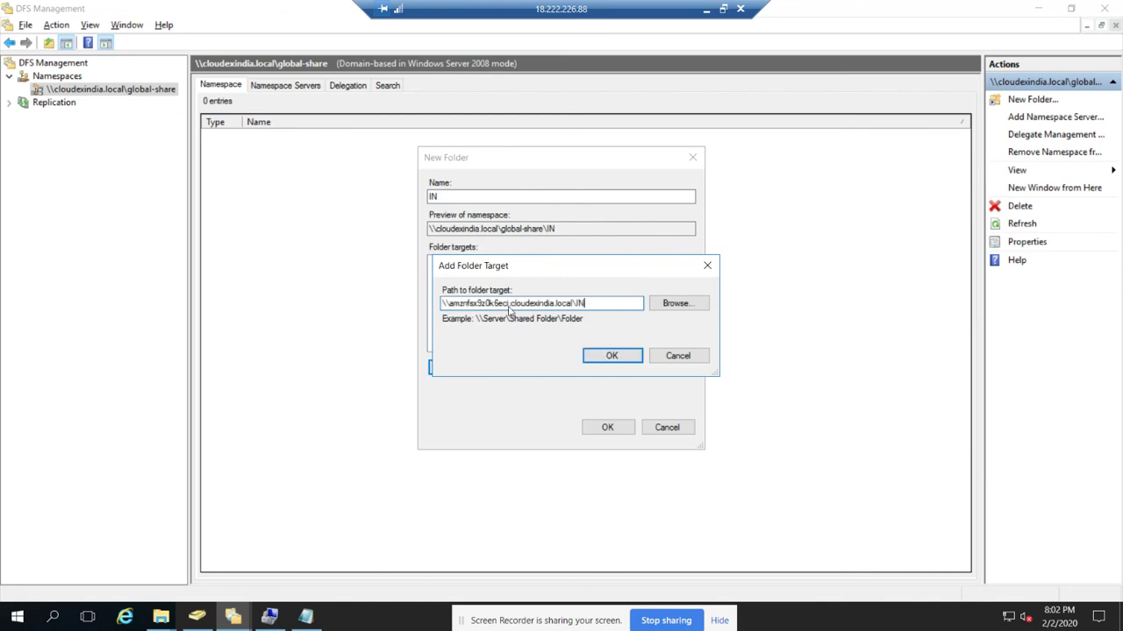
{"action": "left_click", "coordinate": [624, 359]}
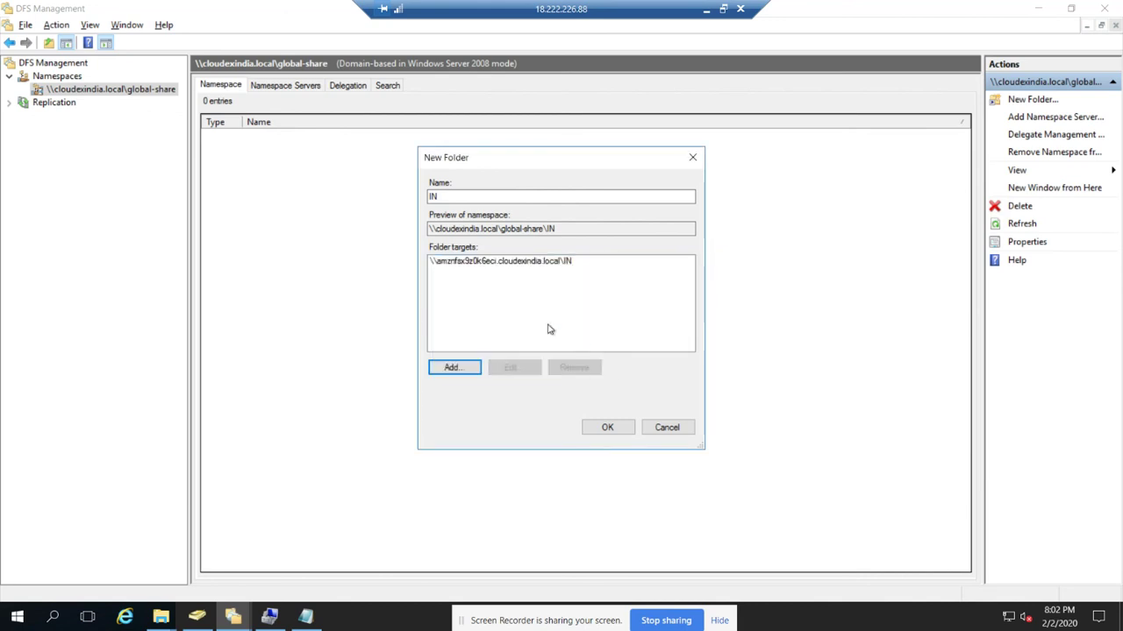
Confirm the IN folder, and create a CN folder in the global-share namespace targeting \\amznfsx9z0k6eci.cloudexindia.local\CN
{"action": "left_click", "coordinate": [608, 428]}
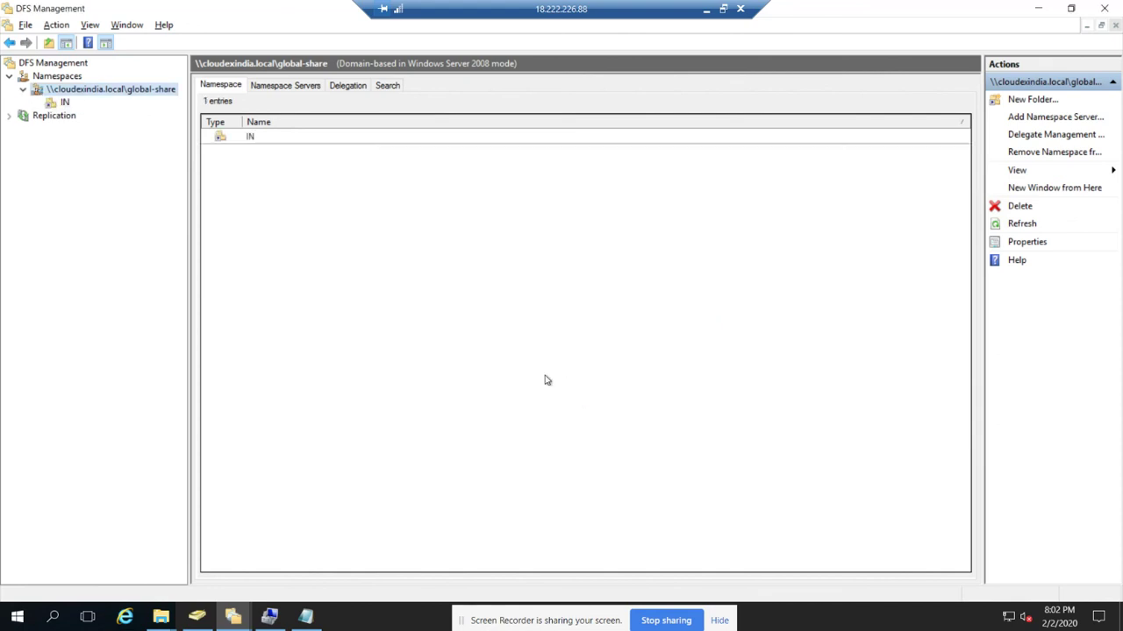
{"action": "right_click", "coordinate": [105, 96]}
{"action": "left_click", "coordinate": [166, 102]}
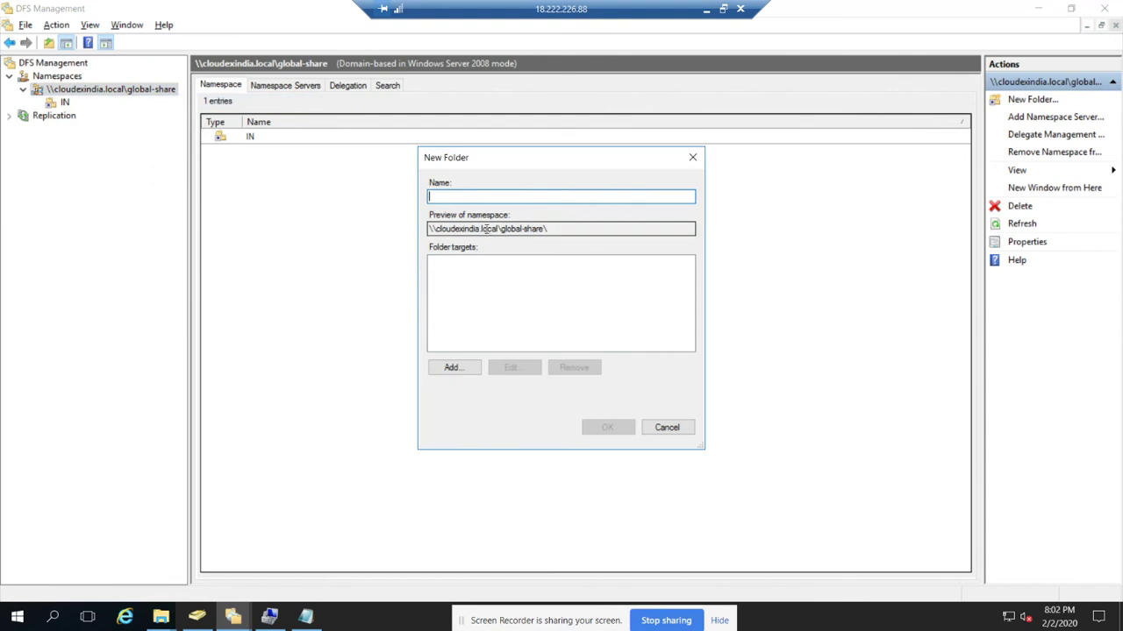
{"action": "type", "text": "CN"}
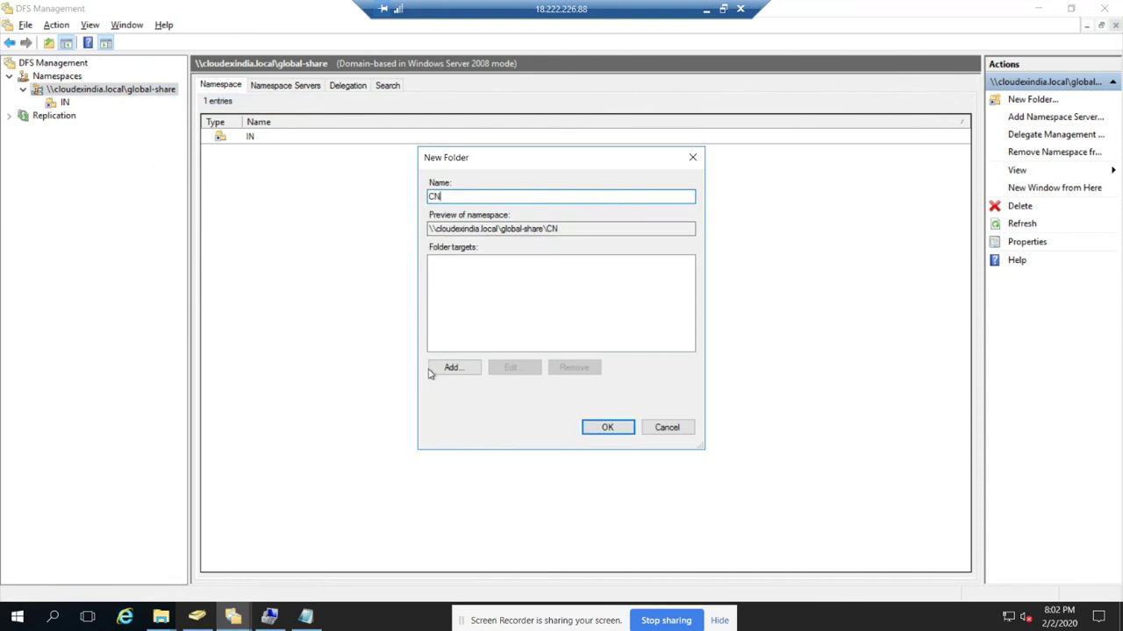
{"action": "left_click", "coordinate": [451, 370]}
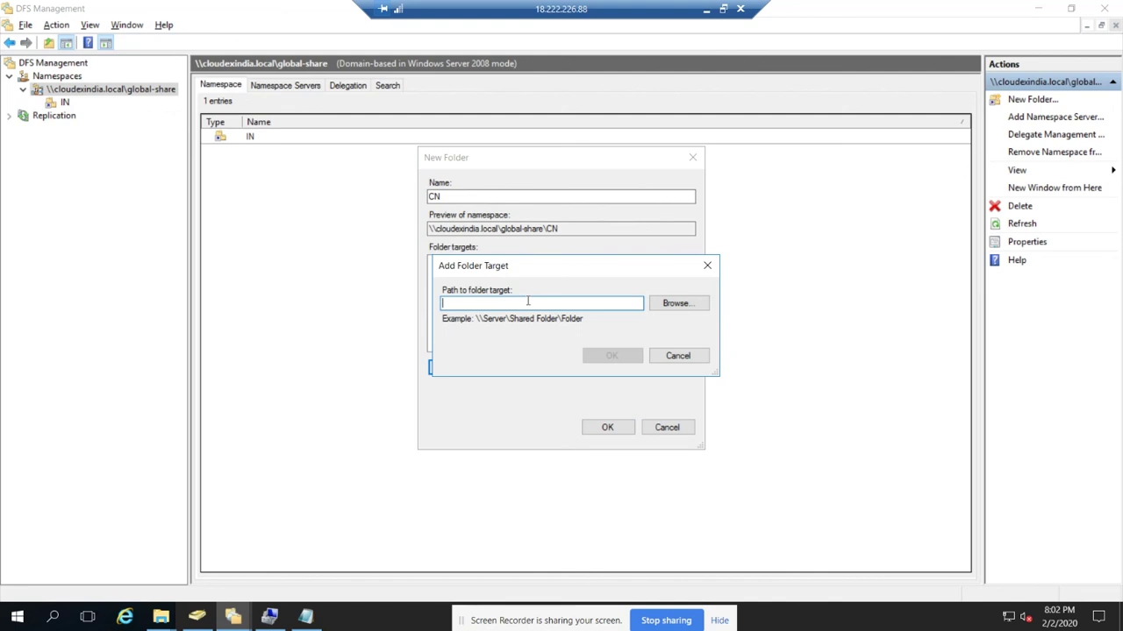
{"action": "type", "text": "\\\\amznfsx9z0k6eci.cloudexindia.local\\"}
{"action": "type", "text": "CN"}
{"action": "left_click", "coordinate": [607, 355]}
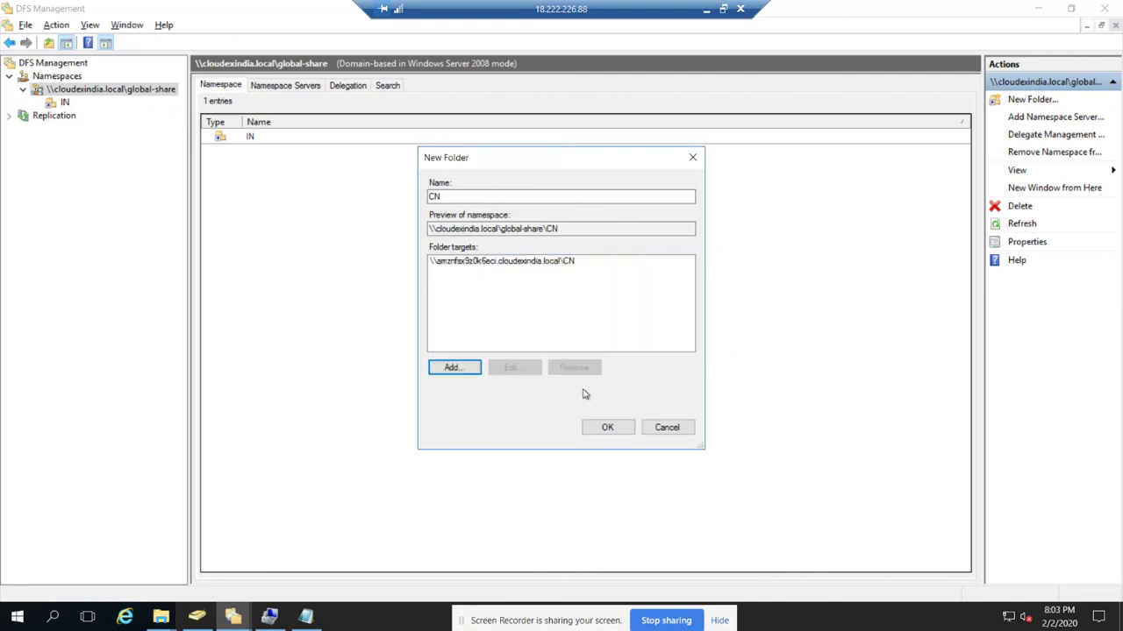
{"action": "left_click", "coordinate": [607, 428]}
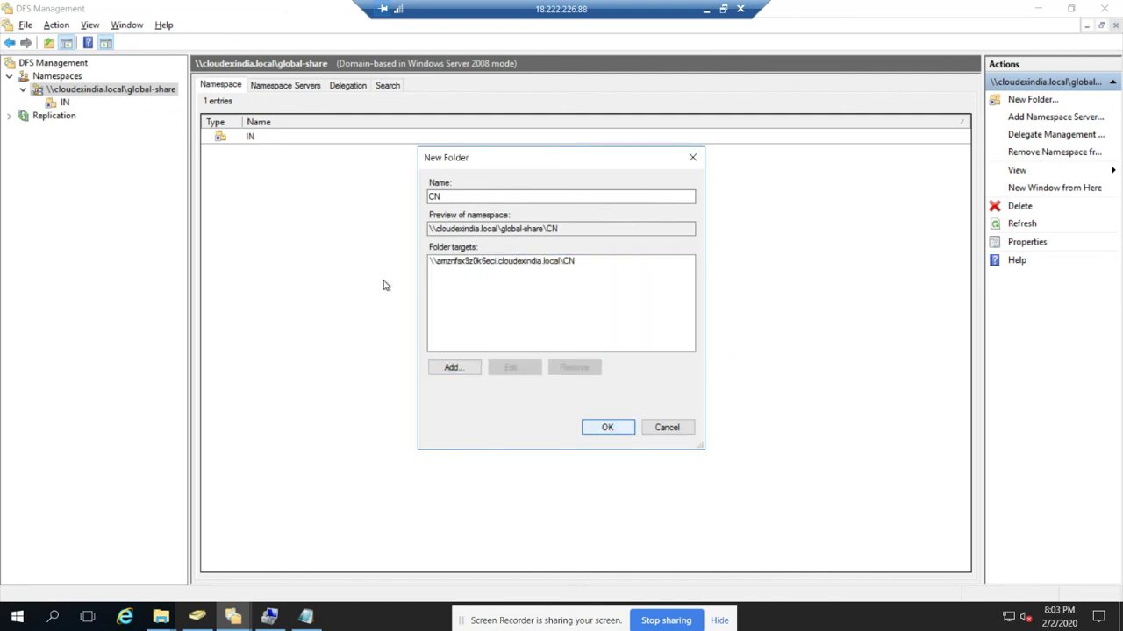
Create a folder named US in the global-share namespace with the folder target \\amznfsx9z0k6eci.cloudexindia.local\US
{"action": "right_click", "coordinate": [105, 94]}
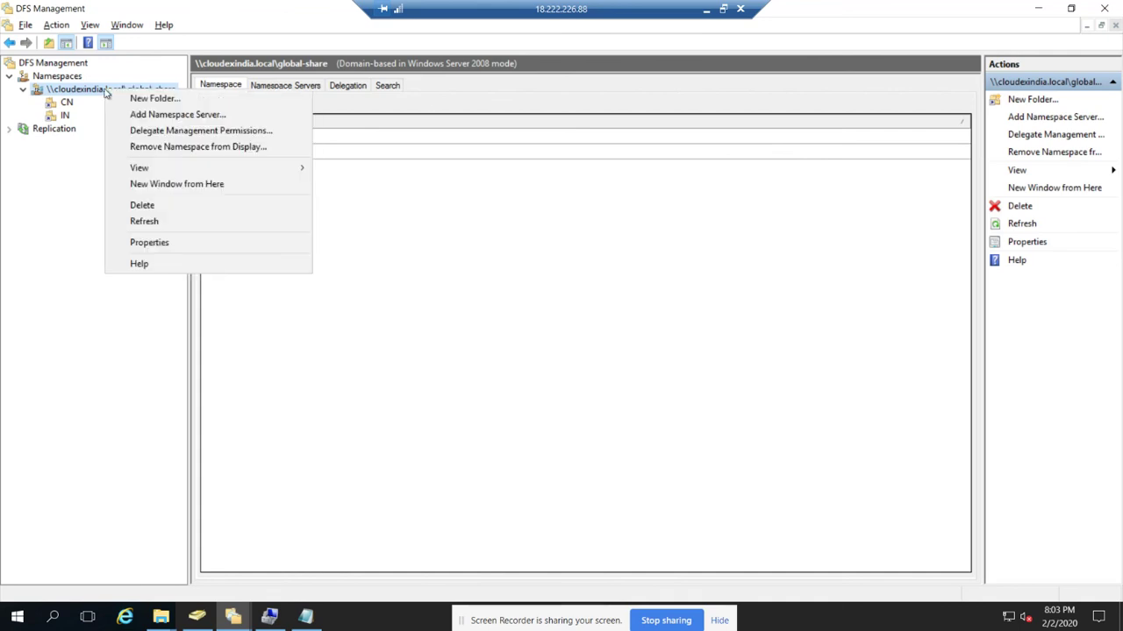
{"action": "left_click", "coordinate": [168, 99]}
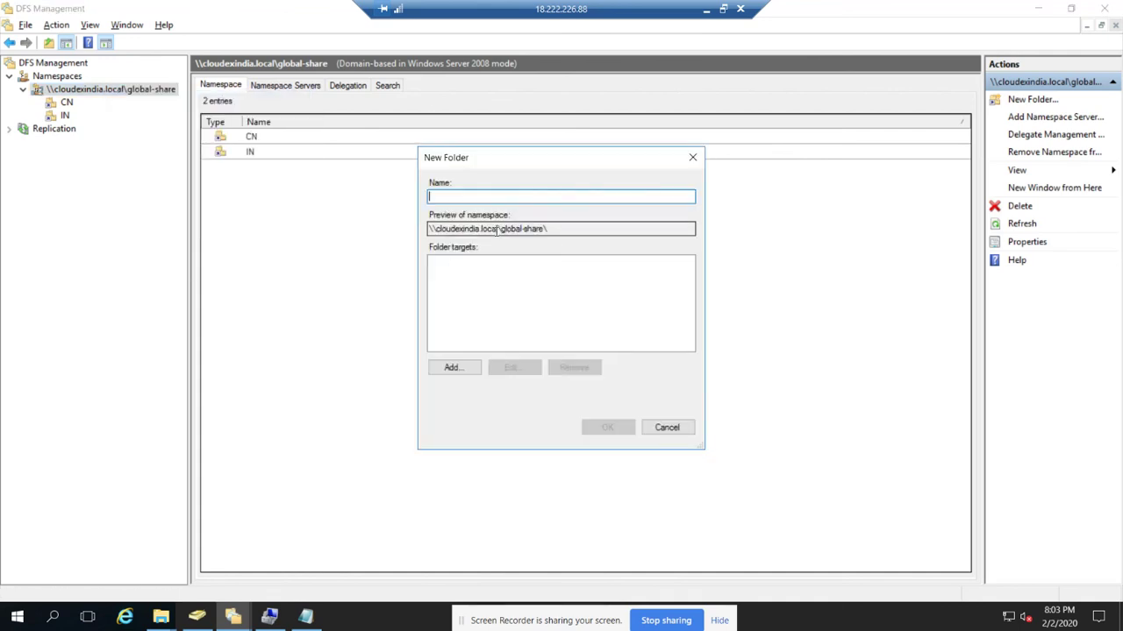
{"action": "type", "text": "US"}
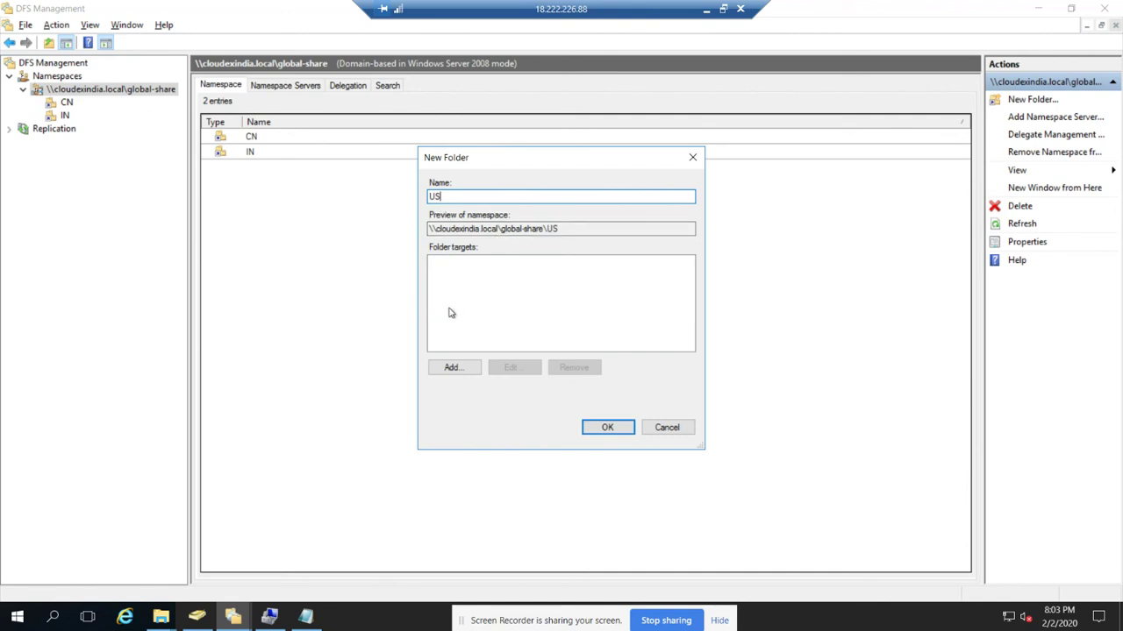
{"action": "left_click", "coordinate": [449, 367]}
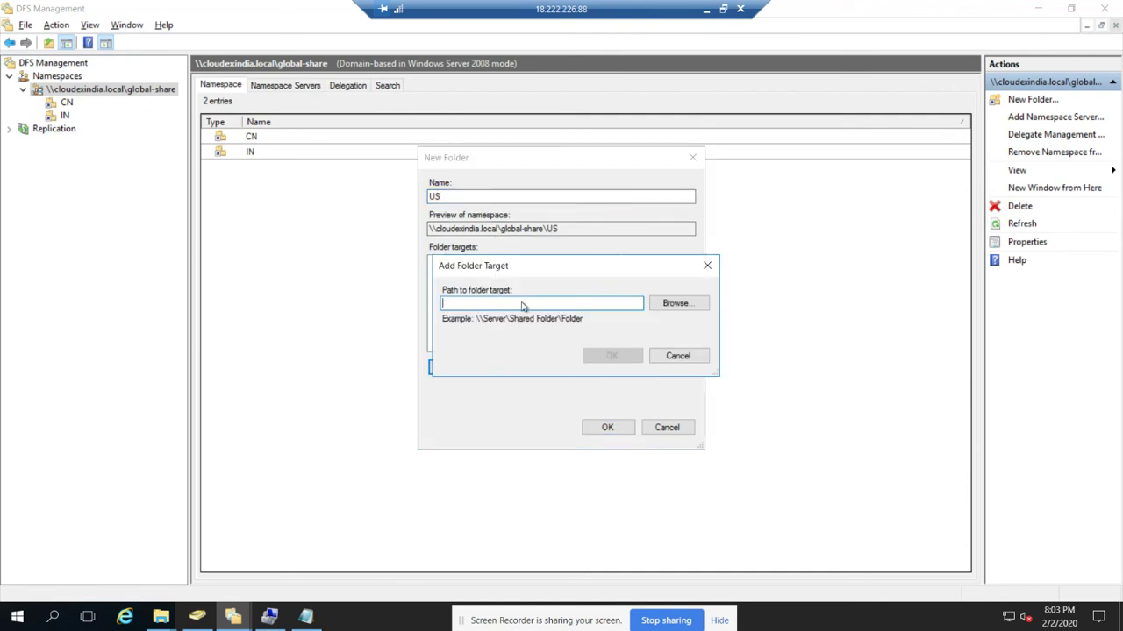
{"action": "type", "text": "\\\\amznfsx9z0k6eci.cloudexindia.local\\"}
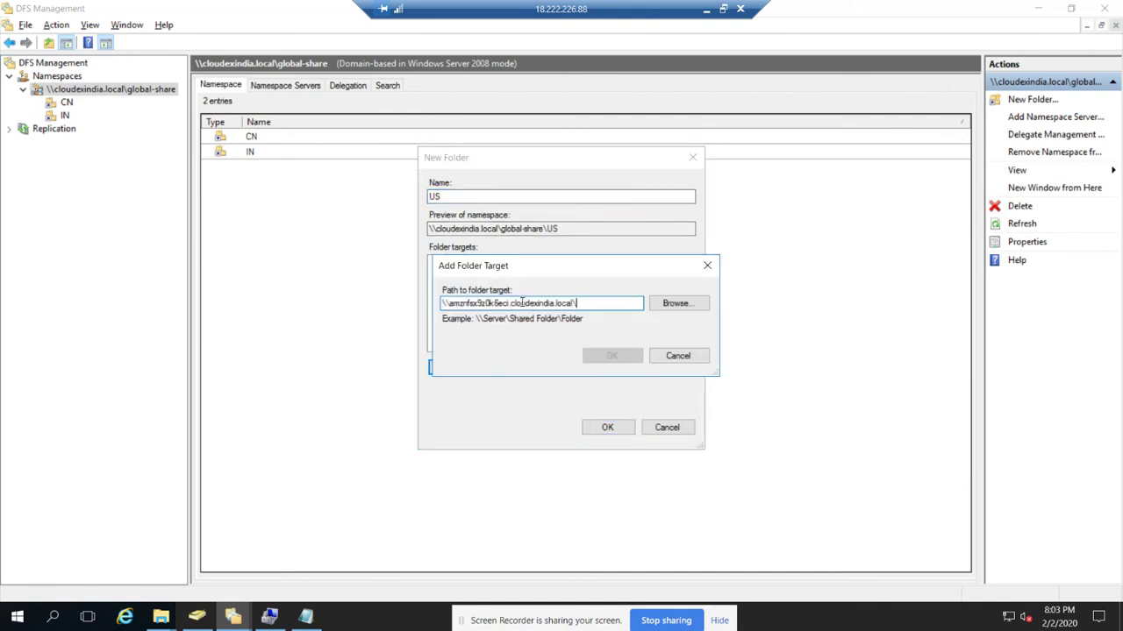
{"action": "type", "text": "US"}
{"action": "left_click", "coordinate": [614, 357]}
{"action": "left_click", "coordinate": [605, 428]}
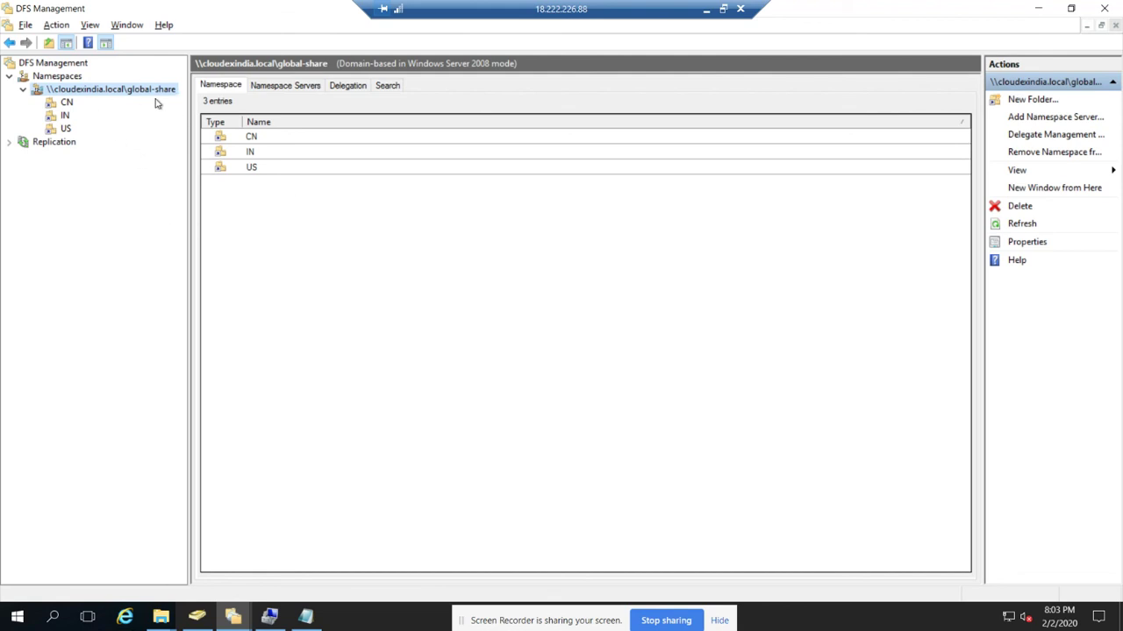
Review the folder target paths of the CN, IN and US folders in the global-share namespace
{"action": "left_click", "coordinate": [723, 10]}
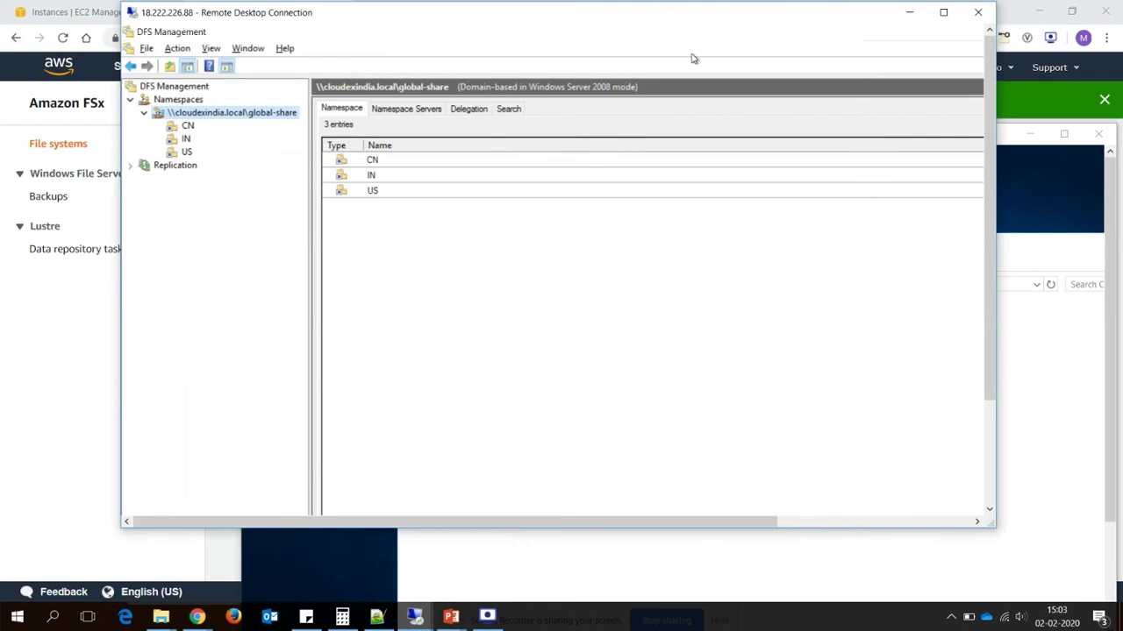
{"action": "left_click", "coordinate": [187, 127]}
{"action": "left_click", "coordinate": [186, 139]}
{"action": "left_click", "coordinate": [186, 150]}
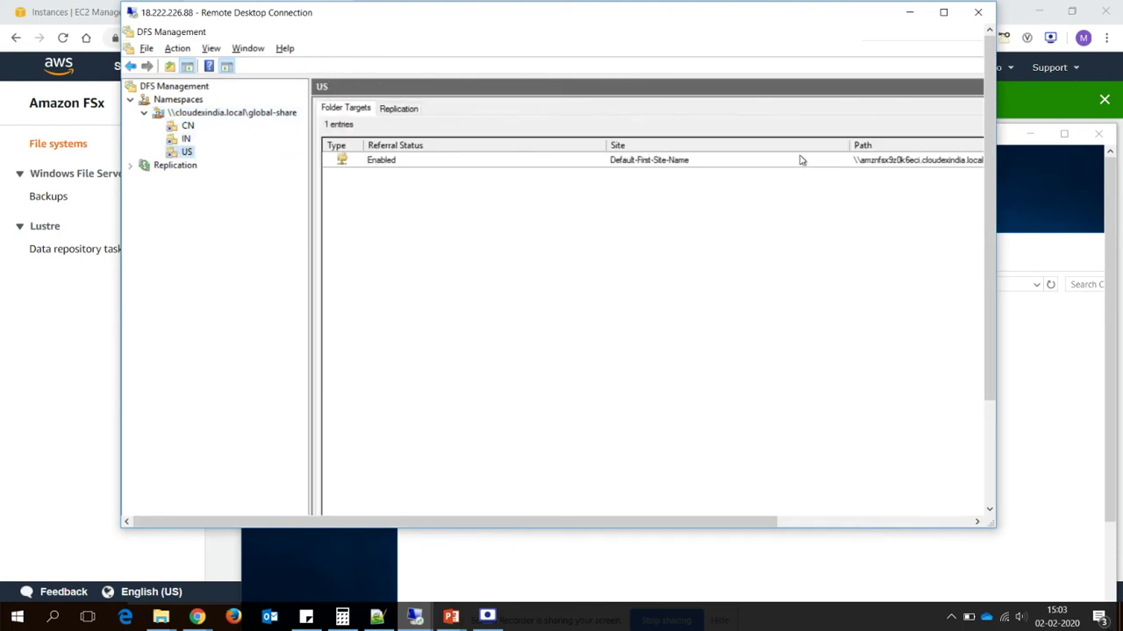
{"action": "left_click", "coordinate": [888, 158]}
{"action": "left_click", "coordinate": [943, 12]}
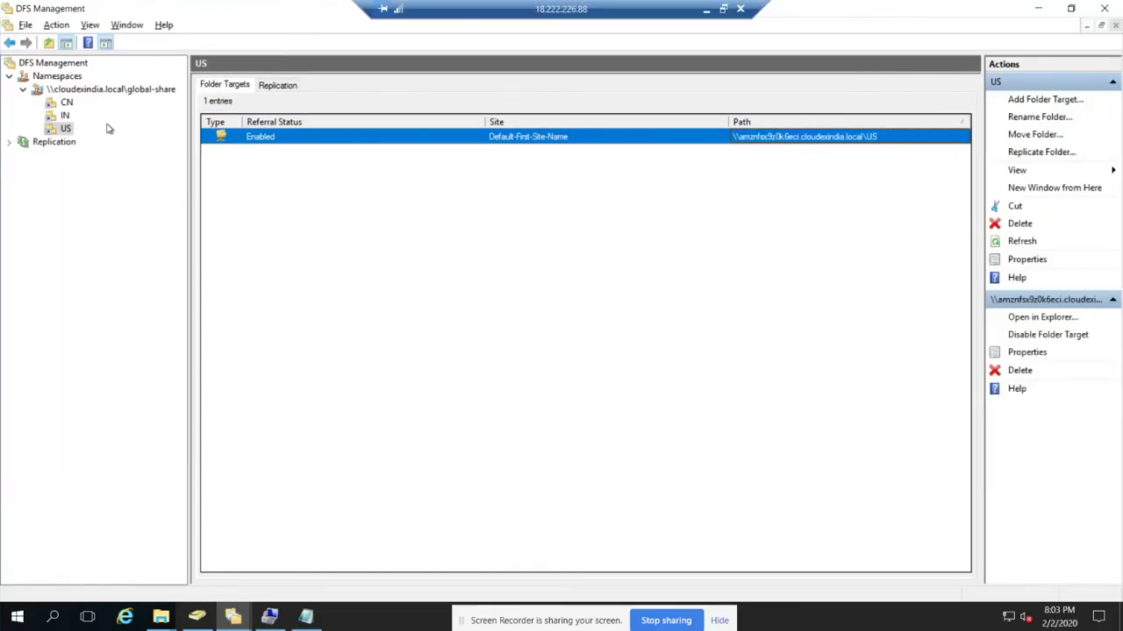
{"action": "left_click", "coordinate": [67, 115]}
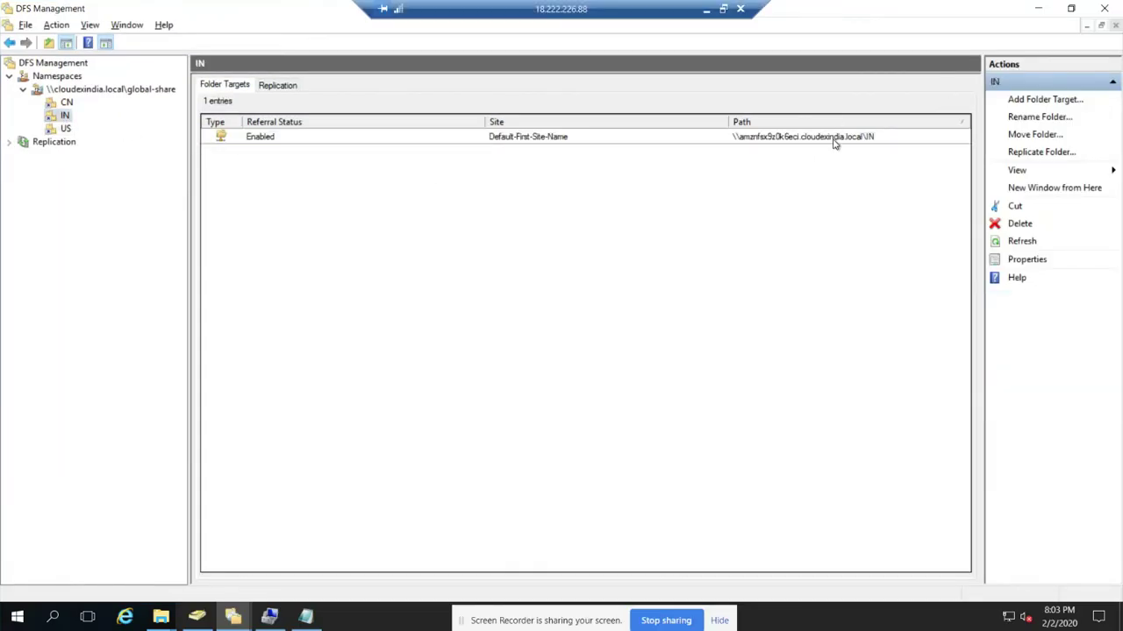
{"action": "left_click", "coordinate": [886, 140]}
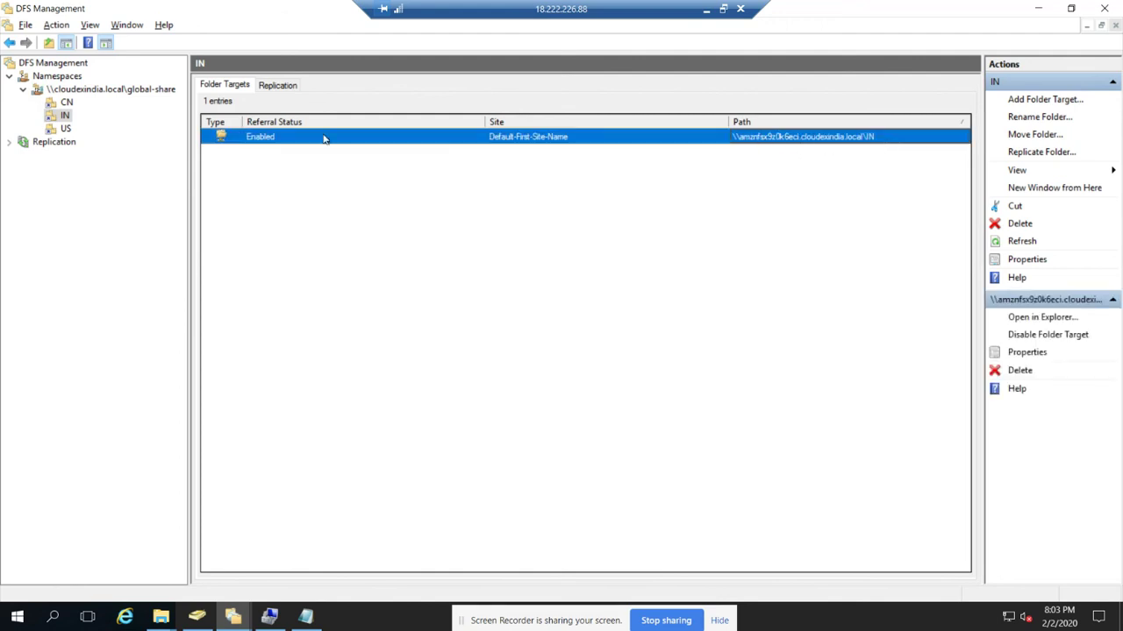
{"action": "left_click", "coordinate": [67, 103]}
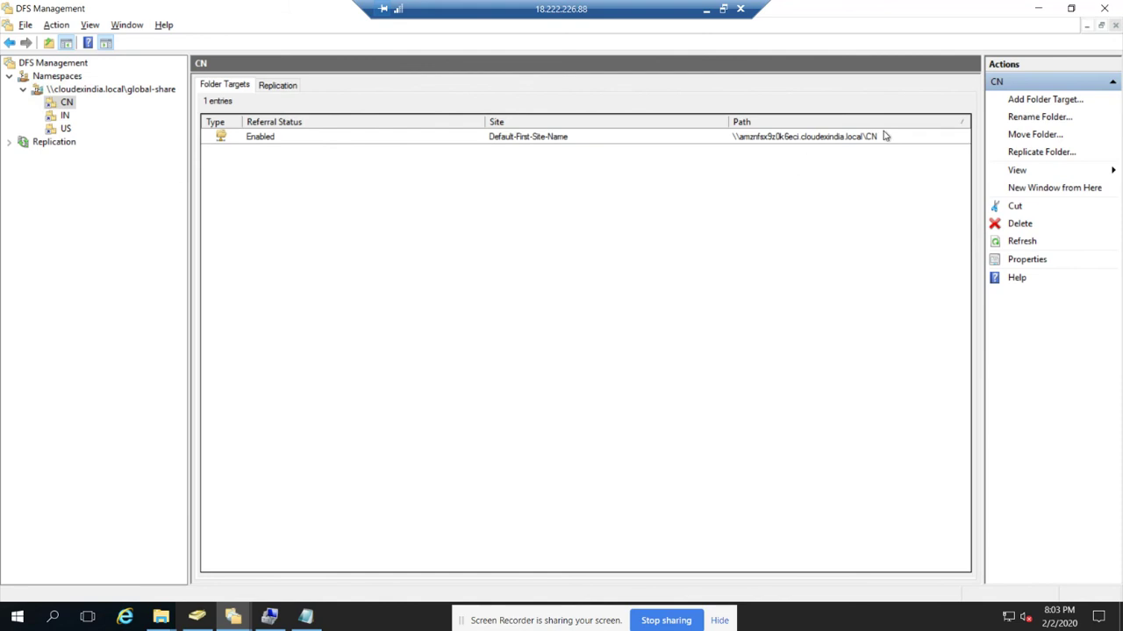
Switch to the 18.219.171.226 remote desktop session and enter \\cloudexindia.local\ in the Run dialog without launching it
{"action": "left_click", "coordinate": [723, 9]}
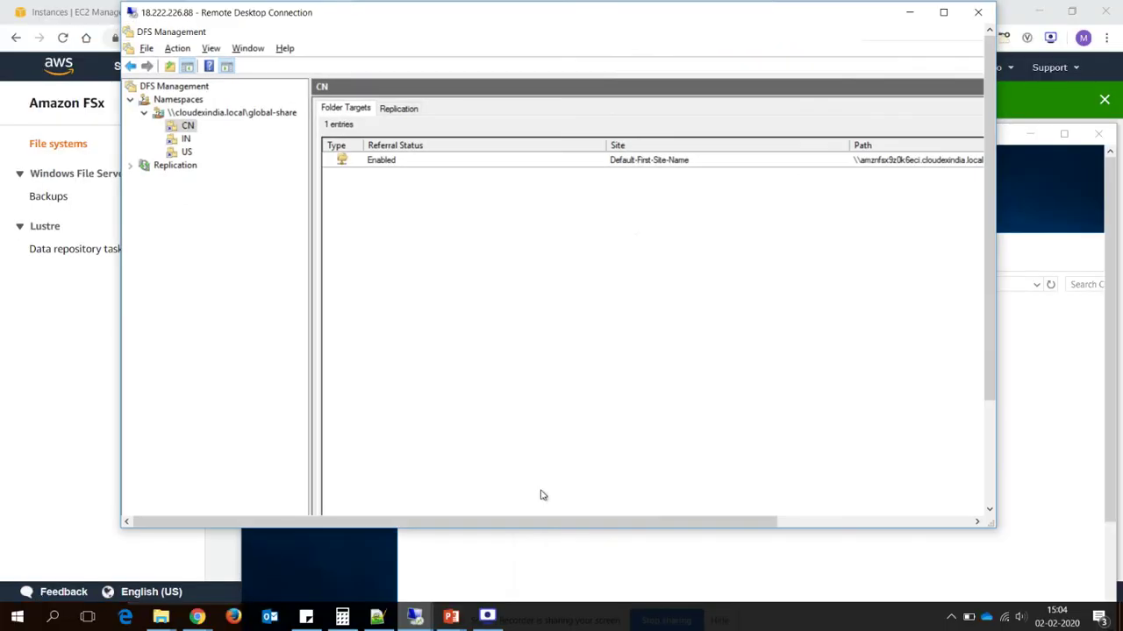
{"action": "left_click", "coordinate": [532, 570]}
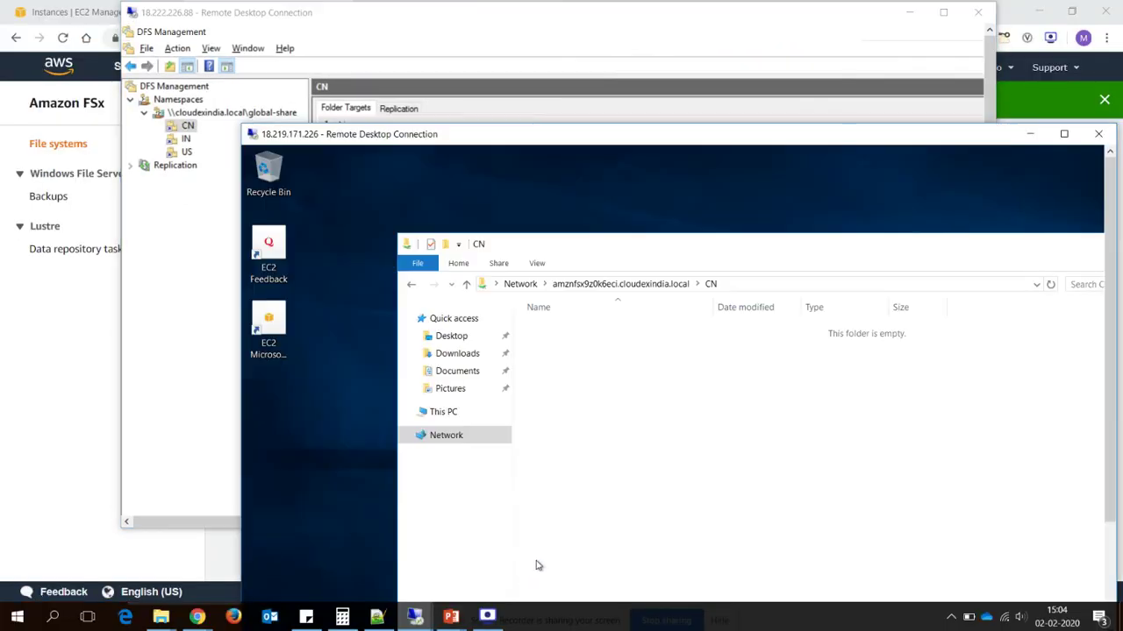
{"action": "double_click", "coordinate": [638, 135]}
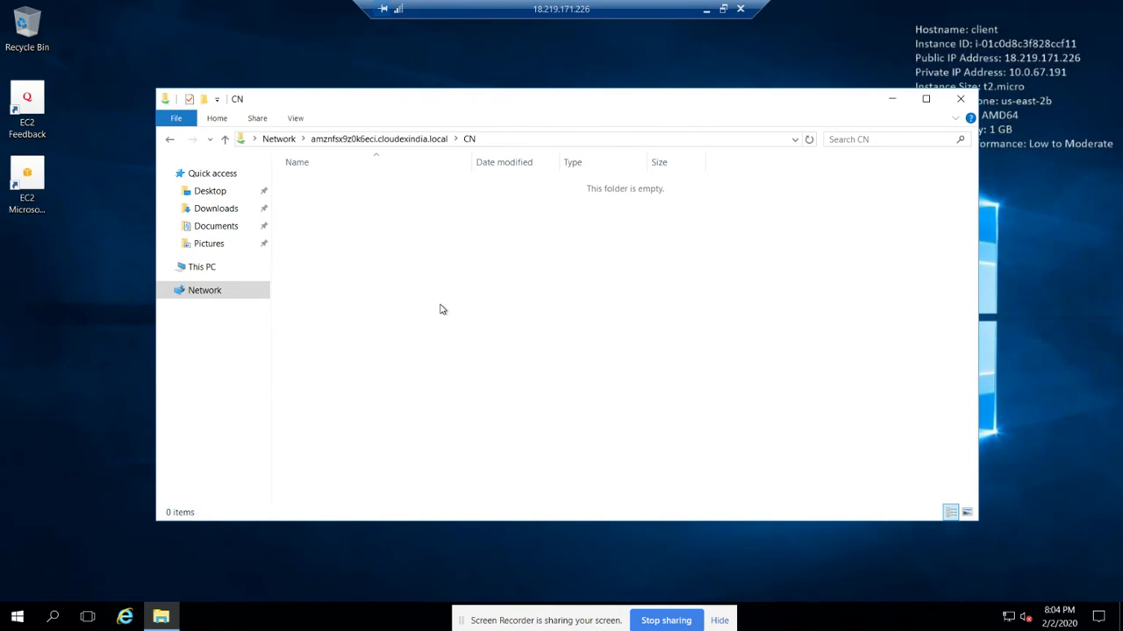
{"action": "key", "text": "super+r"}
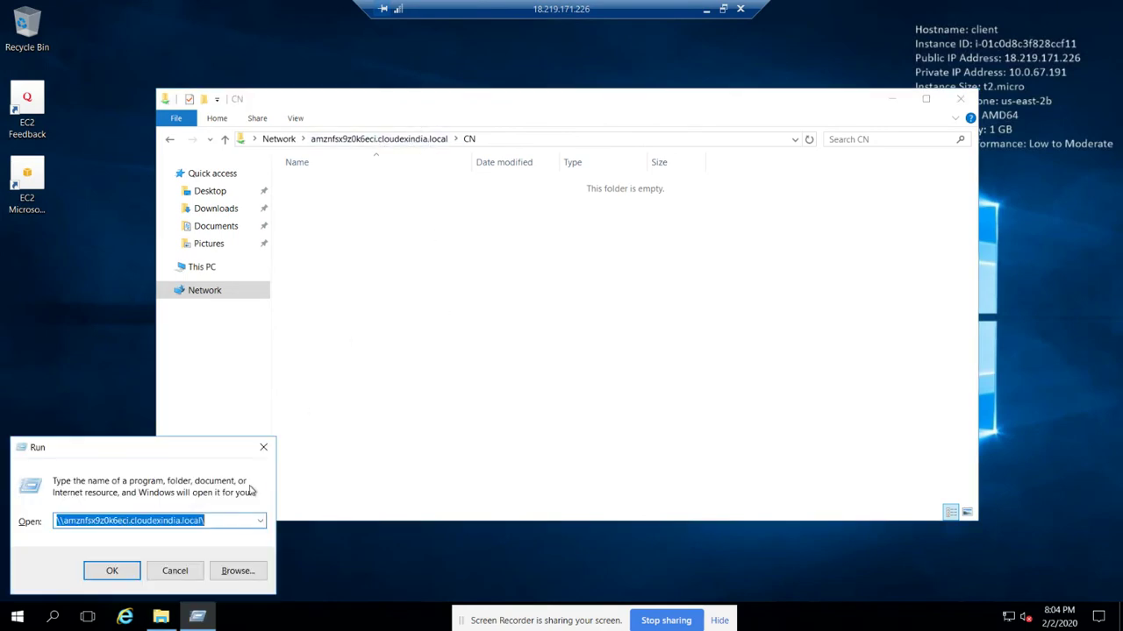
{"action": "type", "text": "\\\\cloudexindi"}
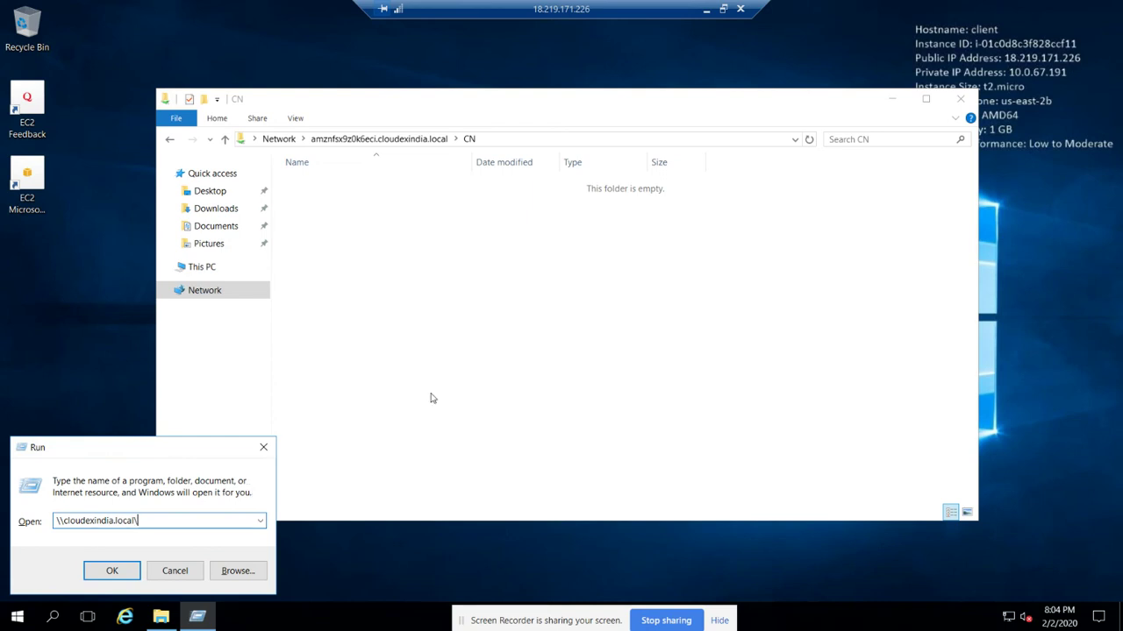
Return to the 18.222.226.88 session and copy the full namespace path from the properties of global-share
{"action": "left_click", "coordinate": [723, 9]}
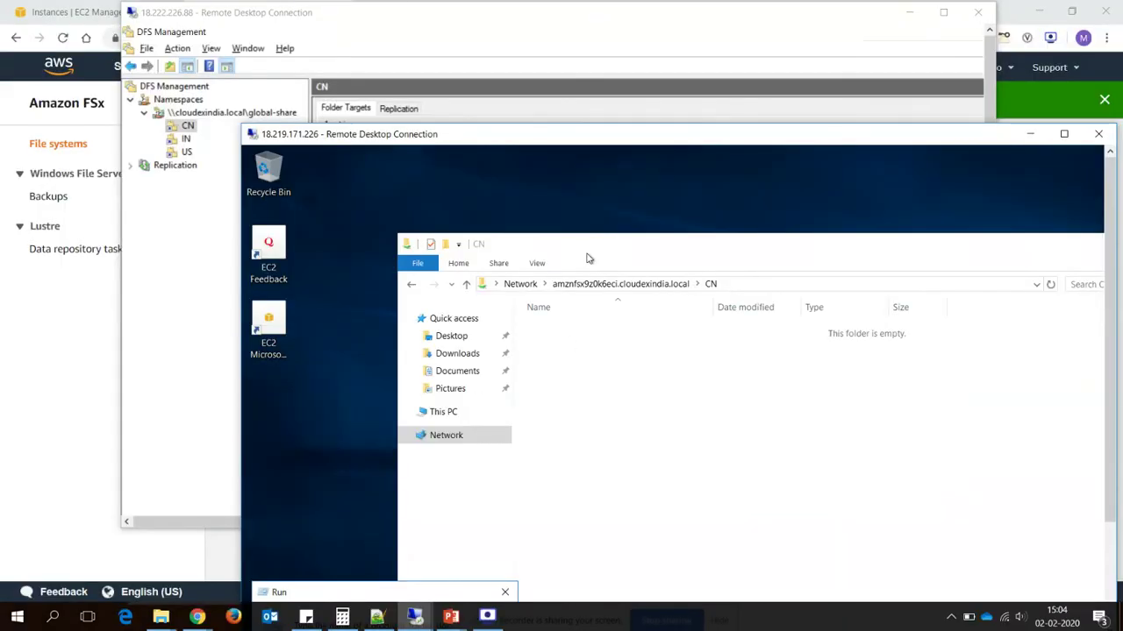
{"action": "left_click", "coordinate": [238, 239]}
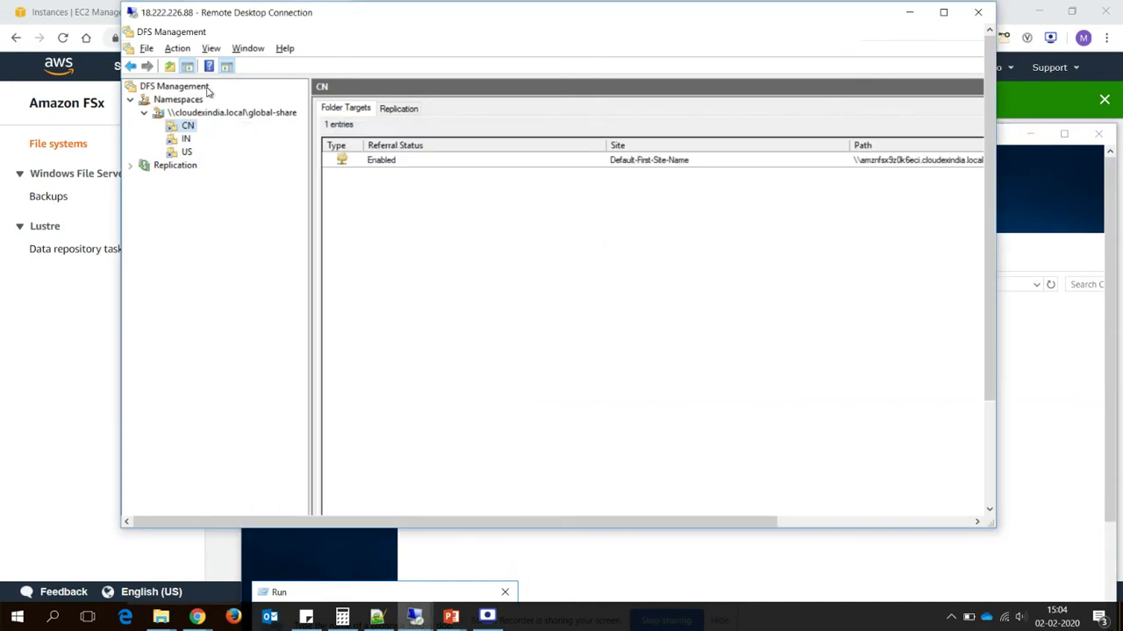
{"action": "left_click", "coordinate": [225, 114]}
{"action": "right_click", "coordinate": [225, 114]}
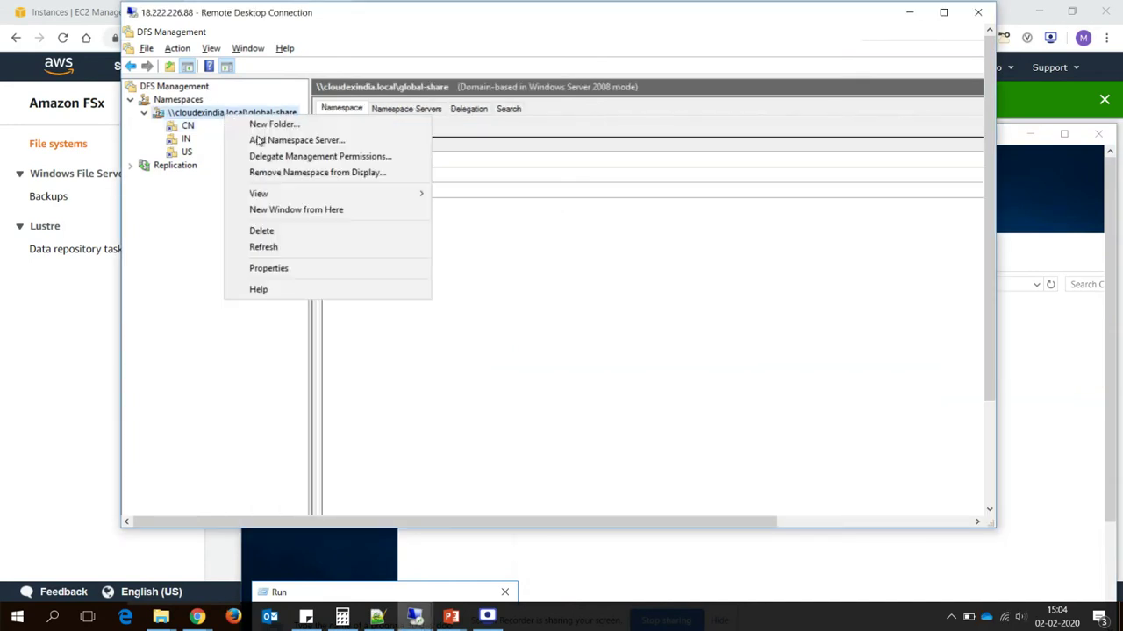
{"action": "left_click", "coordinate": [272, 268]}
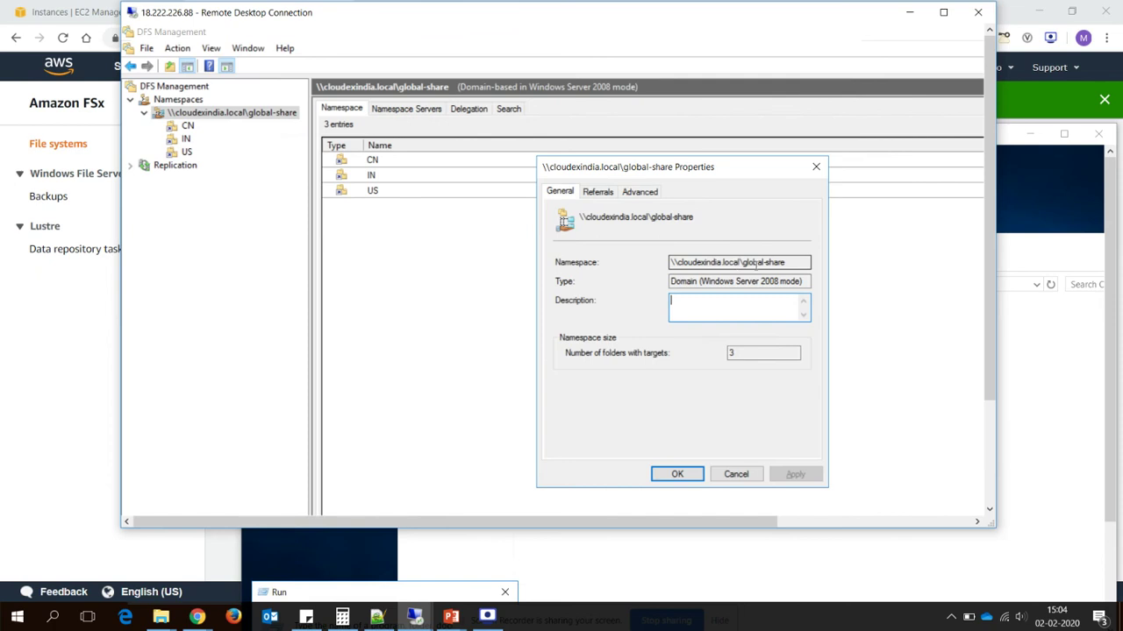
{"action": "left_click_drag", "start_coordinate": [789, 264], "coordinate": [626, 263]}
{"action": "key", "text": "ctrl+c"}
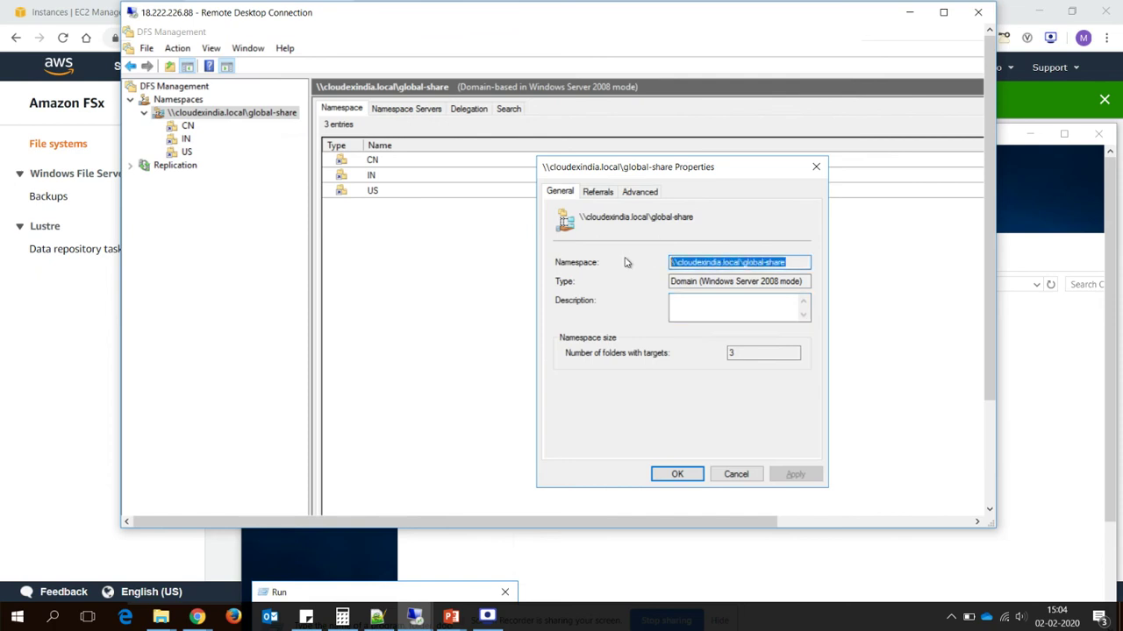
Switch to the 18.219.171.226 session and run the copied path \\cloudexindia.local\global-share to open the namespace
{"action": "key", "text": "alt+Tab"}
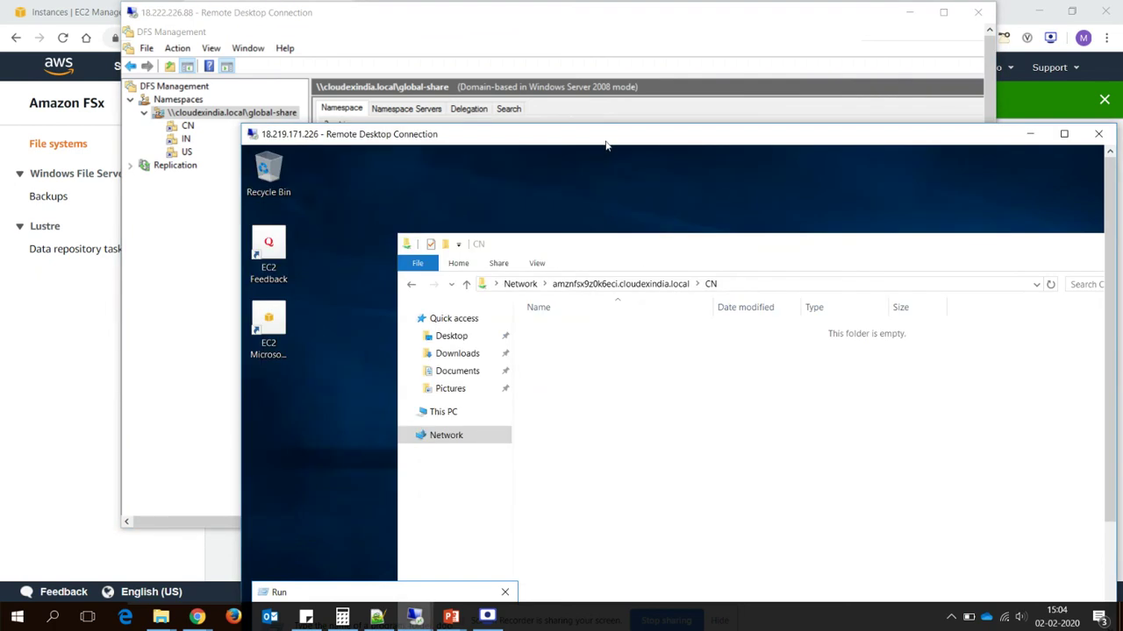
{"action": "double_click", "coordinate": [608, 142]}
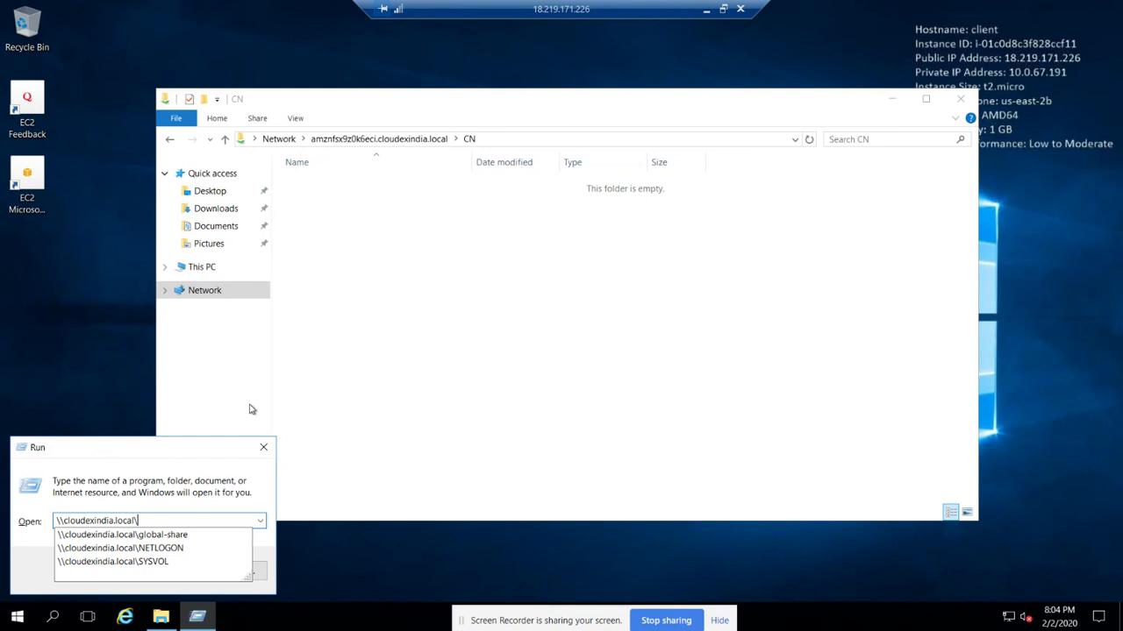
{"action": "key", "text": "ctrl+a"}
{"action": "key", "text": "ctrl+v"}
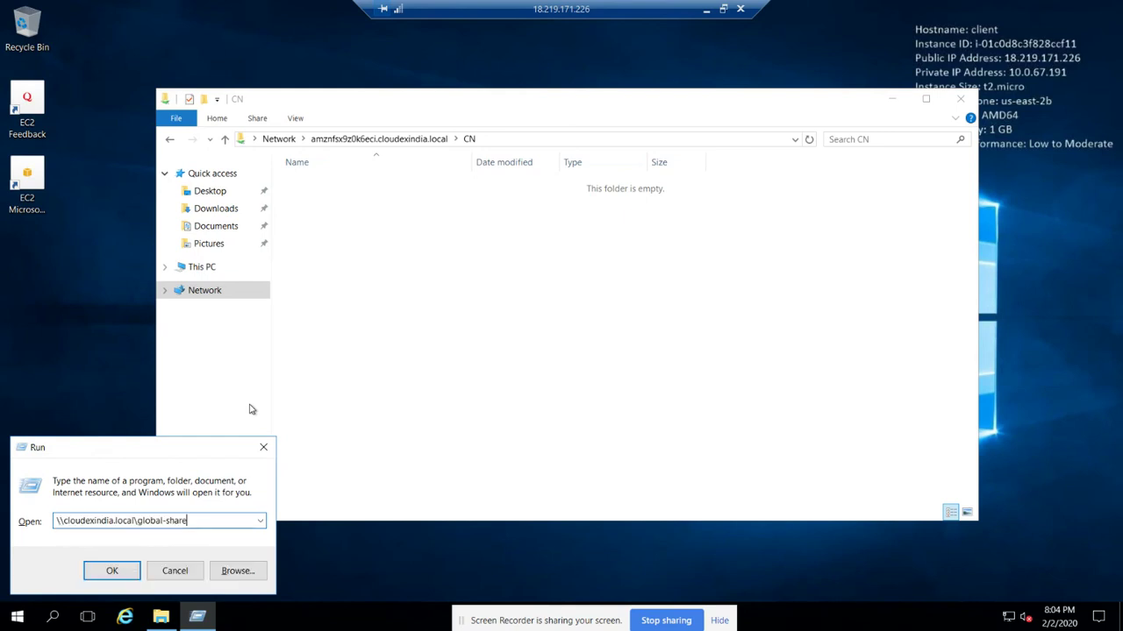
{"action": "key", "text": "Return"}
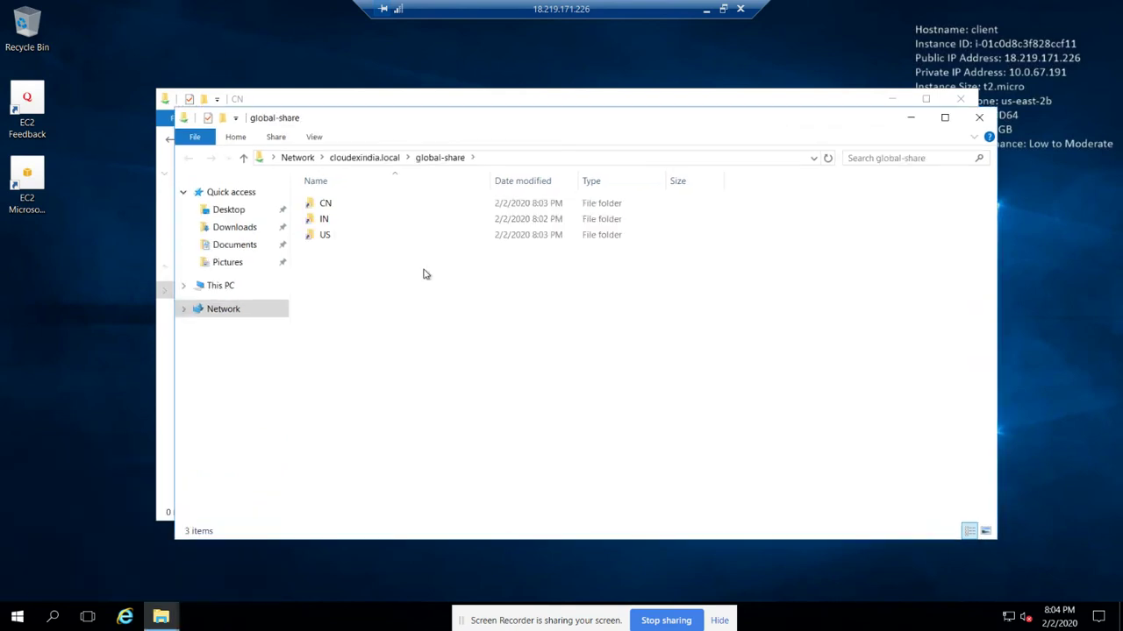
Move the global-share window aside and compare its path with the full network path of the CN share window
{"action": "left_click_drag", "start_coordinate": [494, 123], "coordinate": [767, 184]}
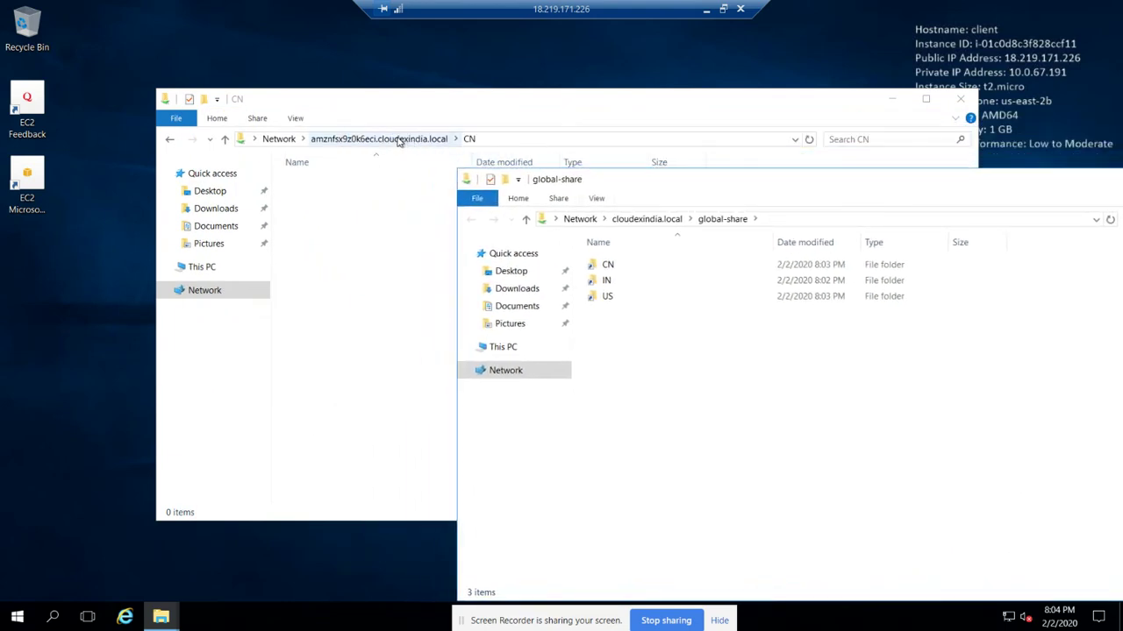
{"action": "left_click", "coordinate": [500, 141]}
{"action": "left_click", "coordinate": [534, 140]}
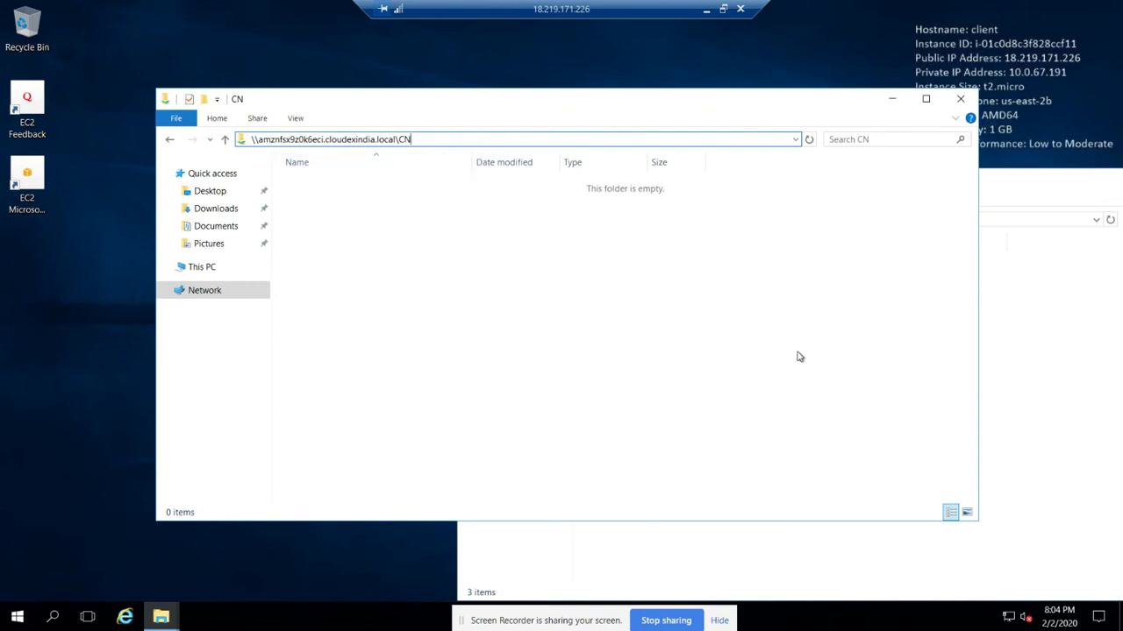
{"action": "left_click", "coordinate": [1022, 363]}
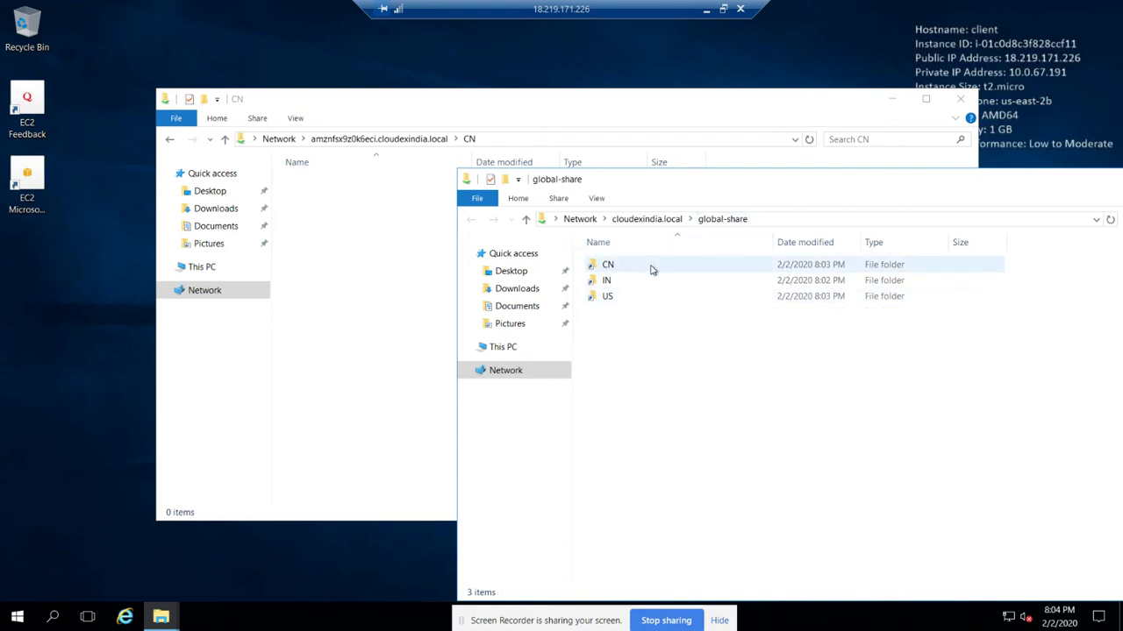
Check the full path of the global-share window, open its CN folder and move the window clear of the direct CN share window
{"action": "left_click", "coordinate": [784, 221]}
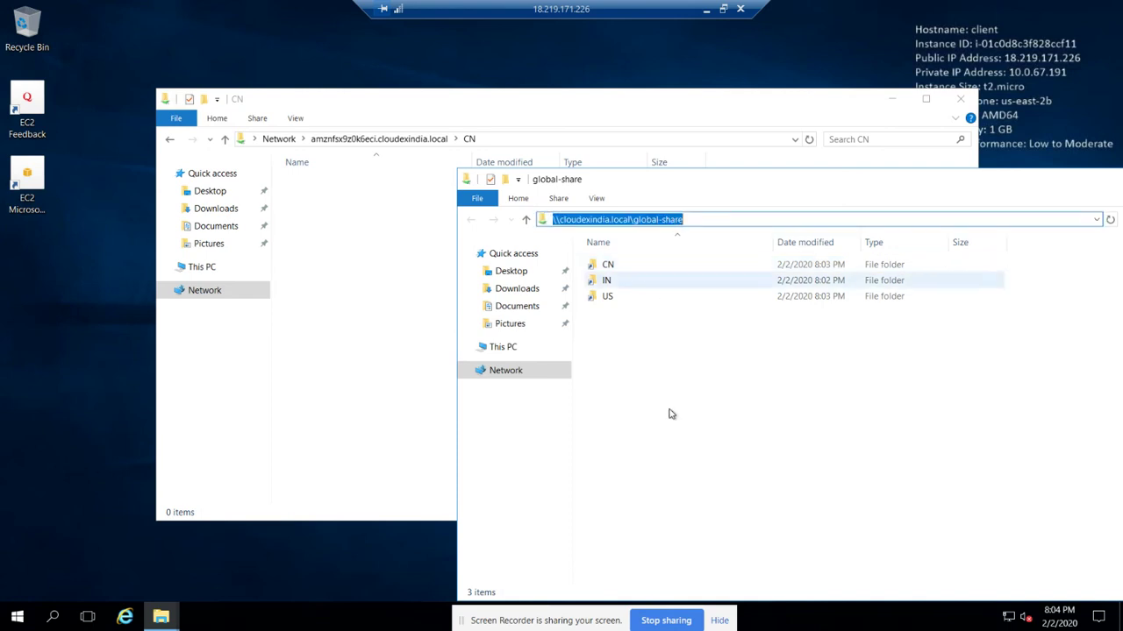
{"action": "left_click", "coordinate": [620, 314]}
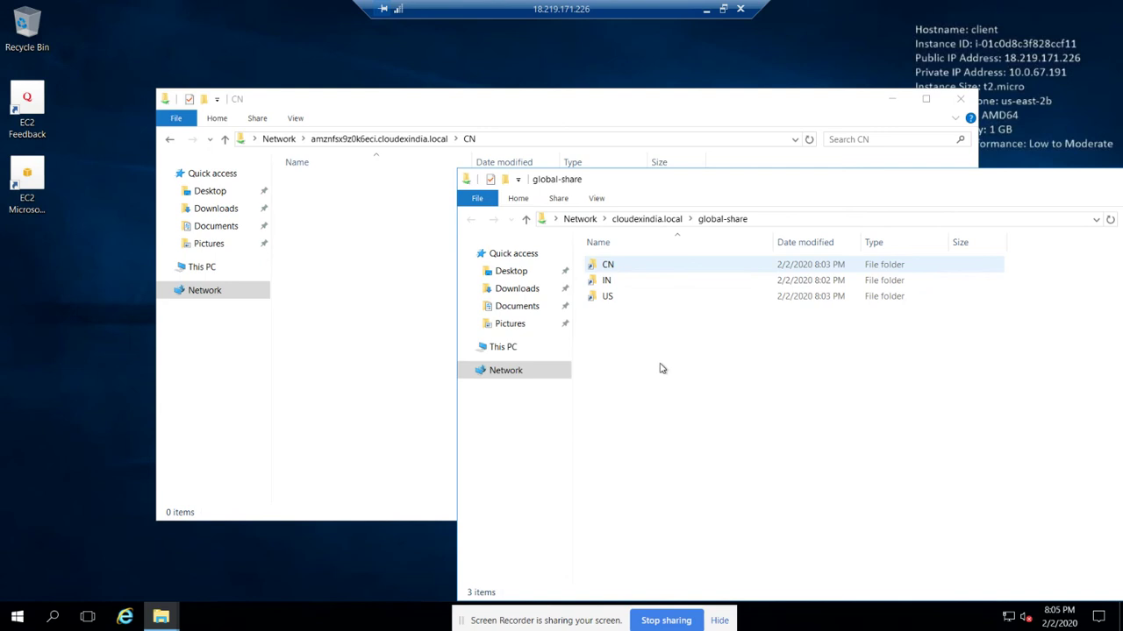
{"action": "double_click", "coordinate": [664, 270]}
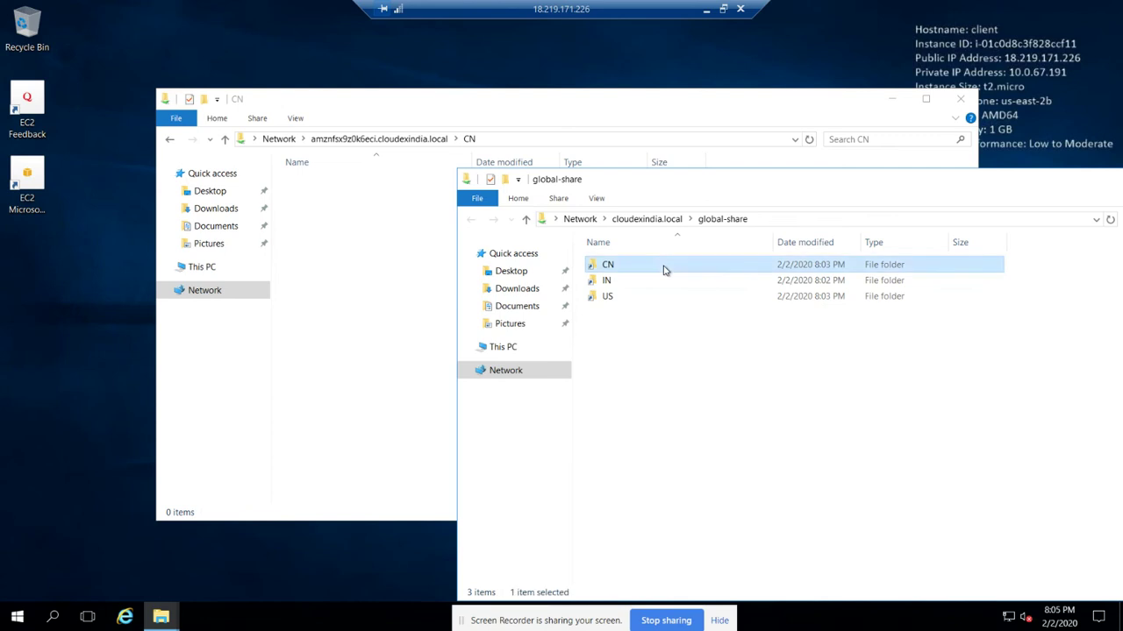
{"action": "left_click_drag", "start_coordinate": [788, 190], "coordinate": [897, 230]}
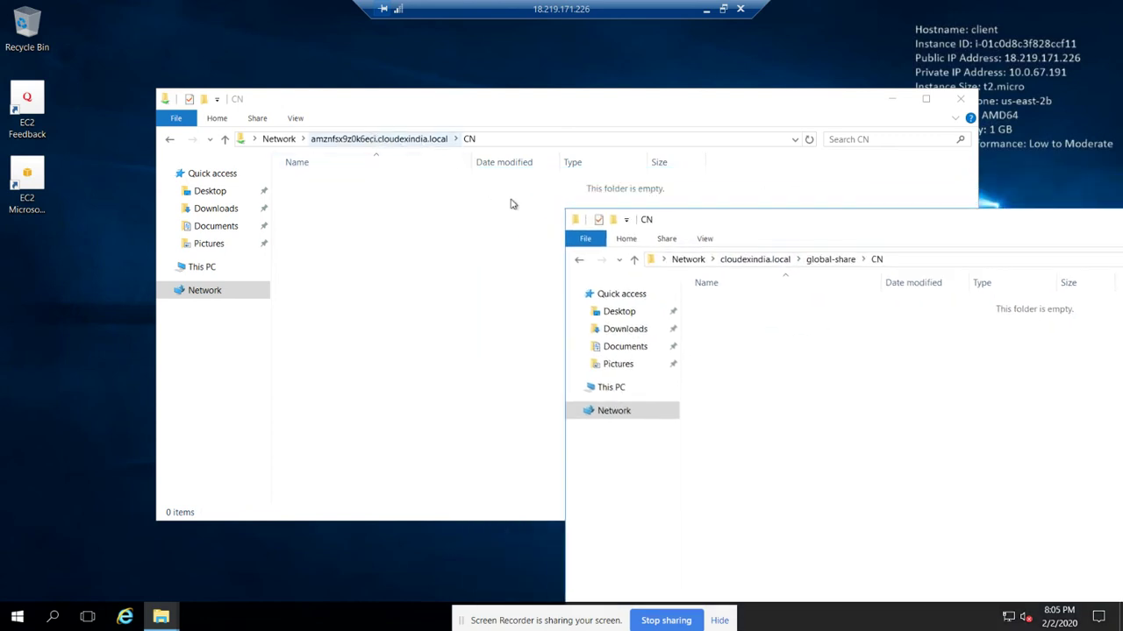
Create a folder named New folder in the CN folder of global-share
{"action": "right_click", "coordinate": [822, 359]}
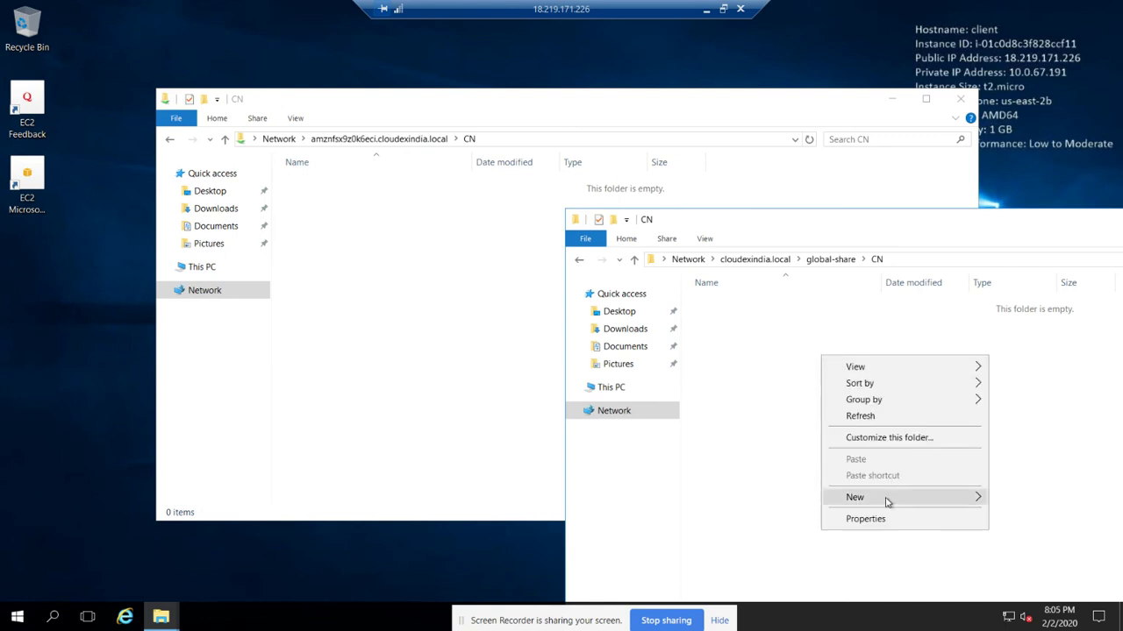
{"action": "mouse_move", "coordinate": [978, 498]}
{"action": "left_click", "coordinate": [752, 498]}
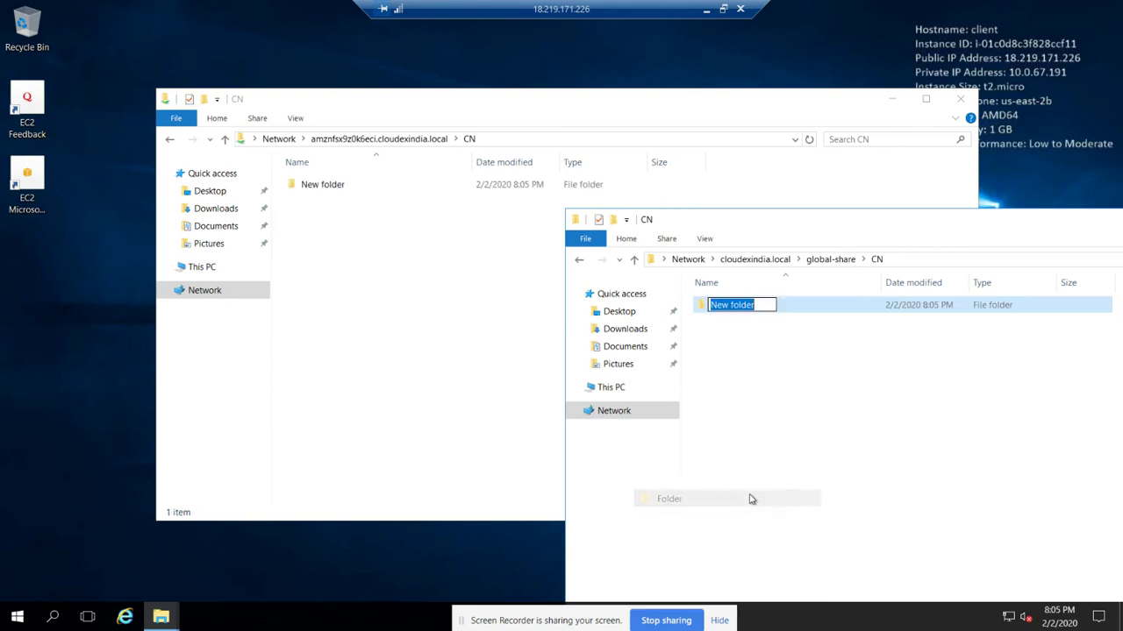
{"action": "type", "text": "New "}
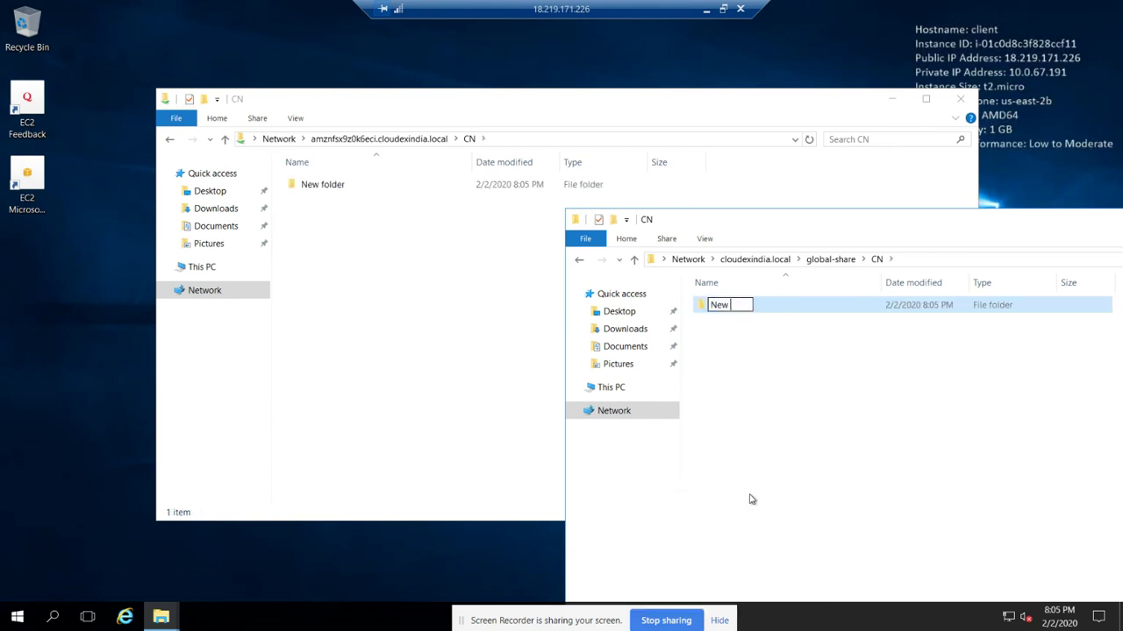
{"action": "type", "text": "folder"}
{"action": "key", "text": "Return"}
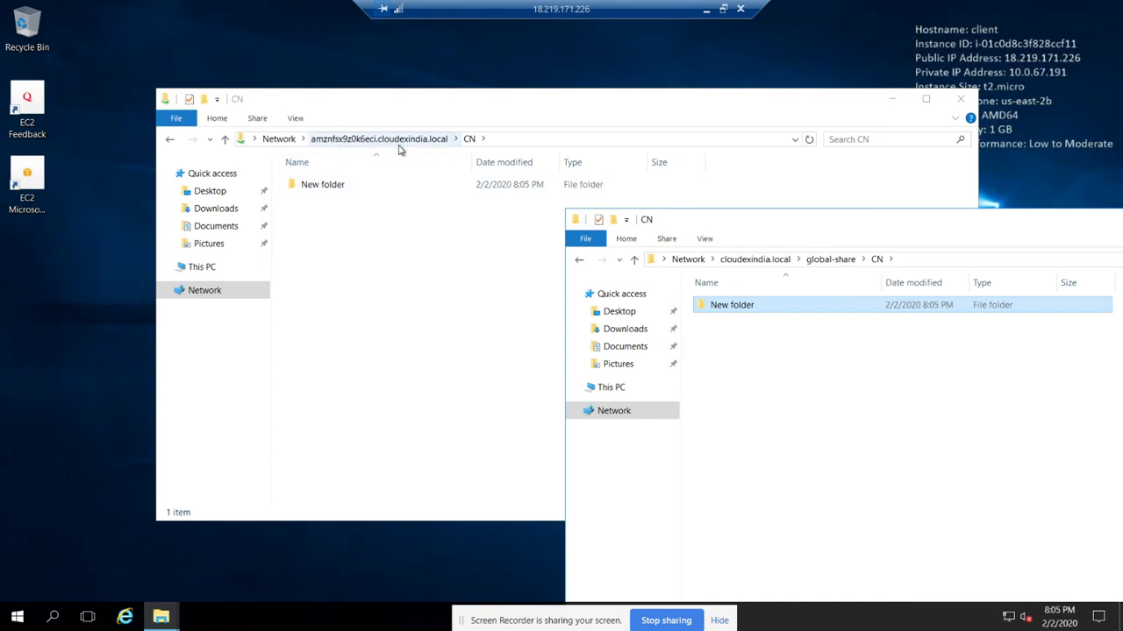
Create a text document named US in the CN folder of global-share
{"action": "right_click", "coordinate": [785, 354]}
{"action": "mouse_move", "coordinate": [863, 514]}
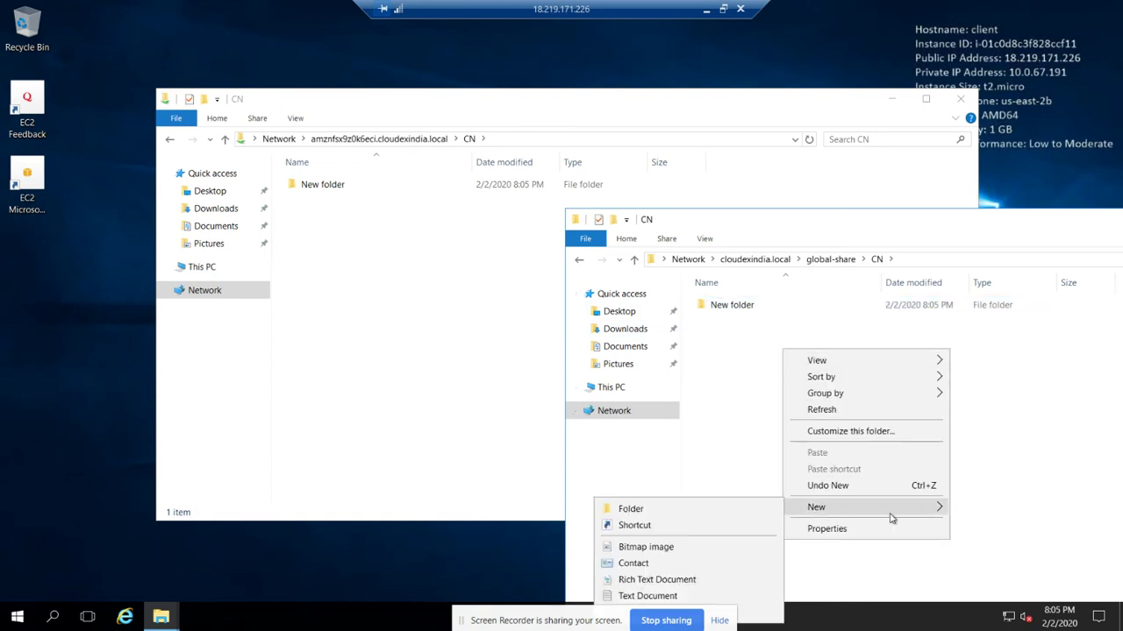
{"action": "left_click", "coordinate": [660, 596]}
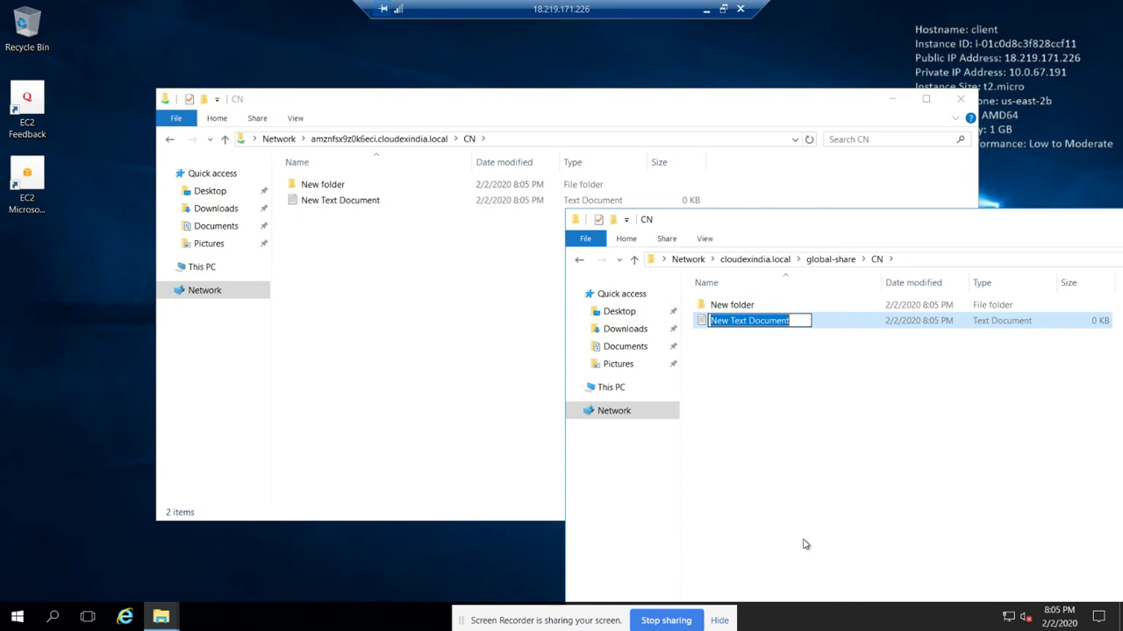
{"action": "type", "text": "US"}
{"action": "key", "text": "Return"}
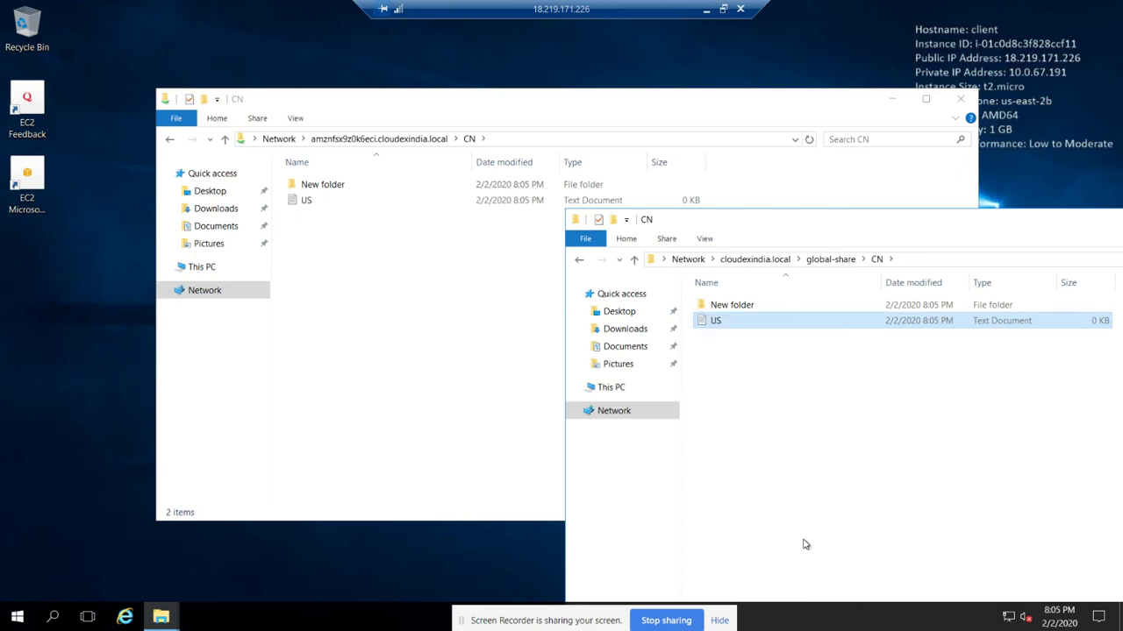
Paste seven copies of the US text document into the CN folder of global-share
{"action": "key", "text": "ctrl+v"}
{"action": "key", "text": "ctrl+v"}
{"action": "key", "text": "ctrl+v"}
{"action": "key", "text": "ctrl+v"}
{"action": "key", "text": "ctrl+v"}
{"action": "key", "text": "ctrl+v"}
{"action": "key", "text": "ctrl+v"}
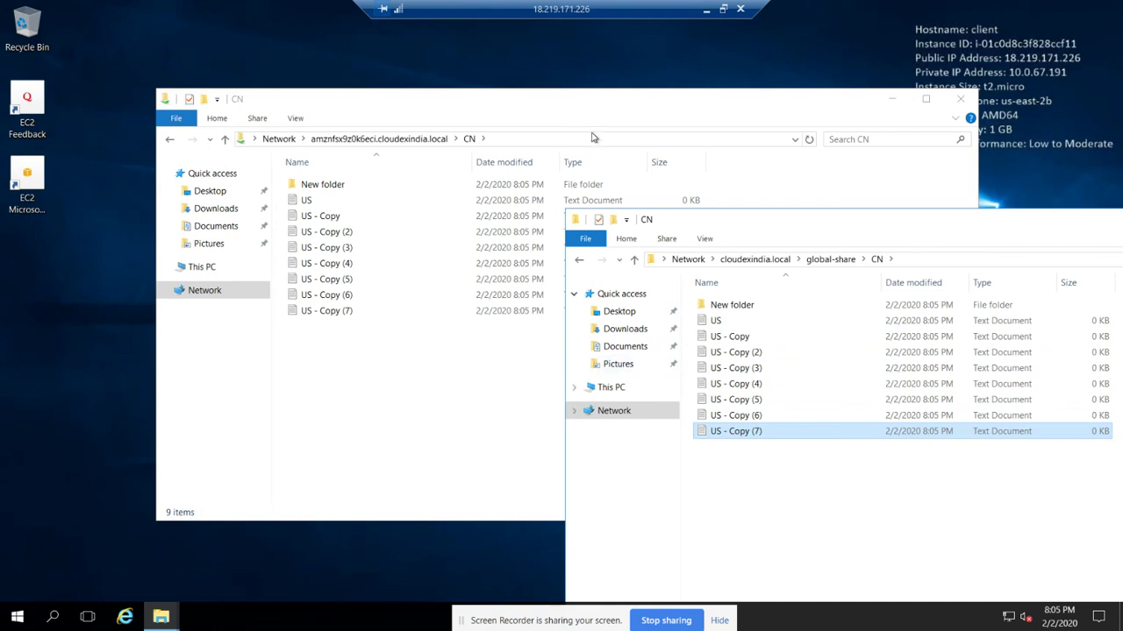
Minimize the direct CN share window, then move the global-share CN window to the middle of the desktop and close it
{"action": "left_click", "coordinate": [893, 103]}
{"action": "left_click_drag", "start_coordinate": [896, 224], "coordinate": [480, 125]}
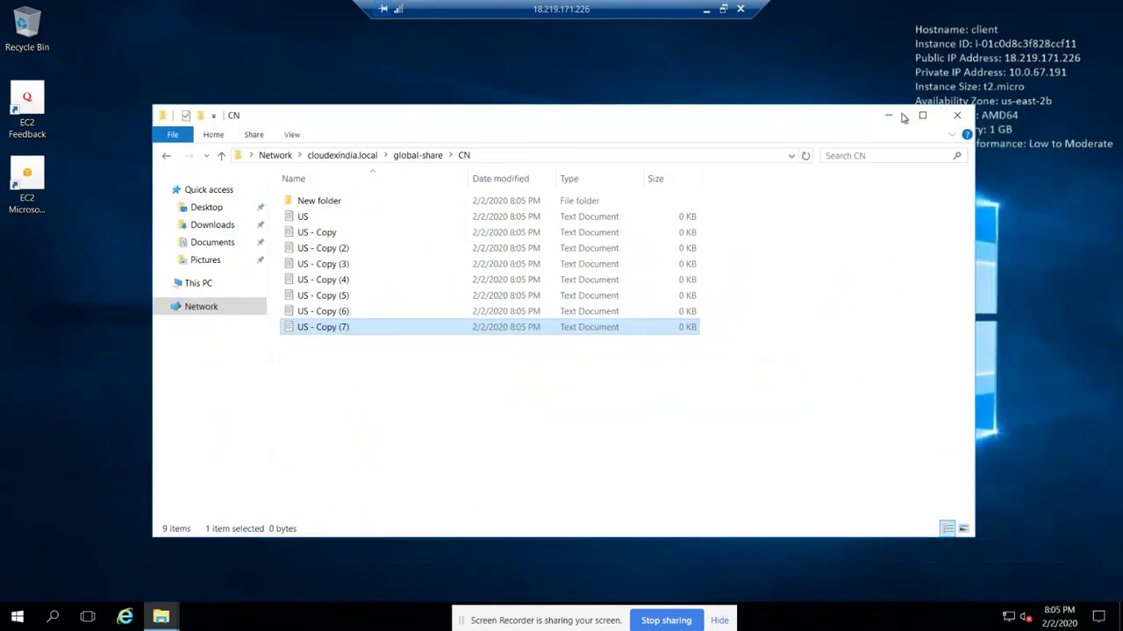
{"action": "left_click", "coordinate": [956, 117]}
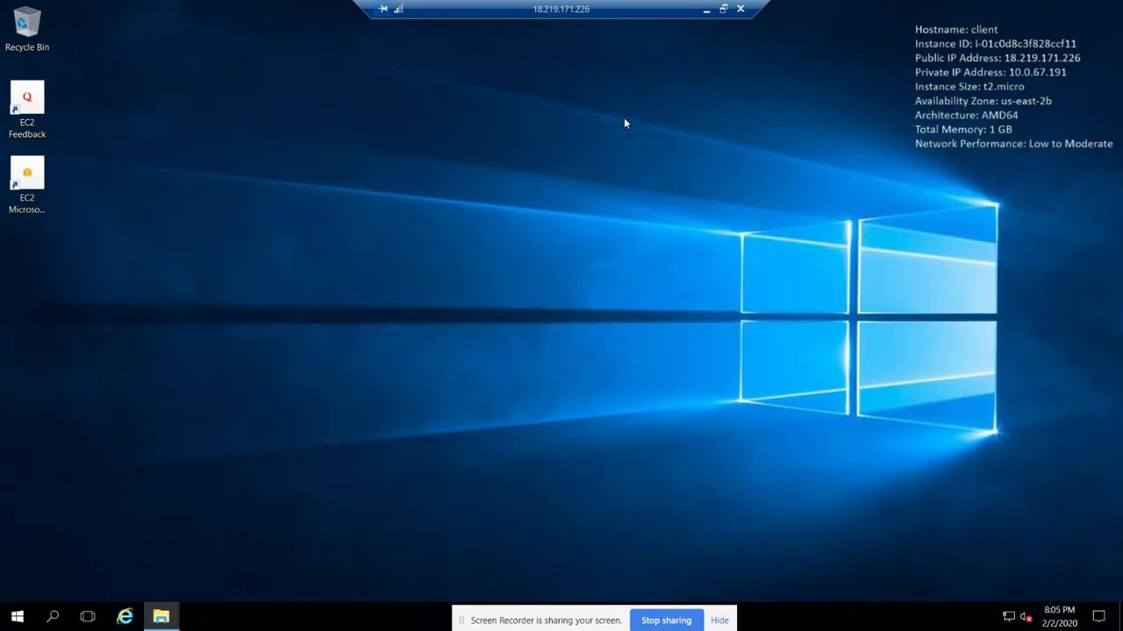